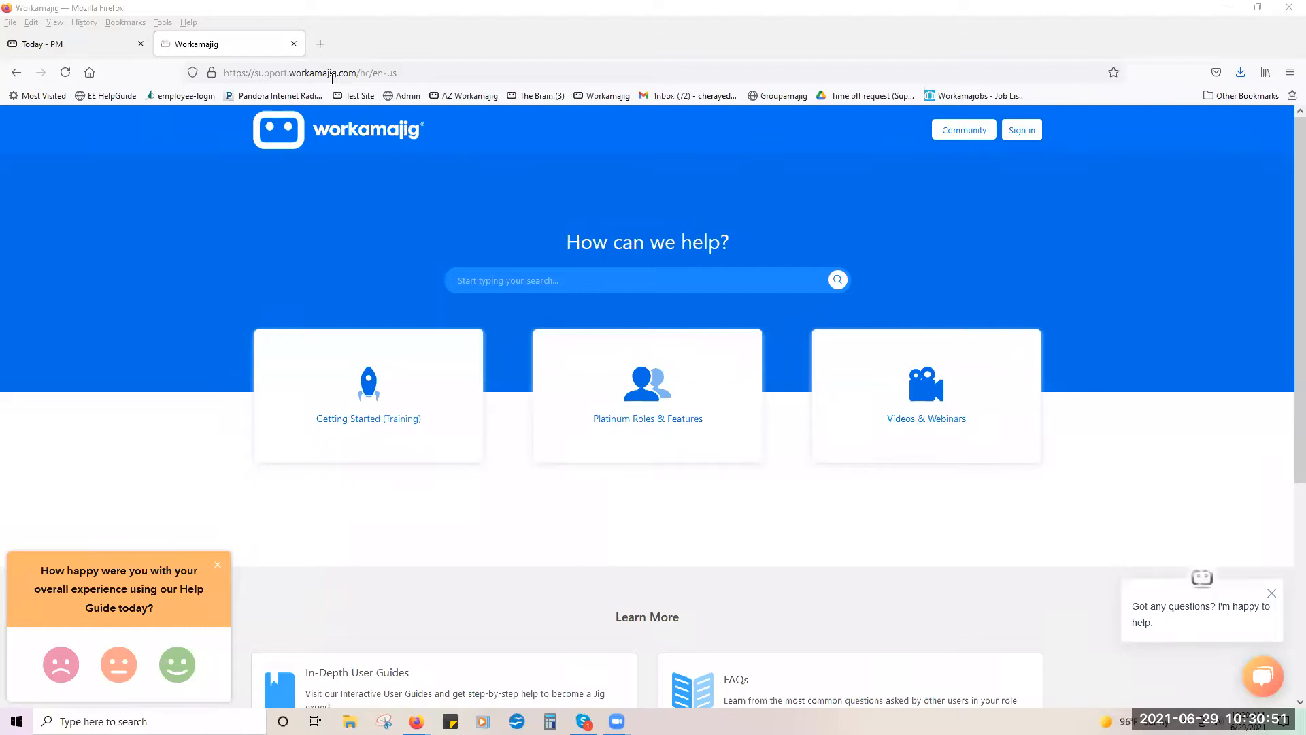
- Search the help guide for "new proje" and read the New Project guide
left_click(524, 279)
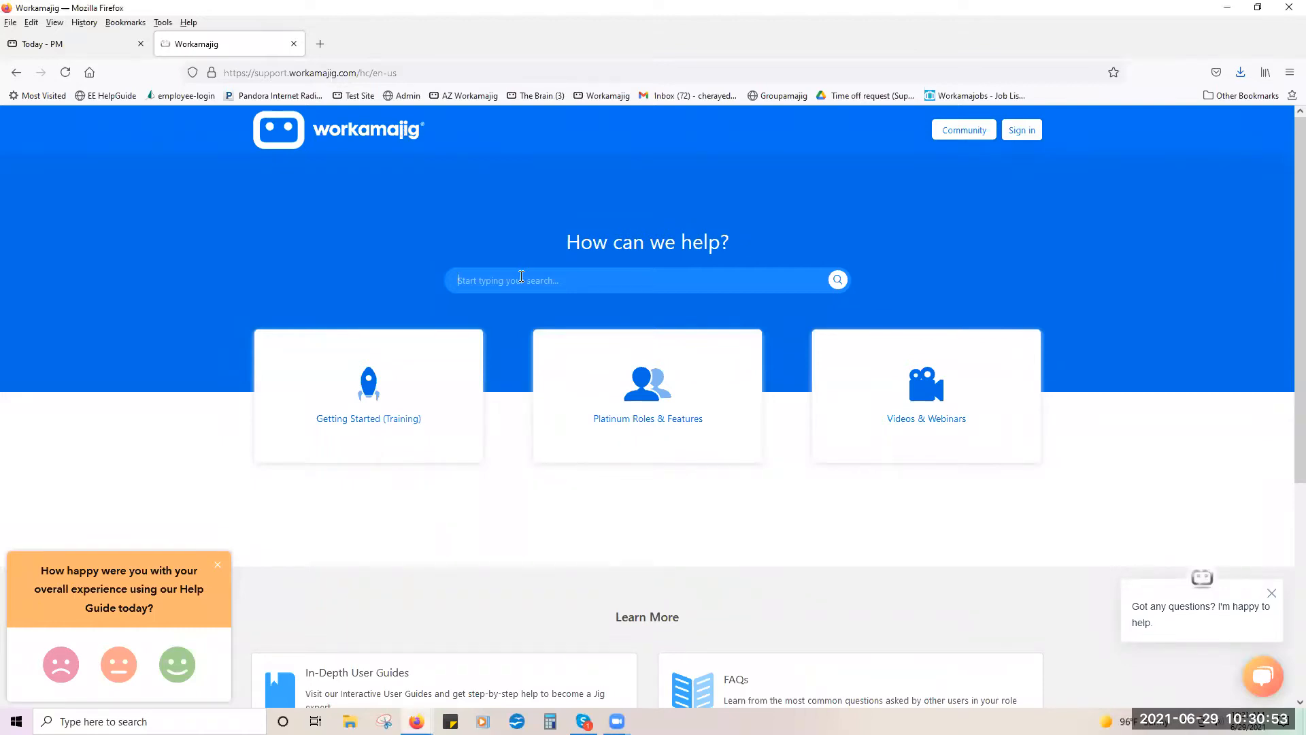
type("new proje")
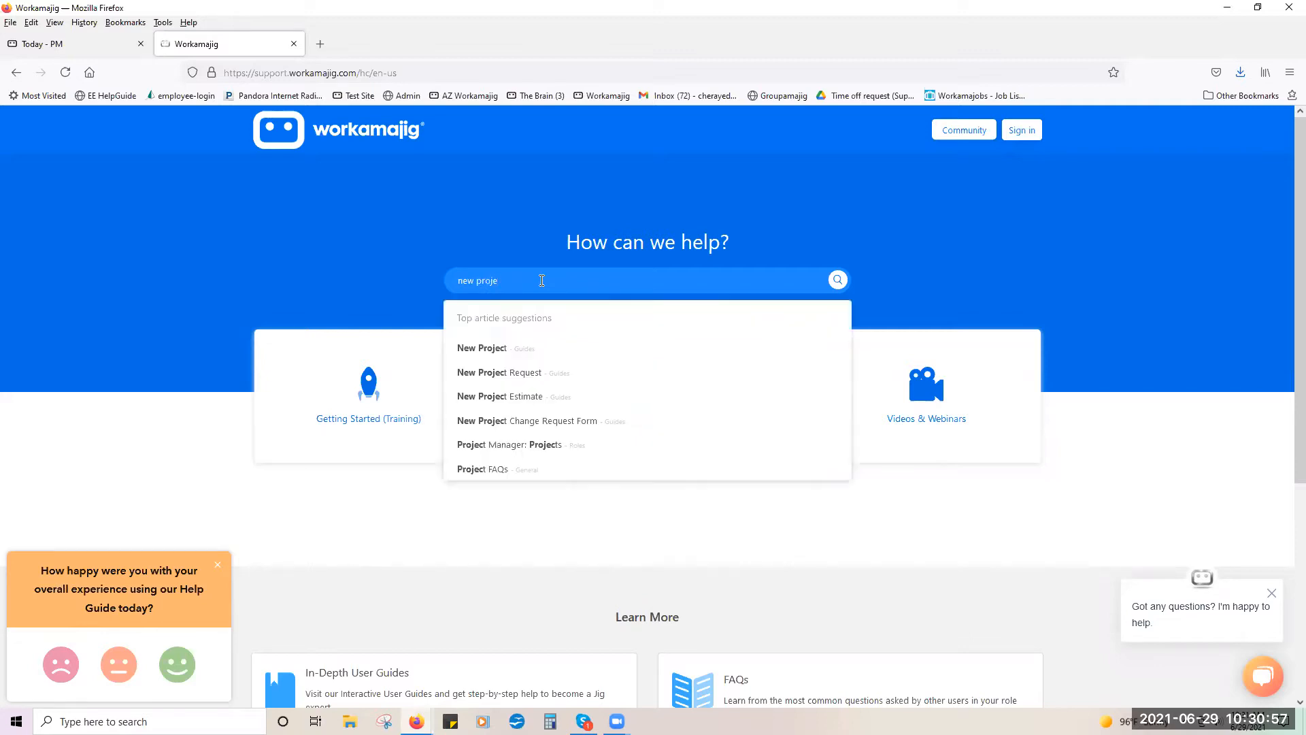
left_click(548, 347)
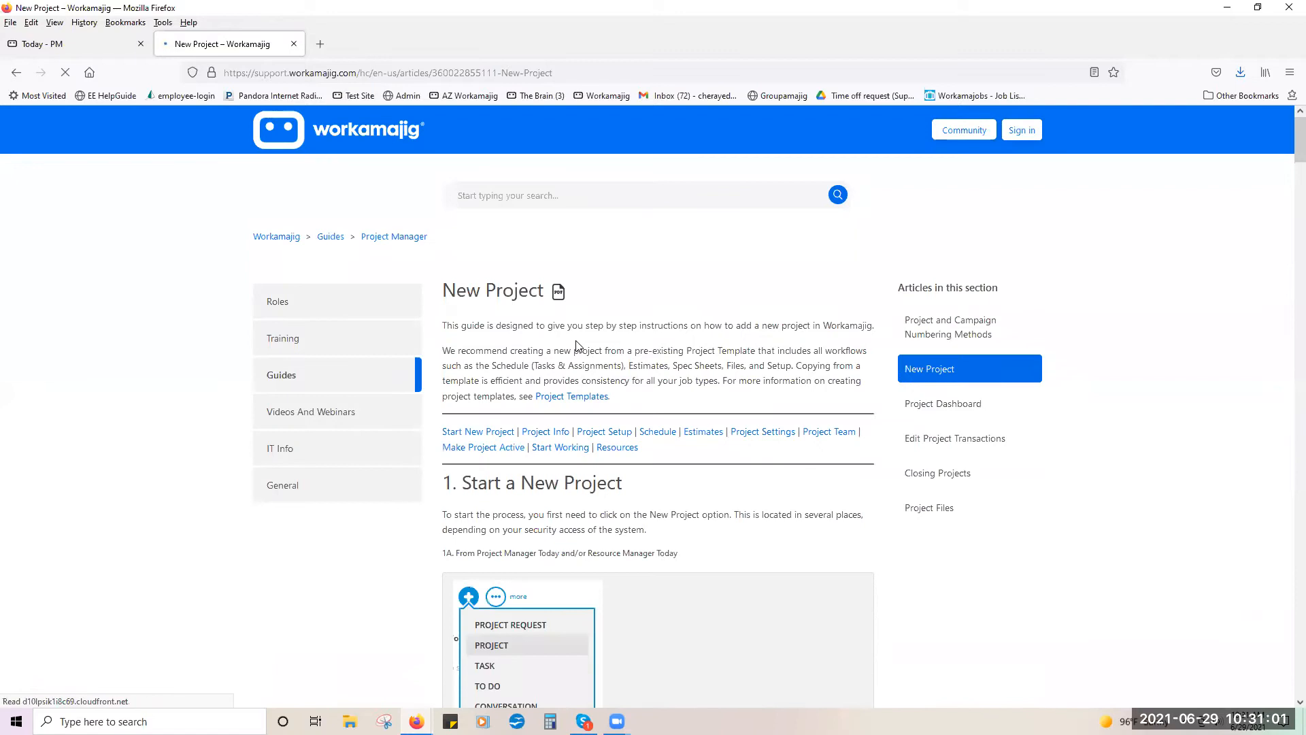
scroll(714, 454, "down", 2)
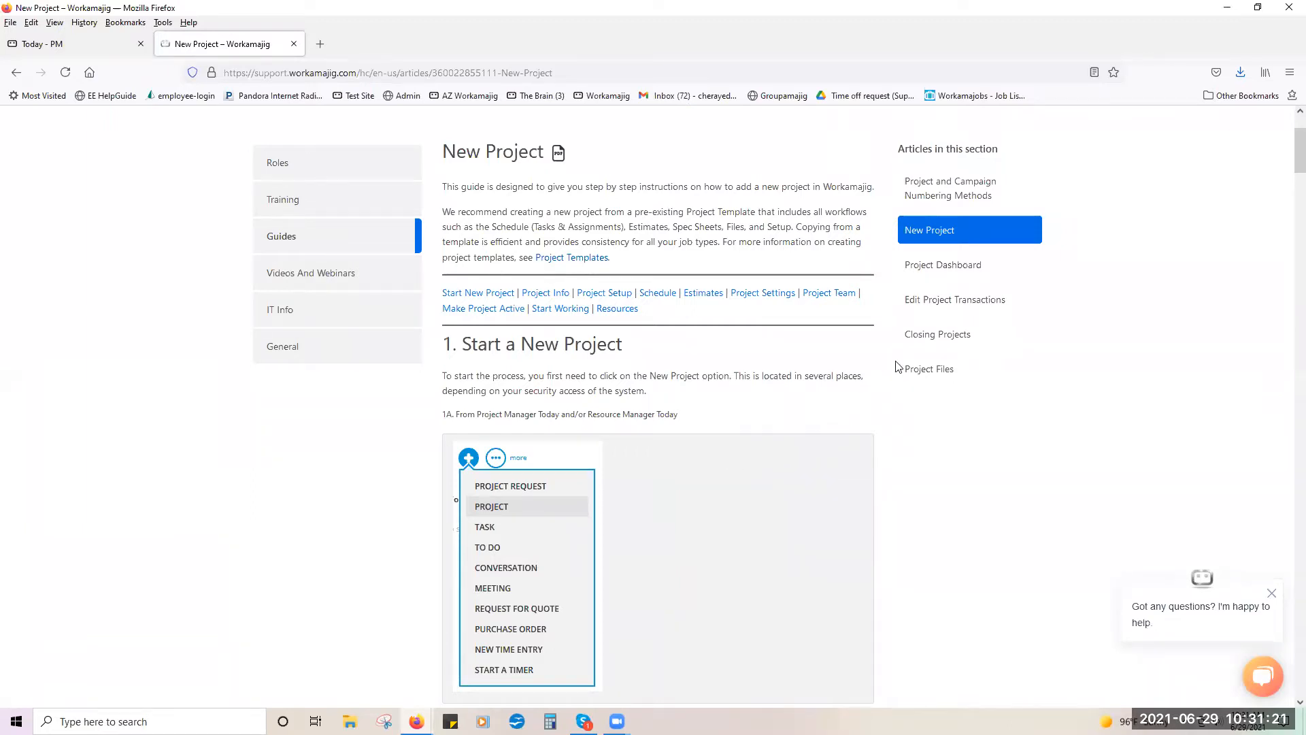
- Open the Closing Projects guide and review its list of steps for completing a project
left_click(911, 347)
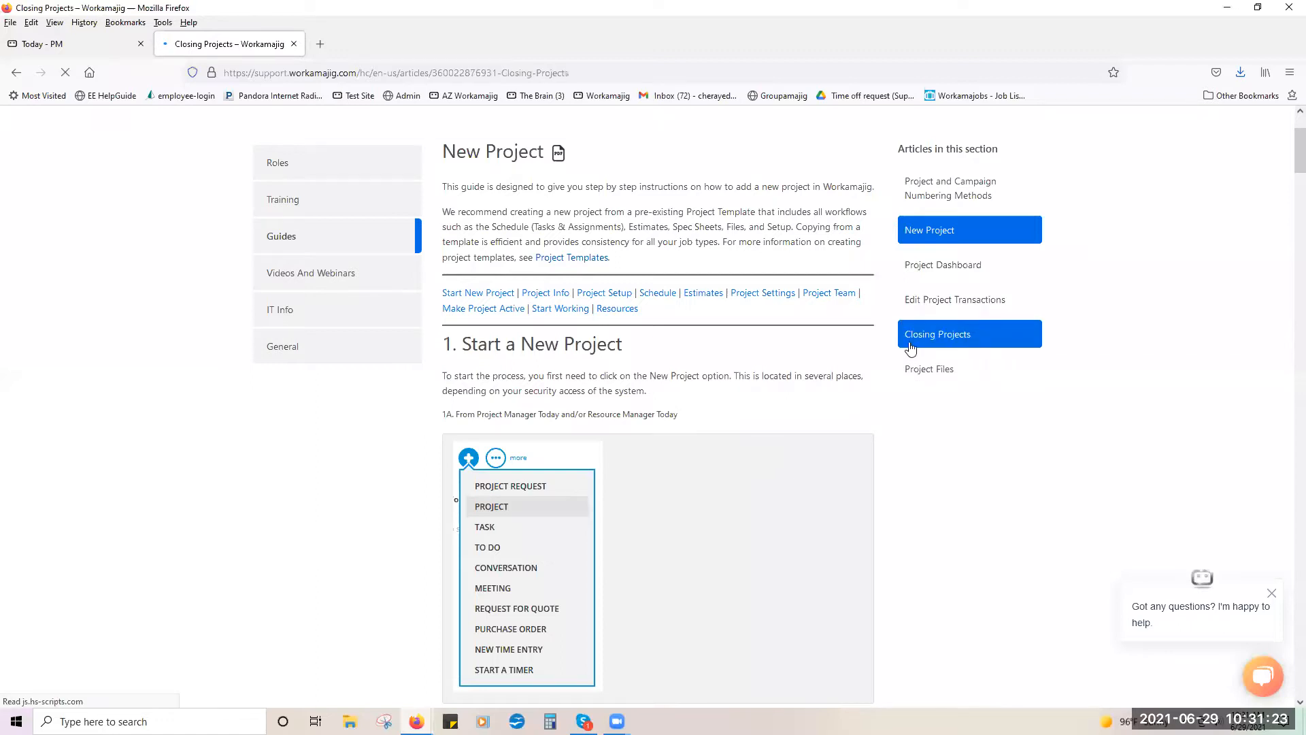
scroll(850, 408, "down", 2)
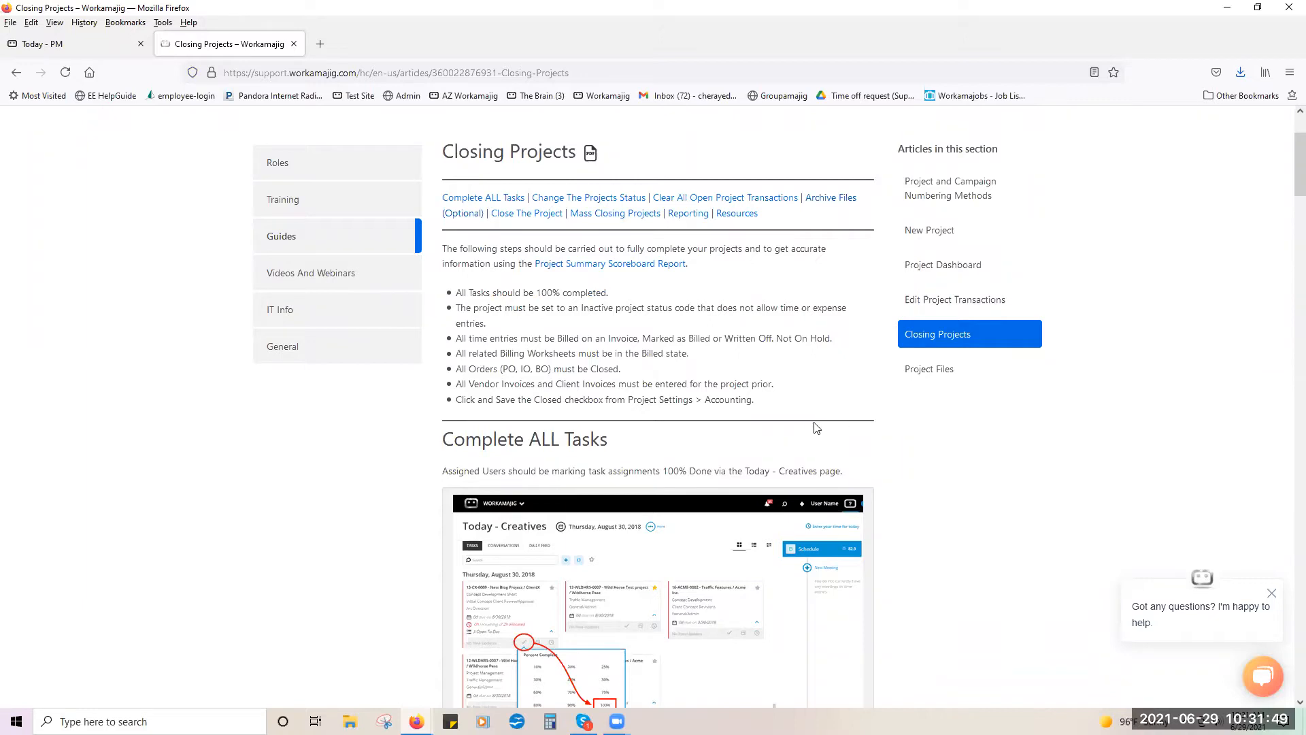
scroll(816, 427, "up", 3)
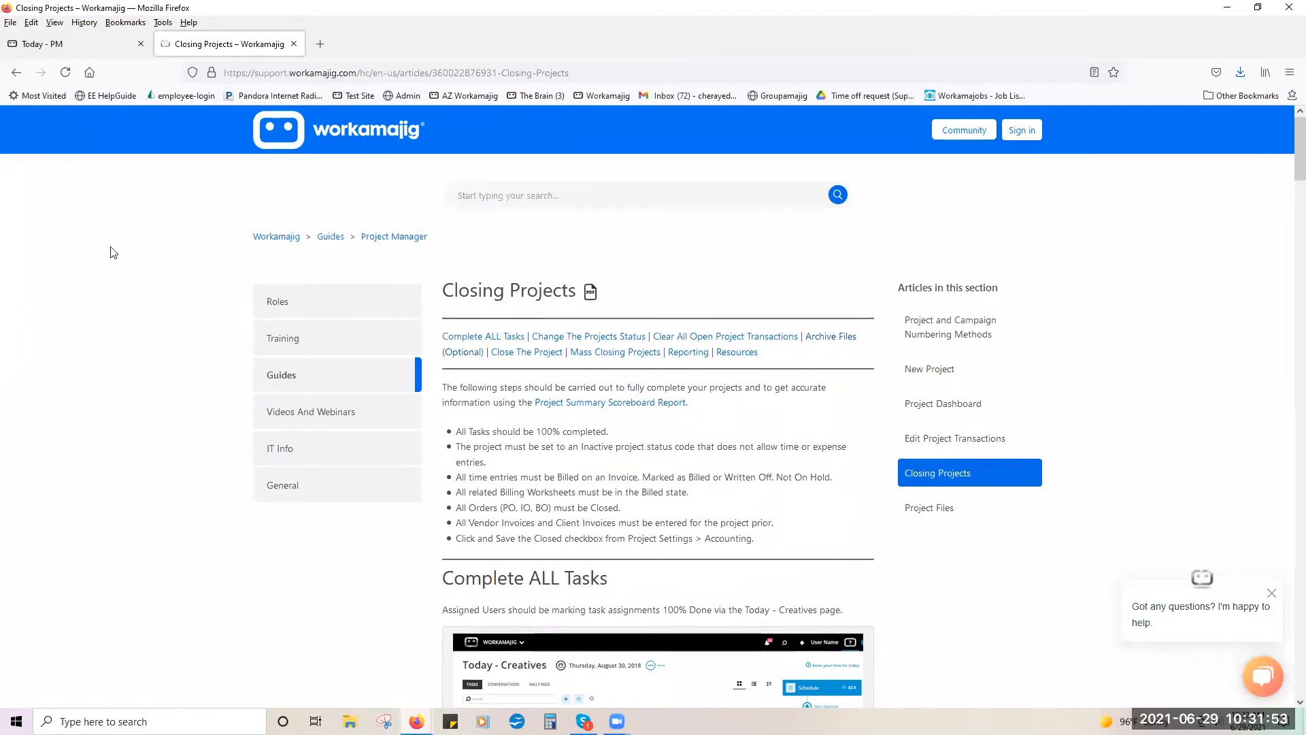
- Switch to the Workamajig application and open the Global Lists in the admin System Setup
left_click(54, 44)
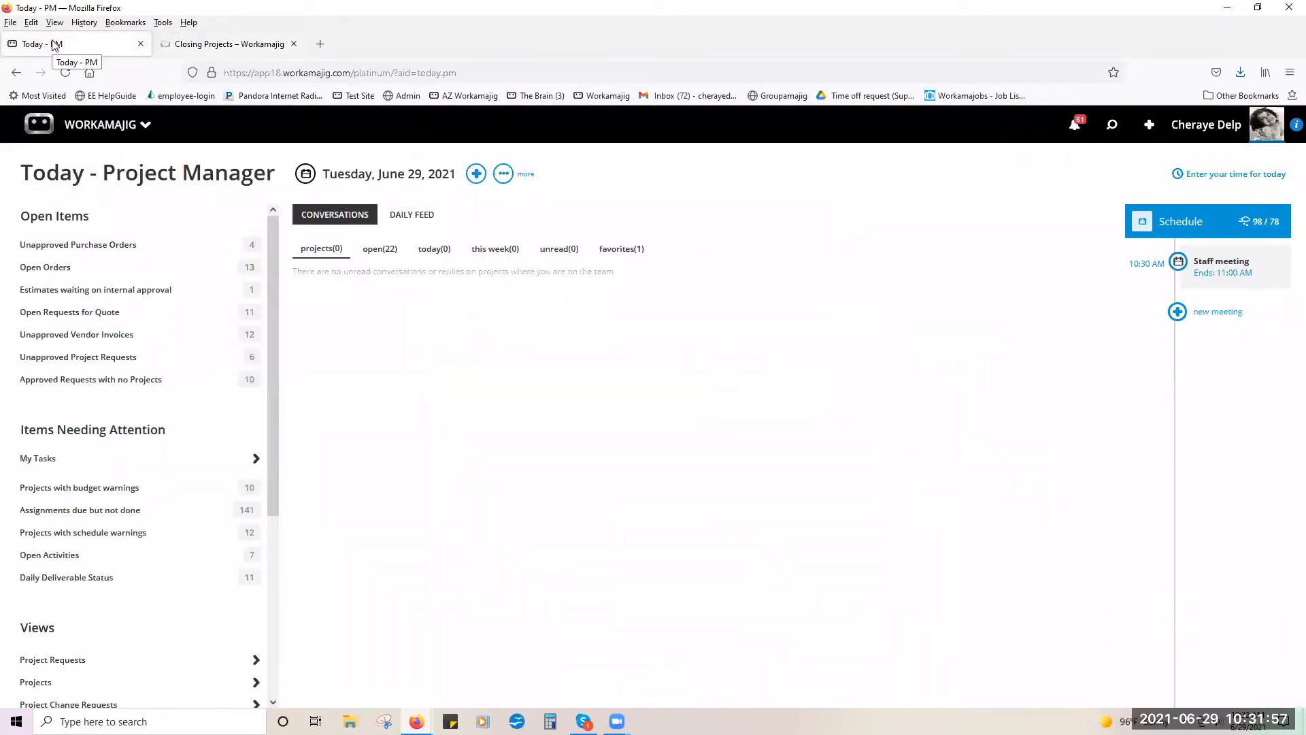
left_click(71, 134)
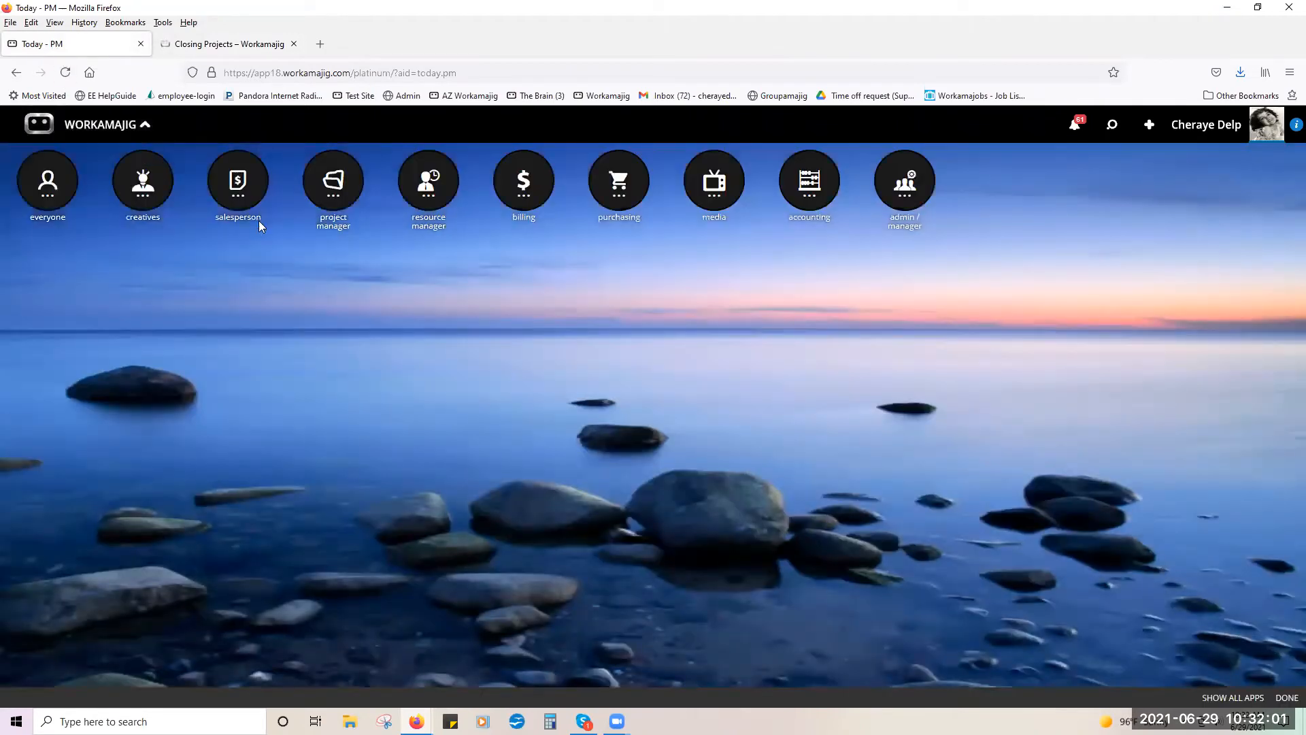
left_click(916, 193)
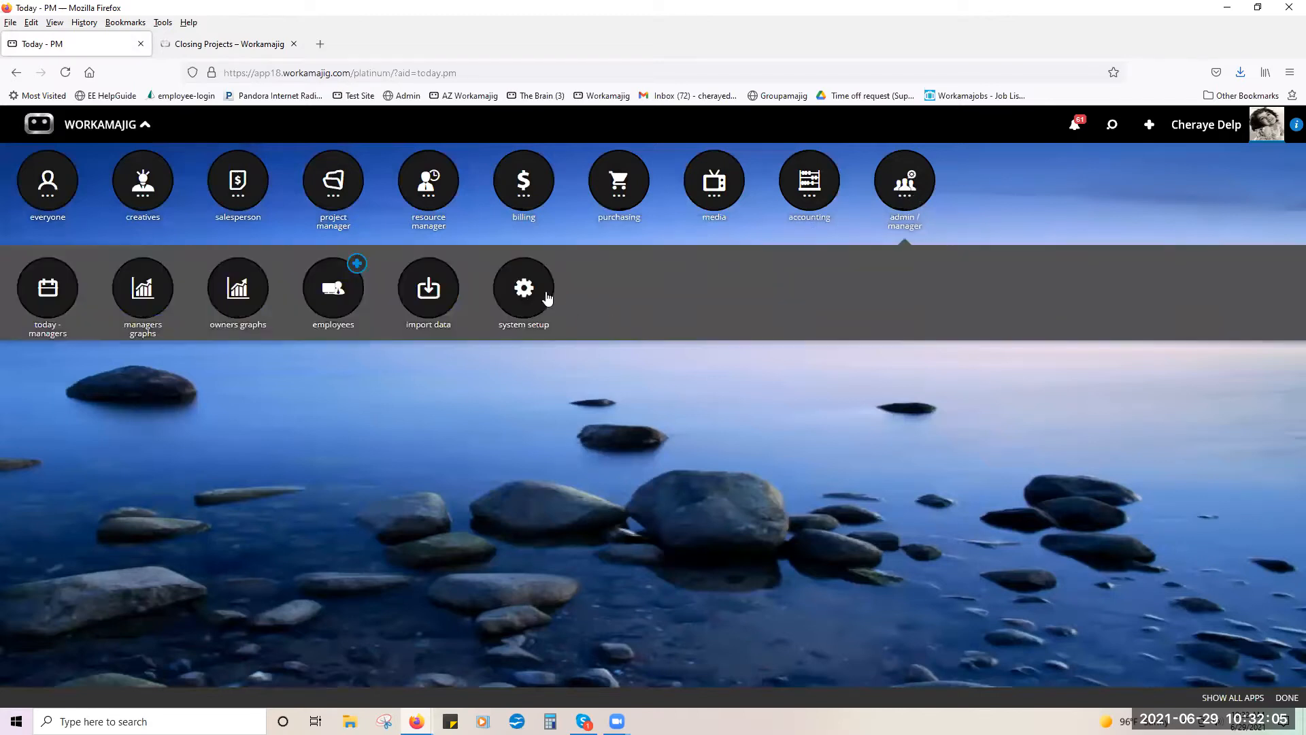
left_click(538, 287)
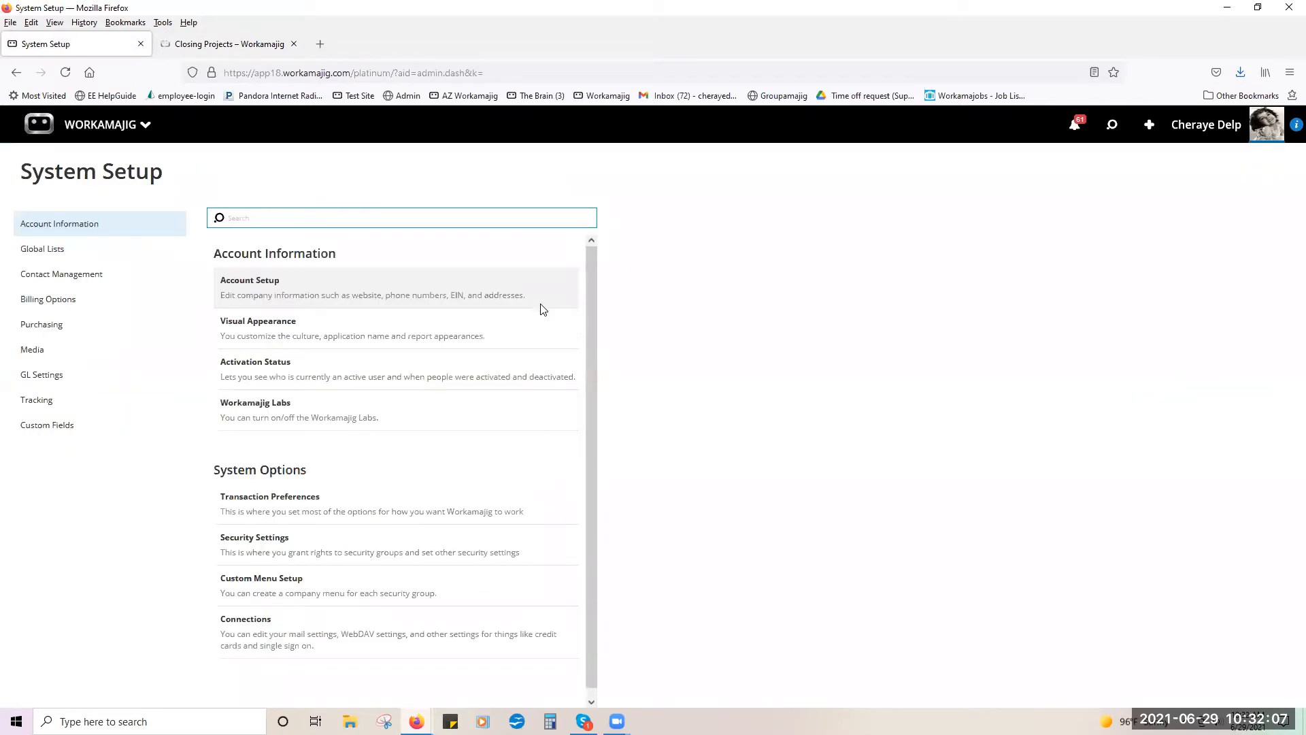
left_click(176, 251)
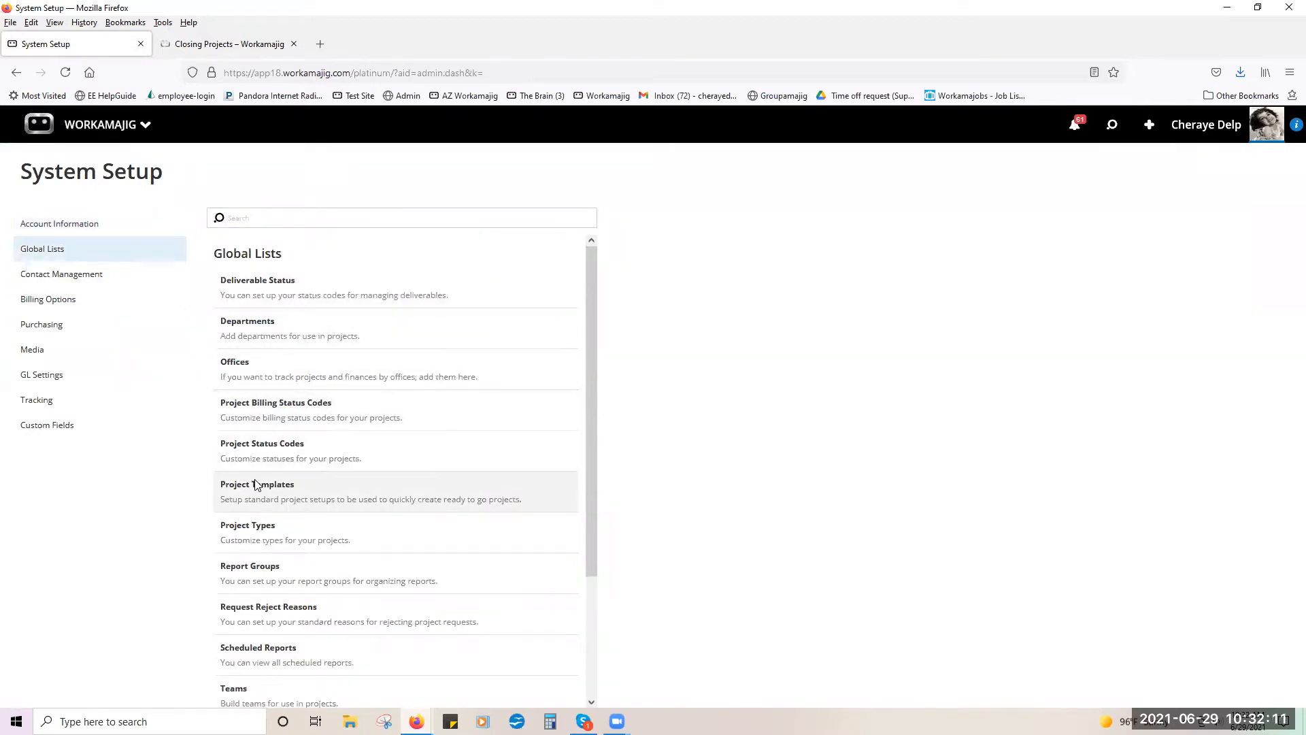
- Review the global lists of project templates, project types and project status codes
left_click(263, 496)
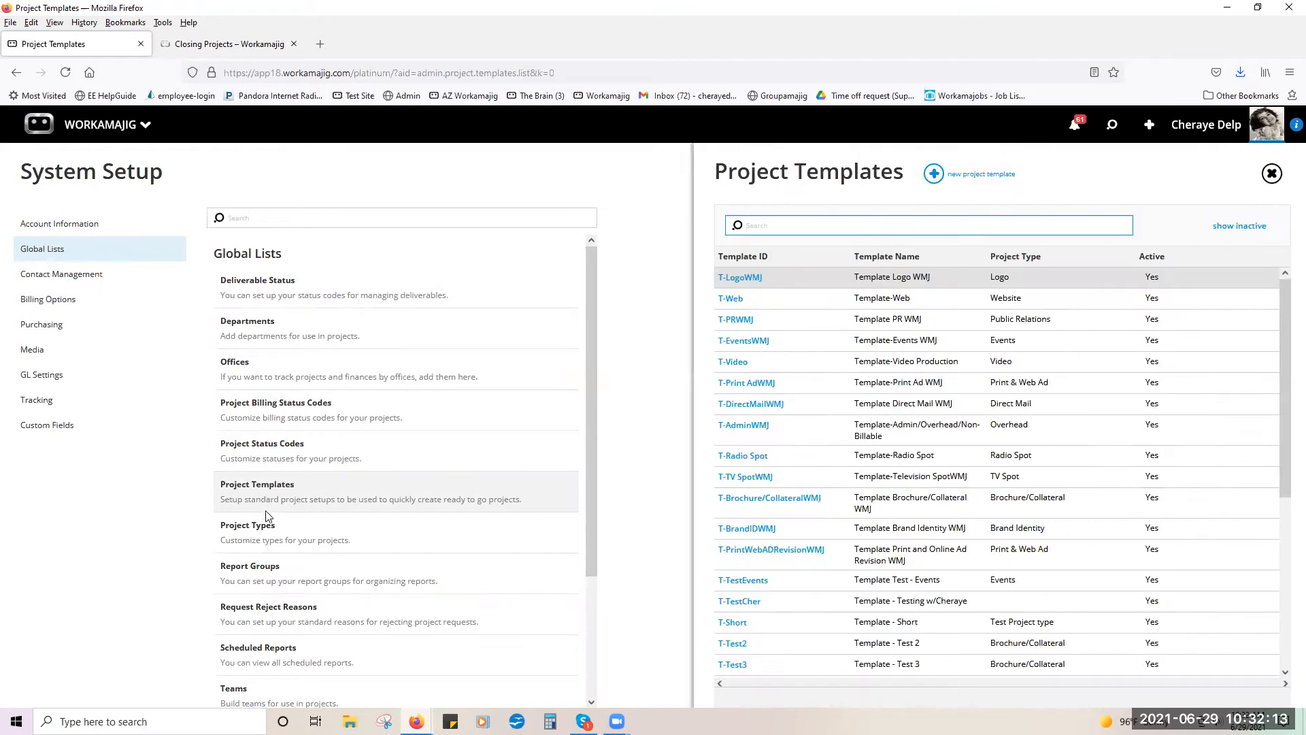
left_click(266, 533)
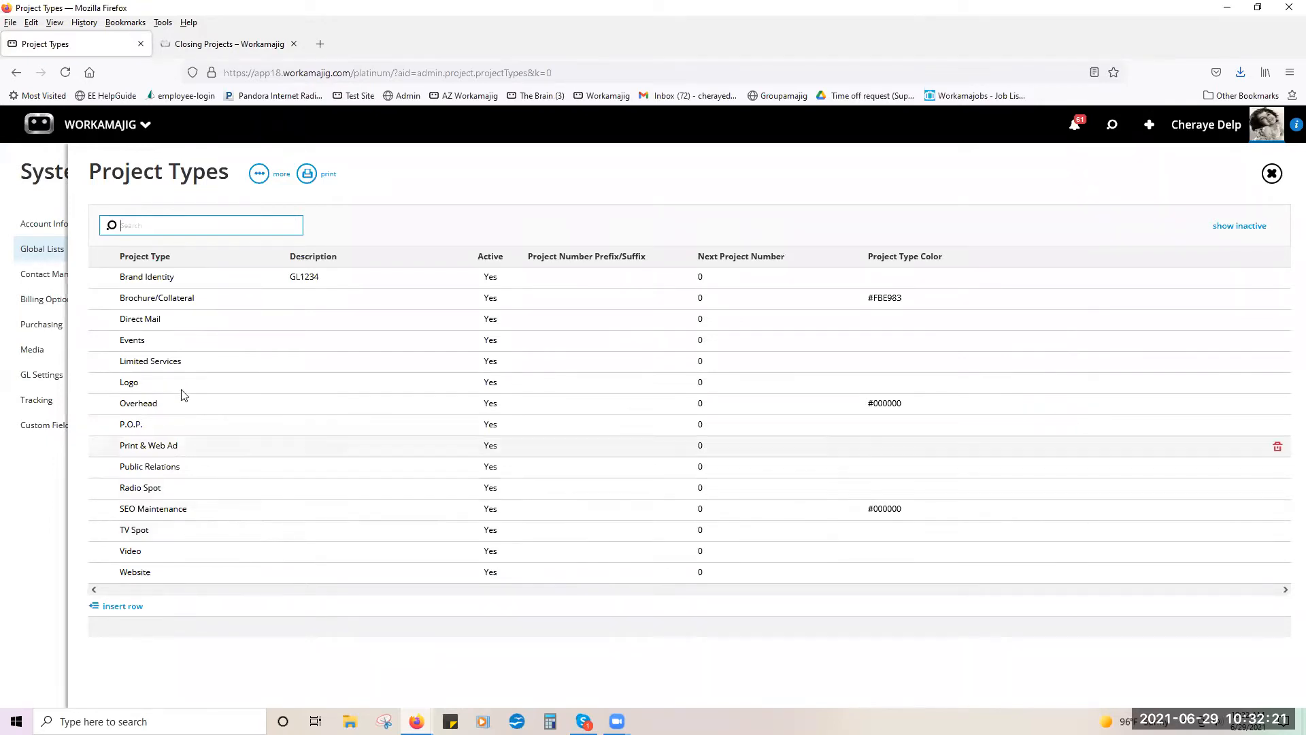
left_click(145, 283)
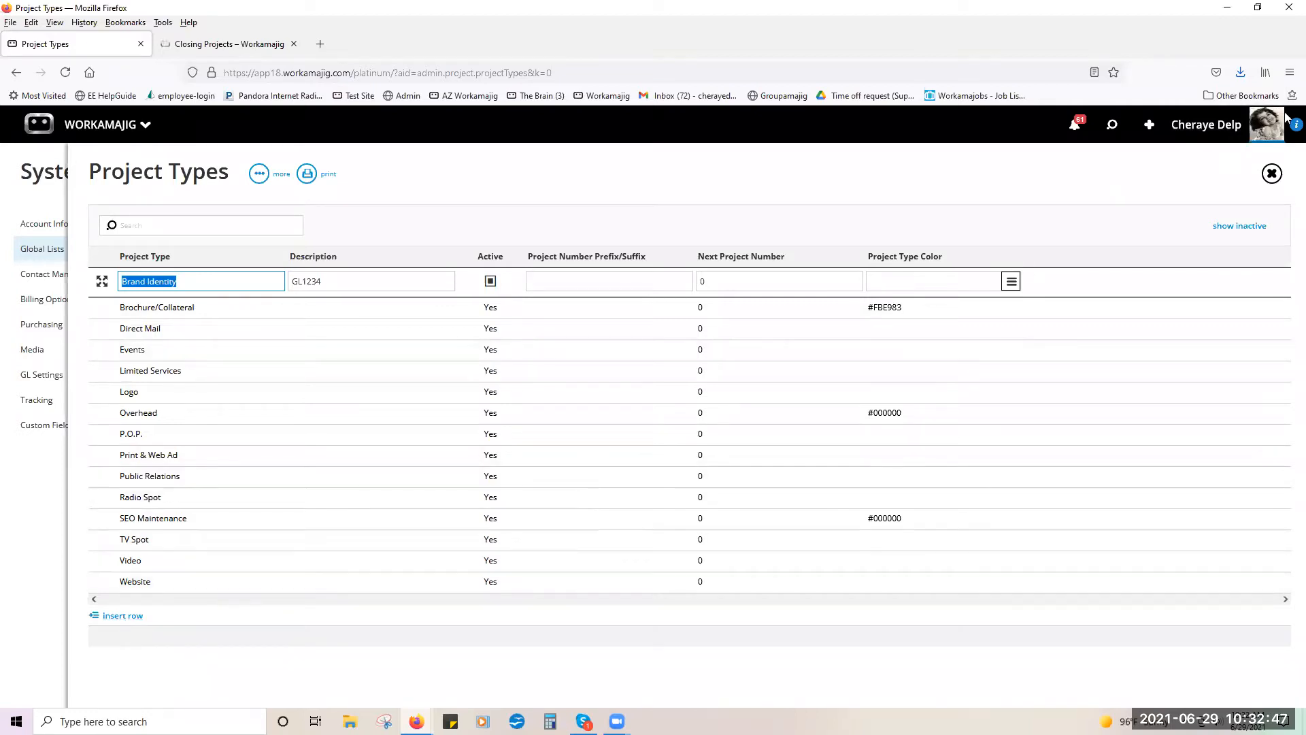
left_click(1272, 174)
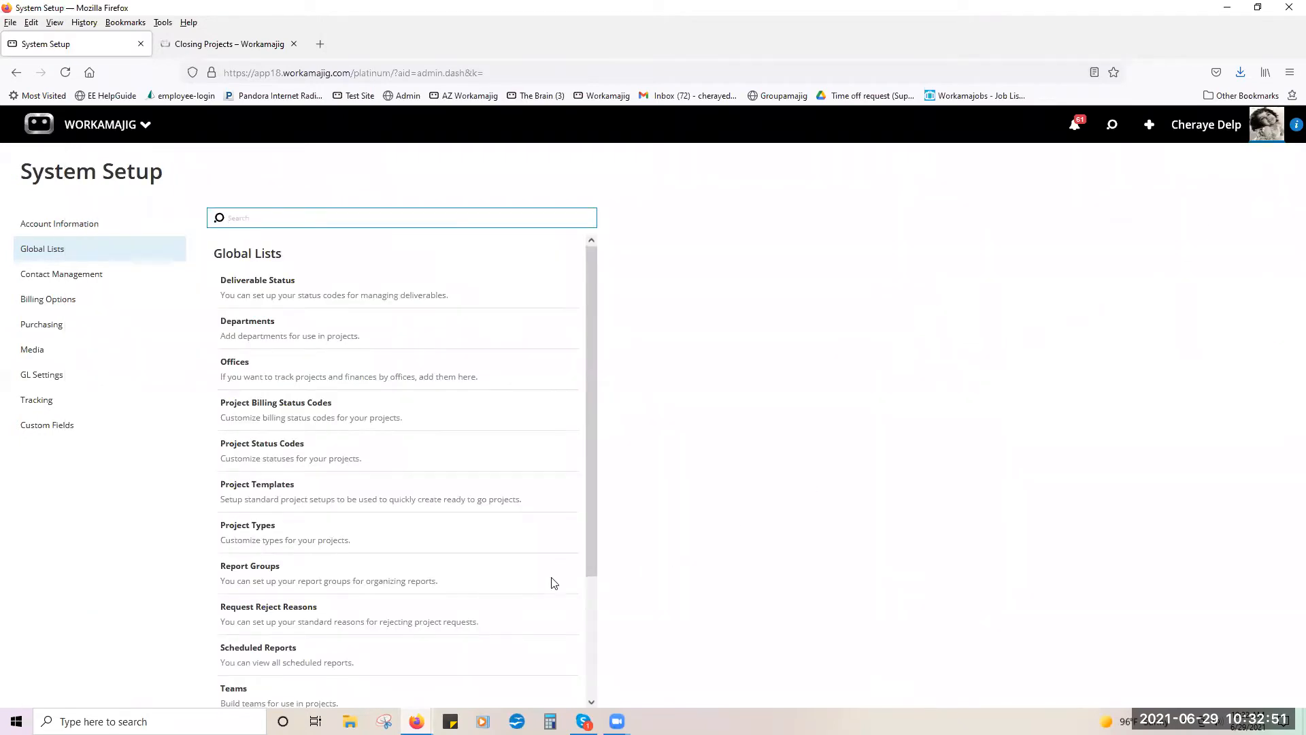
left_click(457, 462)
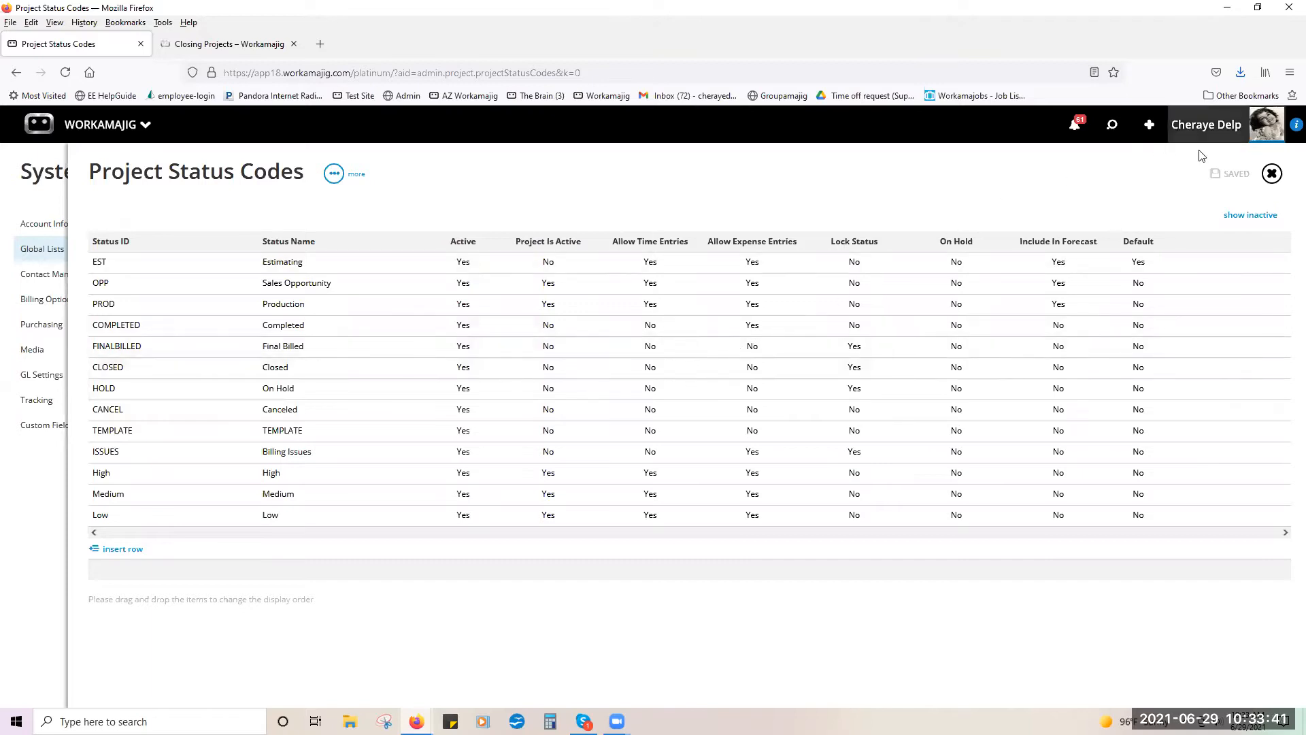
left_click(1271, 174)
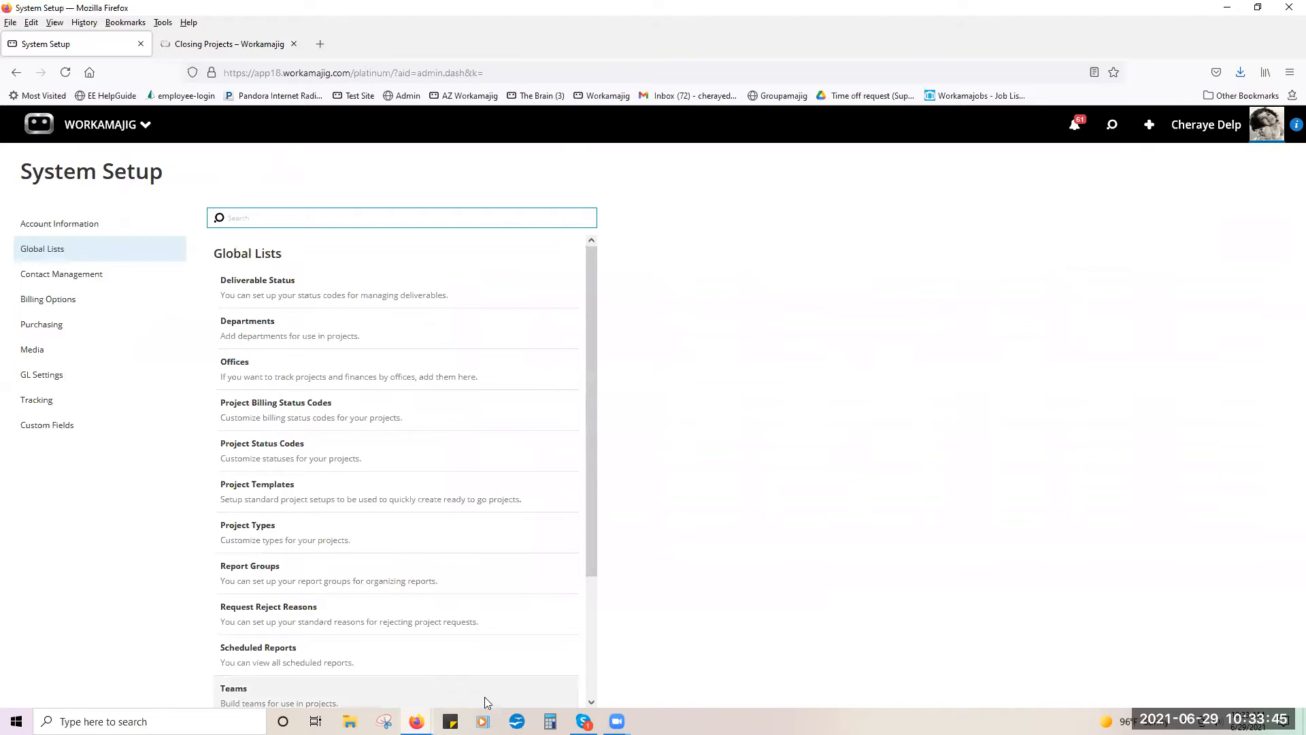
- Filter the project templates by "bl" and open the T-Blank template
left_click(292, 486)
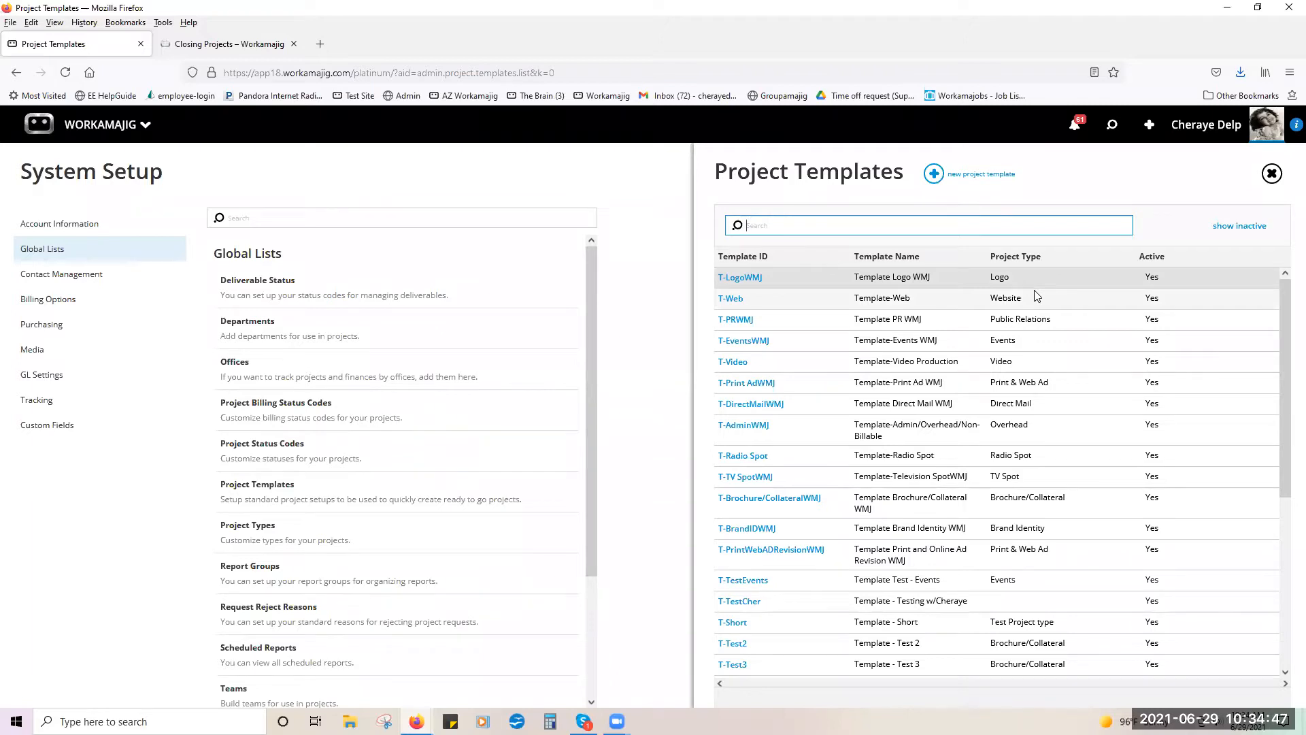
type("bl")
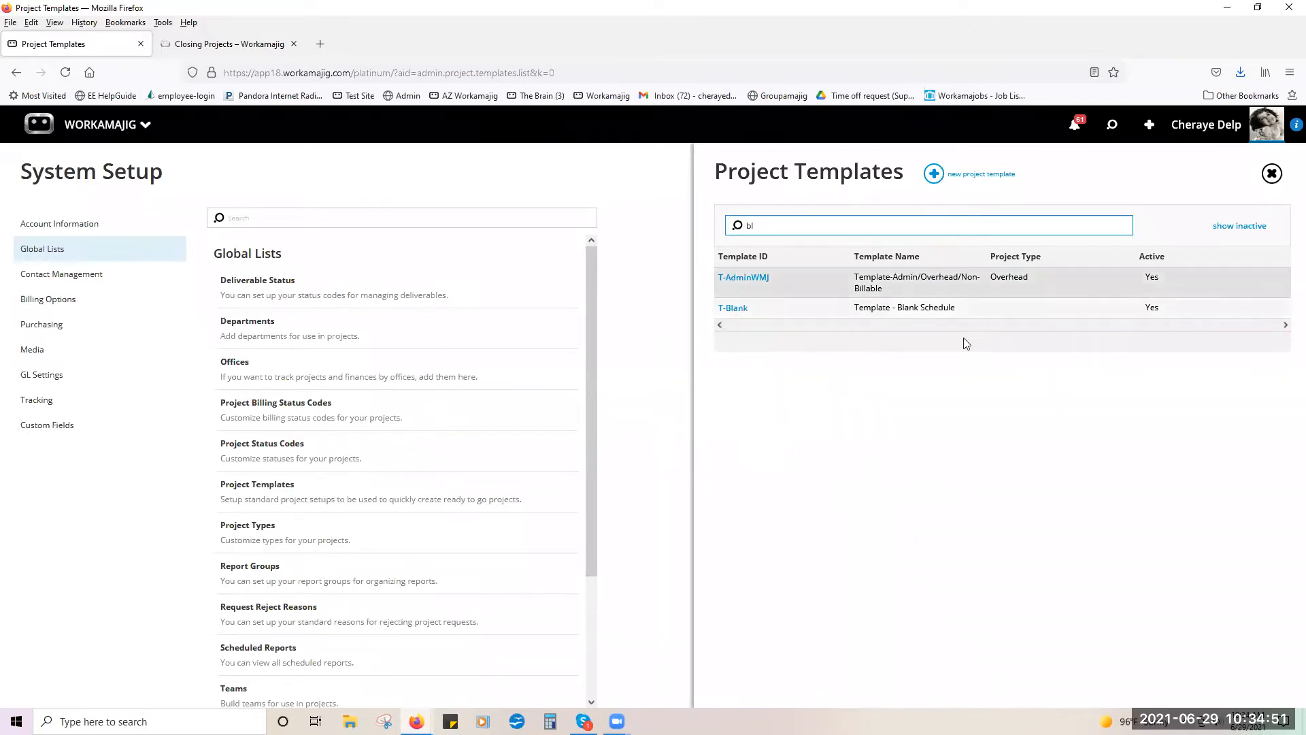
left_click(731, 310)
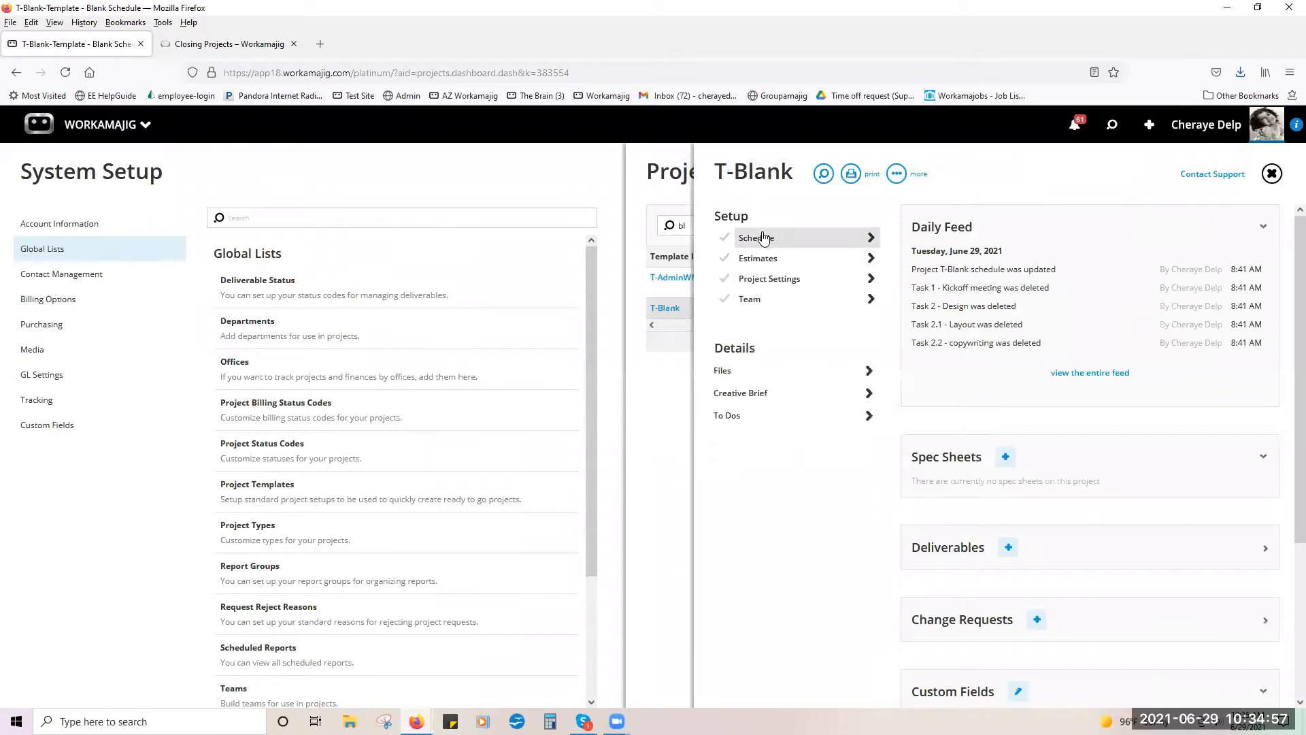
- Open the T-Blank template's schedule and add a first task named "Kick off meeting"
left_click(763, 237)
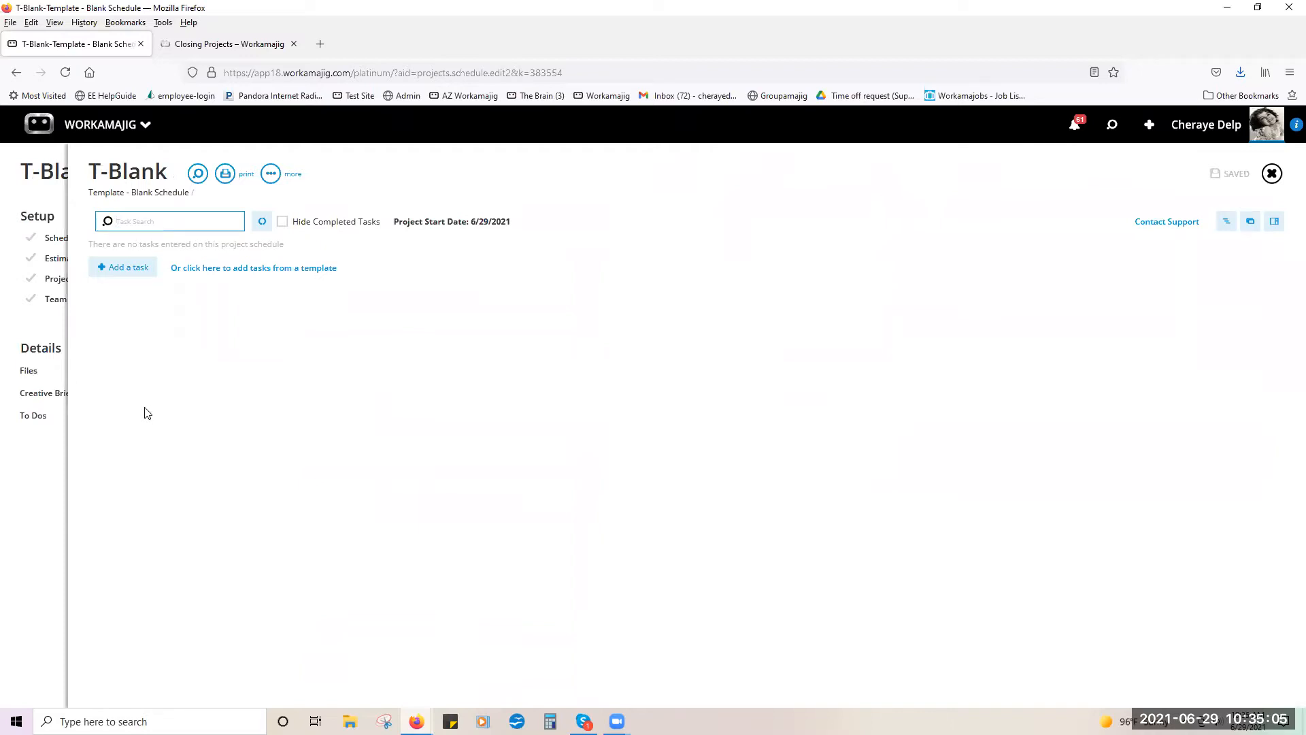
left_click(123, 269)
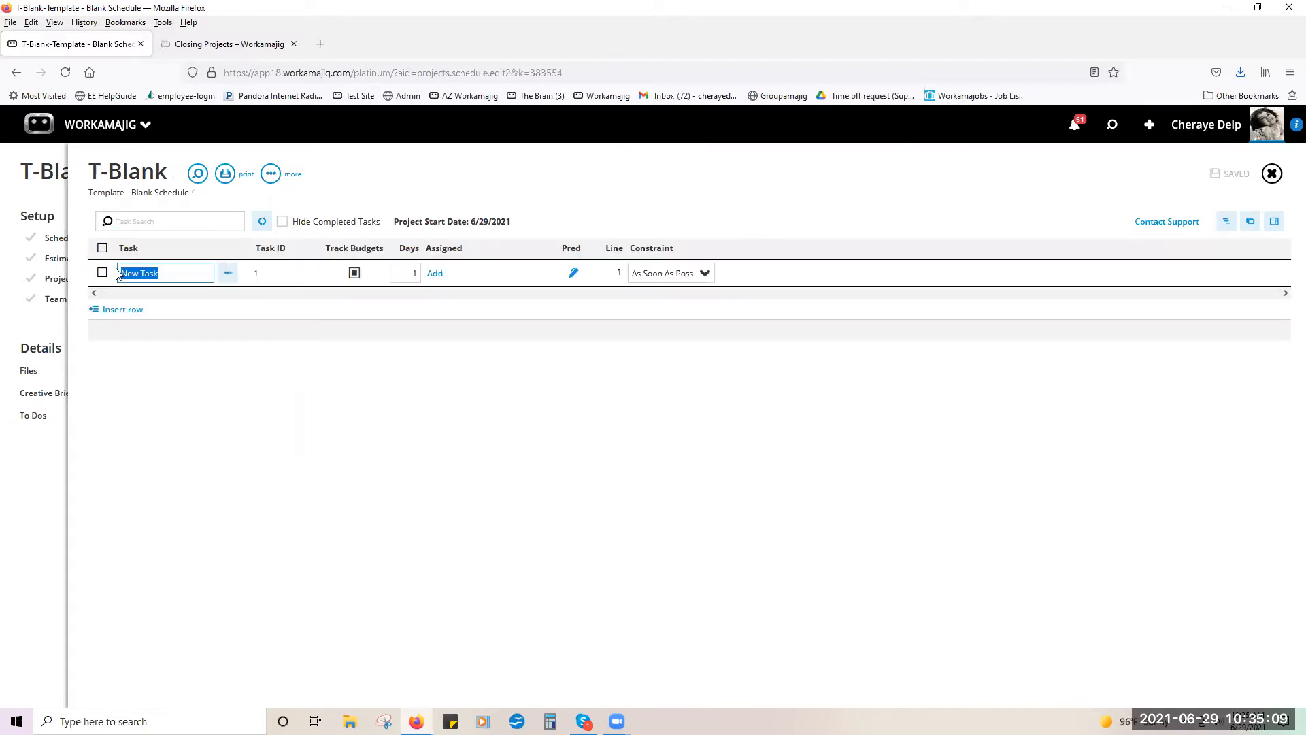
type("Kick off meeting")
- Add an assignment to the Kick off meeting task with the Account Management service and an allocation of 1
left_click(436, 274)
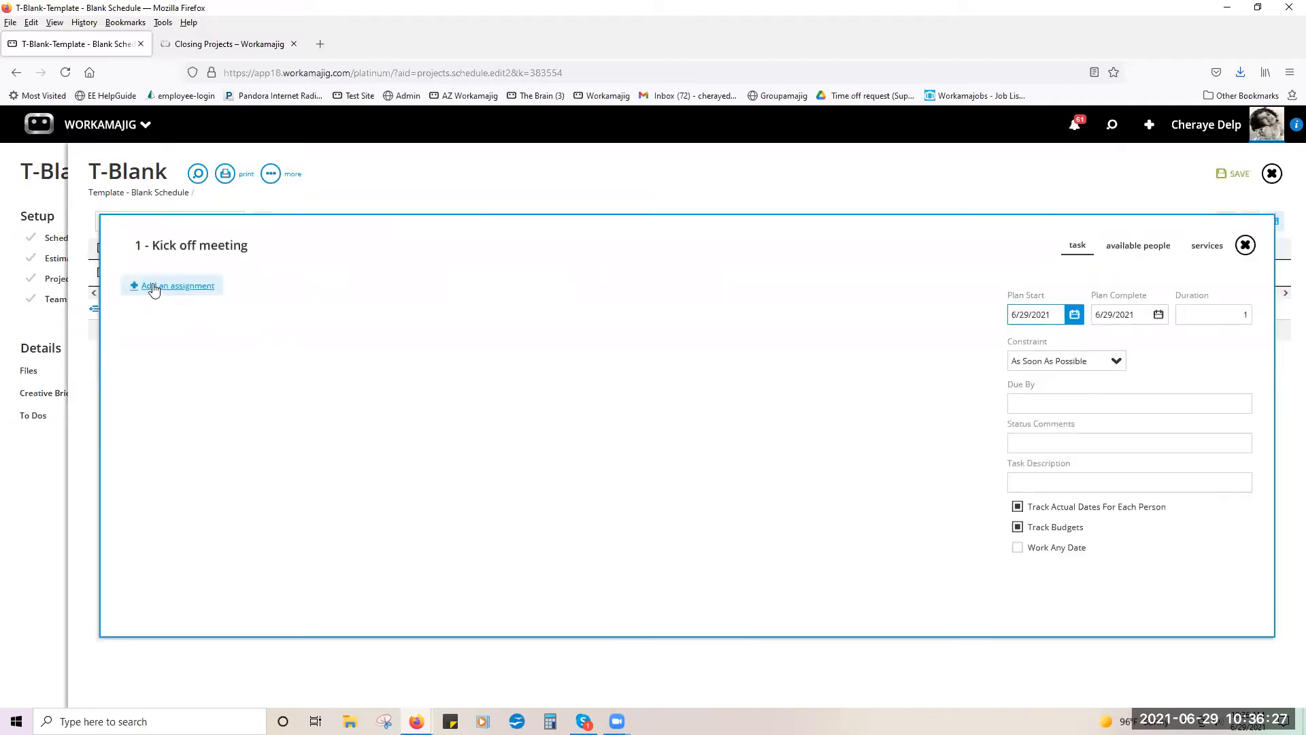
left_click(154, 286)
left_click(177, 330)
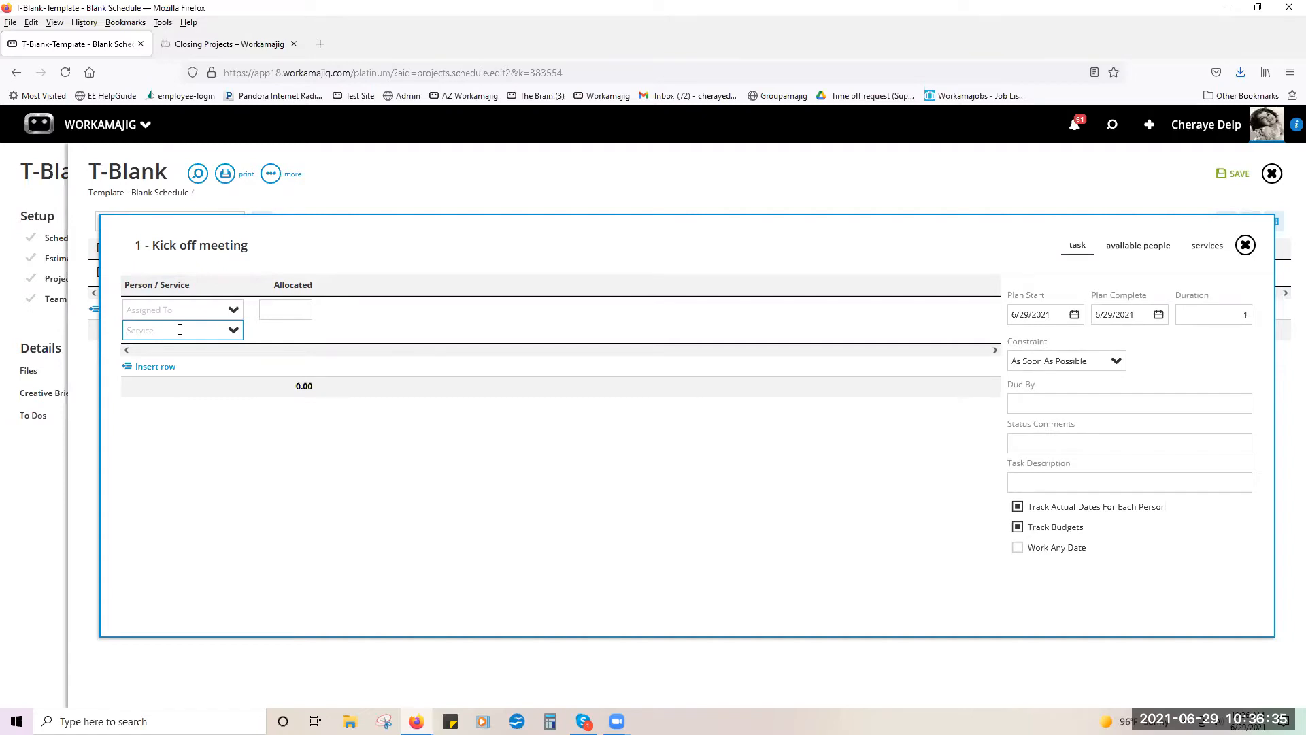
type("acc")
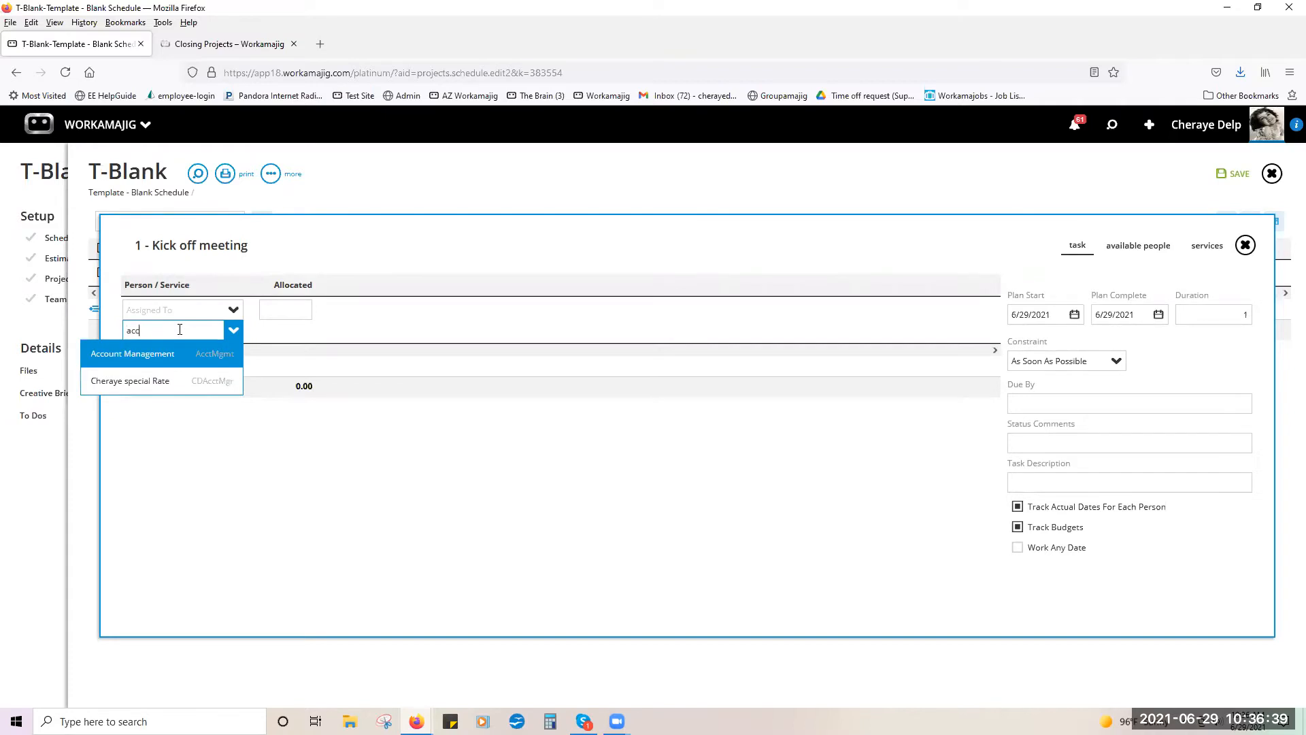
left_click(174, 355)
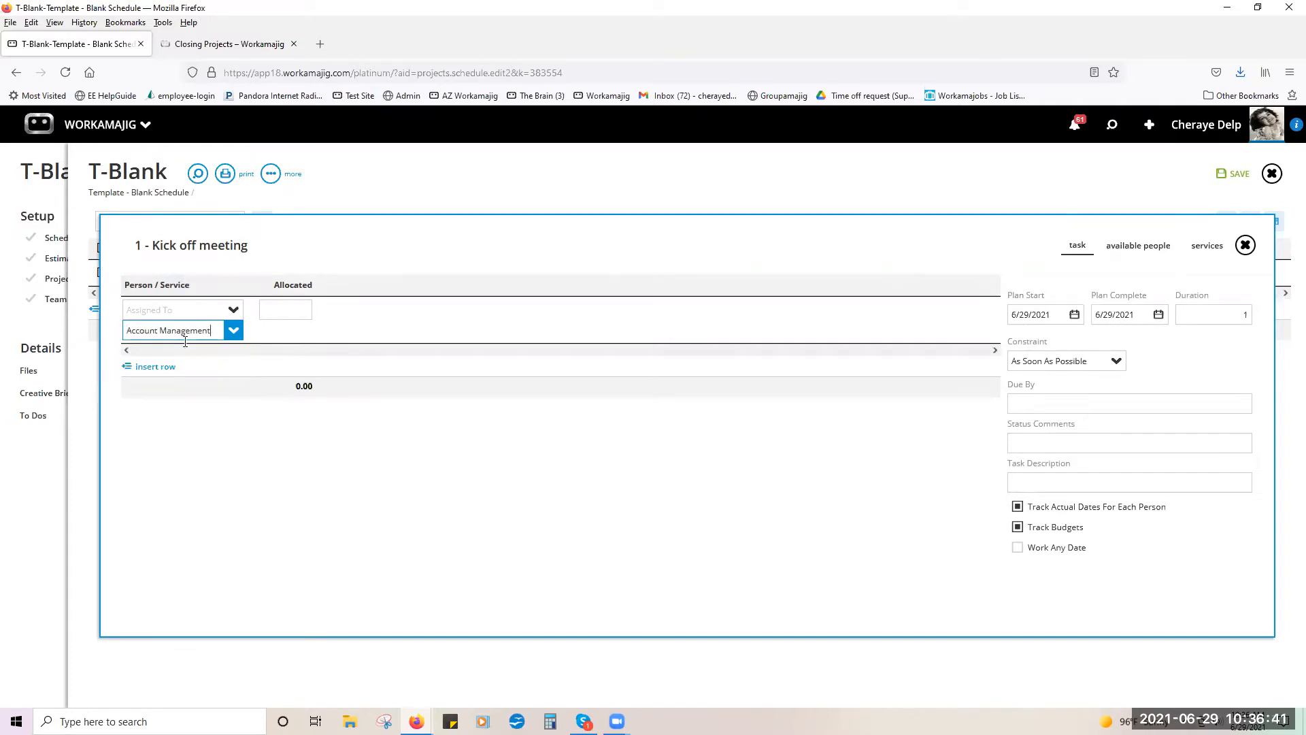
left_click(275, 306)
type("1")
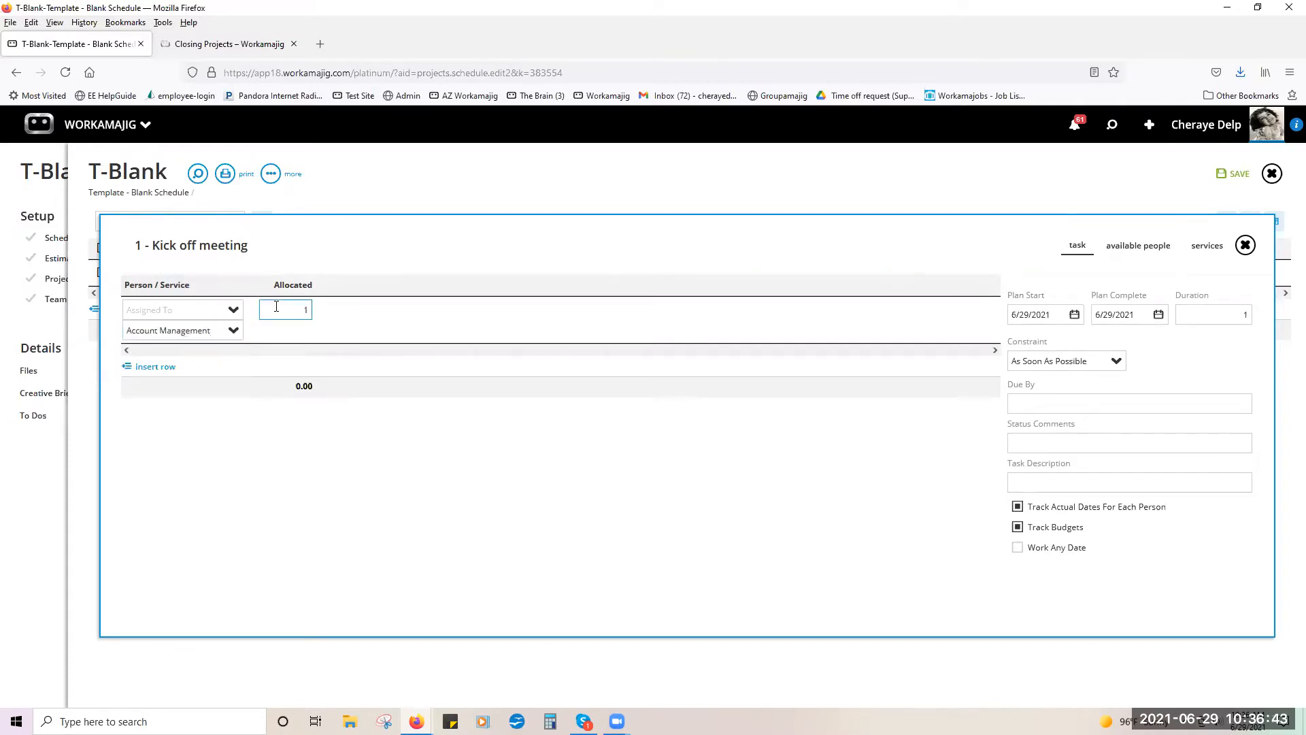
left_click(264, 417)
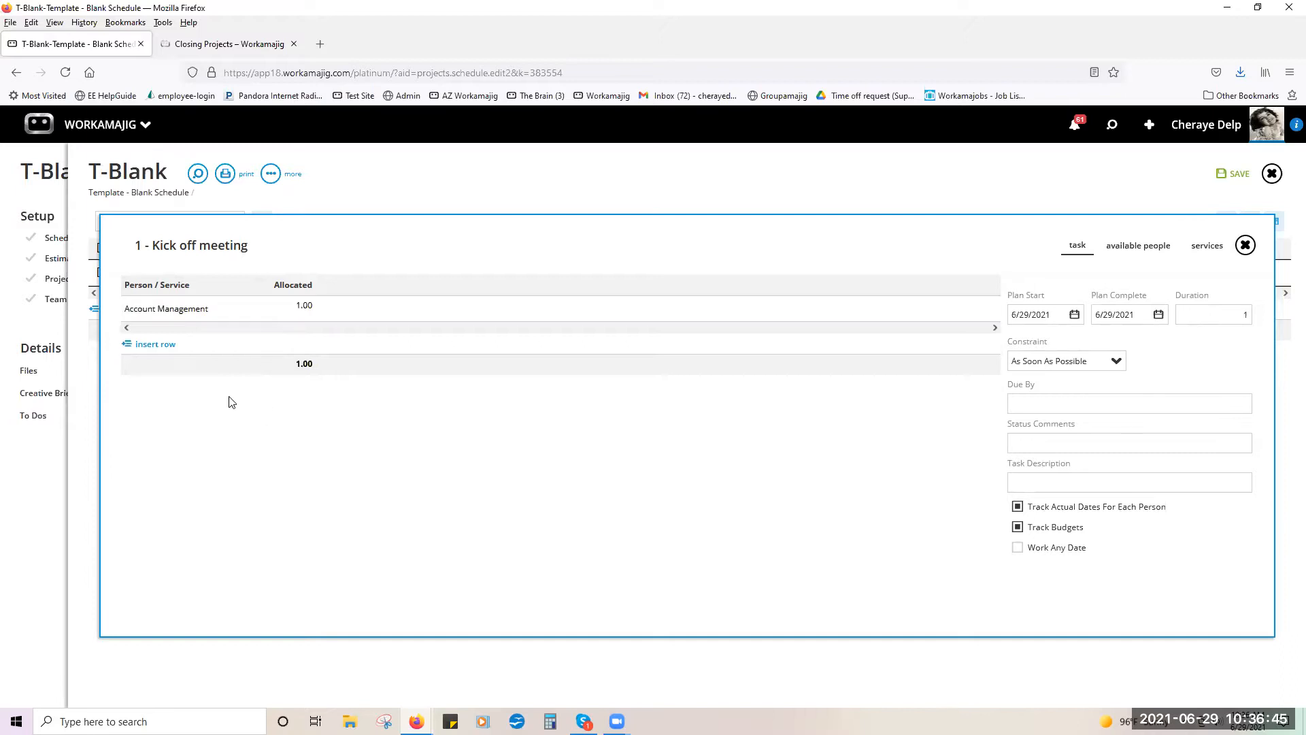
- Add a second assignment to the Kick off meeting task with the General/Admin service and an allocation of 1
left_click(164, 345)
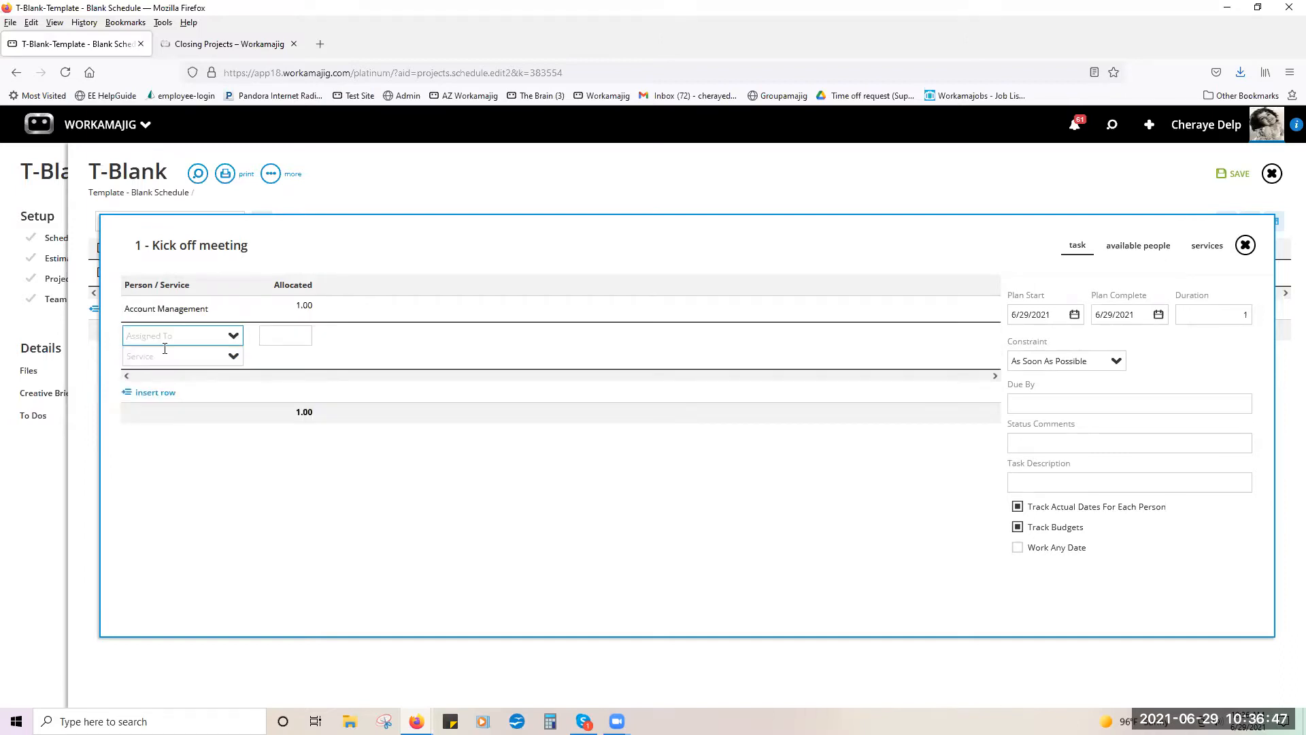
left_click(166, 353)
type("ad")
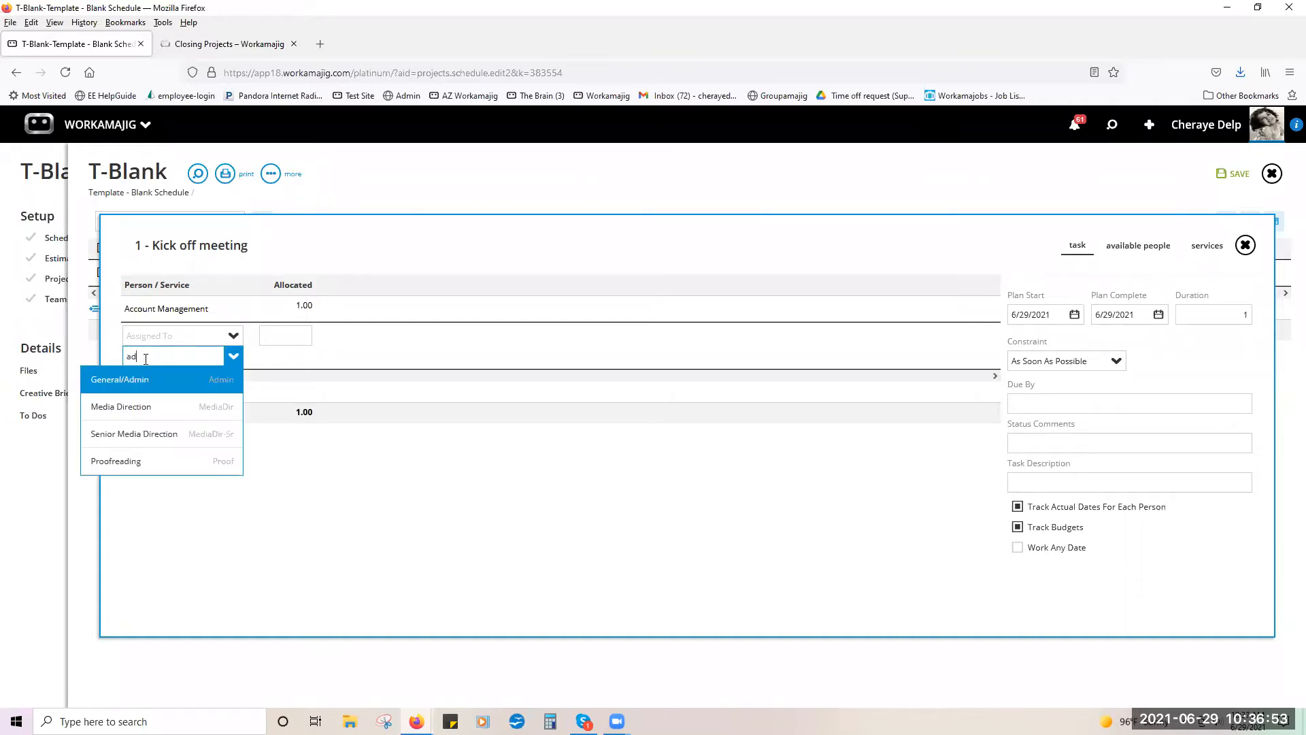
left_click(131, 381)
left_click(261, 333)
type("1")
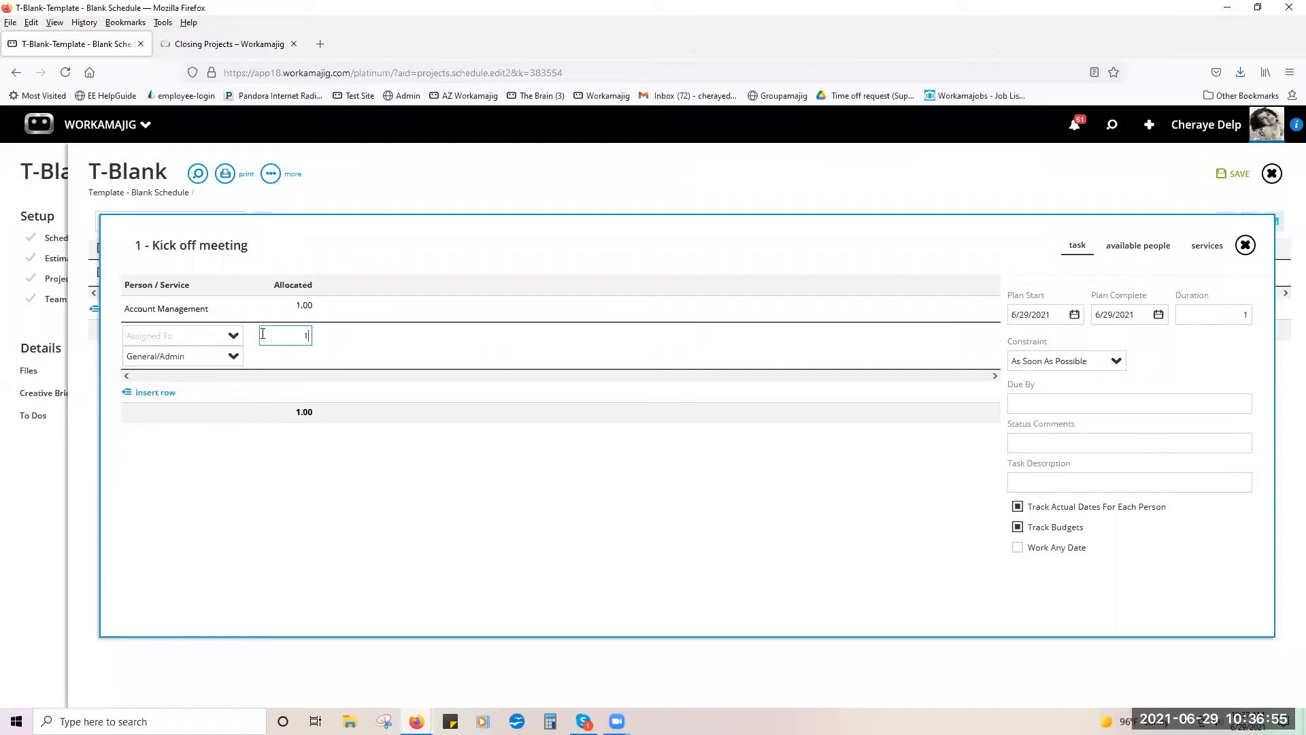
left_click(170, 400)
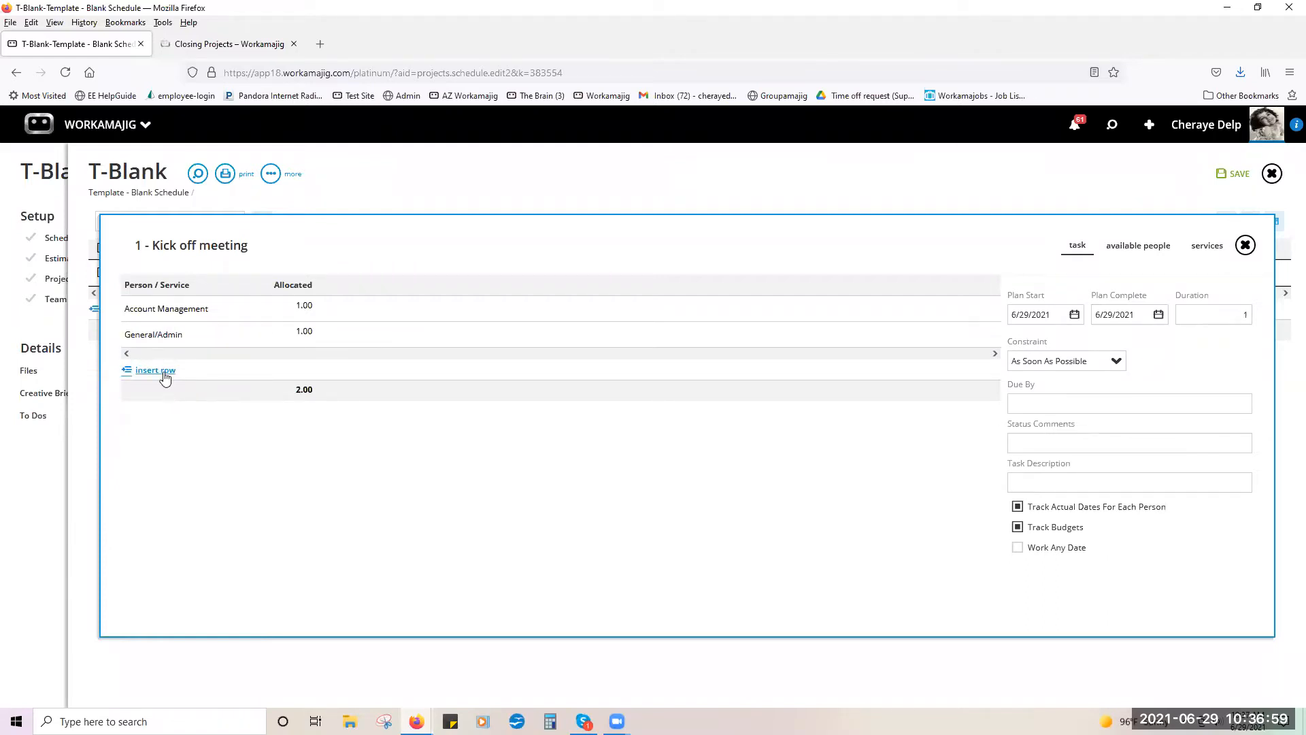
- Add a third assignment to the Kick off meeting task with the Creative Direction service and an allocation of 1, and save the schedule
left_click(162, 371)
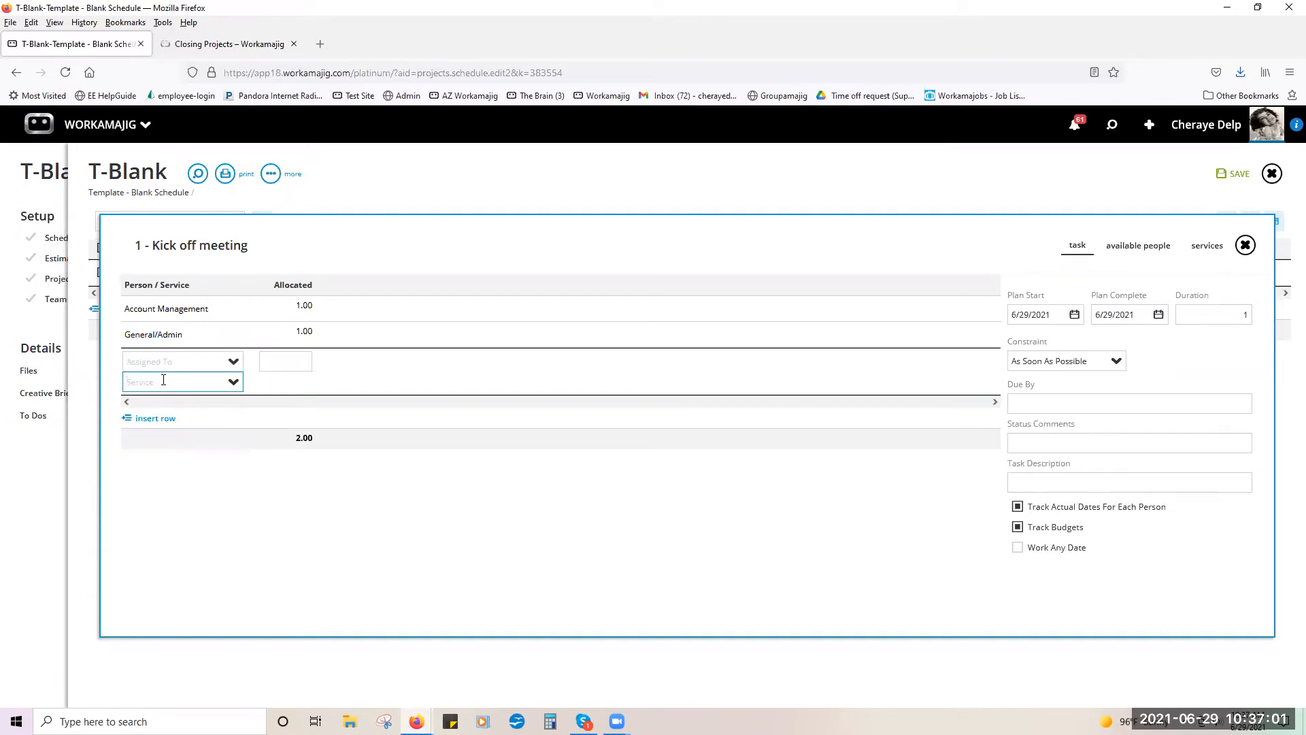
type("cre")
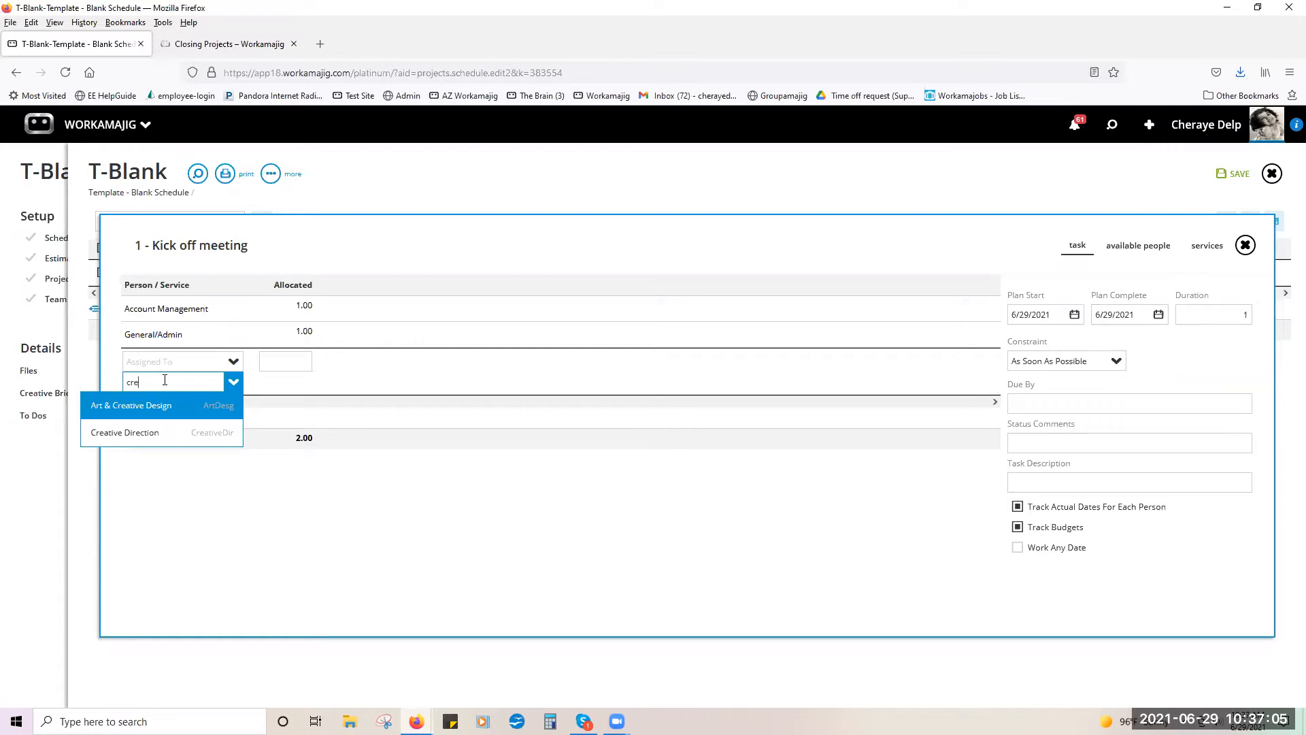
left_click(170, 431)
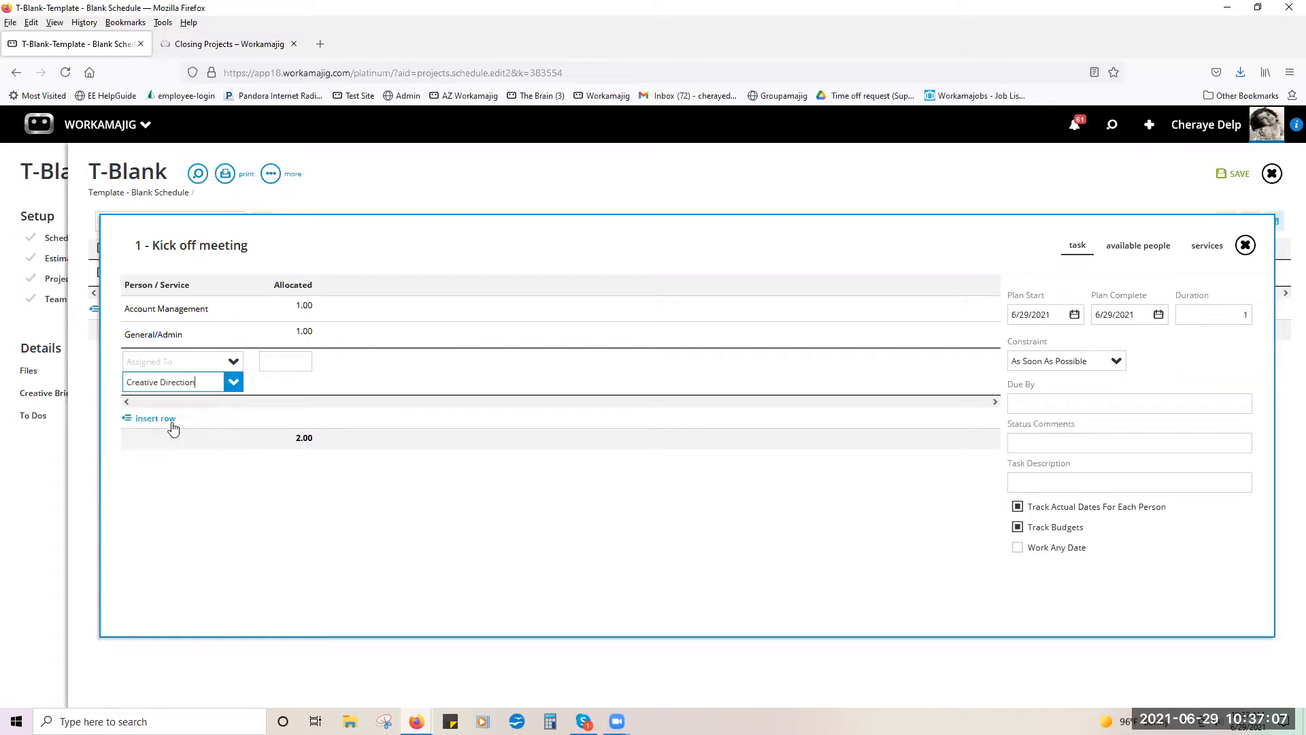
left_click(304, 363)
type("1")
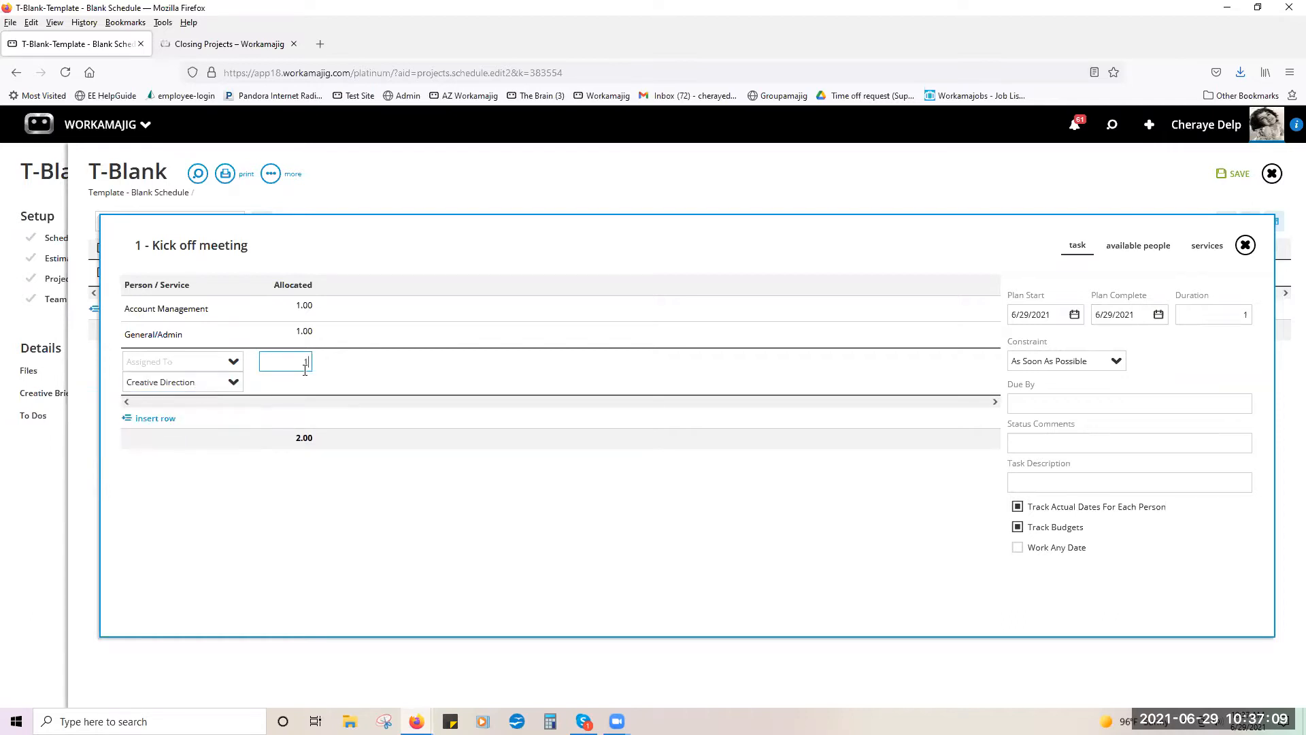
left_click(361, 496)
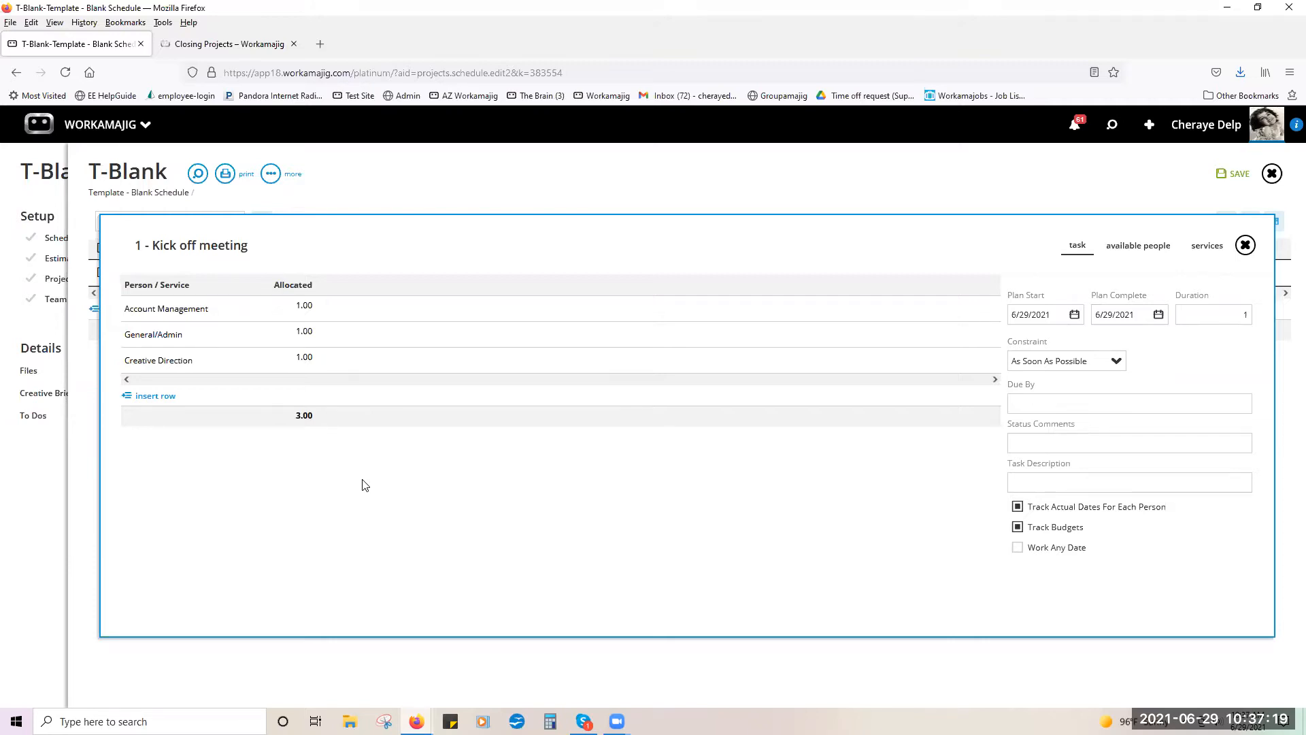
left_click(1245, 181)
left_click(1239, 175)
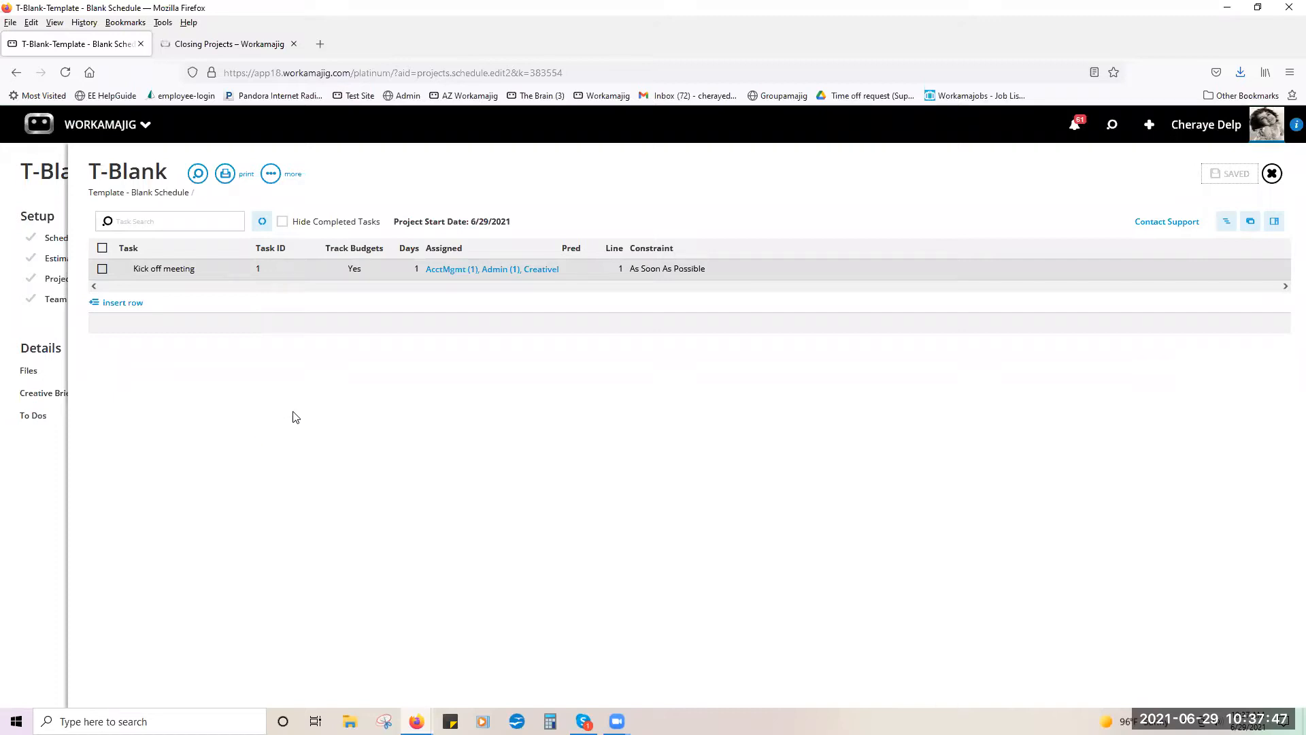
- Copy all tasks from the T-Print AdWMJ template into the T-Blank schedule and save it
left_click(1251, 223)
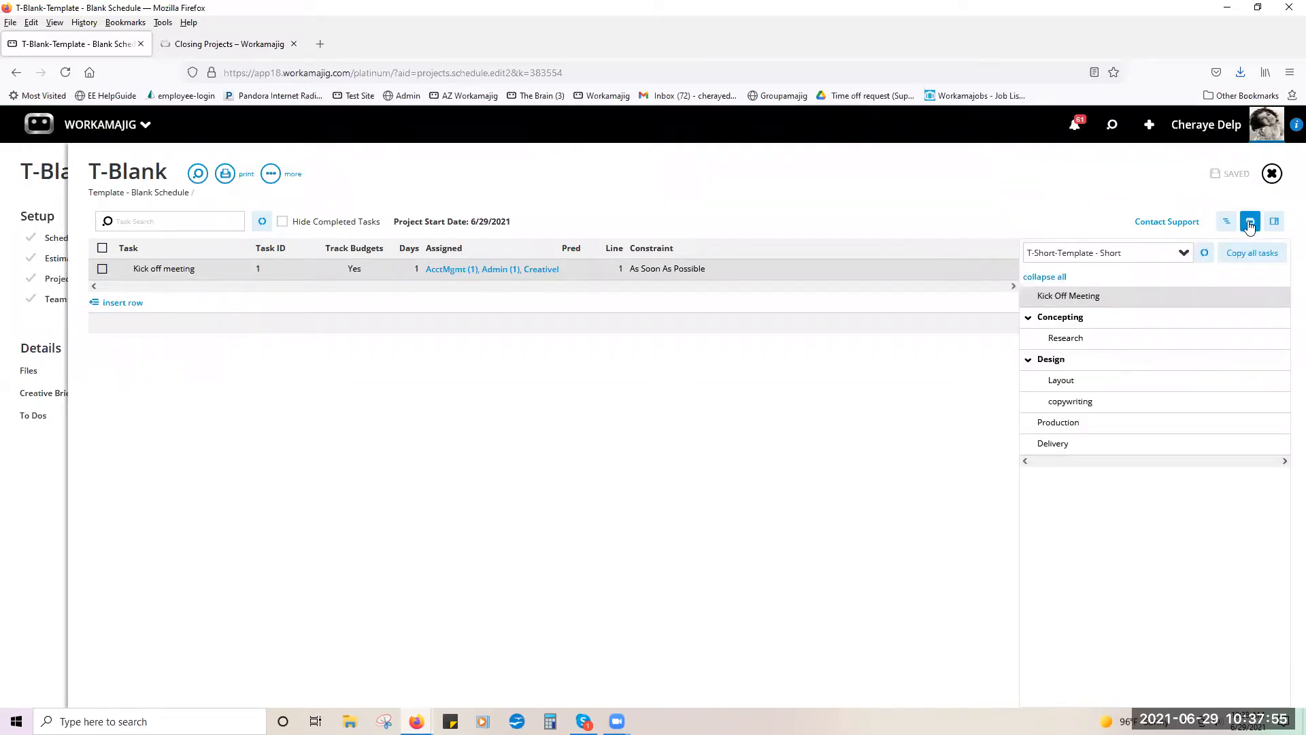
left_click(1185, 253)
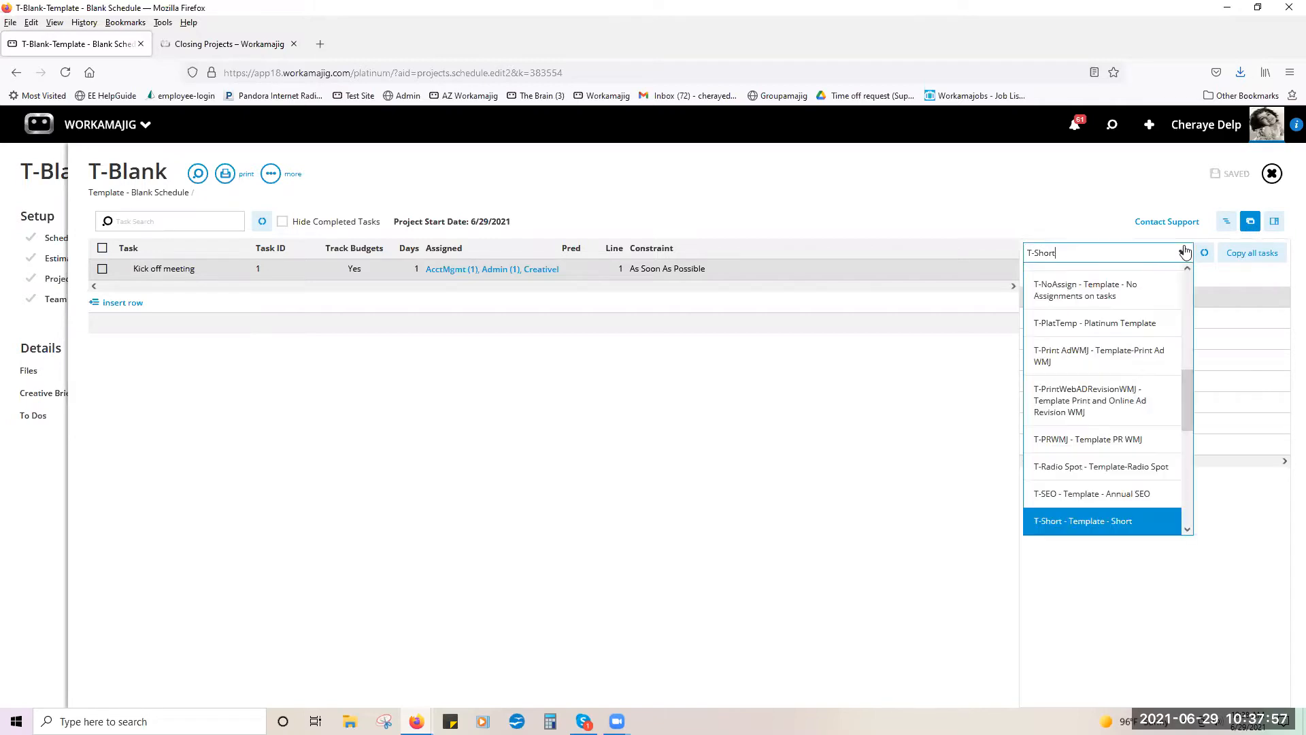
left_click(1102, 360)
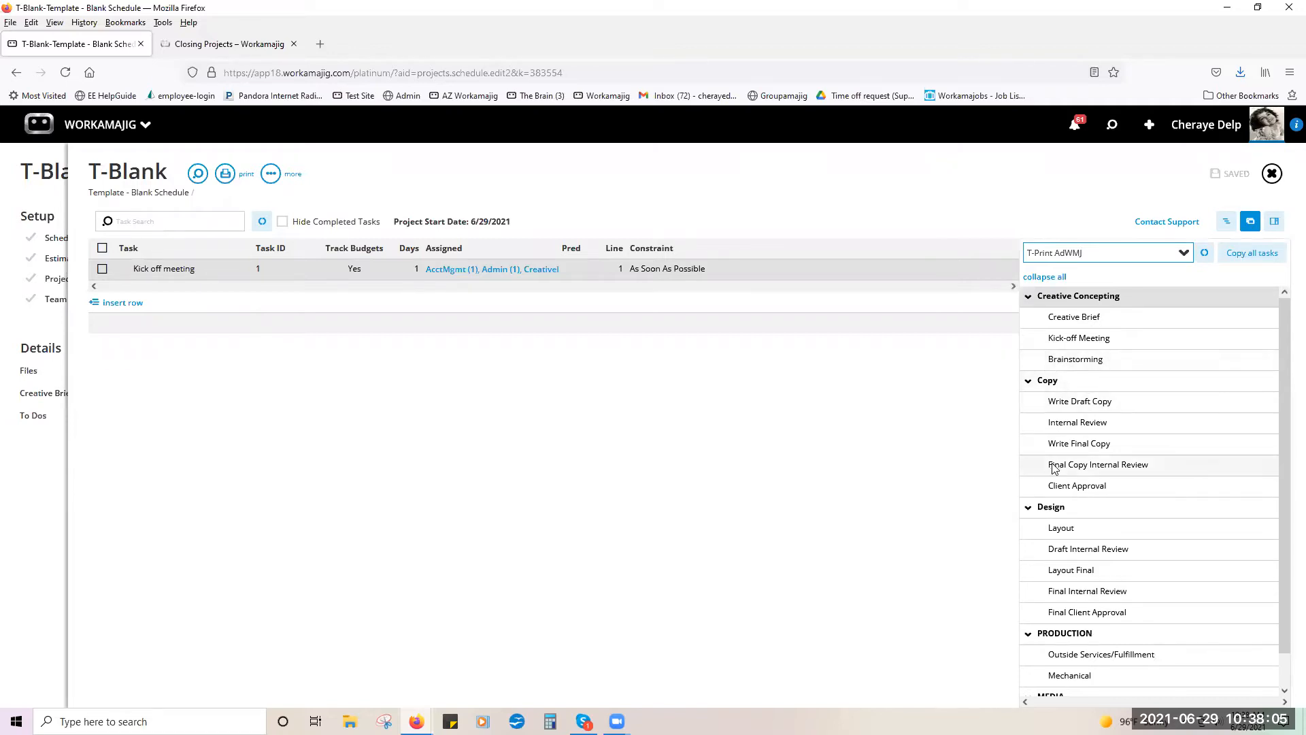
left_click_drag(1049, 383, 5, 259)
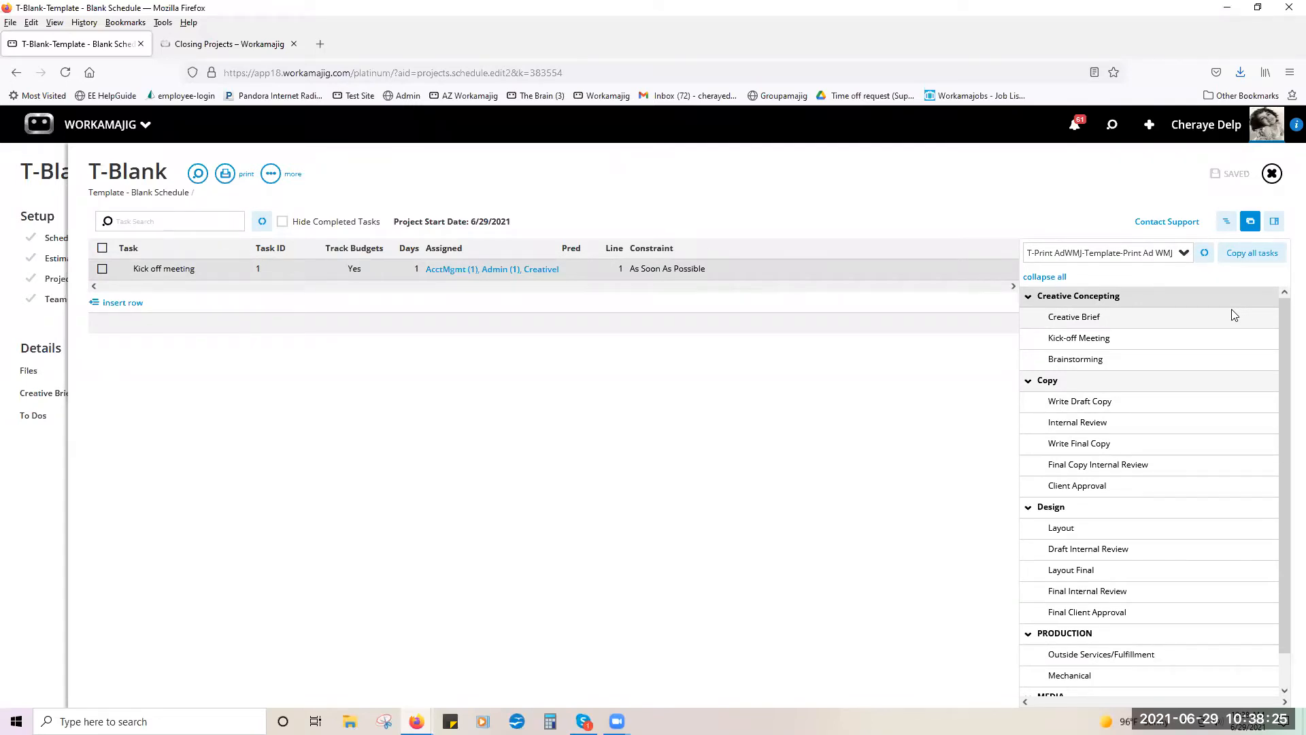
left_click(1261, 263)
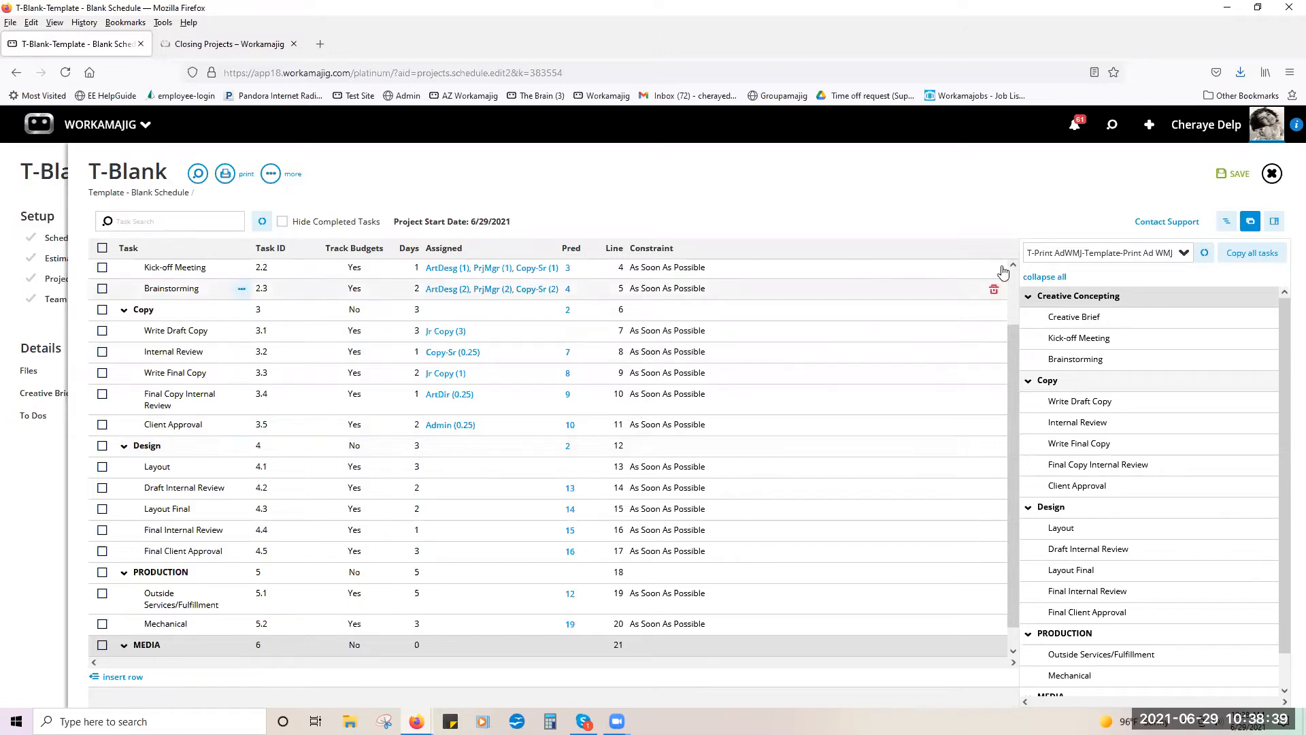
left_click(1218, 179)
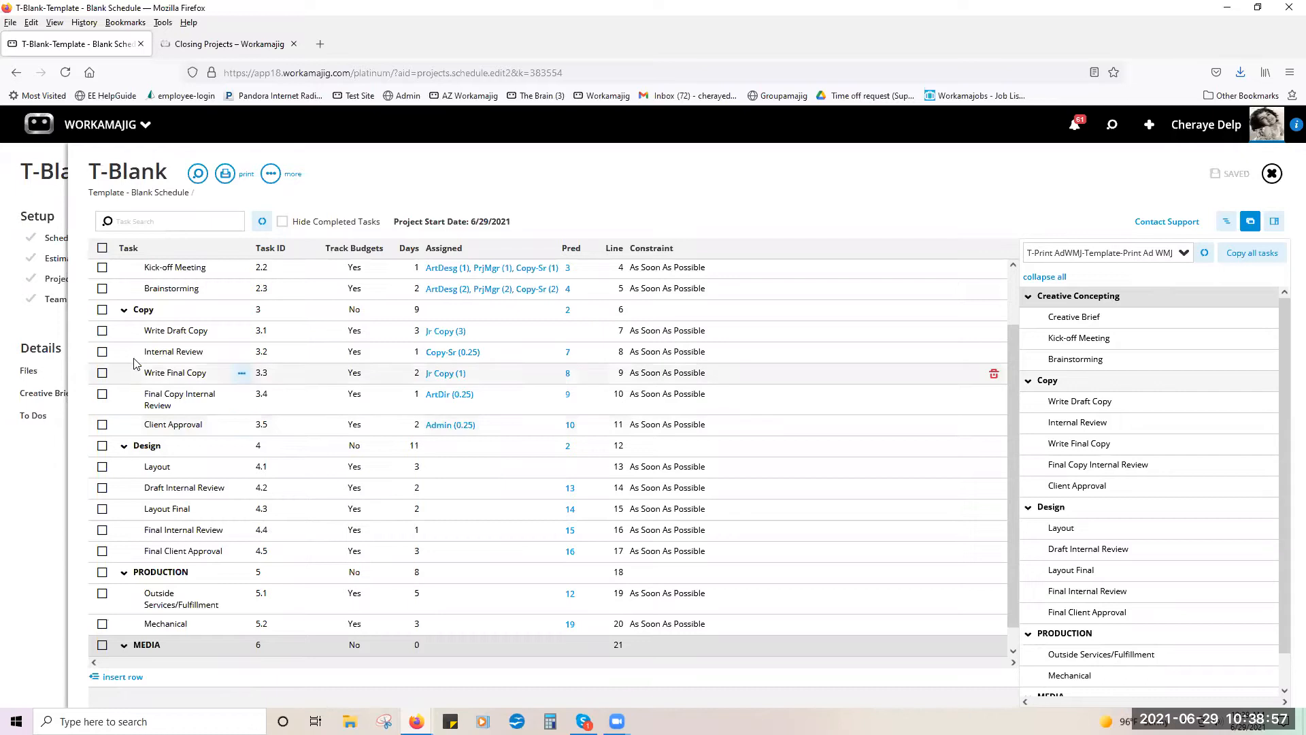
- Delete the Copy summary task with its subtasks from the schedule and save it
left_click(102, 310)
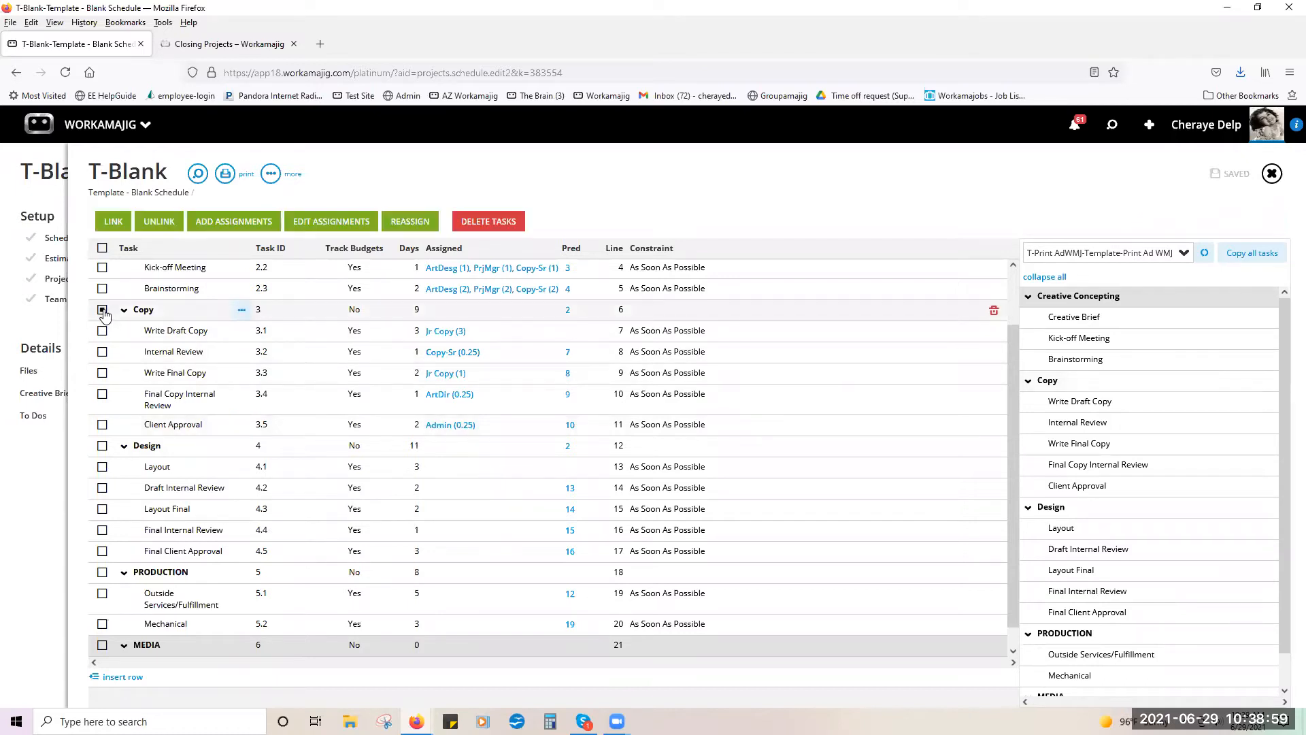
left_click(456, 228)
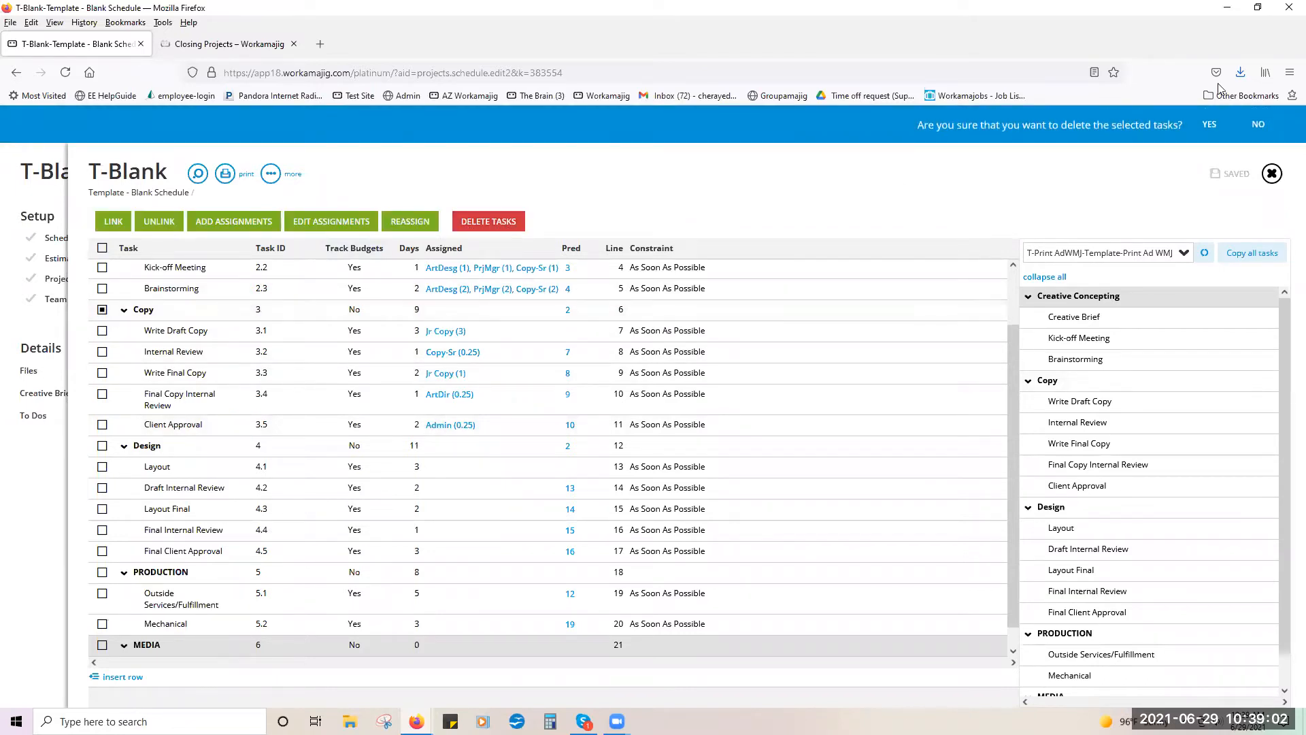
left_click(1211, 126)
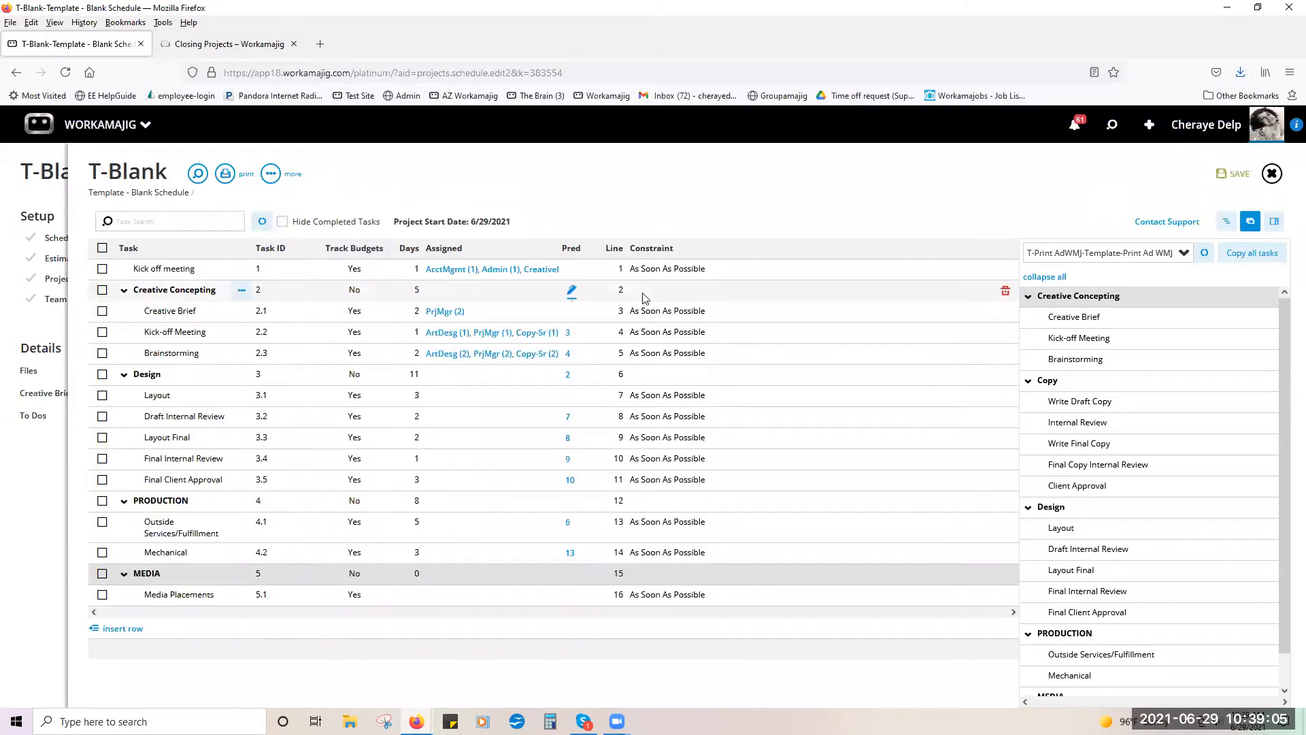
left_click(1233, 174)
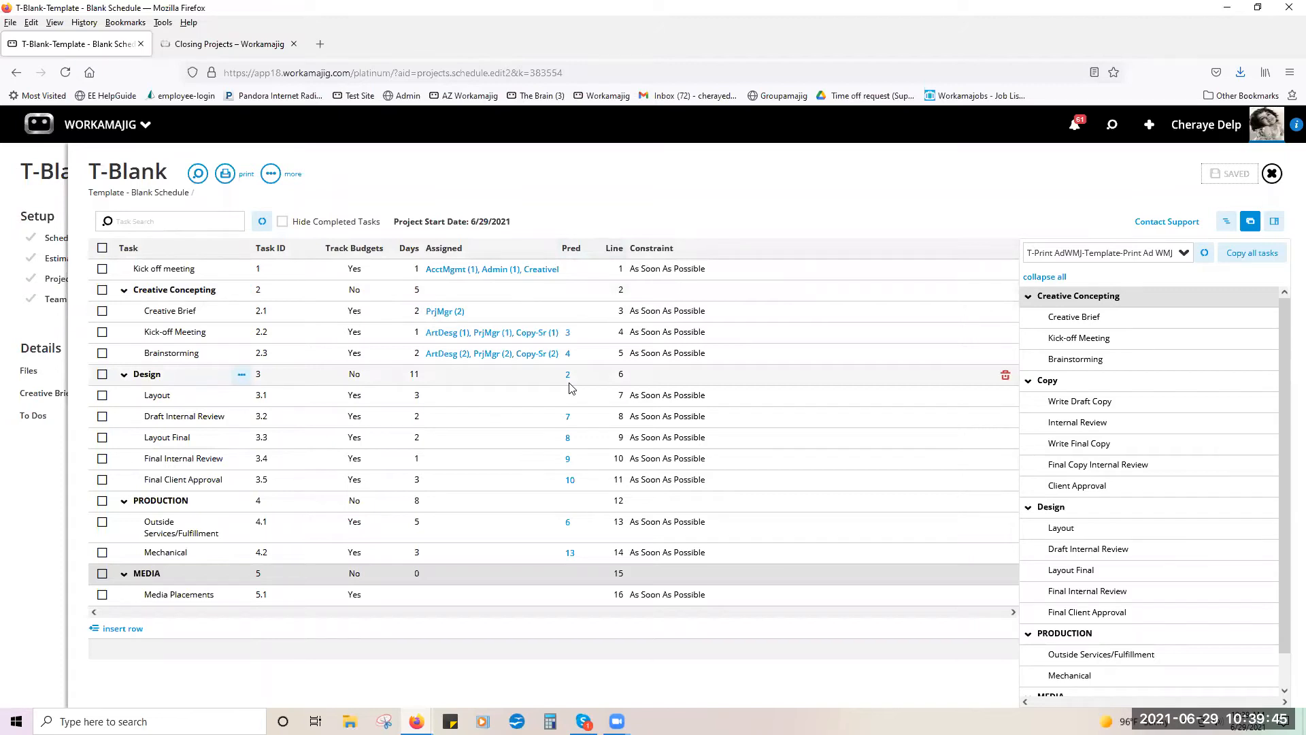
- Unlink all tasks in the schedule and link them all again in sequence
left_click(102, 249)
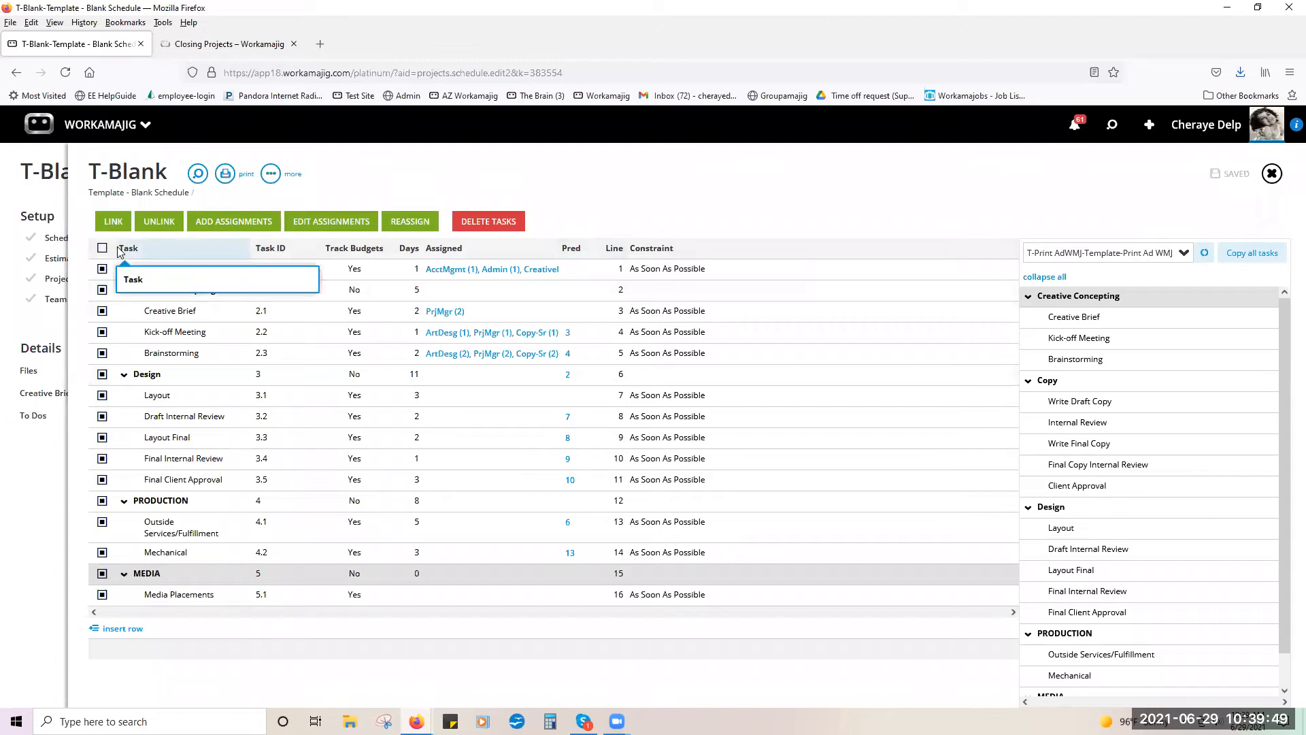
left_click(150, 223)
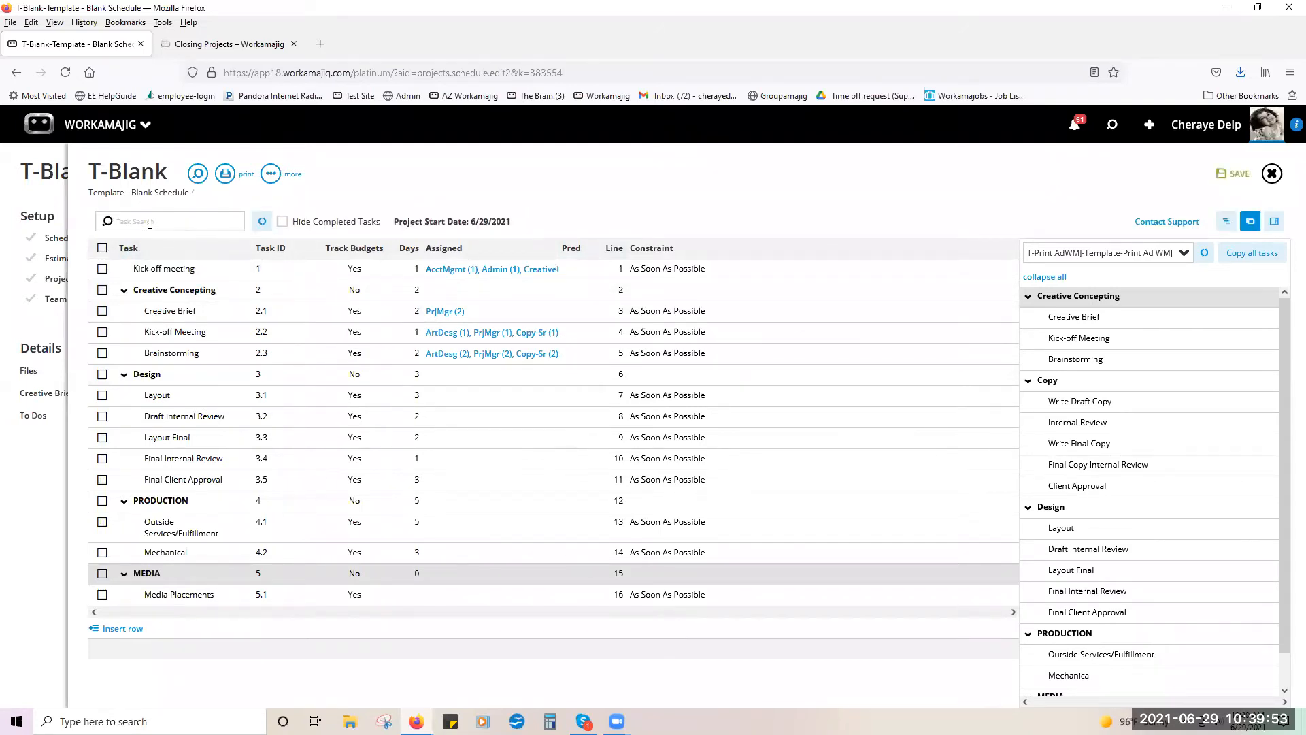
left_click(102, 247)
left_click(113, 221)
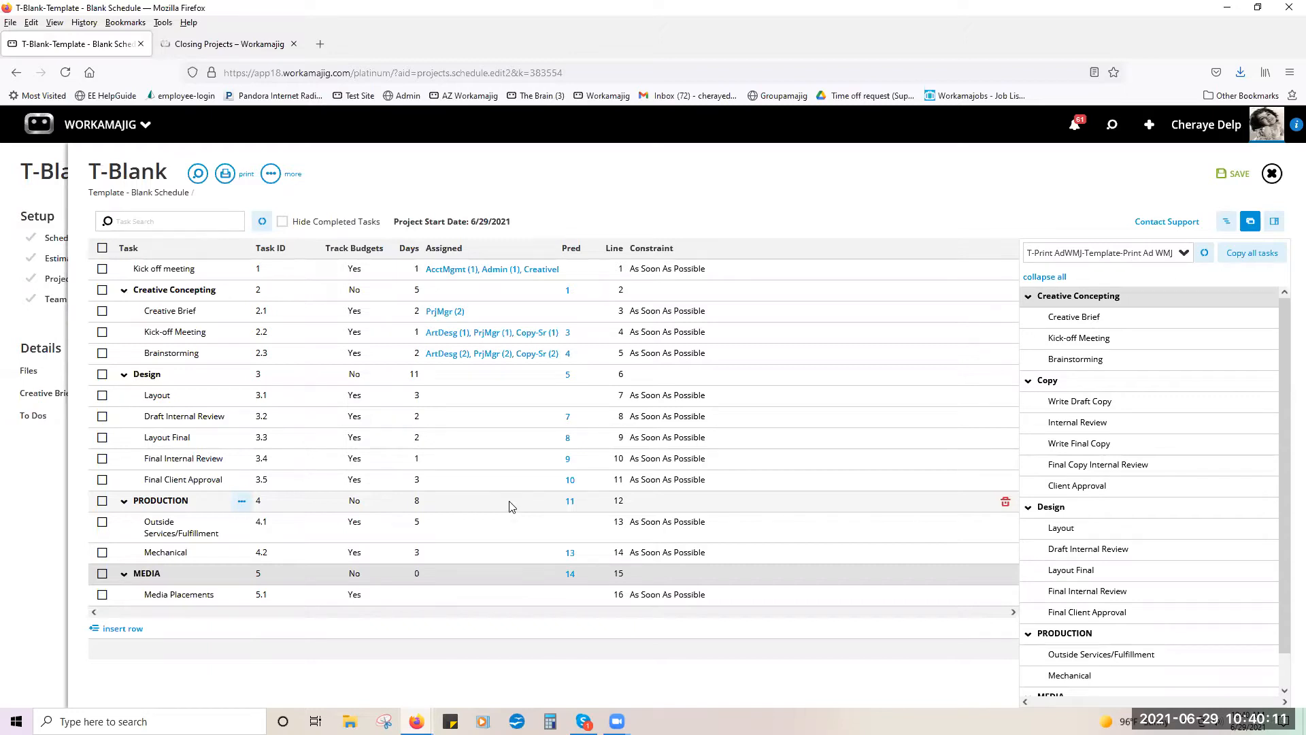
- Change the predecessor of the Brainstorming task from Kick-off Meeting to Creative Brief and save the schedule
left_click(568, 354)
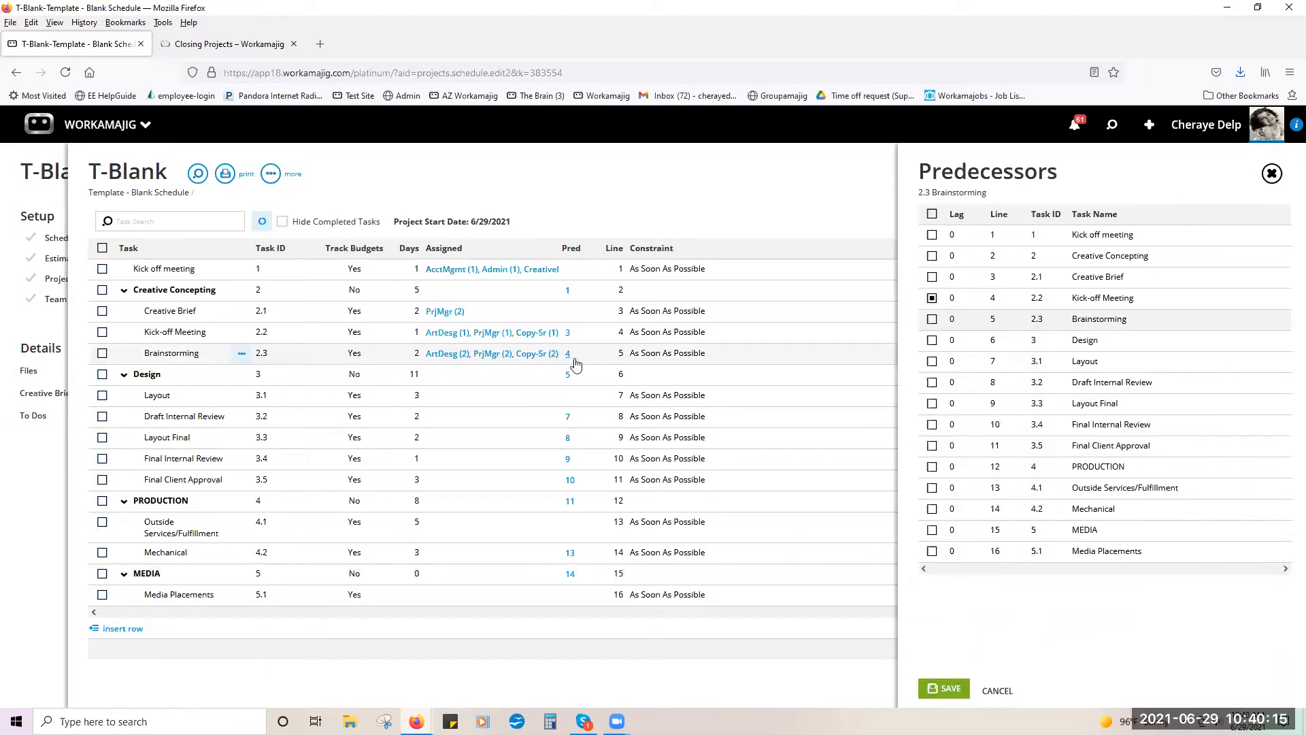
left_click(934, 299)
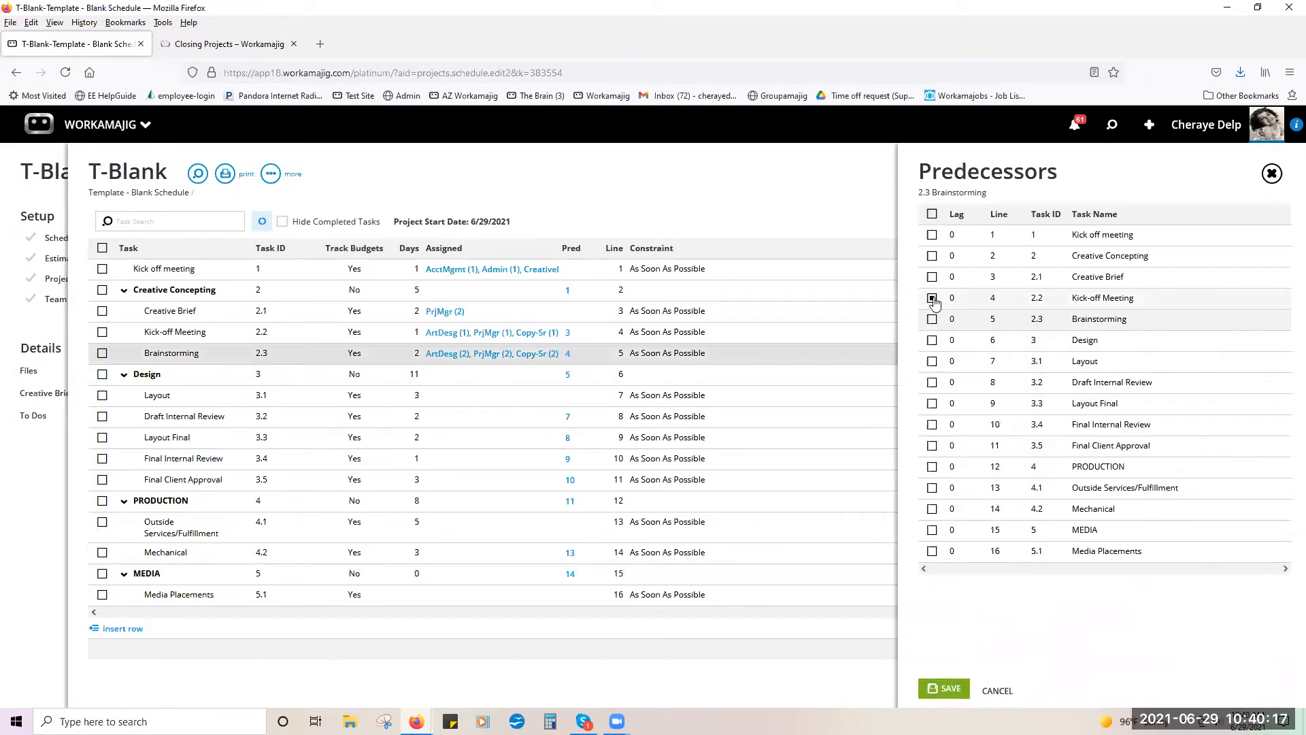
left_click(933, 277)
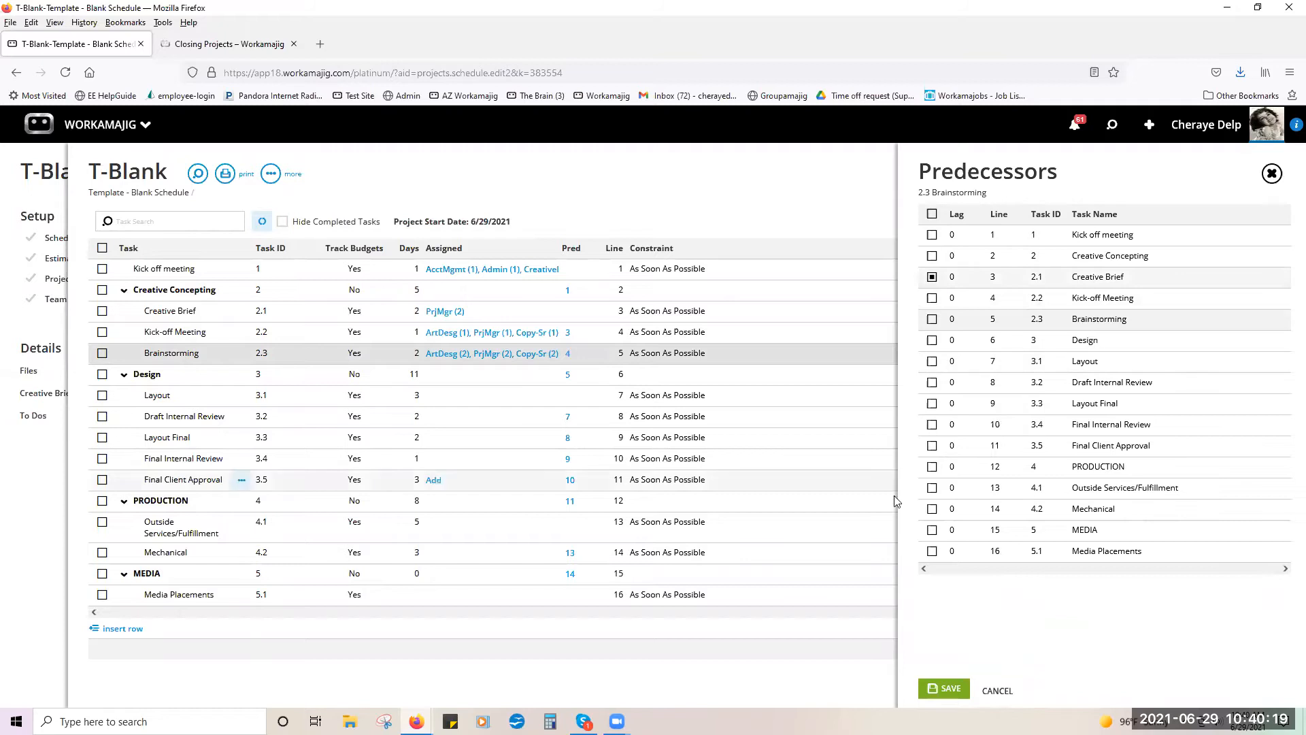
left_click(943, 688)
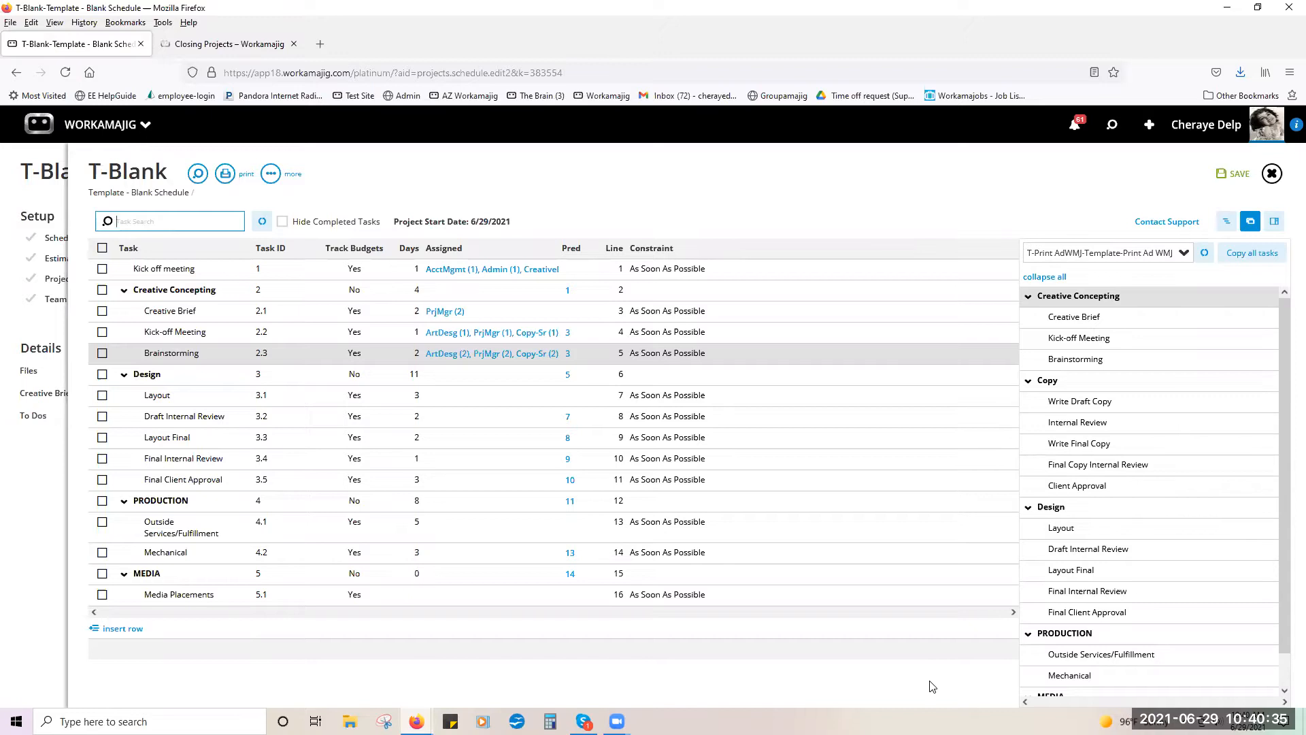
left_click(1222, 174)
- Review the Media Placements task's details, including the available project statuses for when the task completes and its planning settings
left_click(1275, 225)
left_click(1250, 228)
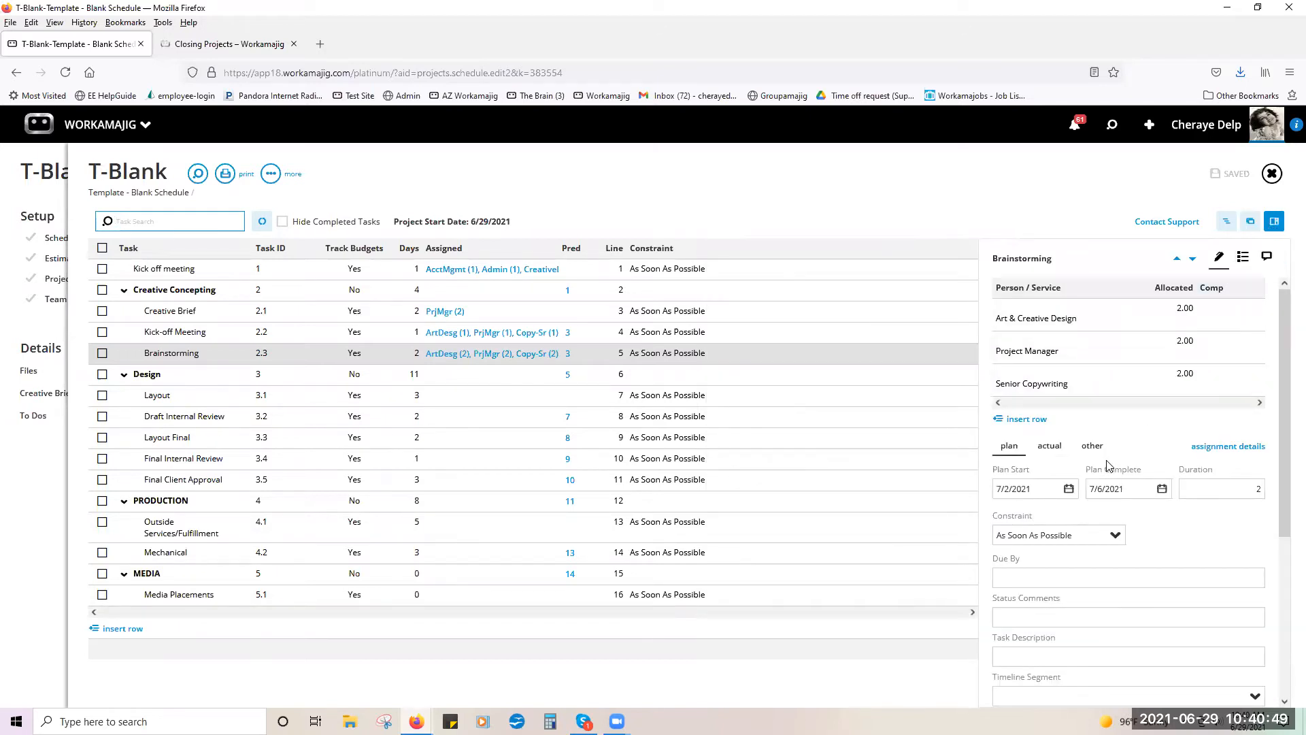
left_click(221, 598)
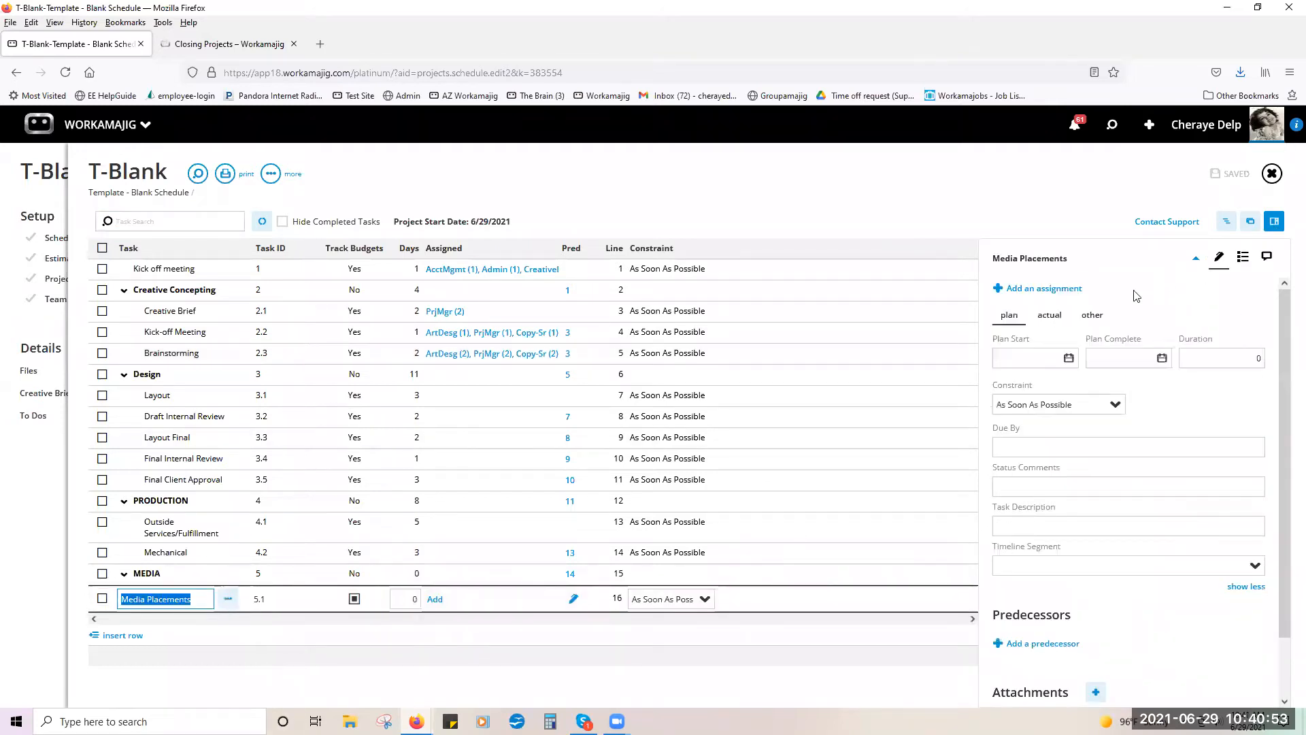
left_click(1090, 320)
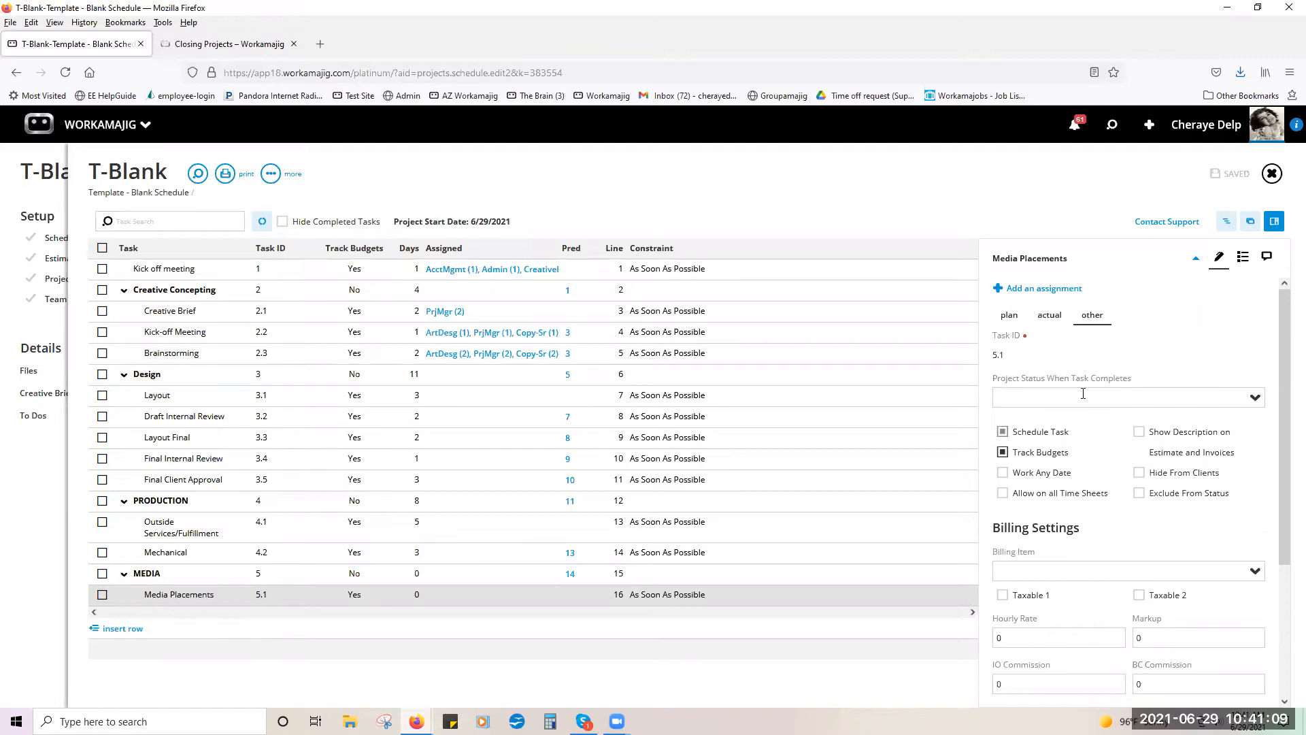
left_click(1244, 398)
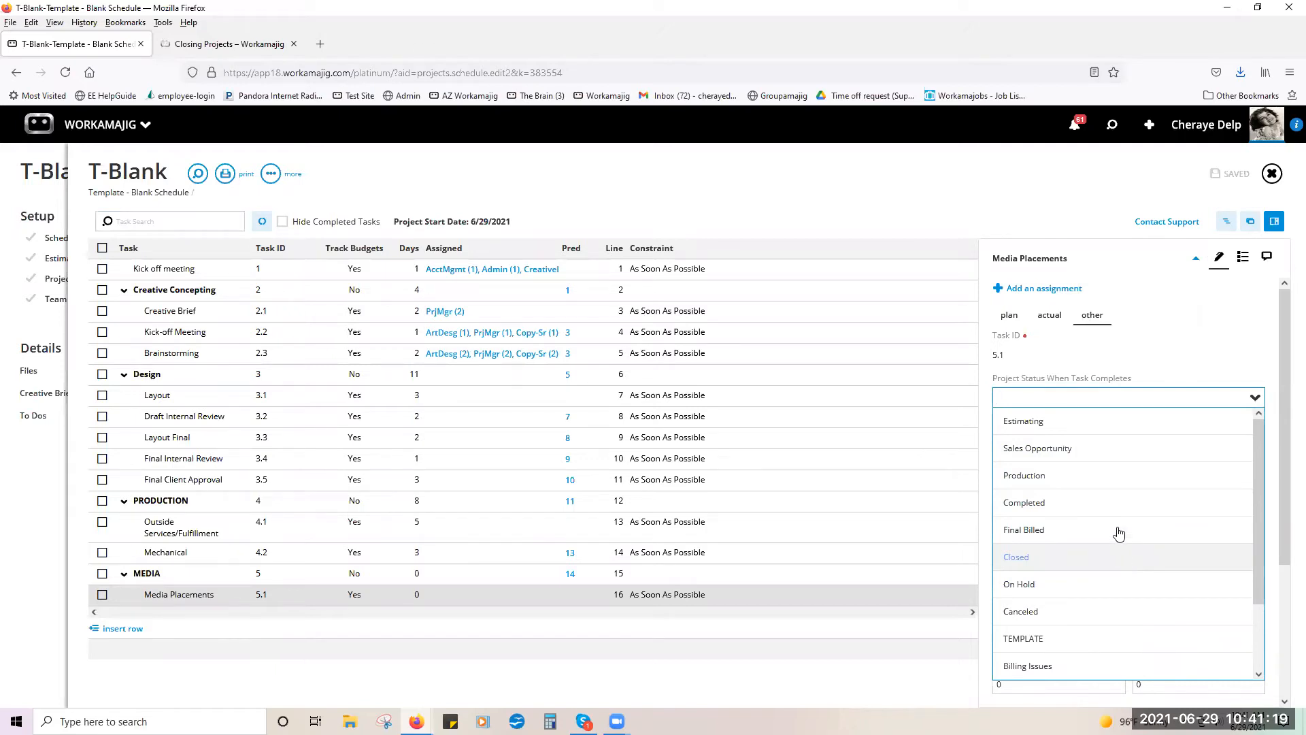
left_click(1140, 345)
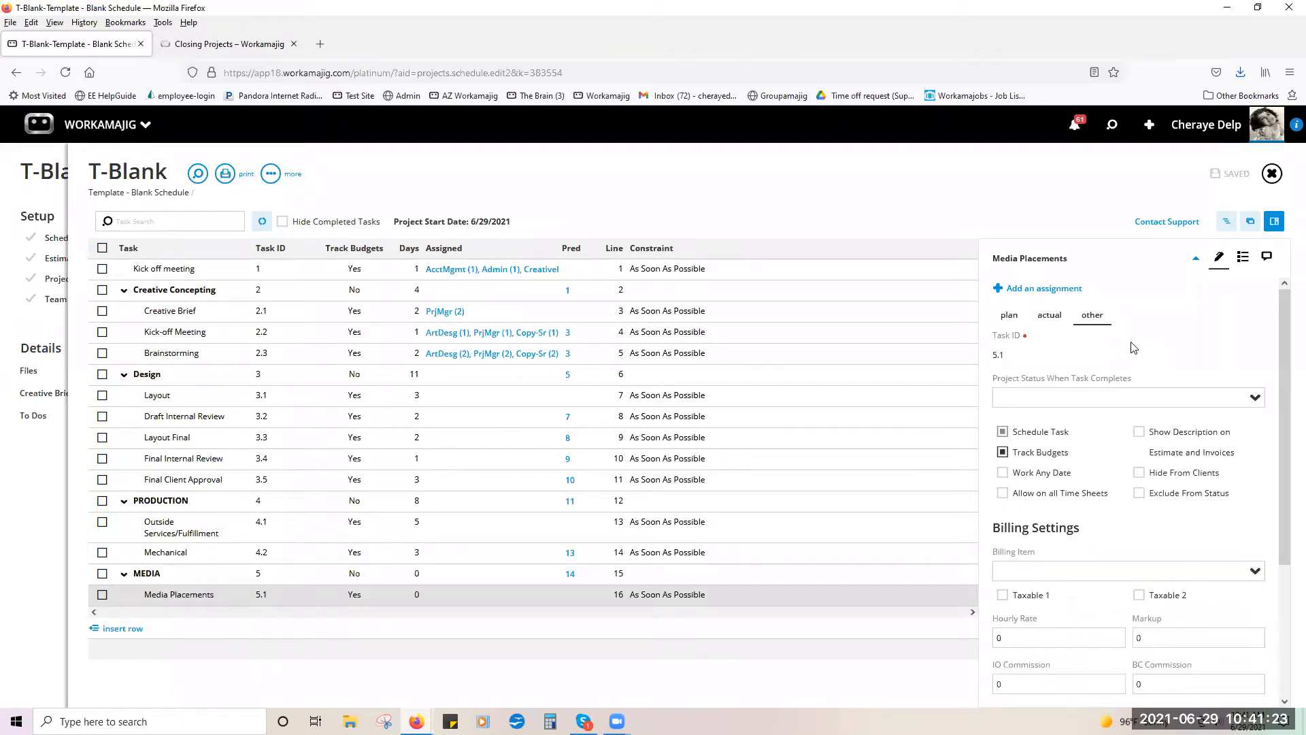
left_click(1009, 316)
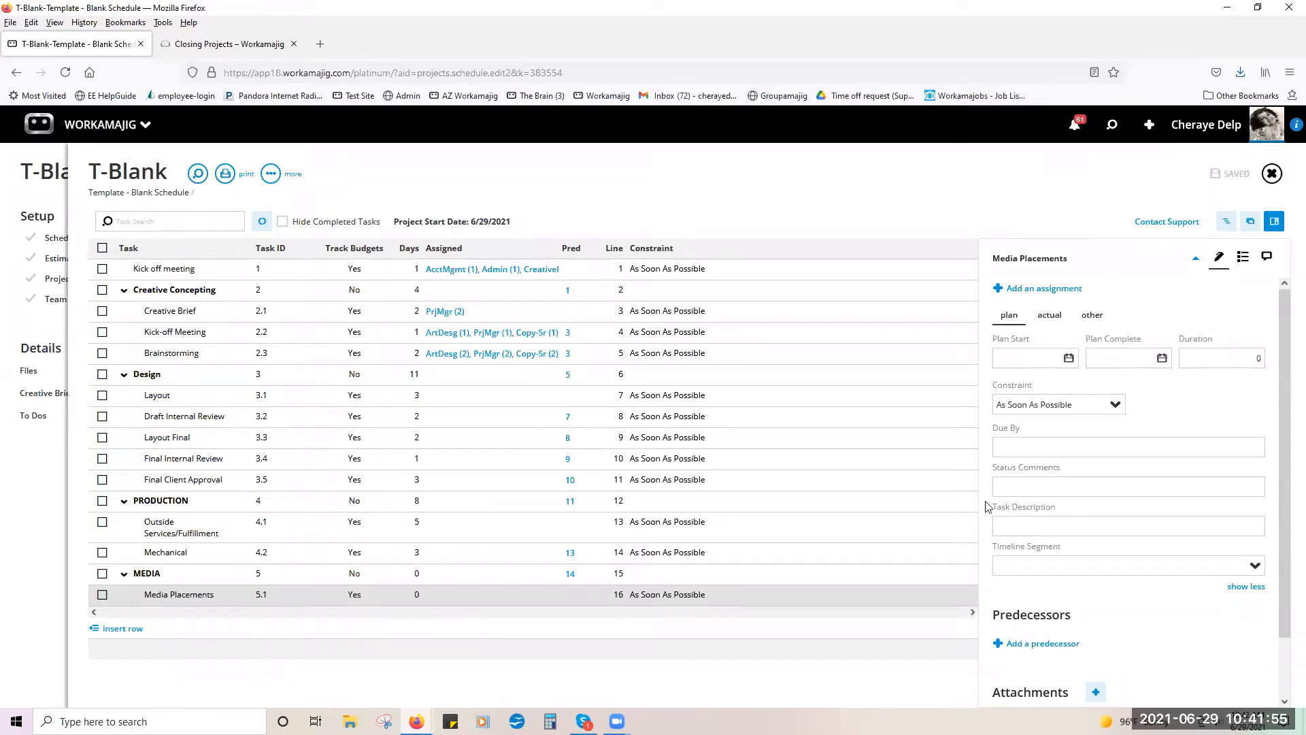
- Delete all tasks from the T-Blank schedule and save the empty schedule
left_click(101, 248)
left_click(480, 225)
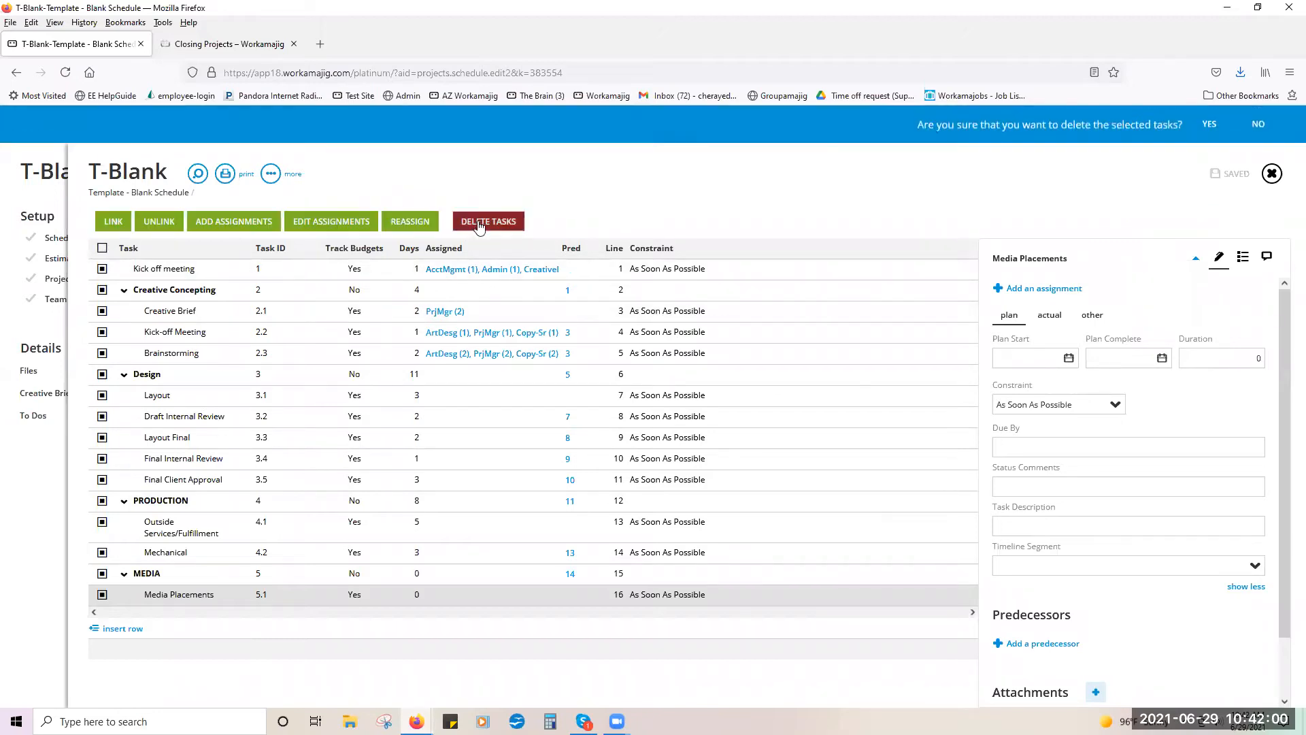
left_click(1208, 128)
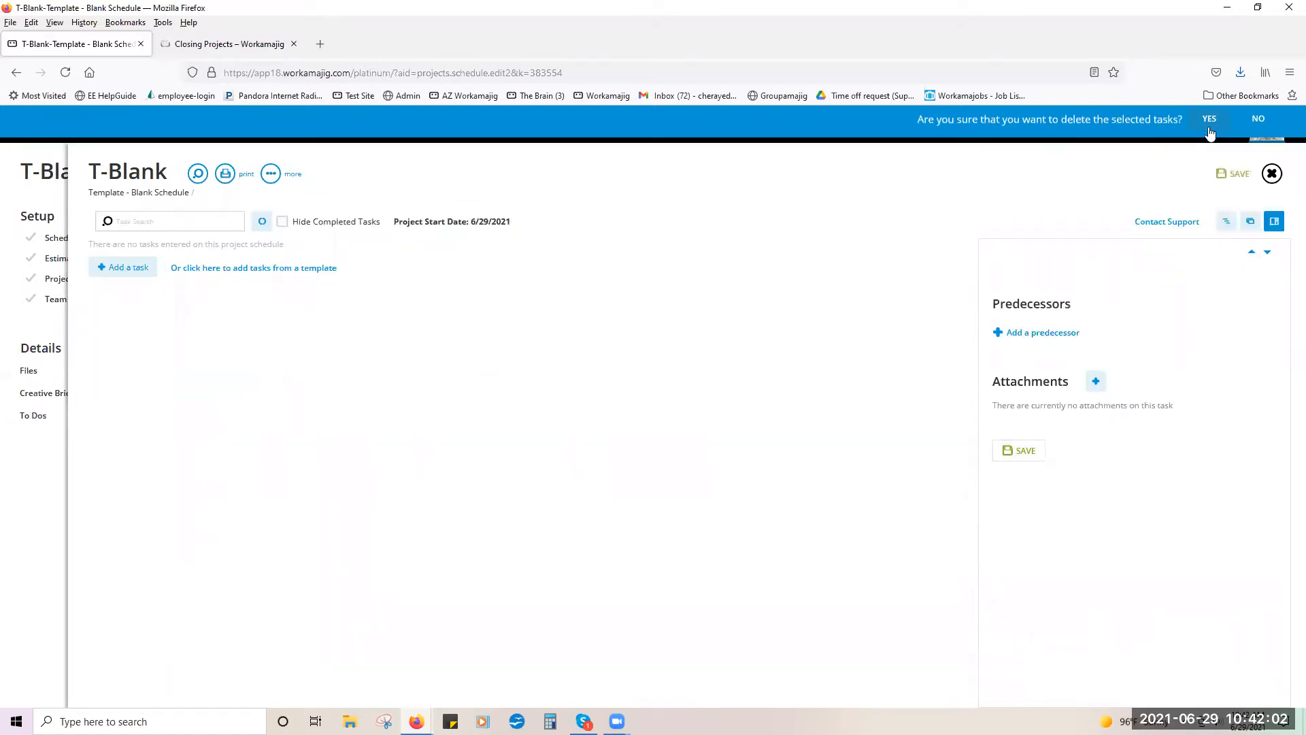
left_click(1221, 176)
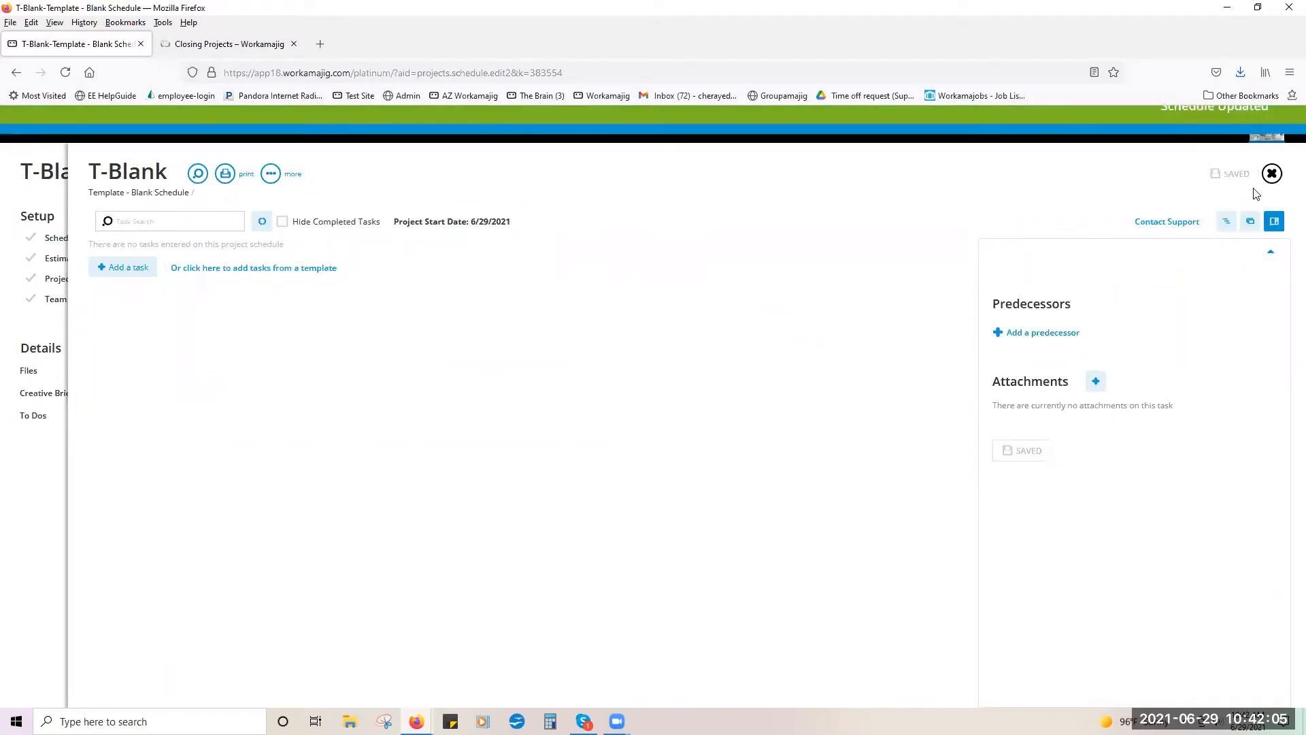
- Close the T-Blank schedule, its template and the project templates list to return to the global lists in System Setup
left_click(1272, 175)
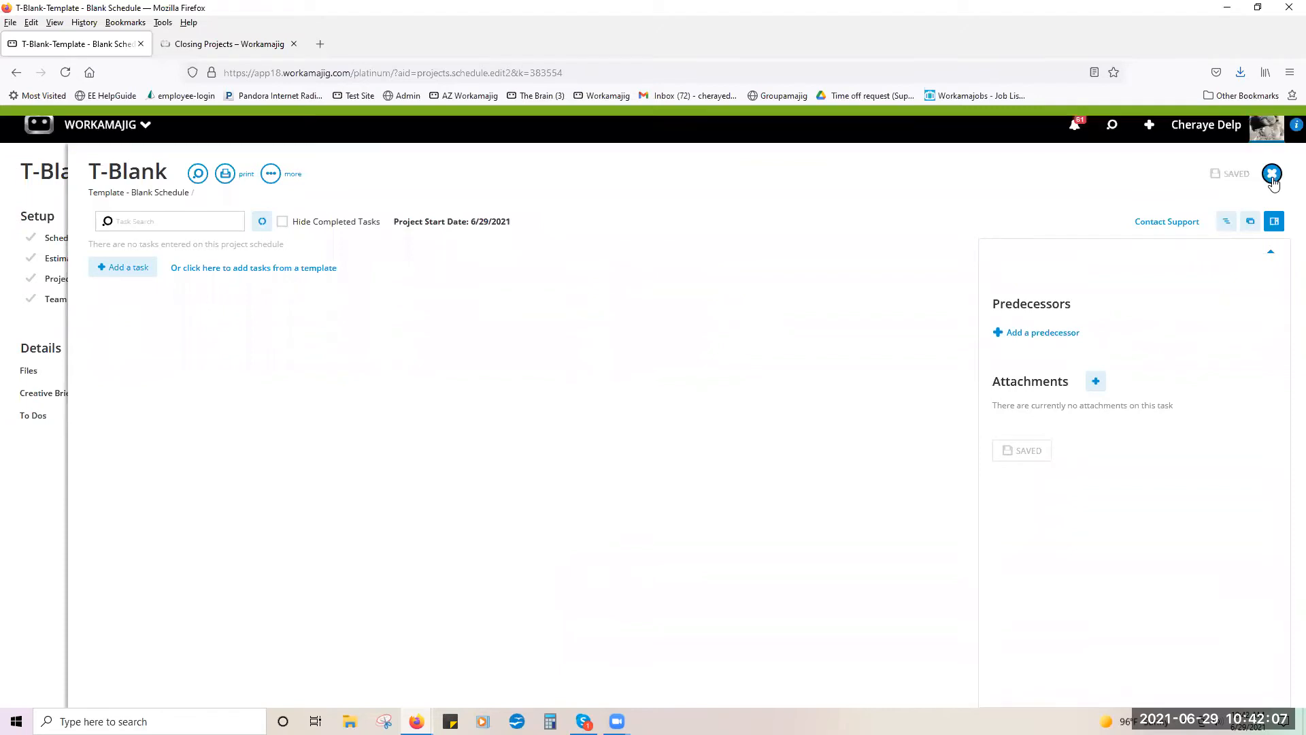
left_click(1271, 175)
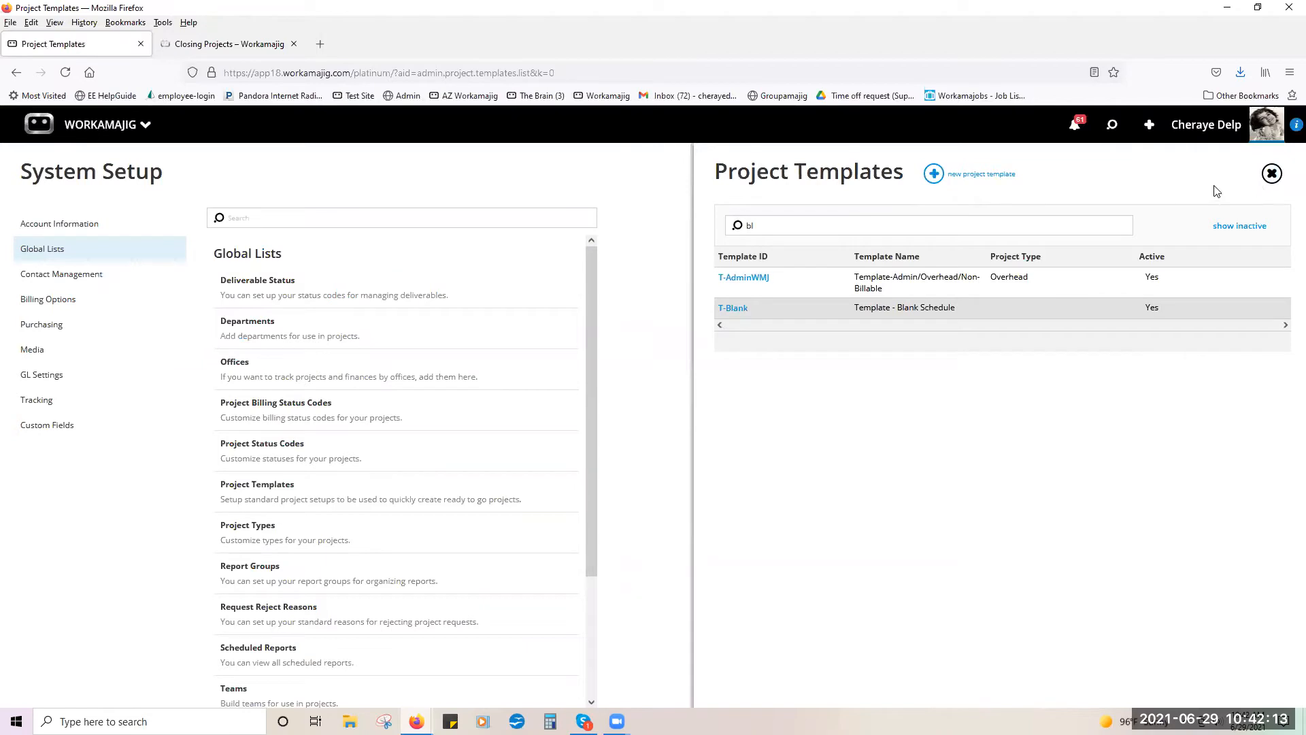
left_click(1270, 175)
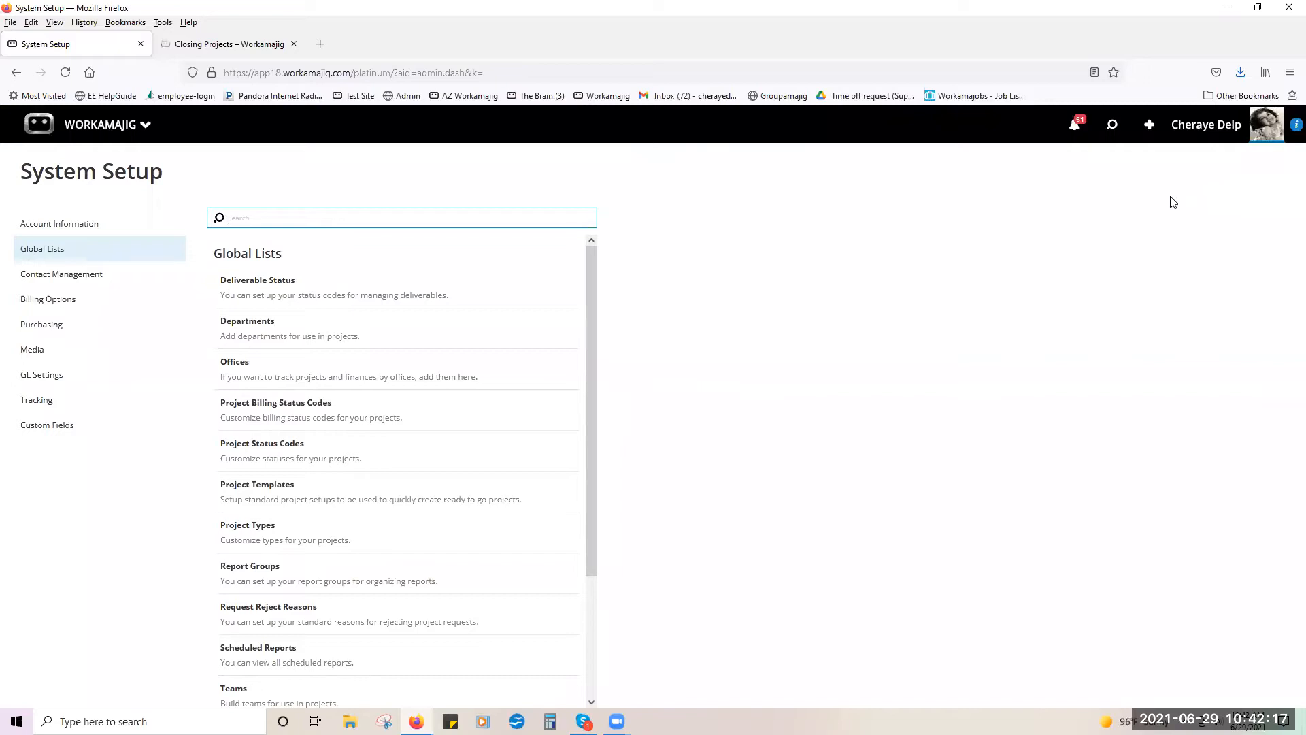
- Open the schedule of the T-Web project template from the global lists in System Setup
left_click(887, 84)
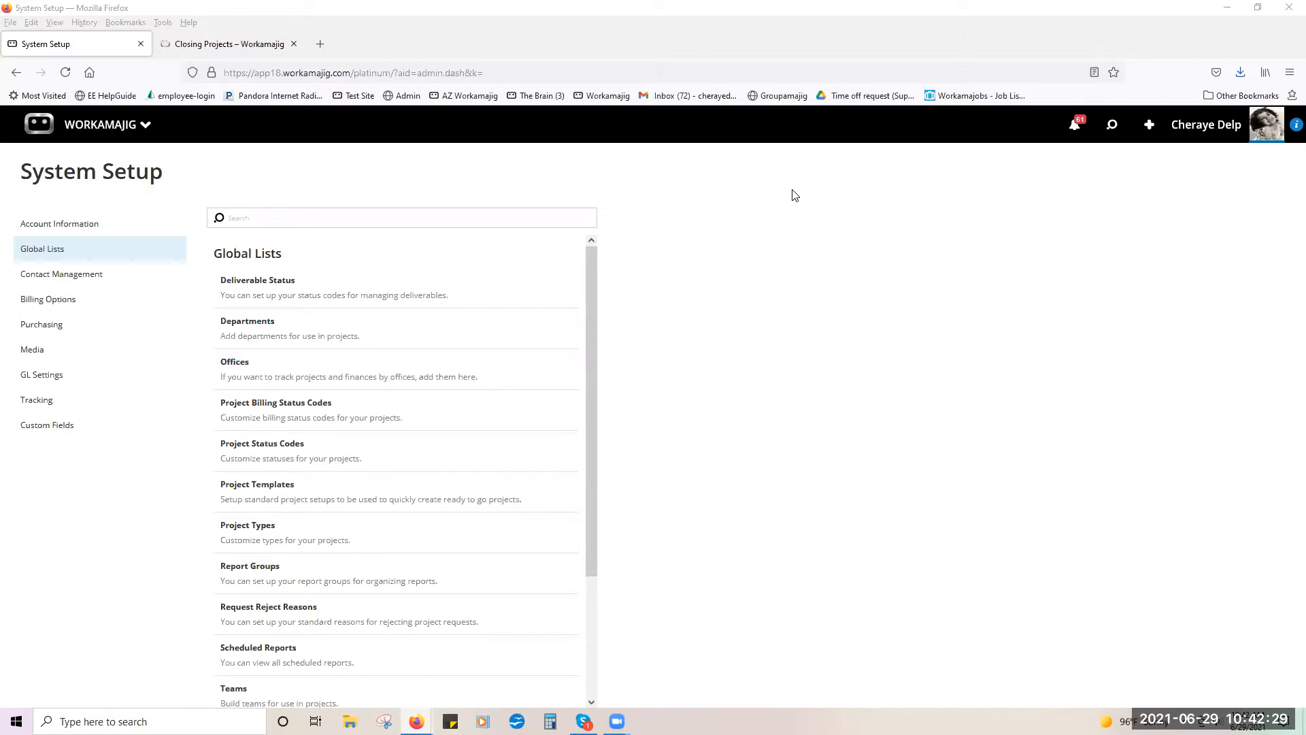
left_click(103, 128)
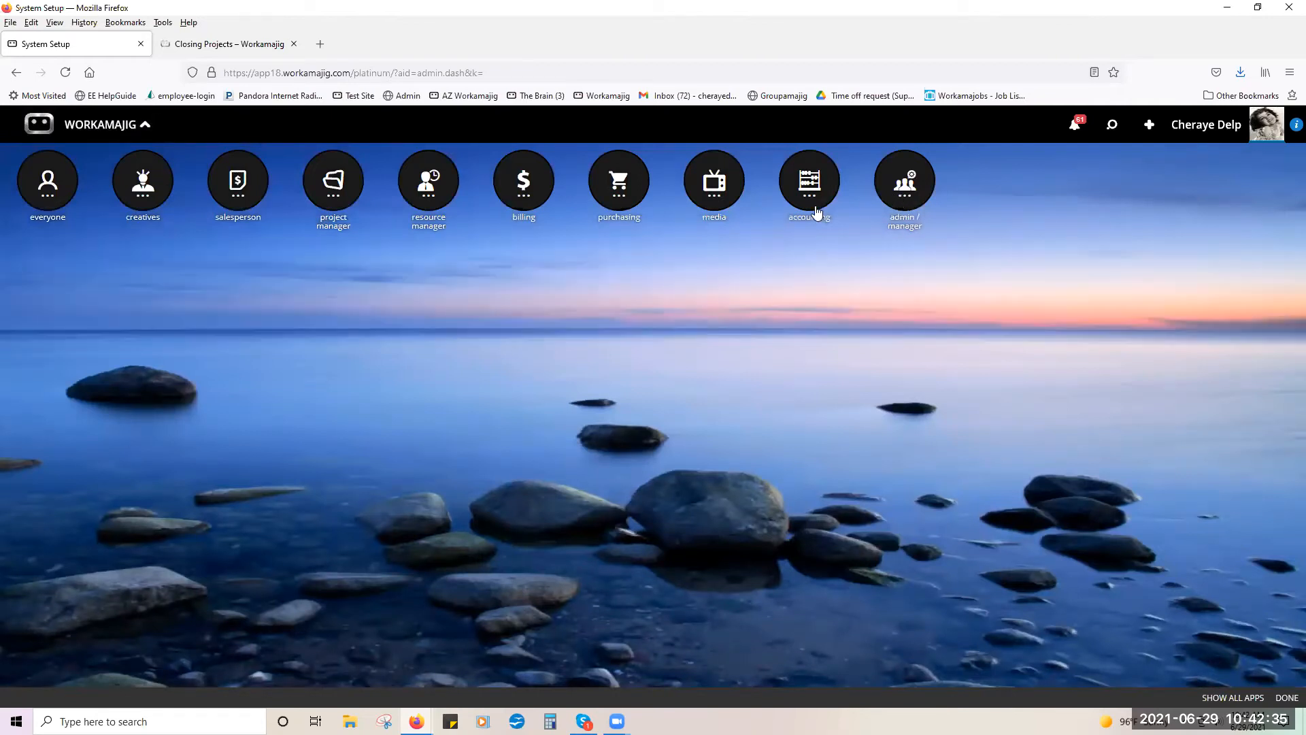
left_click(903, 195)
left_click(519, 299)
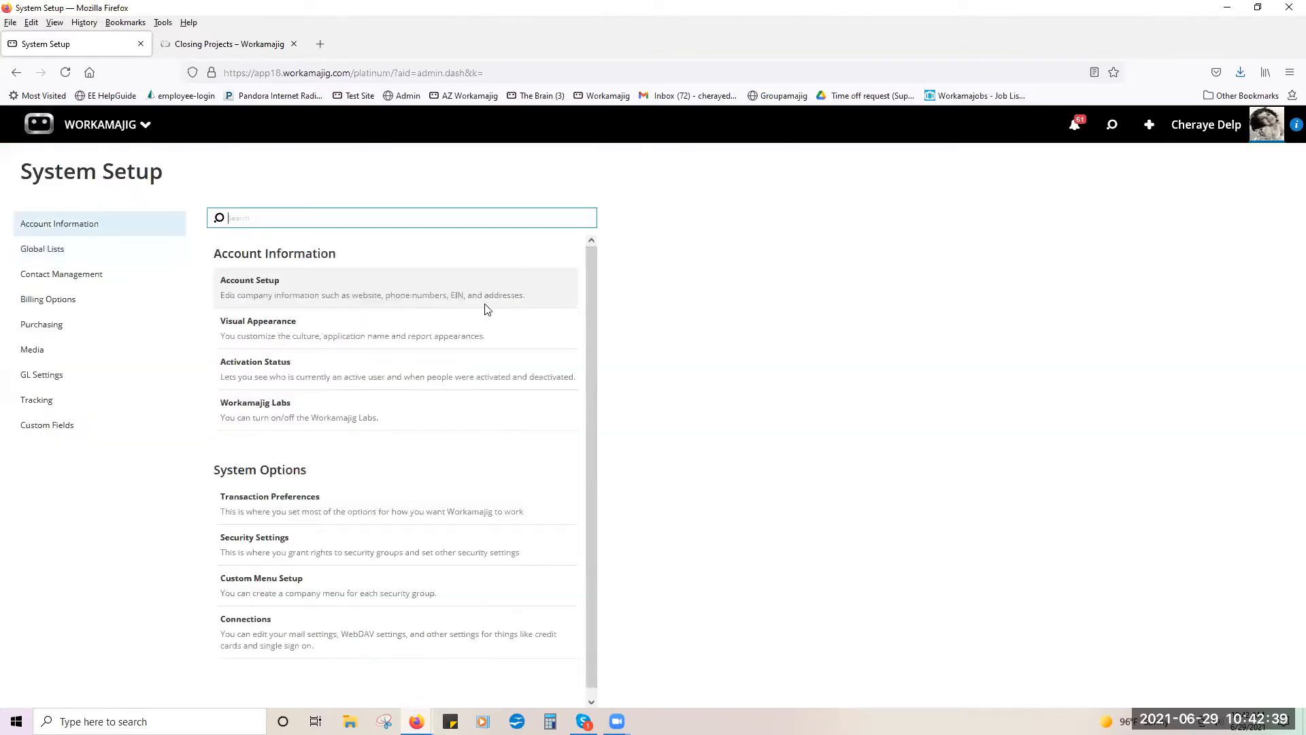
left_click(110, 249)
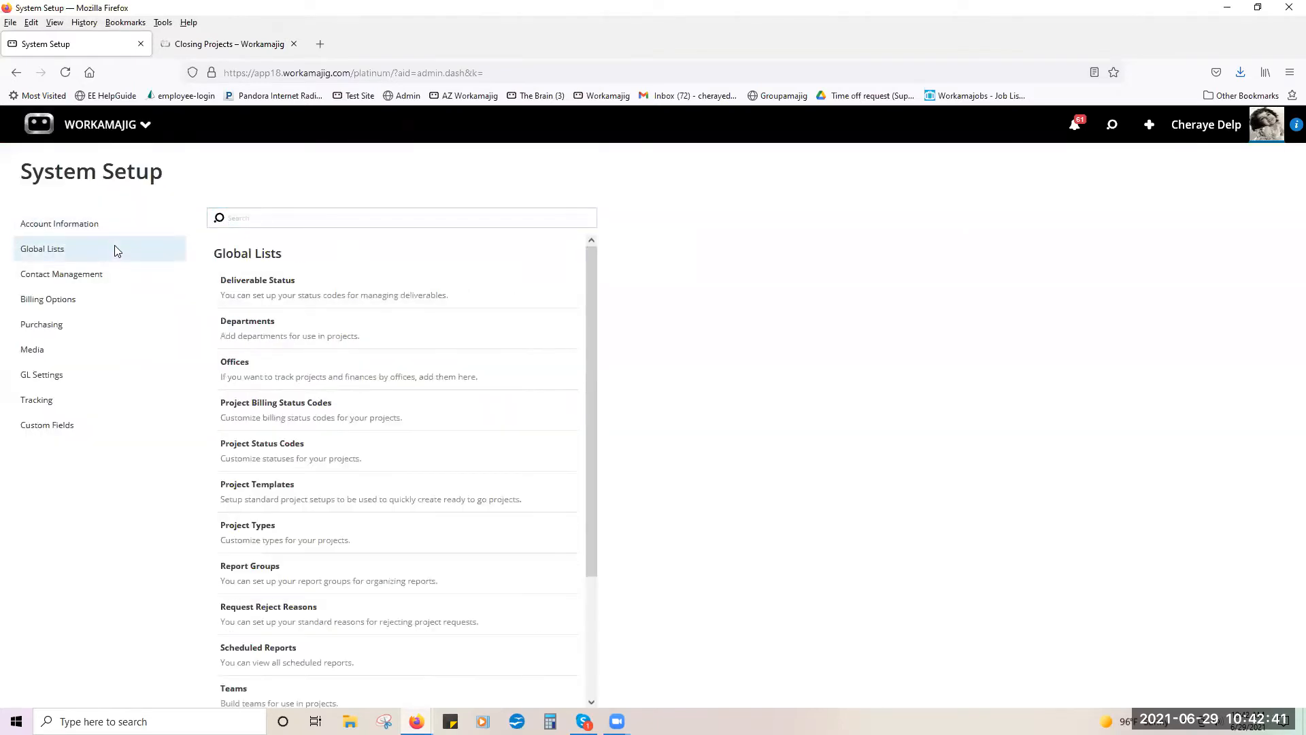
left_click(280, 494)
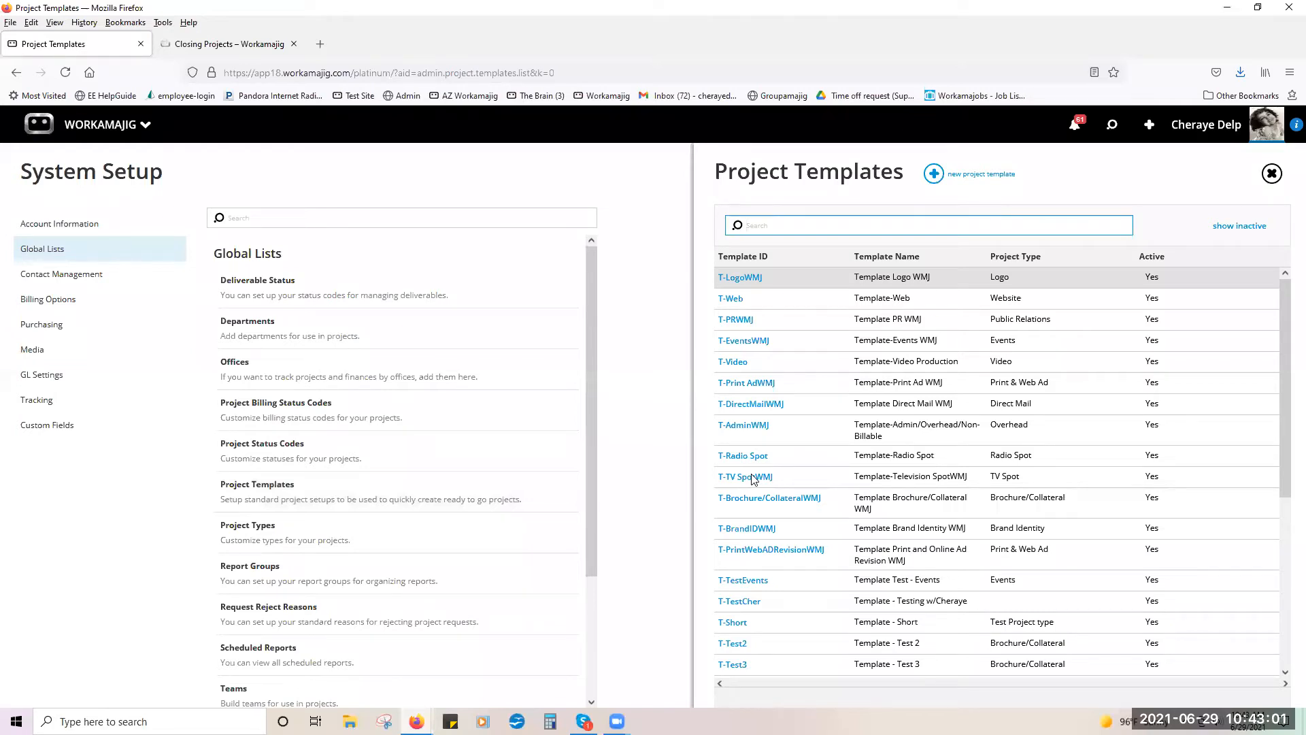
left_click(736, 302)
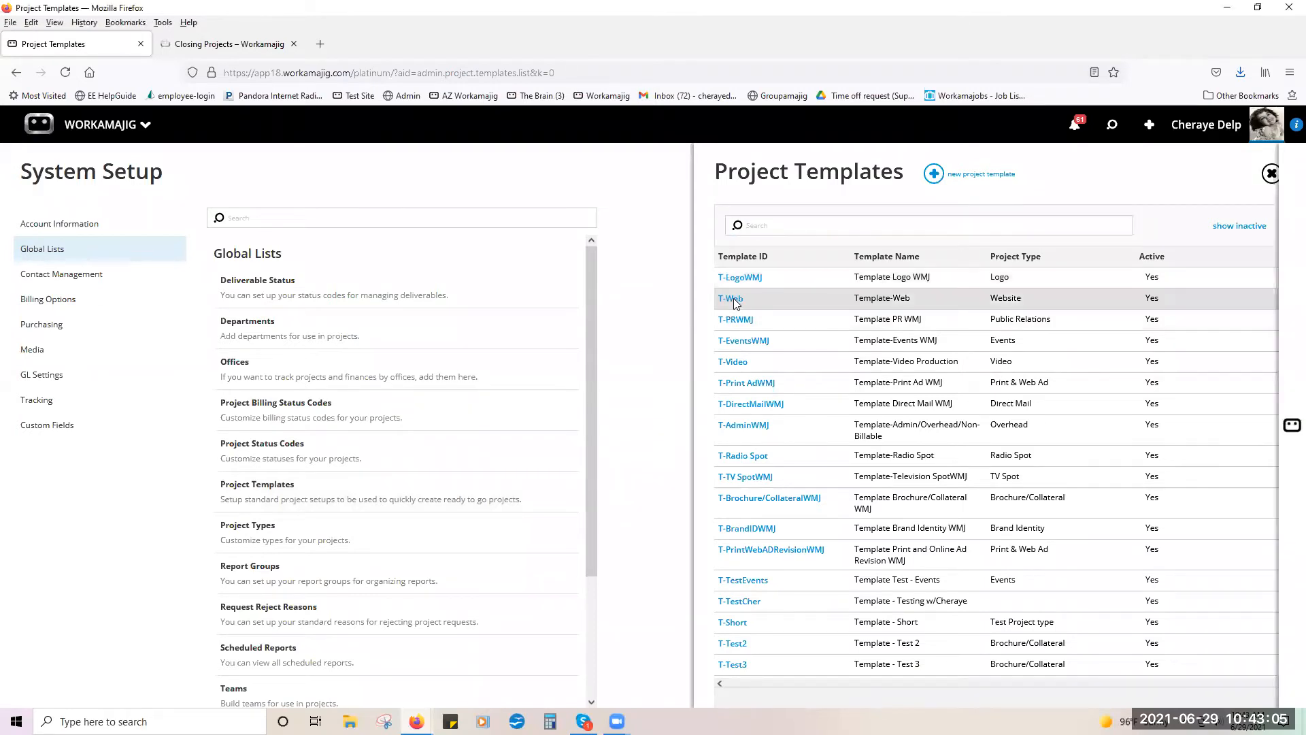
left_click(756, 238)
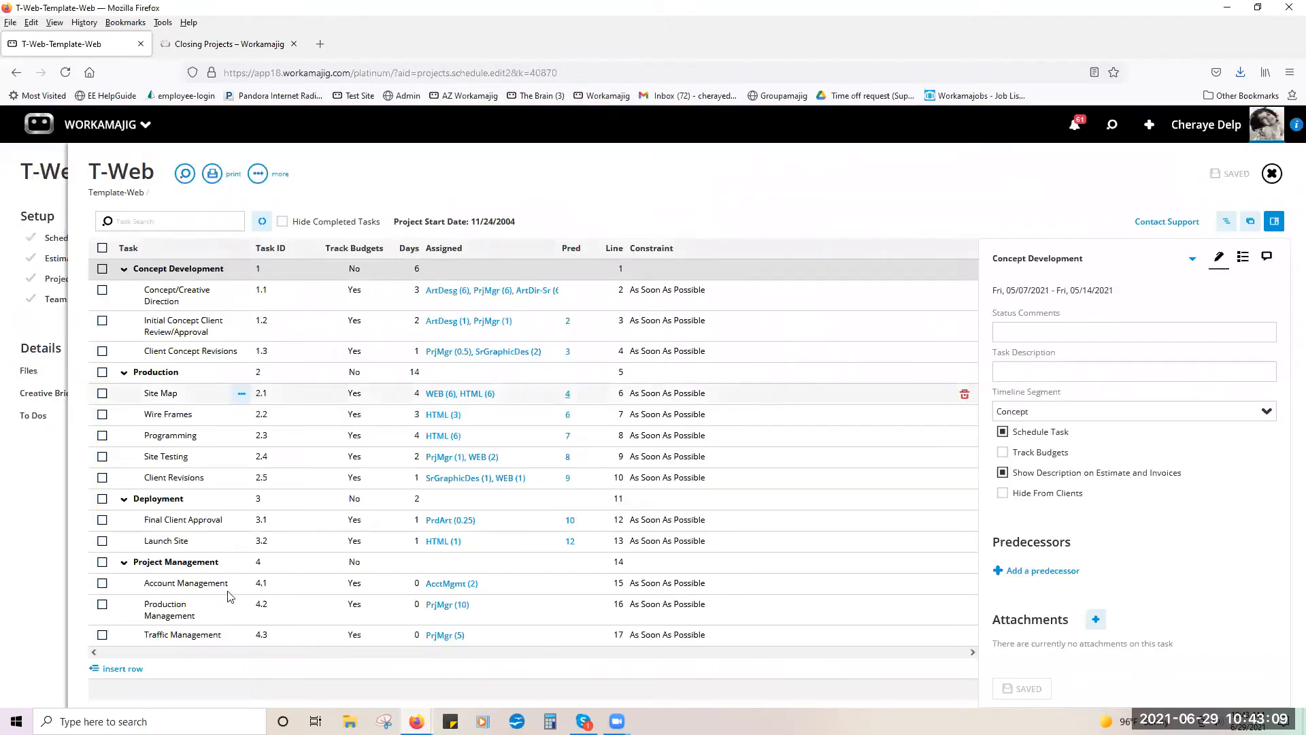
- Add two tasks named Summary and sub-task at the end of the T-Web schedule, below Traffic Management
left_click(134, 671)
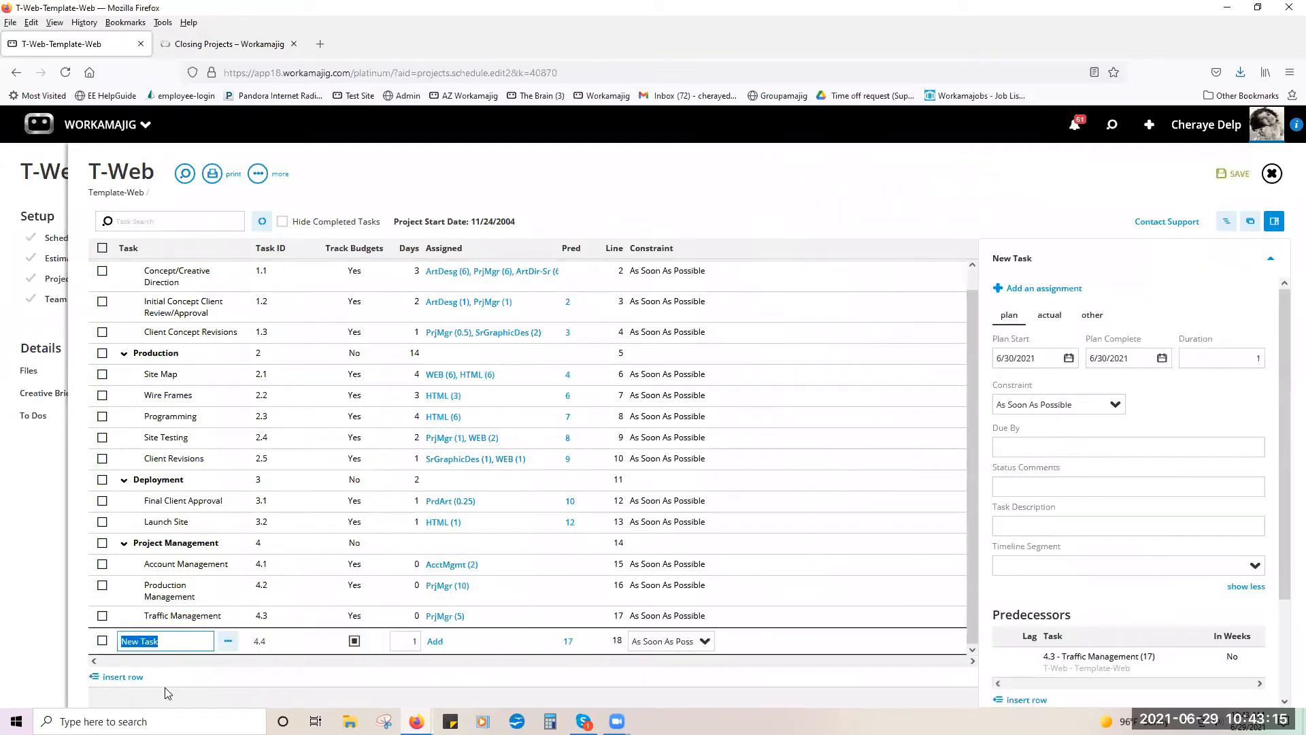
type("Summary")
left_click(173, 682)
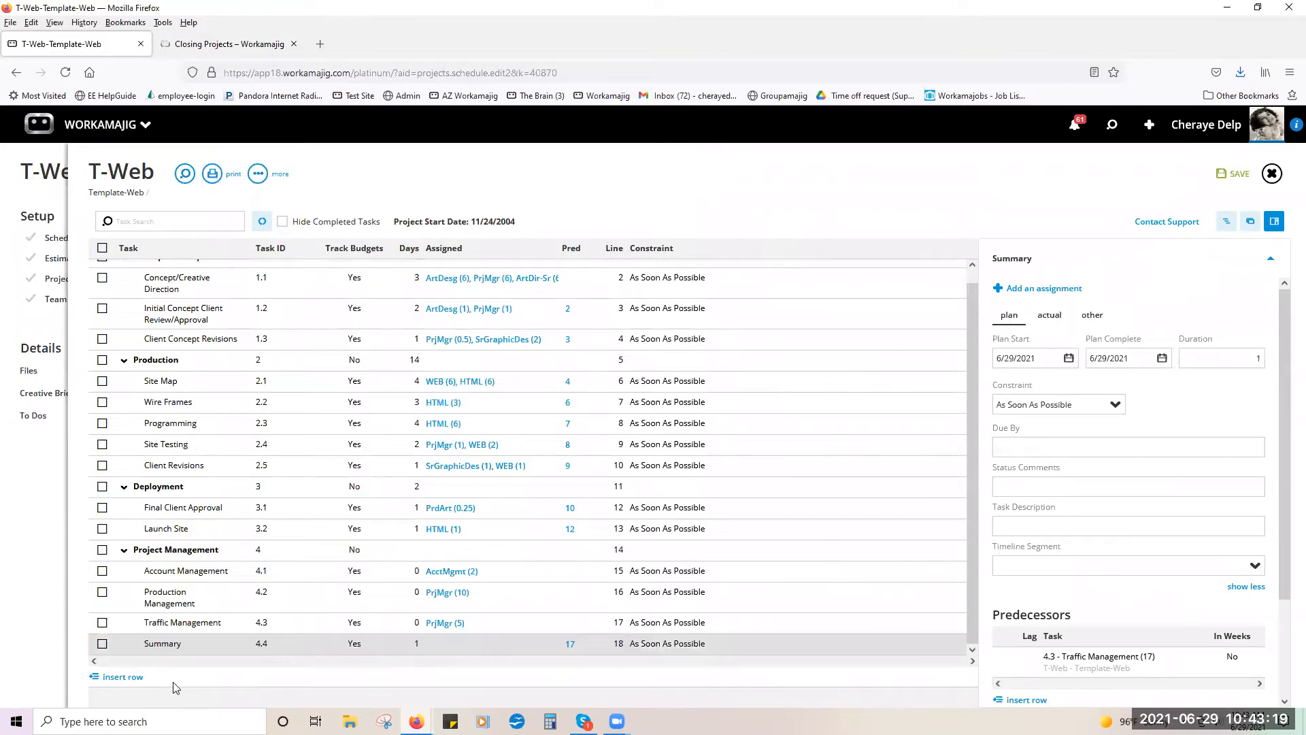
left_click(119, 680)
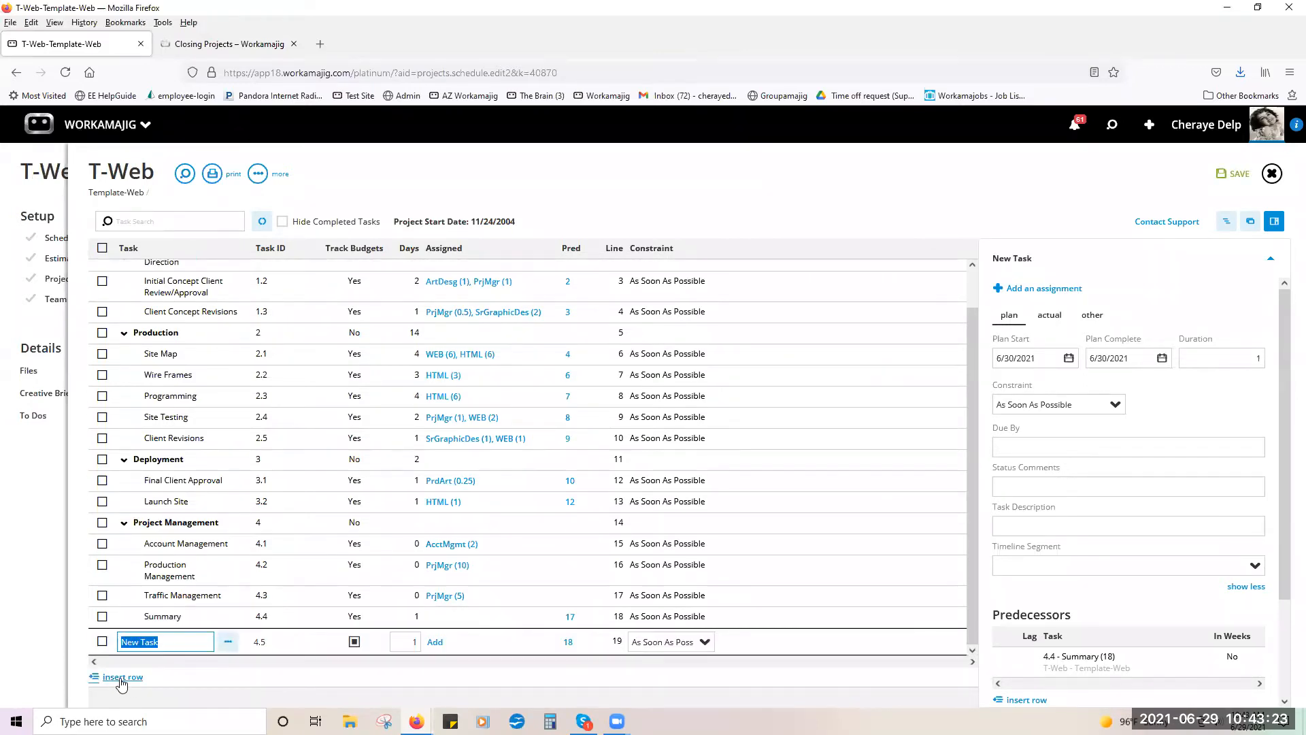
type("sug")
key("BackSpace")
type("b-task")
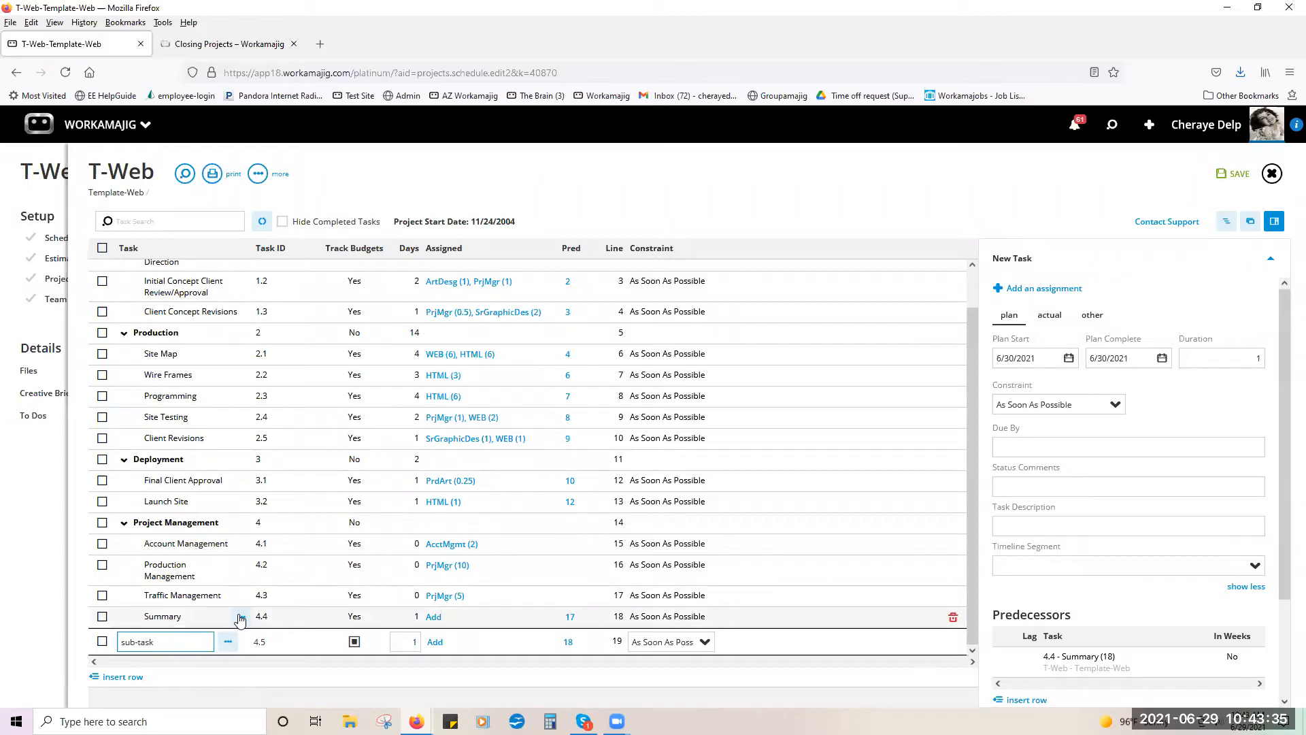
- Try to move the Summary task out one level from the Project Management group
left_click(241, 618)
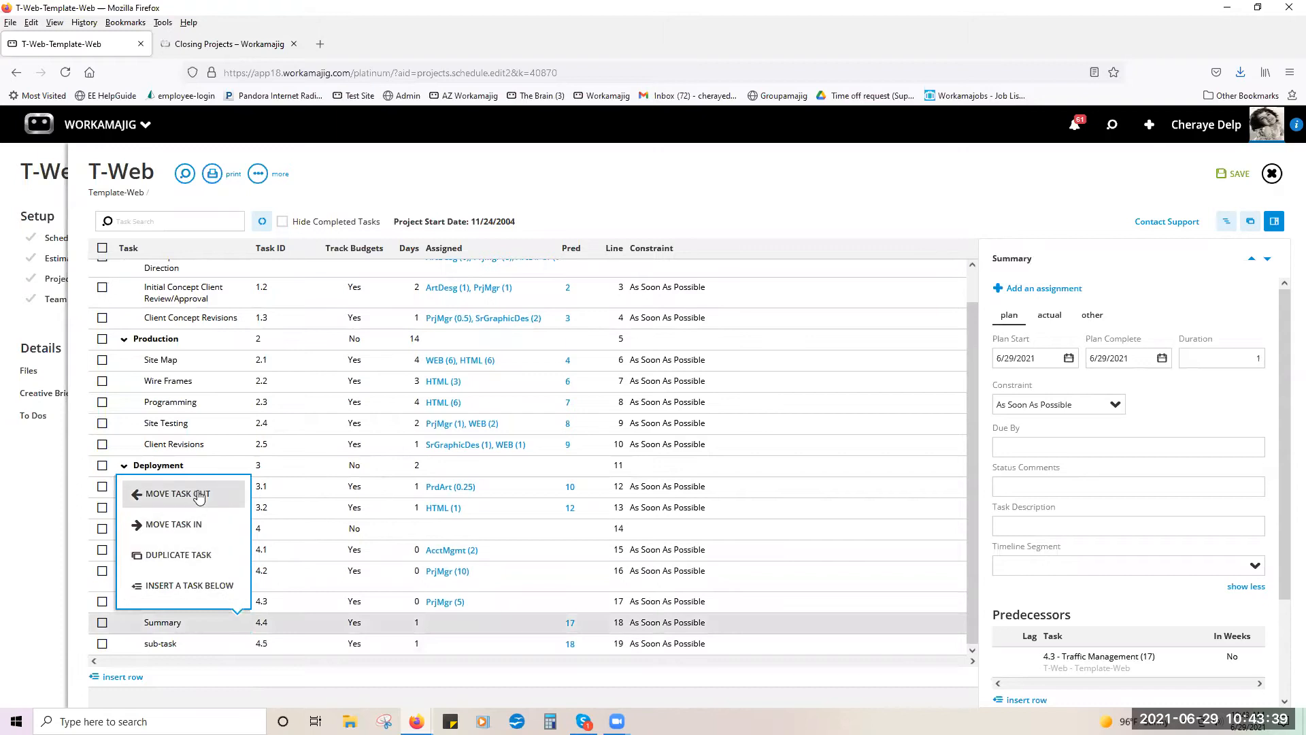
left_click(198, 494)
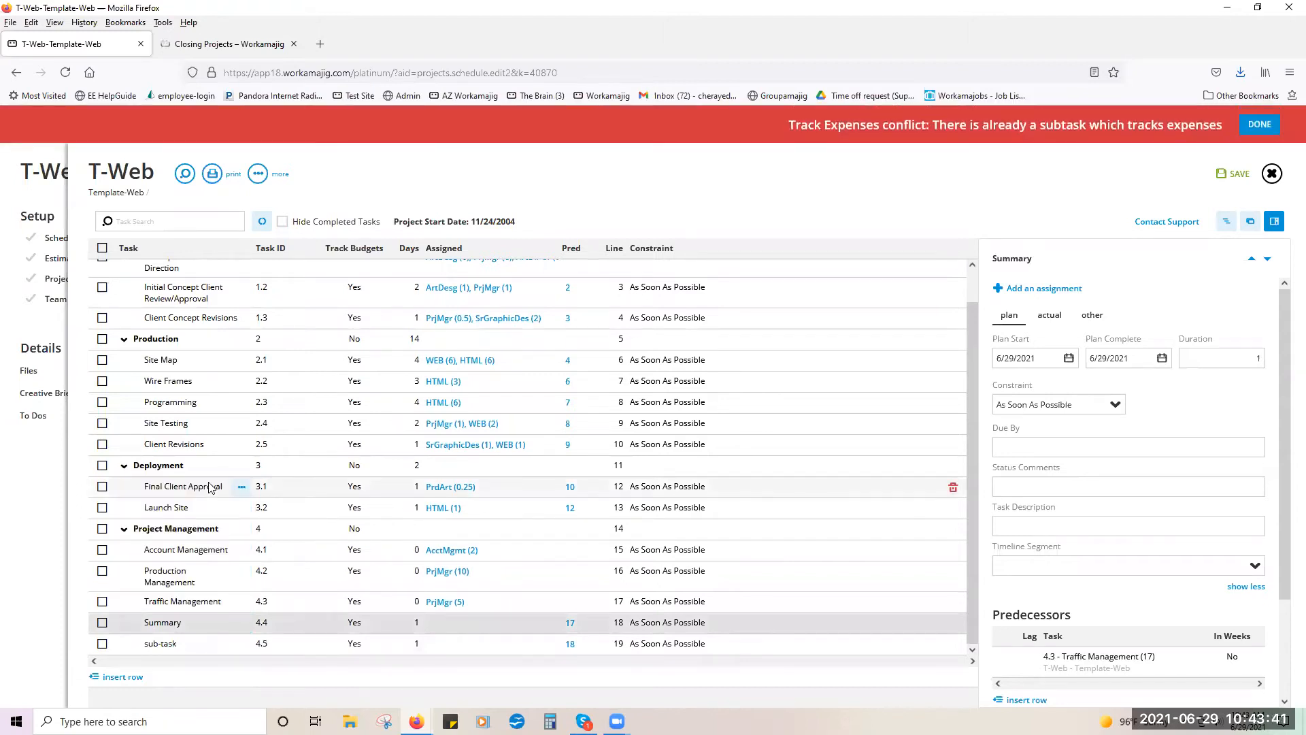
left_click(1251, 125)
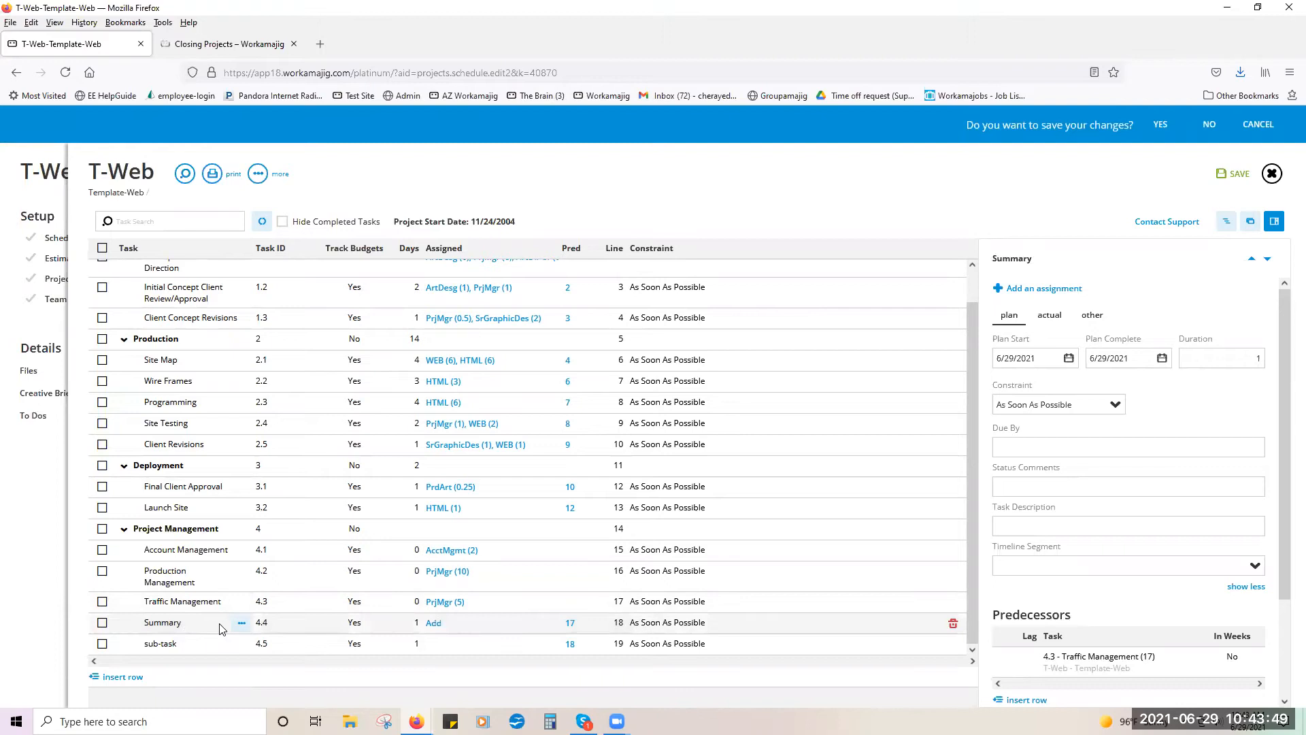
left_click(242, 623)
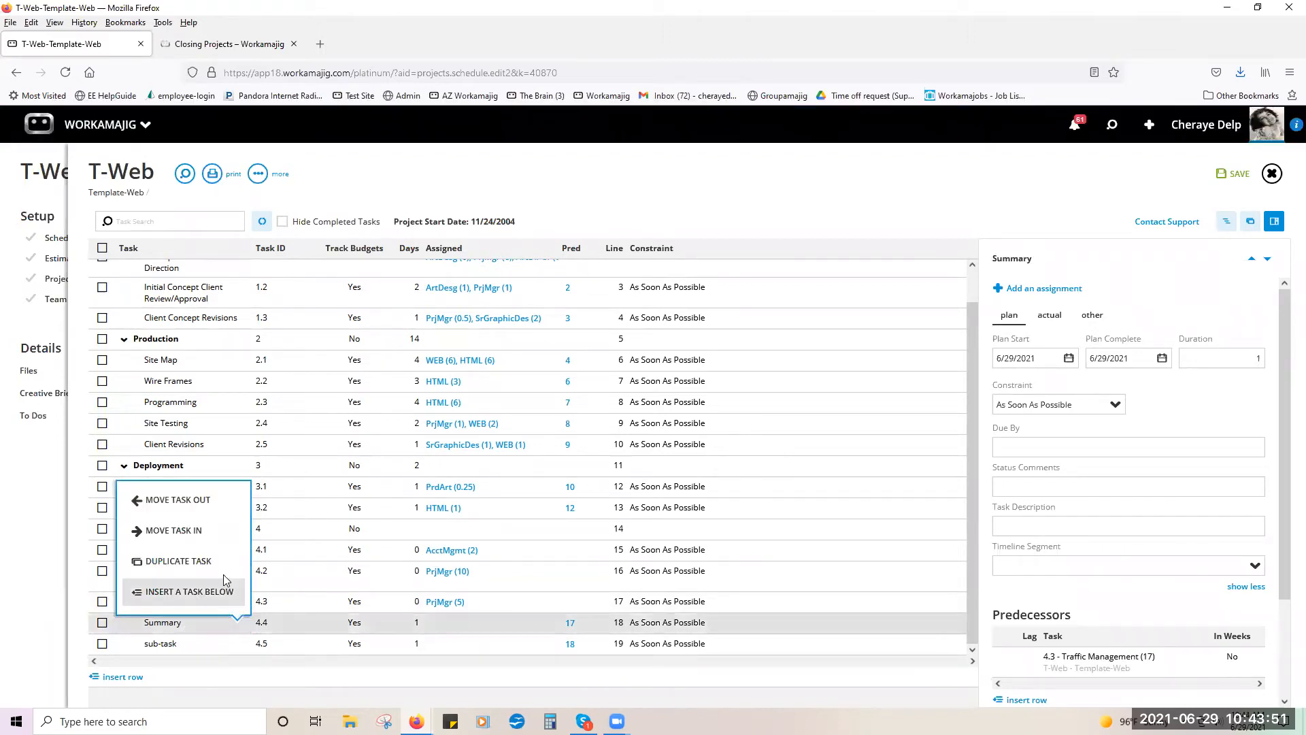
left_click(211, 509)
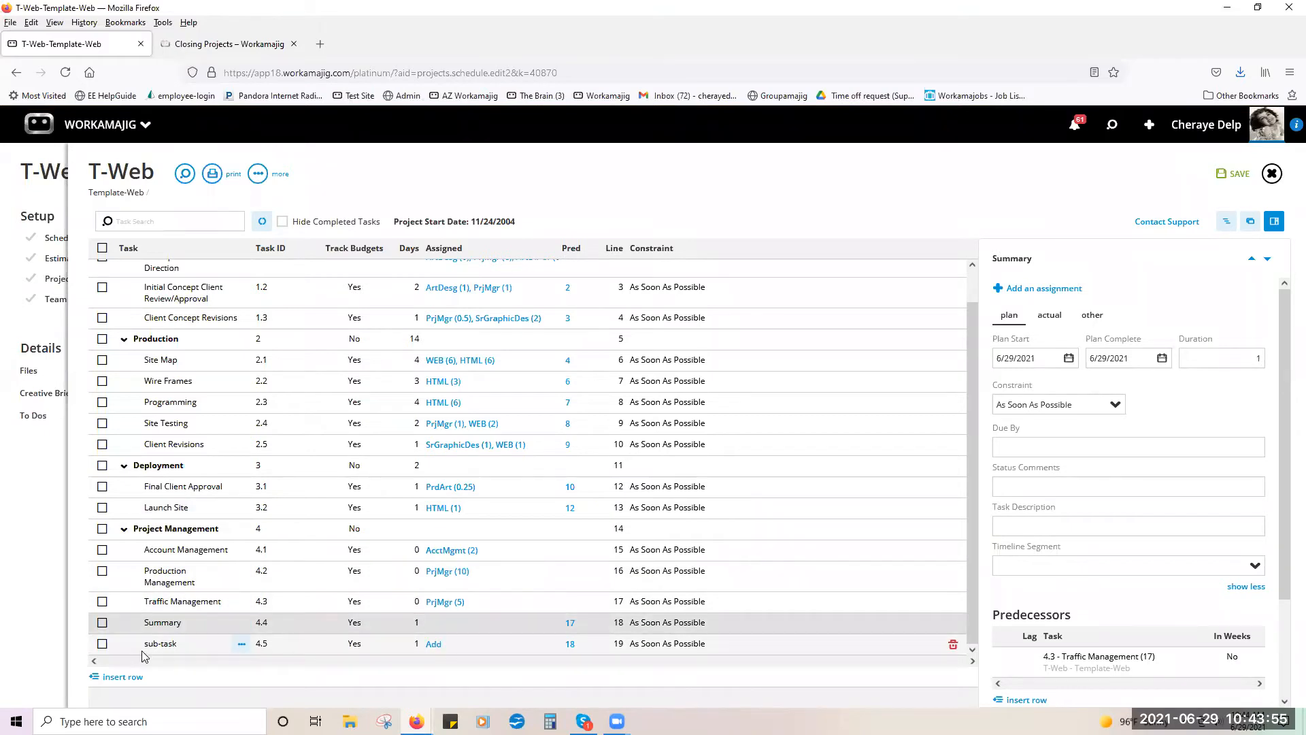
- Delete the Summary and sub-task tasks from the T-Web schedule and save it
left_click(102, 624)
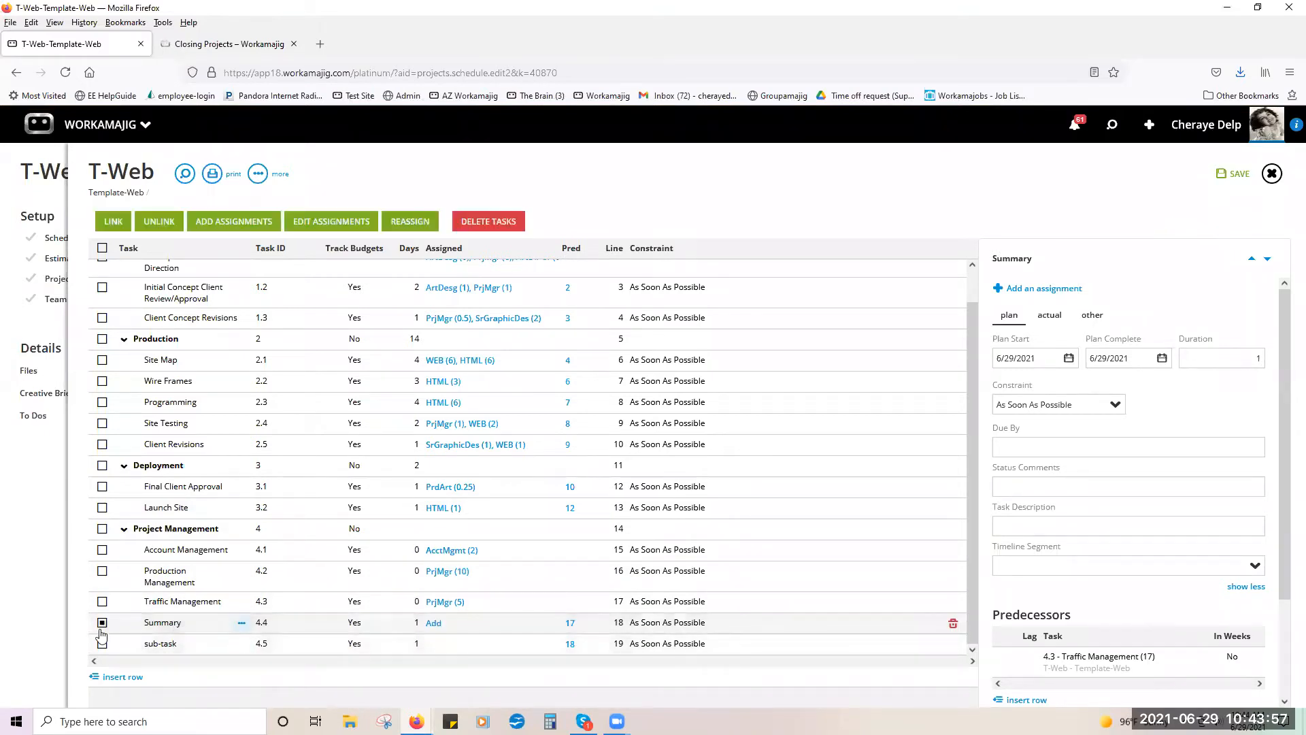
left_click(102, 643)
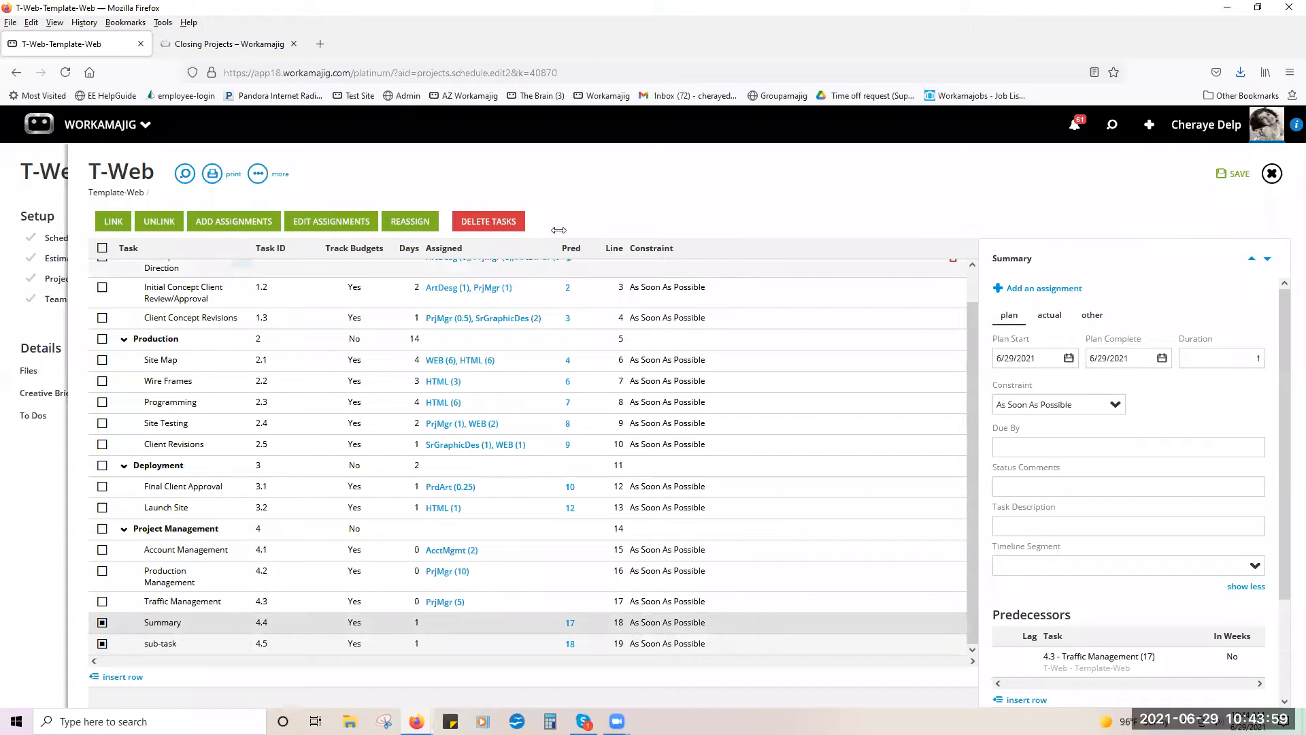
left_click(517, 220)
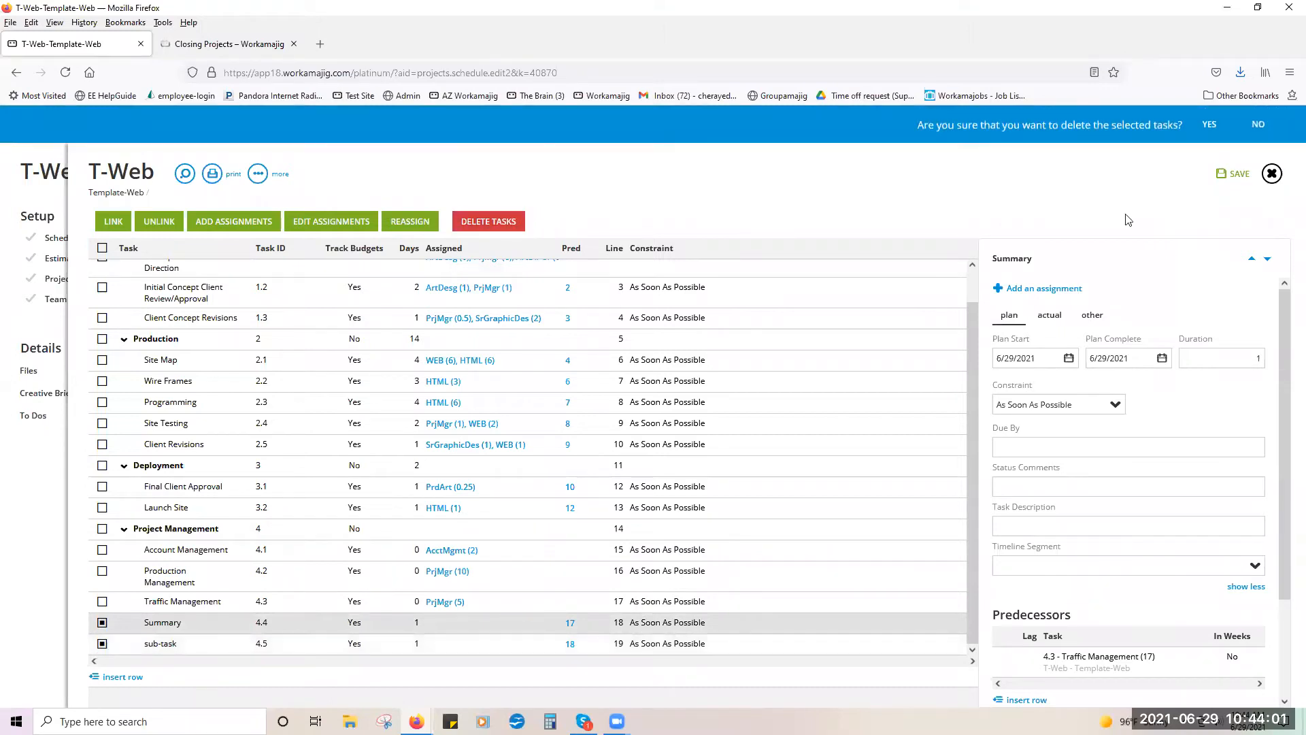
left_click(1210, 125)
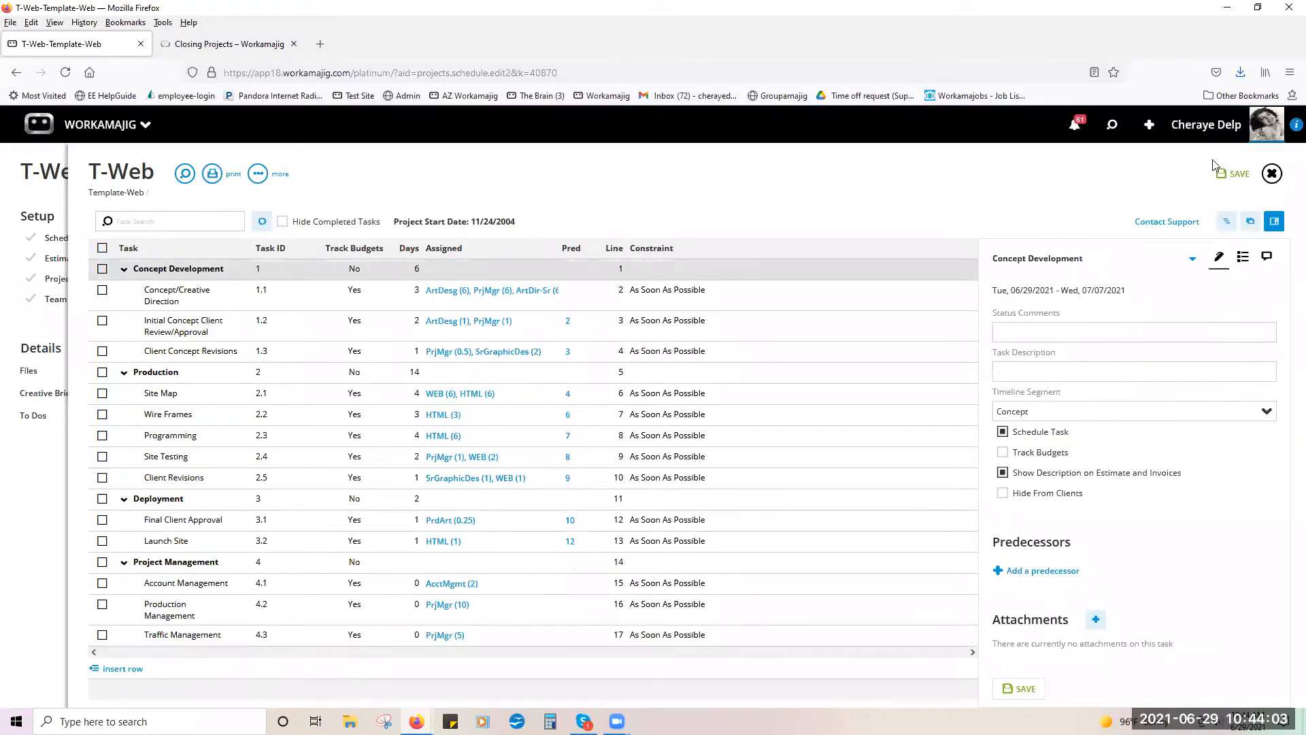
left_click(1223, 179)
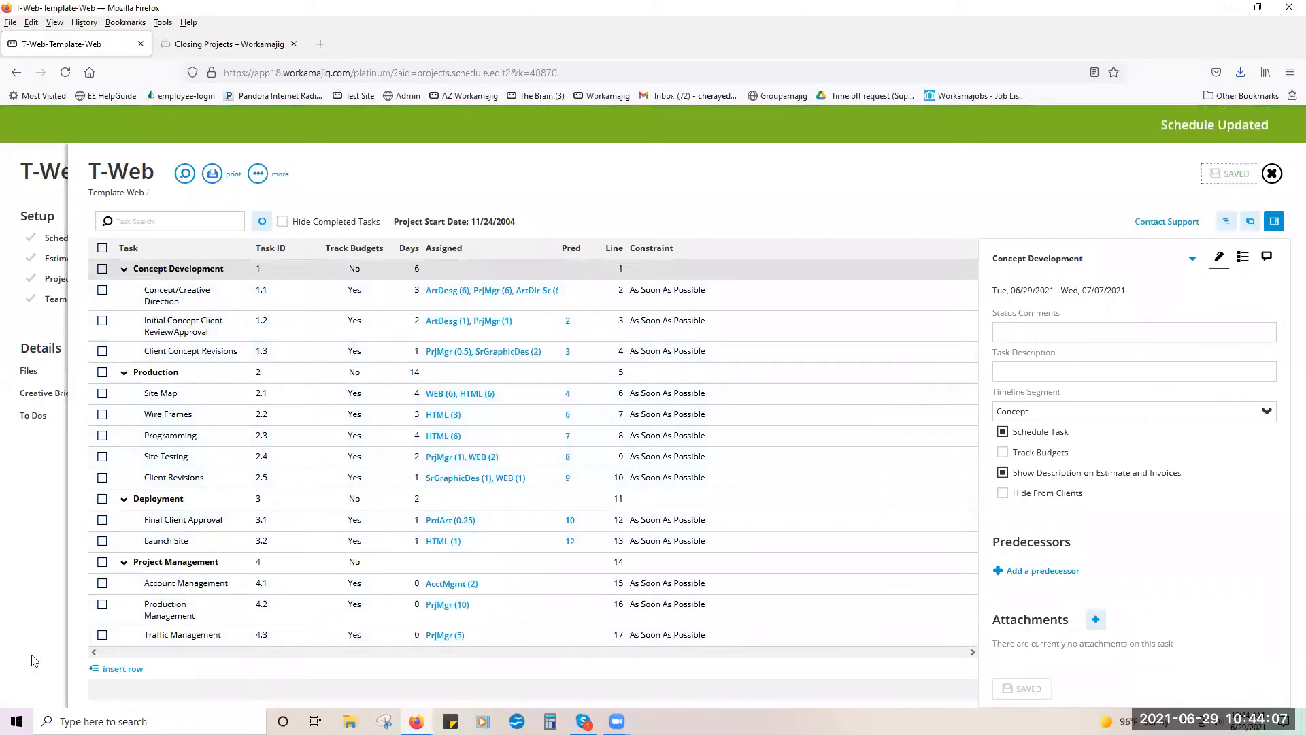
- Insert a new task at the end of the schedule and move it out to the top level
left_click(114, 669)
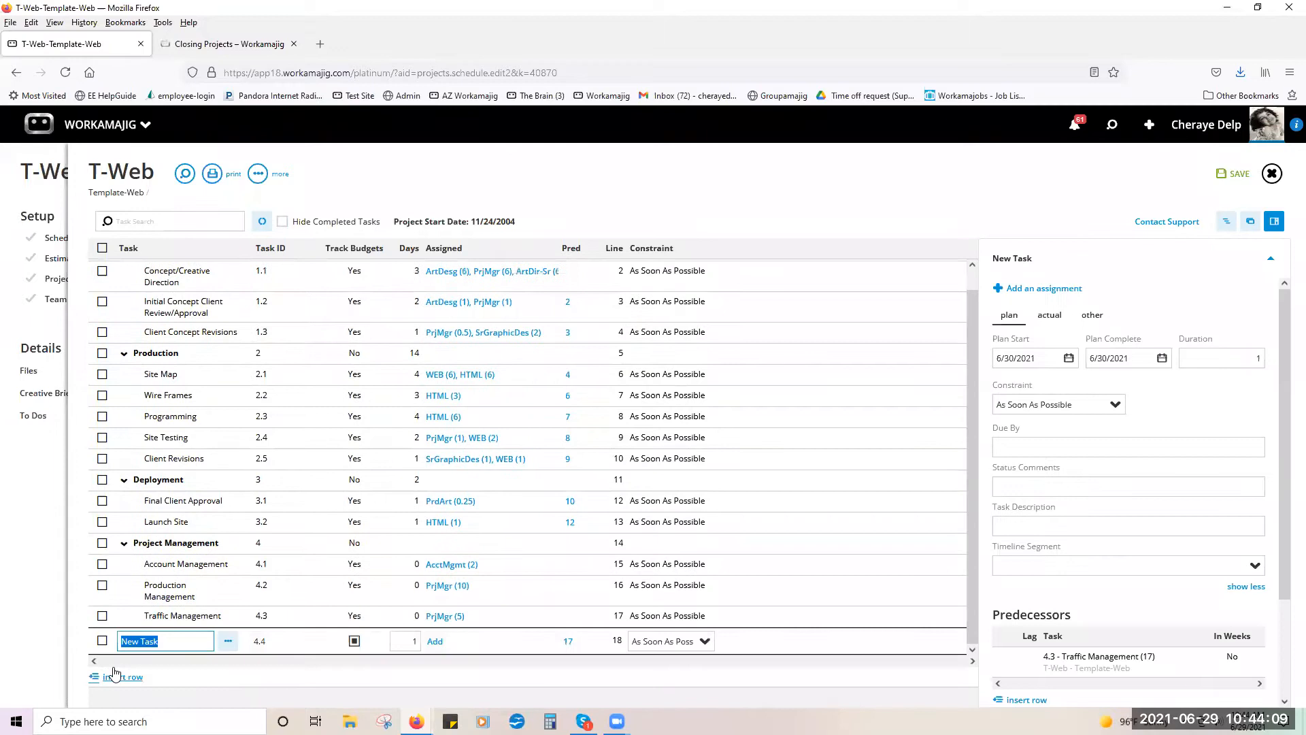
left_click(225, 640)
left_click(173, 519)
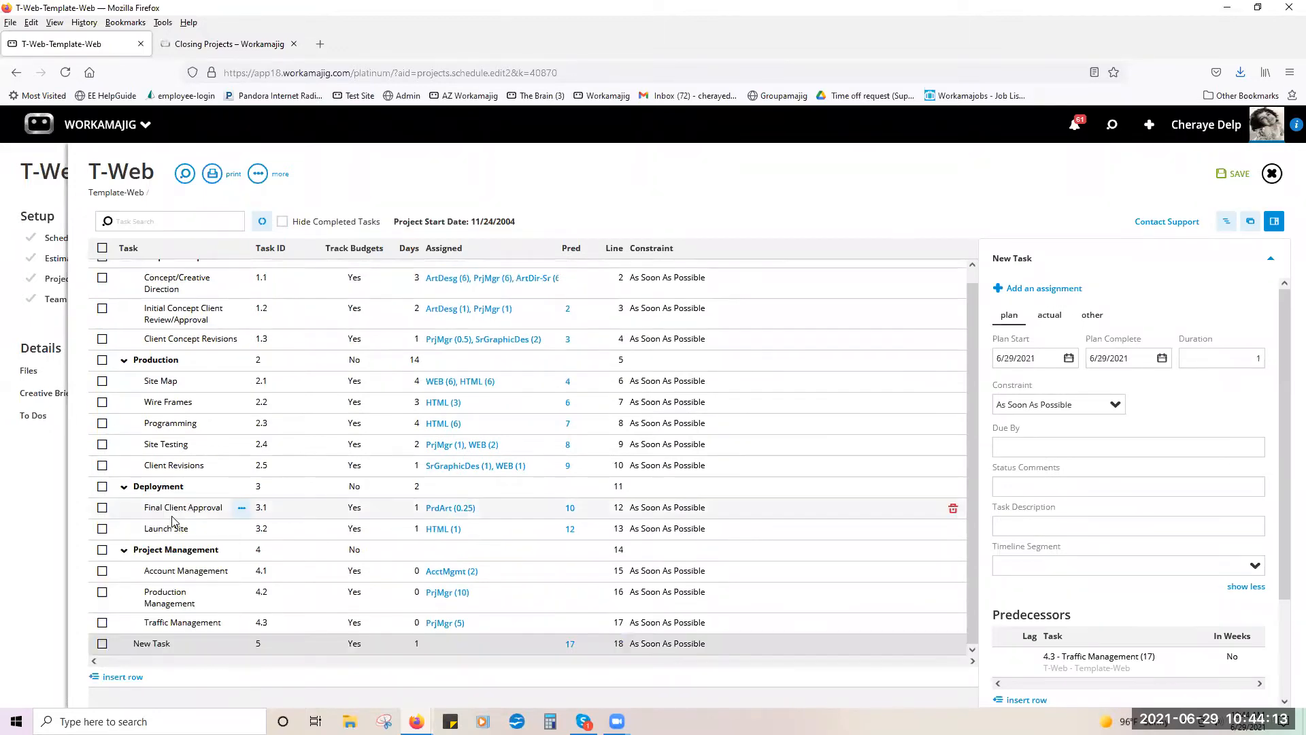
- Add a task named sub-task, move it in beneath the new top-level task, and close the T-Web schedule without saving
left_click(135, 681)
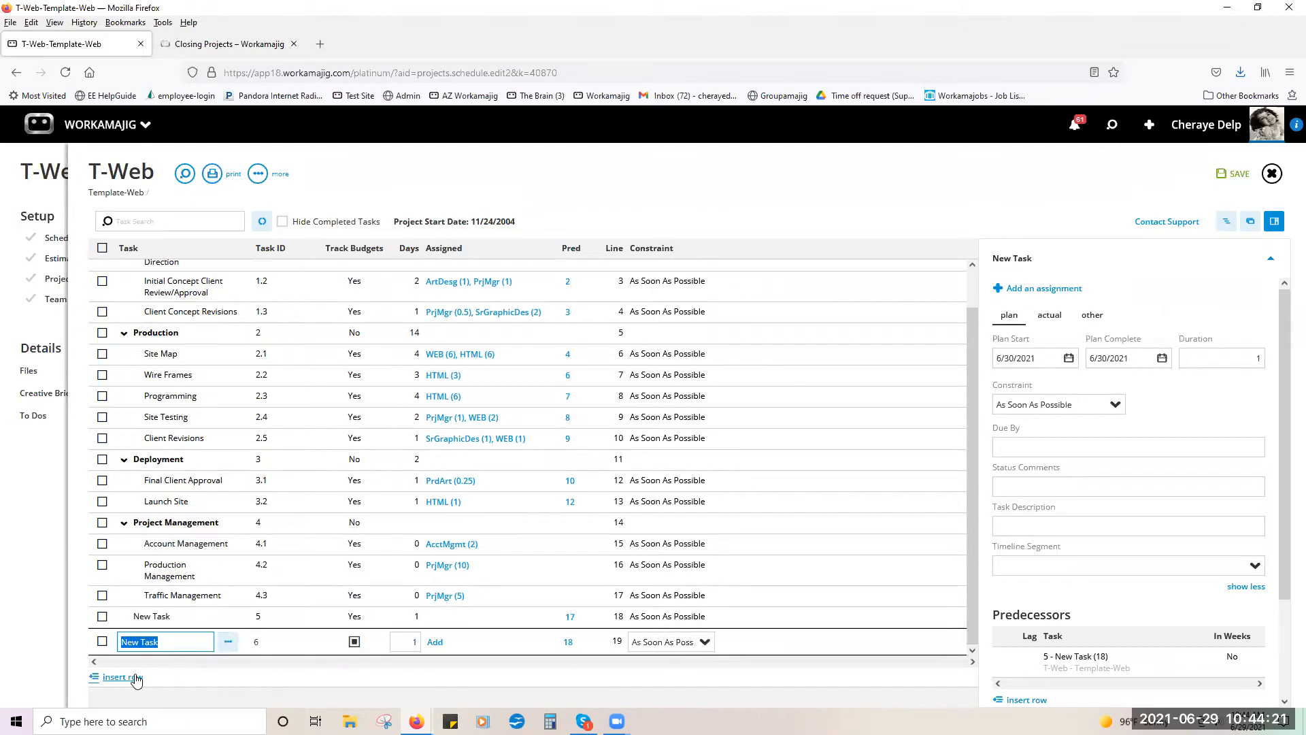
type("sub-task")
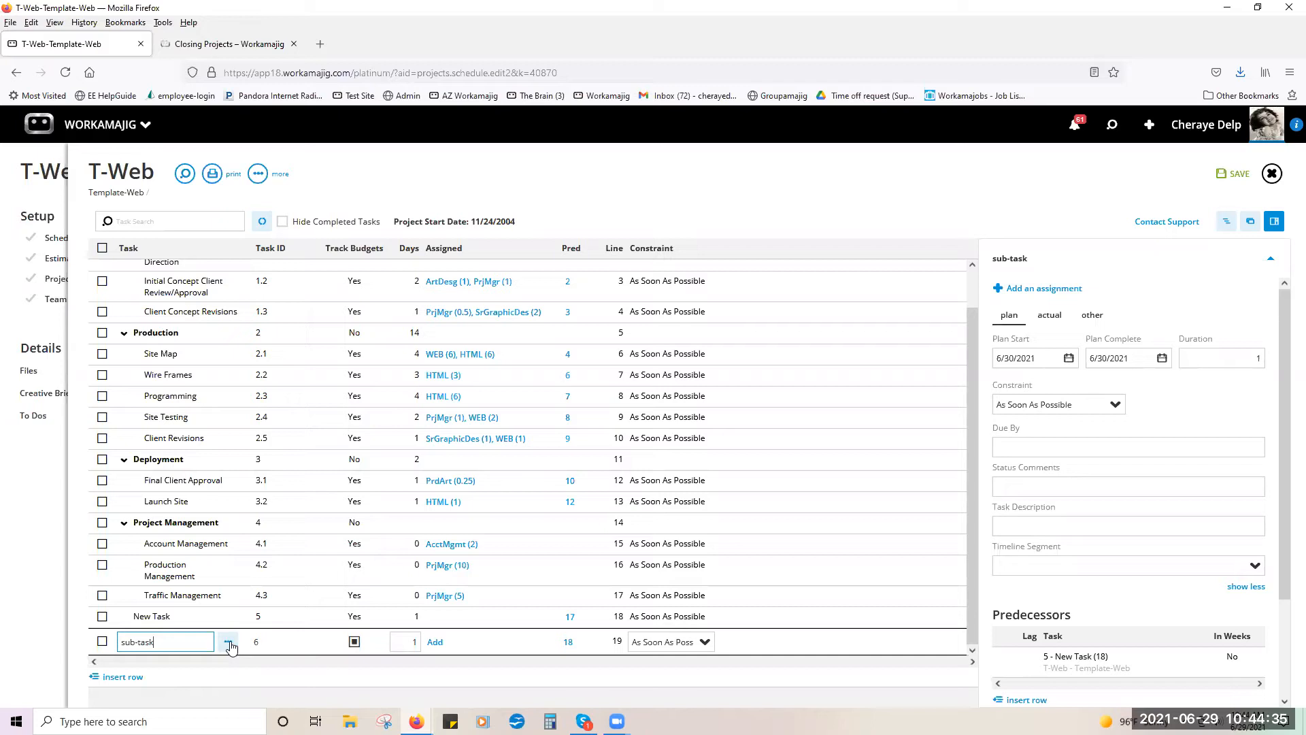
left_click(229, 644)
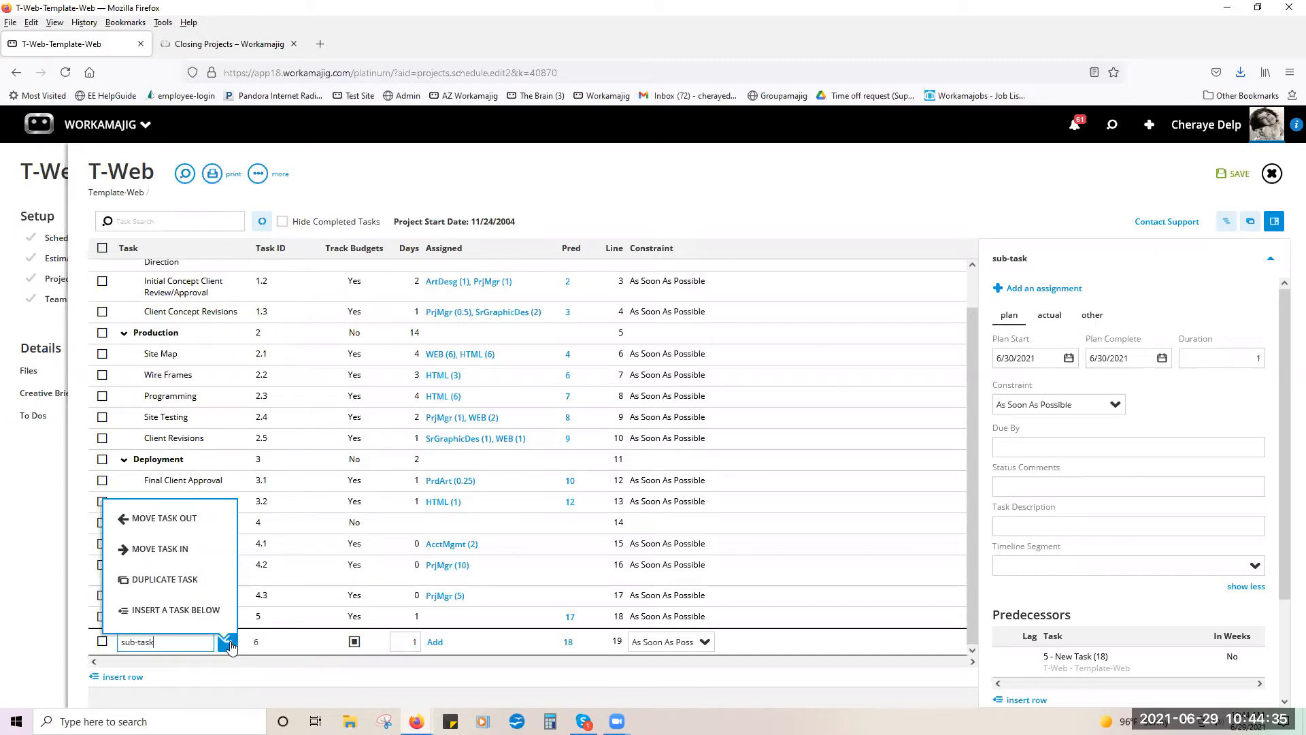
left_click(218, 549)
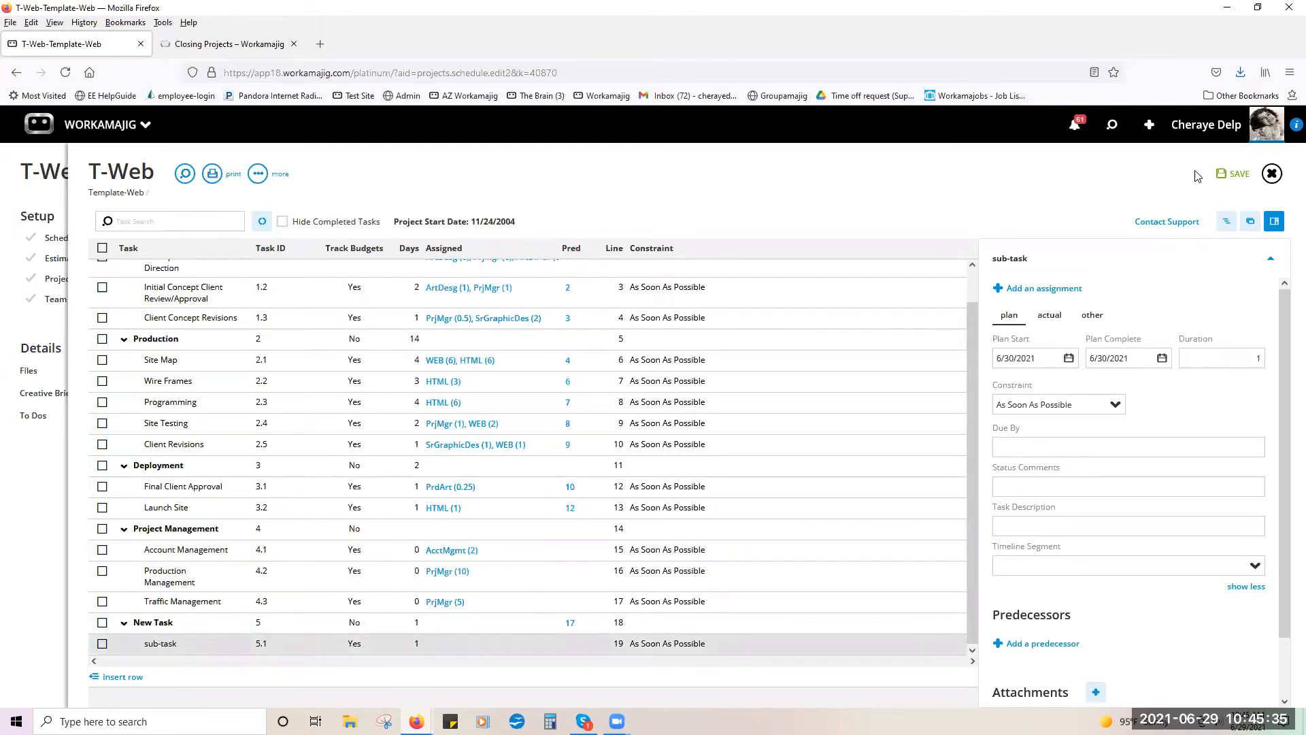
left_click(1271, 174)
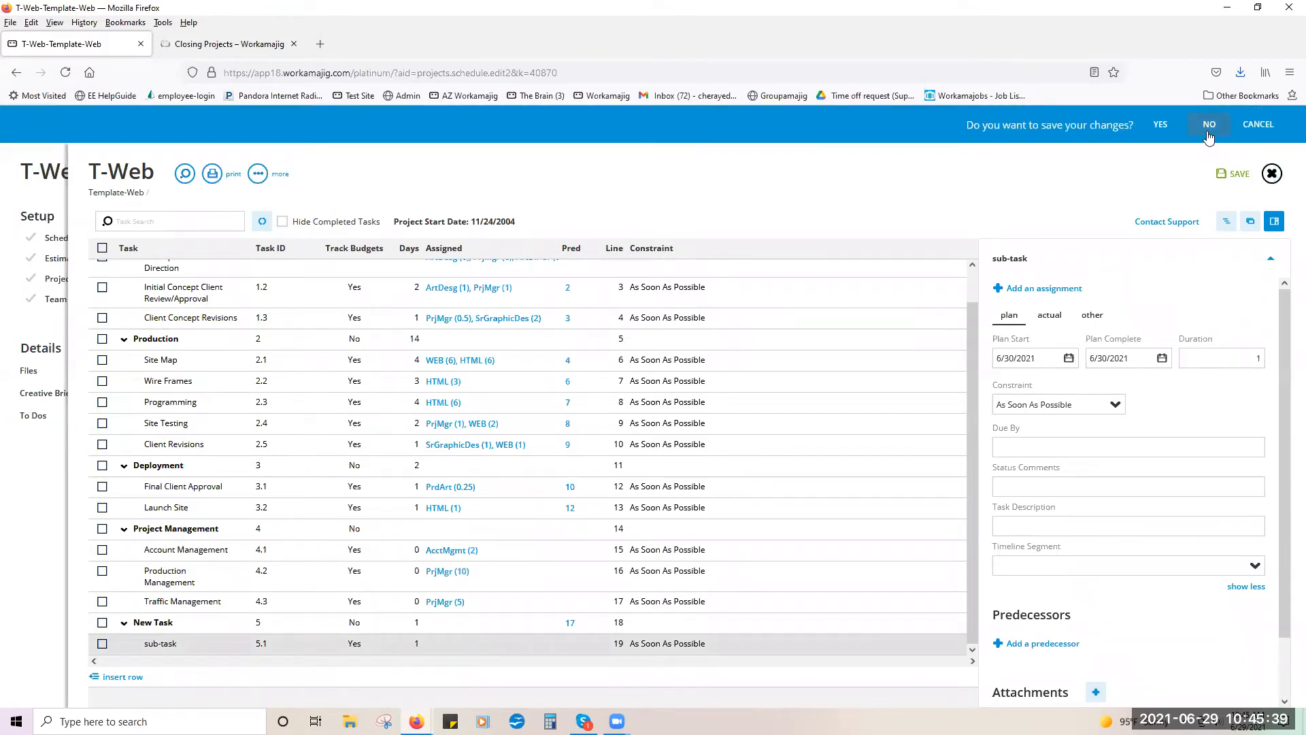
left_click(1203, 129)
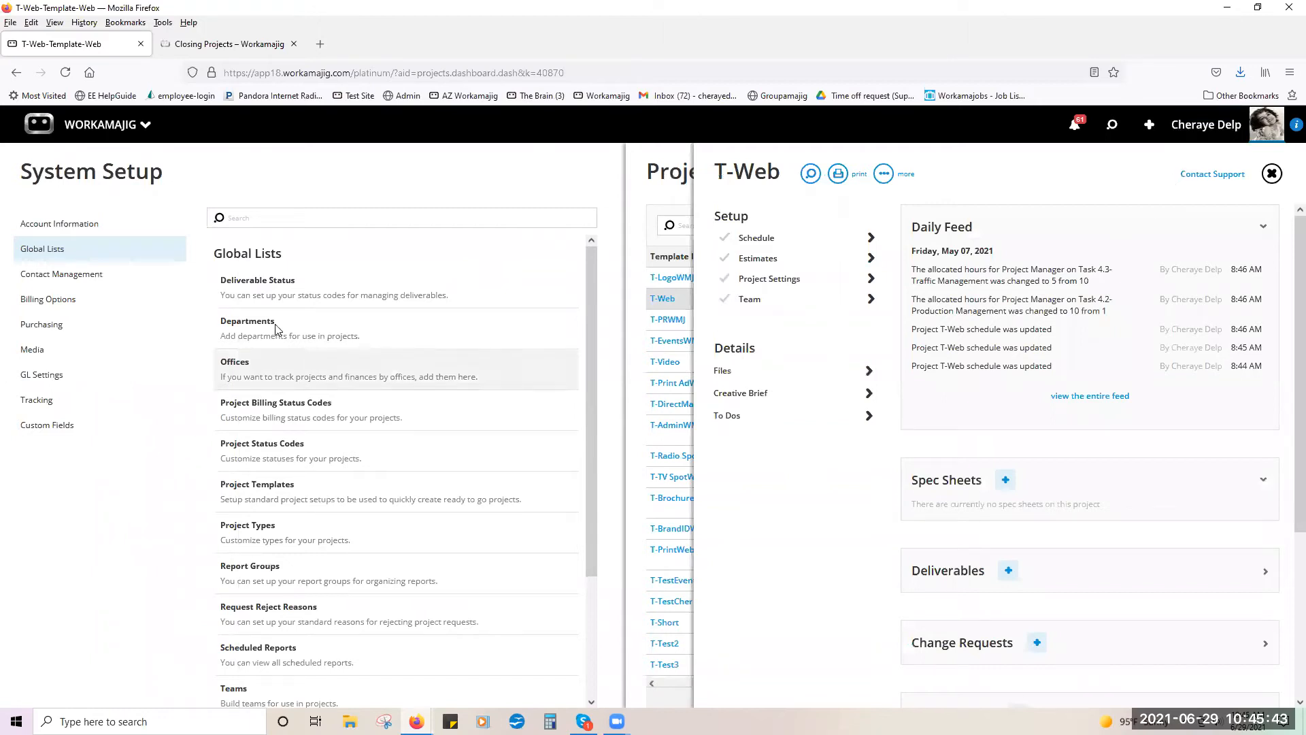
- Open the project manager's Projects list and bring up a blank Add a Project form
left_click(95, 135)
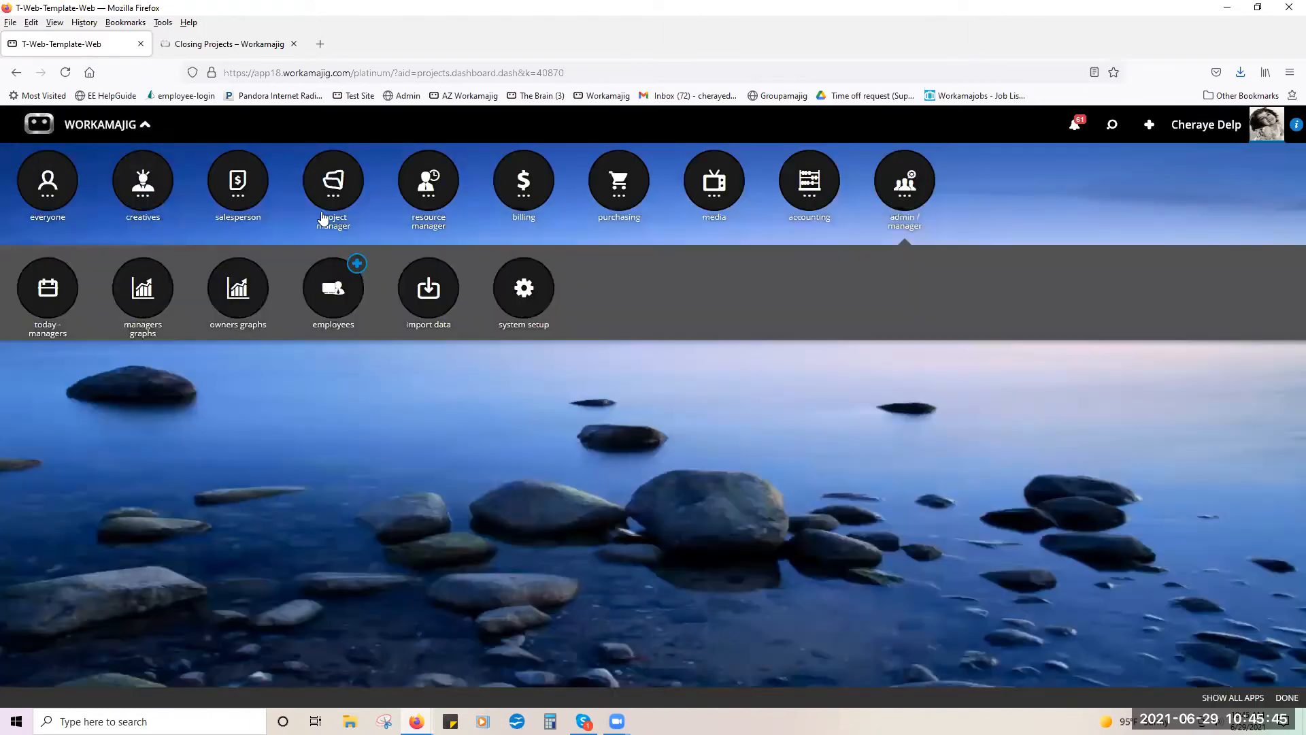
left_click(332, 198)
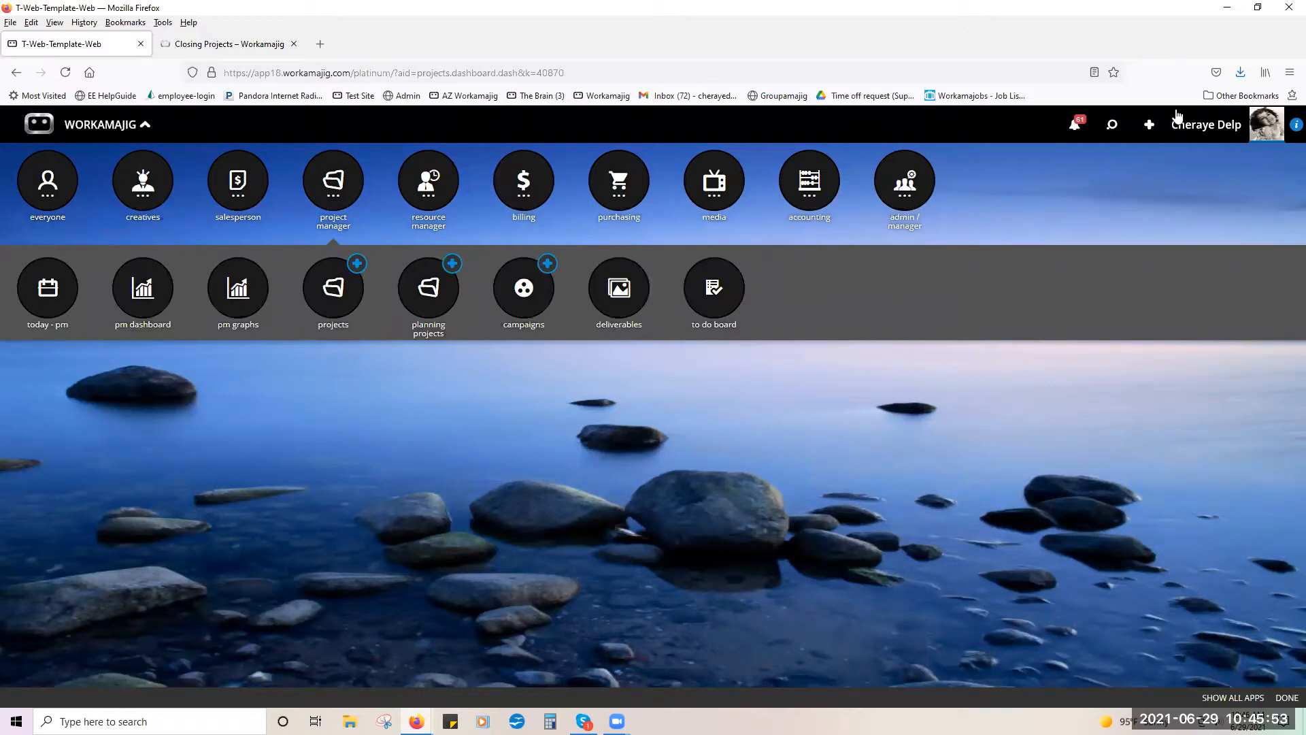
left_click(1149, 124)
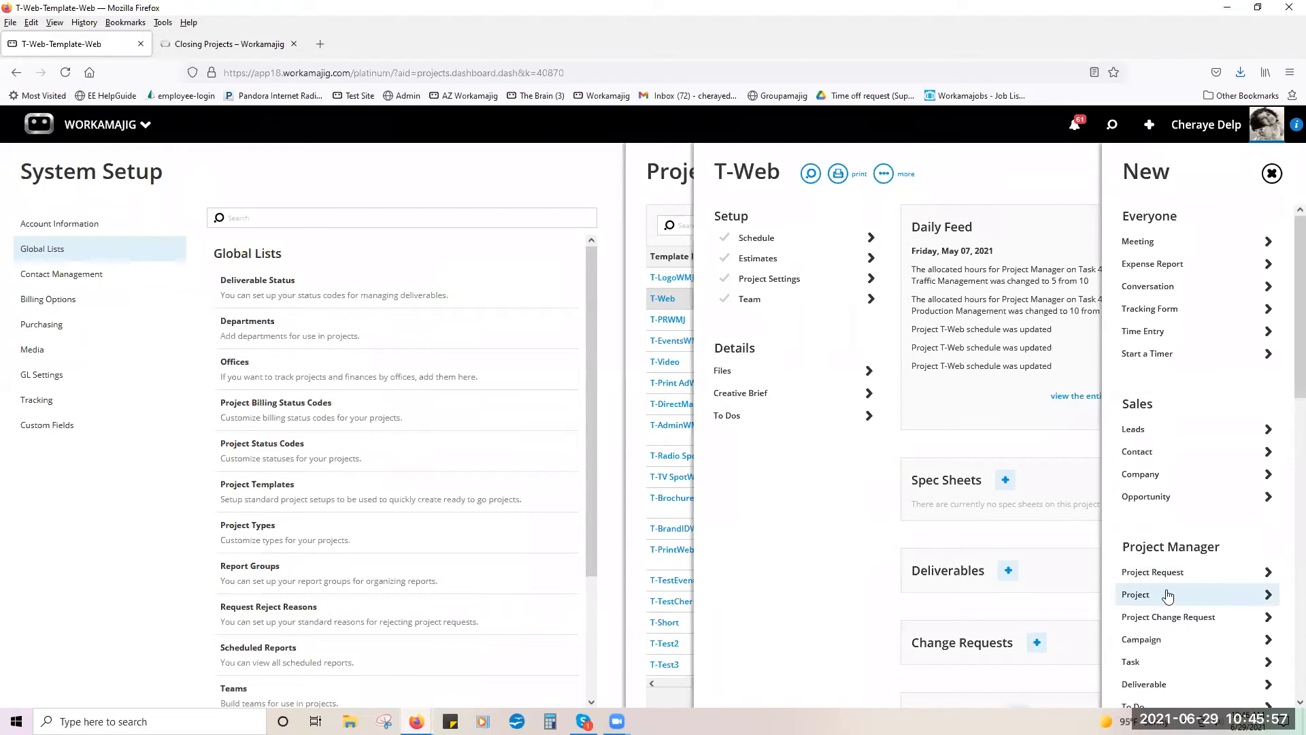
left_click(66, 128)
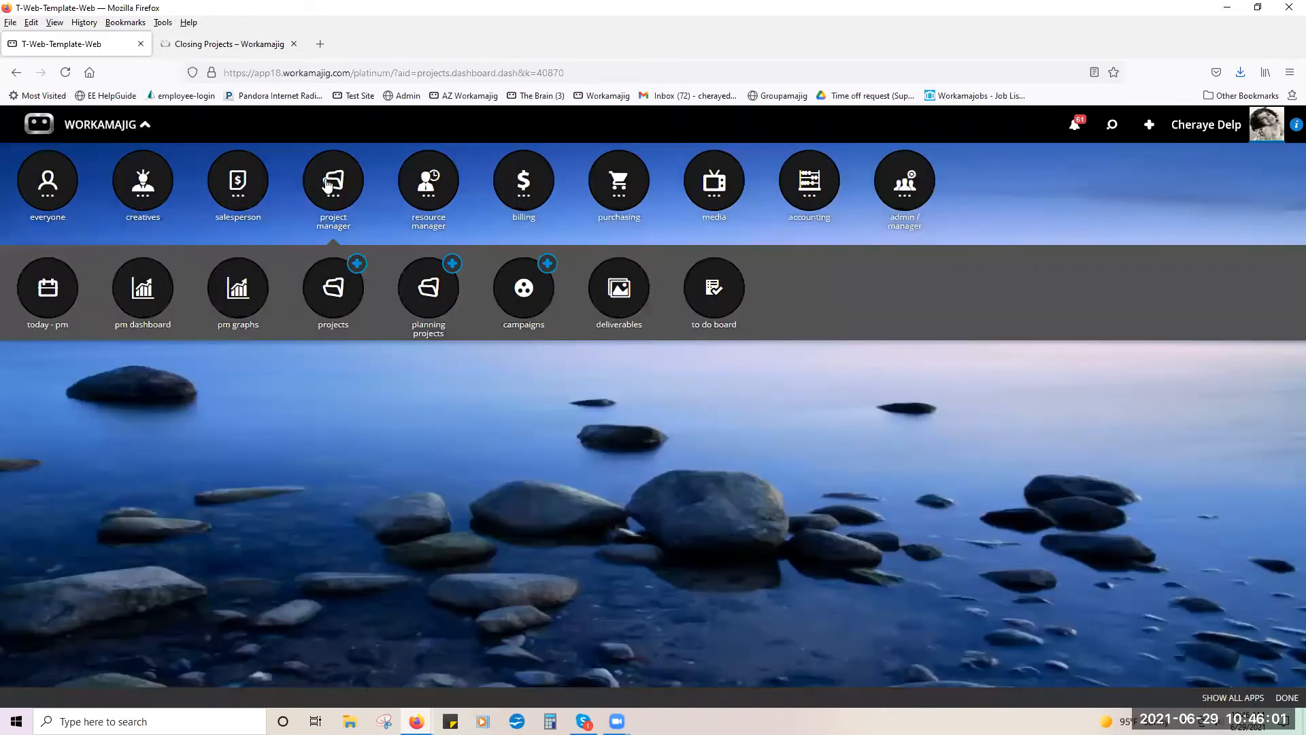
left_click(329, 185)
left_click(334, 288)
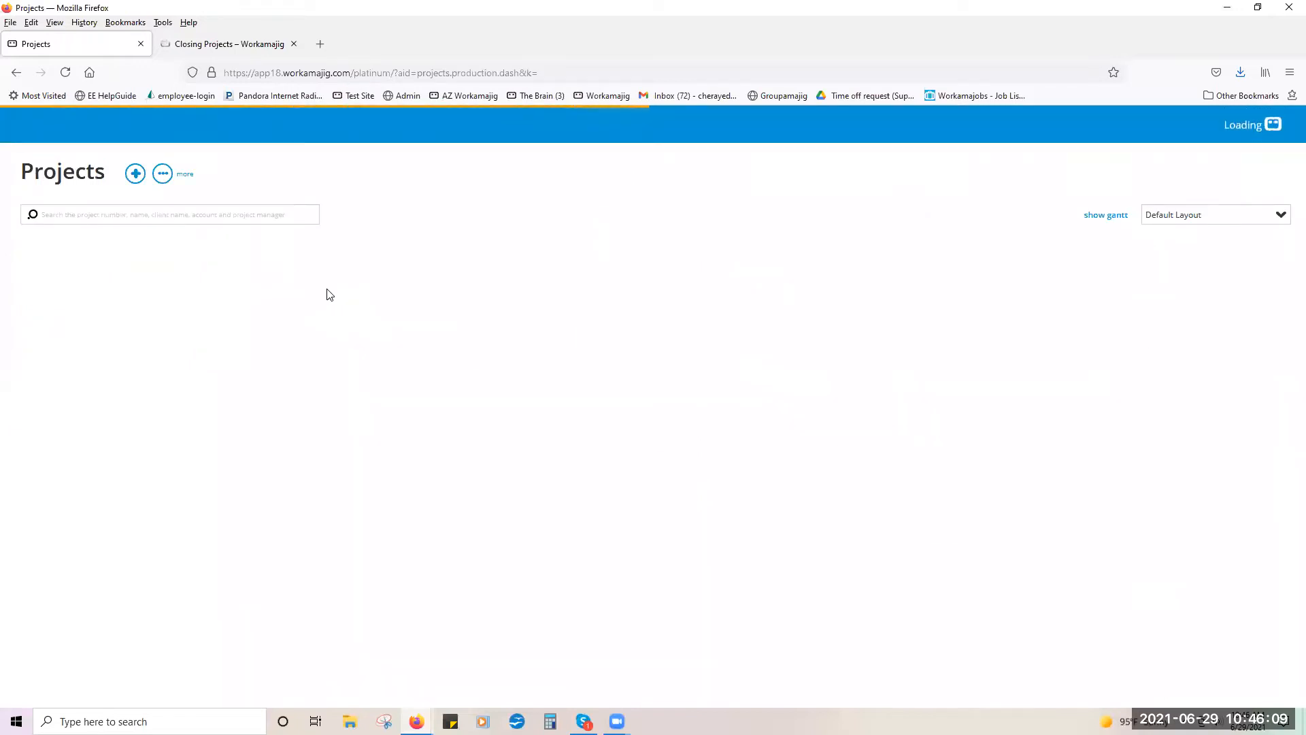
left_click(137, 179)
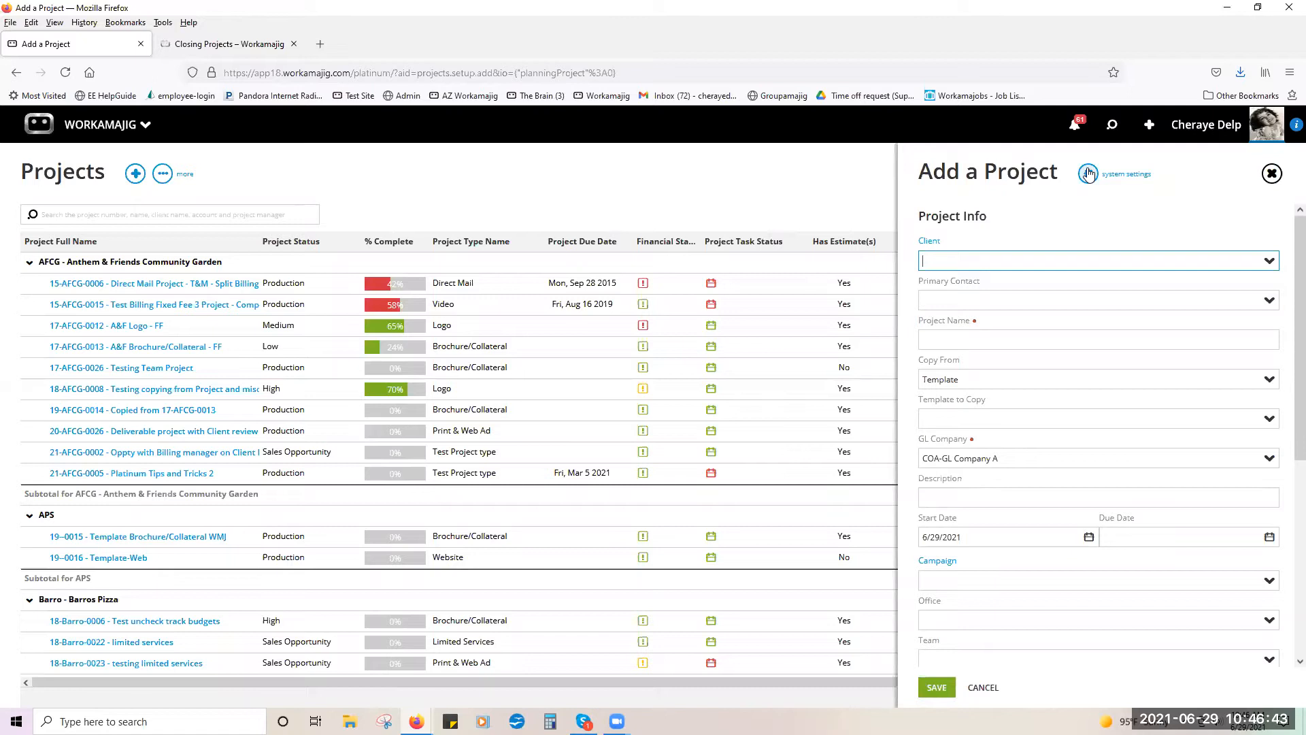
- Review the system settings for adding projects and close them without changes
left_click(1089, 174)
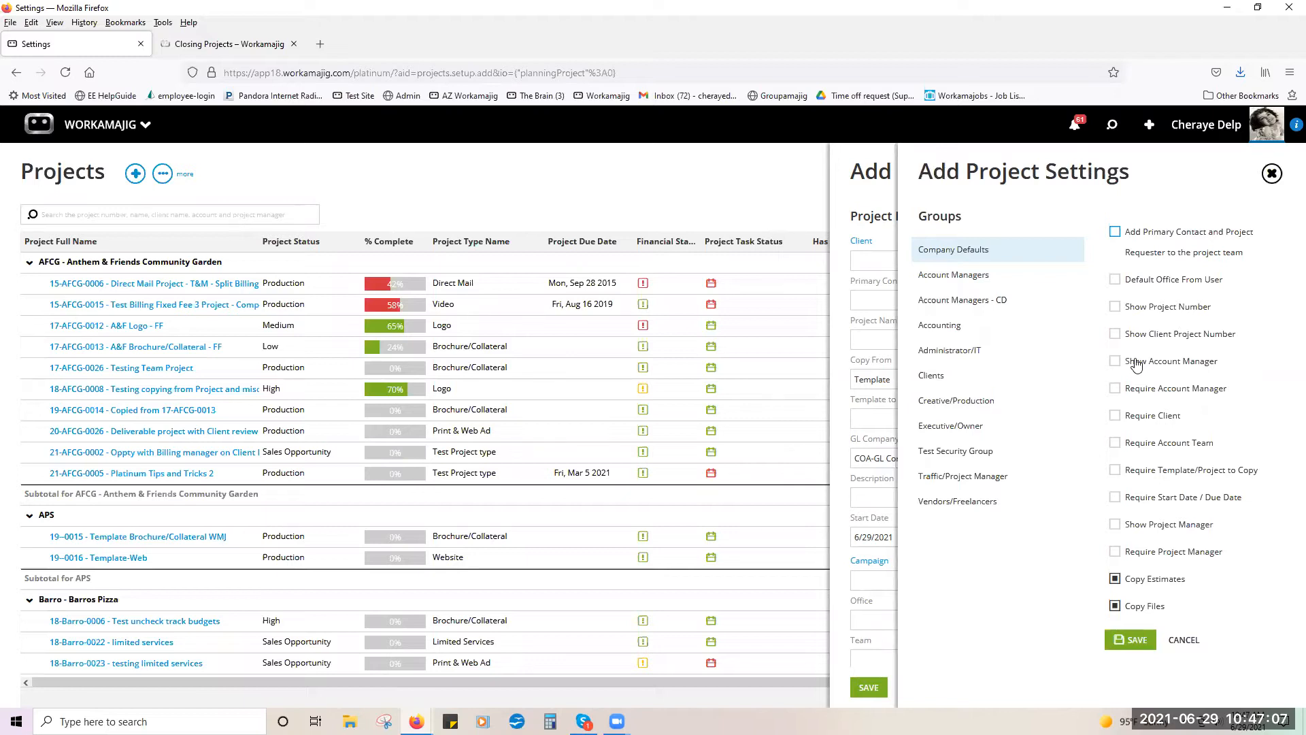
left_click(1270, 174)
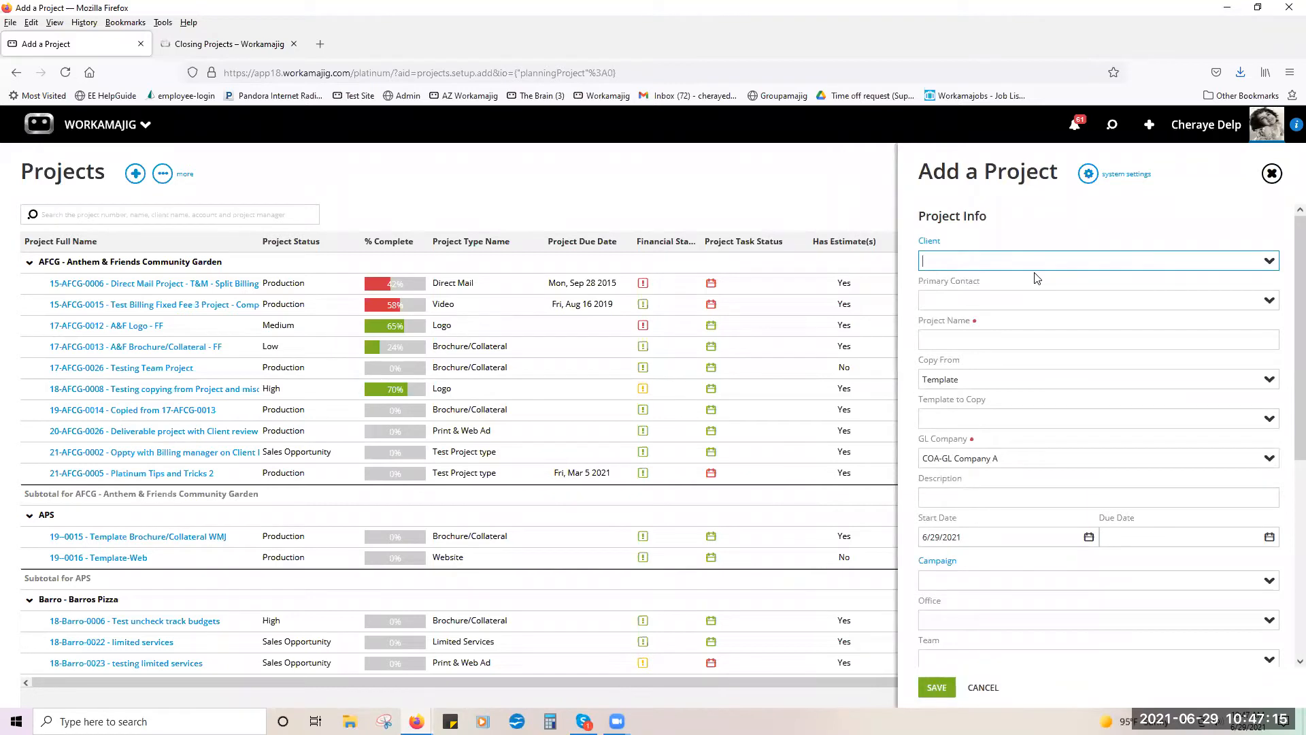
- Choose AFCG-Anthem & Friends Community Garden as the new project's client and check the available primary contacts
type("ant")
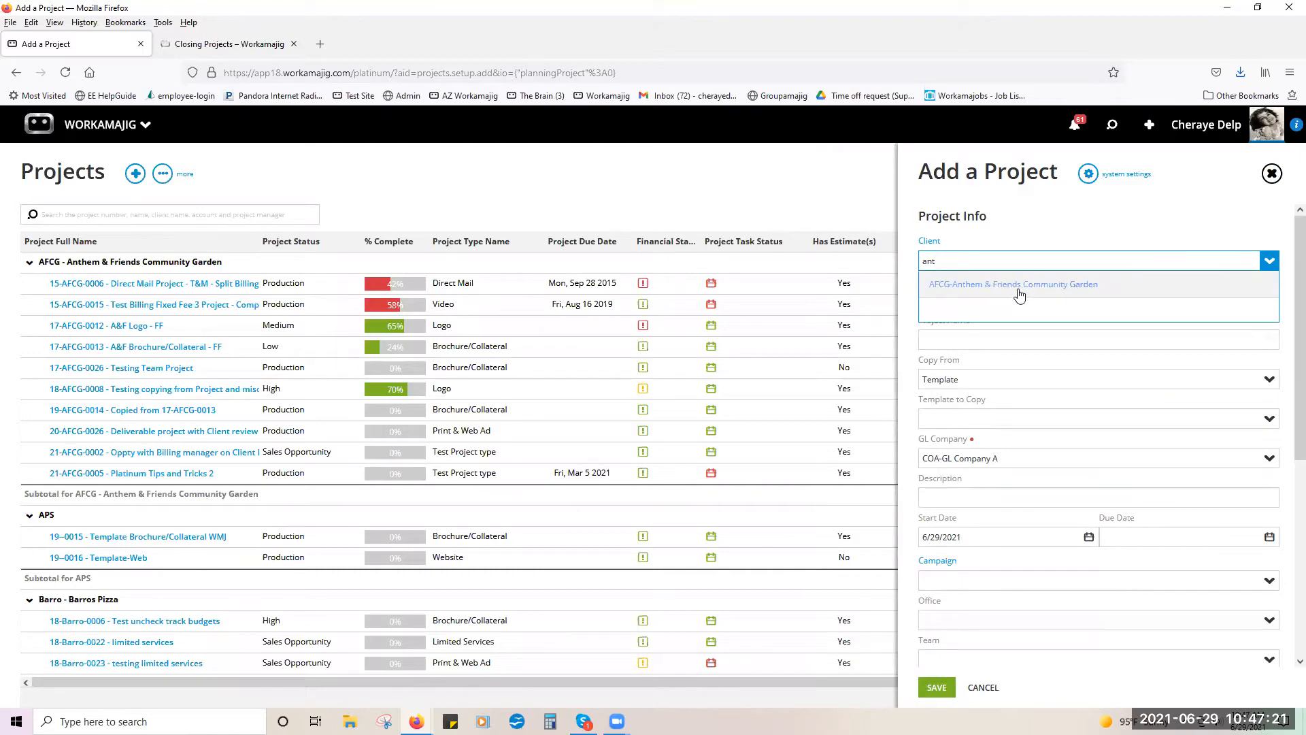
left_click(1021, 293)
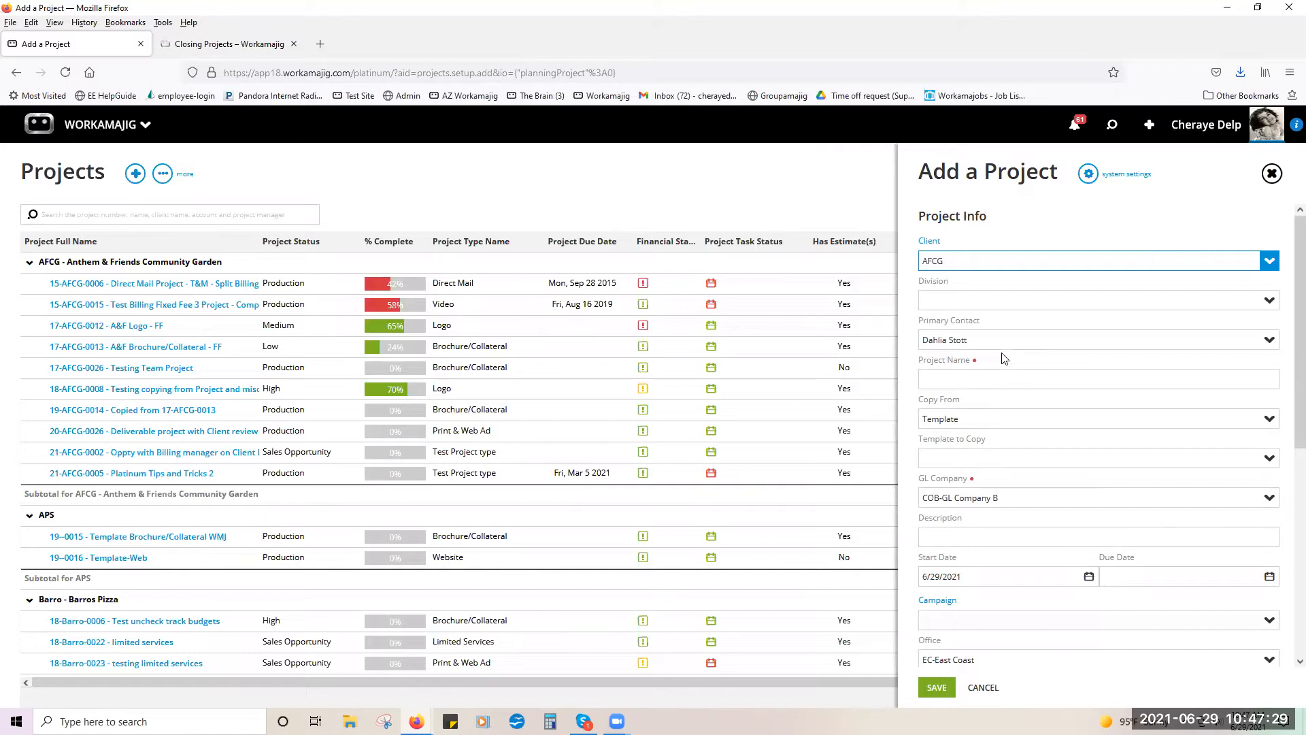
left_click(1270, 341)
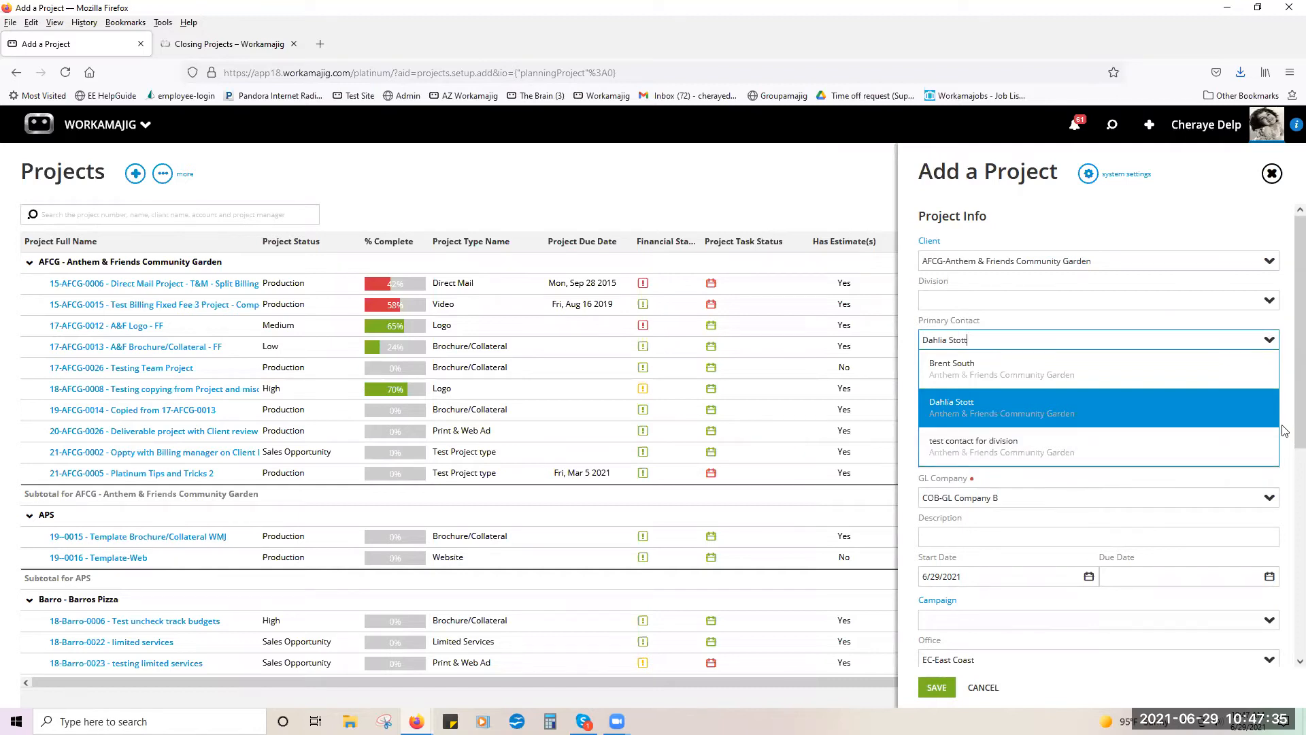
left_click(1283, 437)
- Name the new project AFCG Webinar Project
left_click(1076, 377)
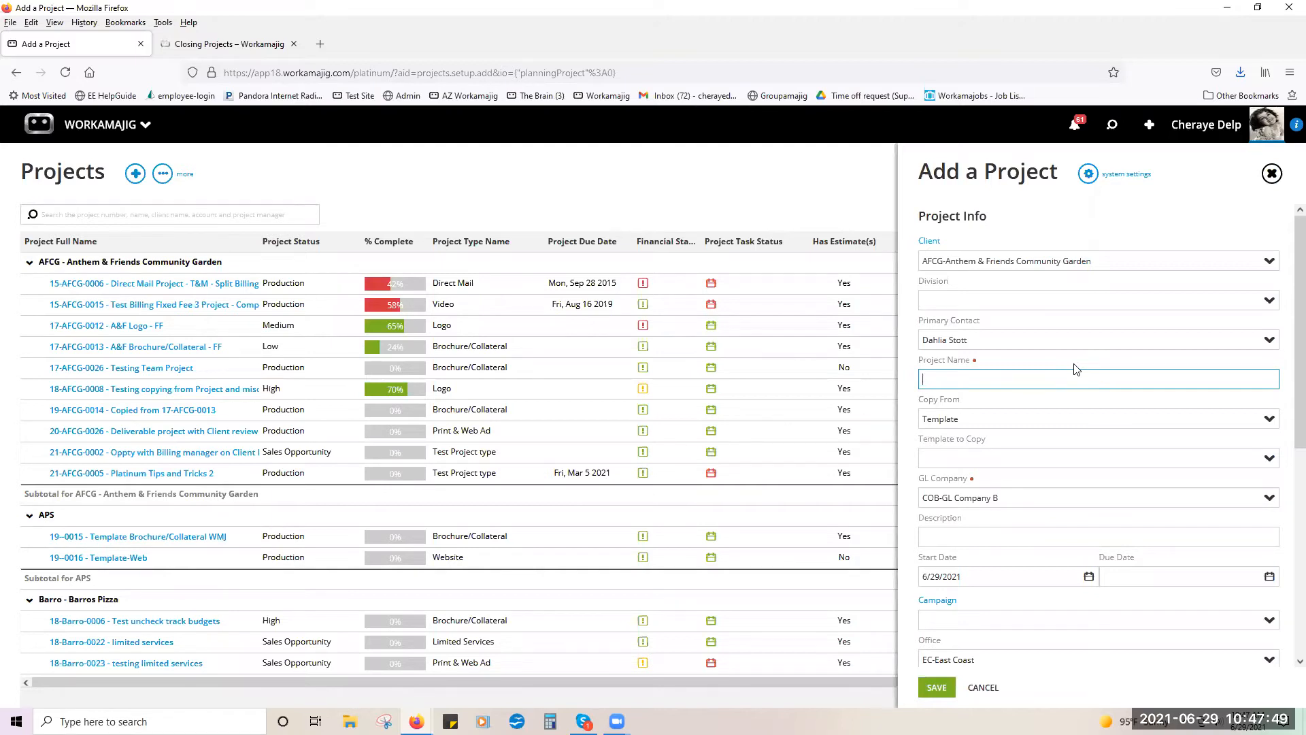
type("AFCG")
key("BackSpace")
key("BackSpace")
type("Webinar Project")
- Choose T-Short - Template - Short as the template to copy for the new project
left_click(1265, 460)
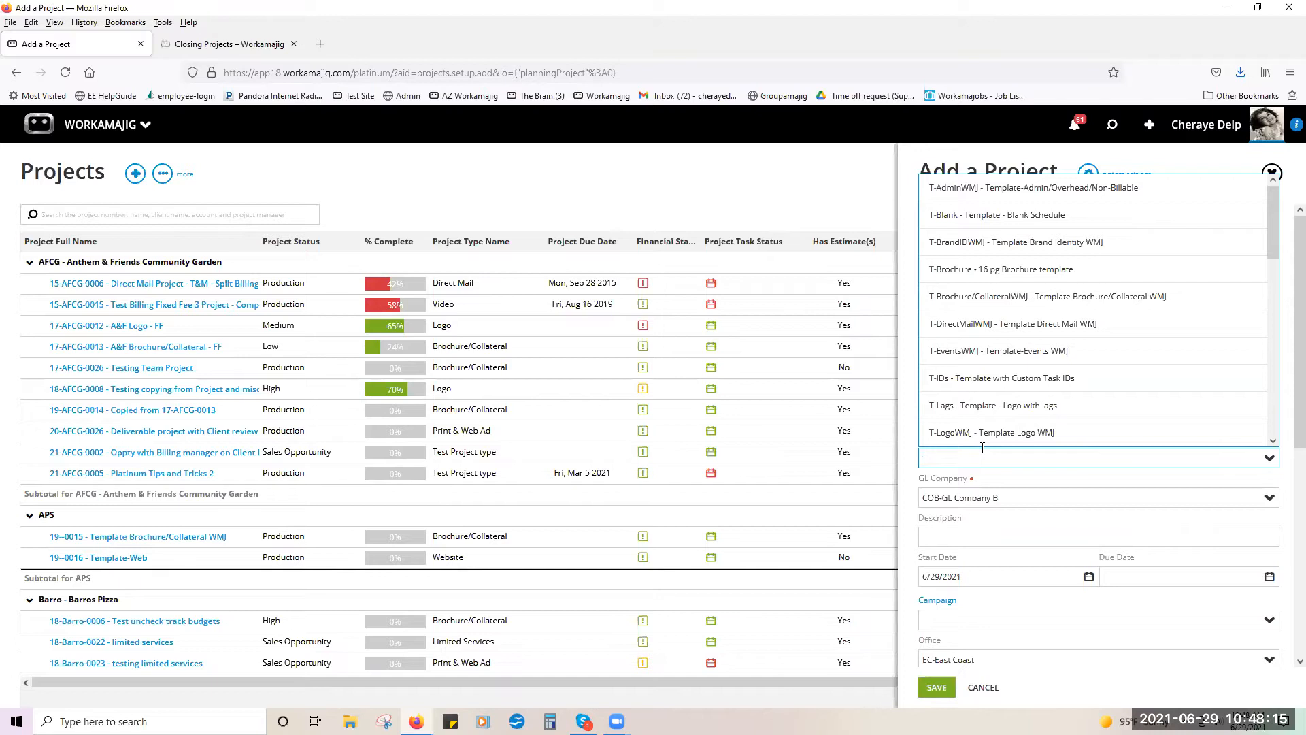
type("shor")
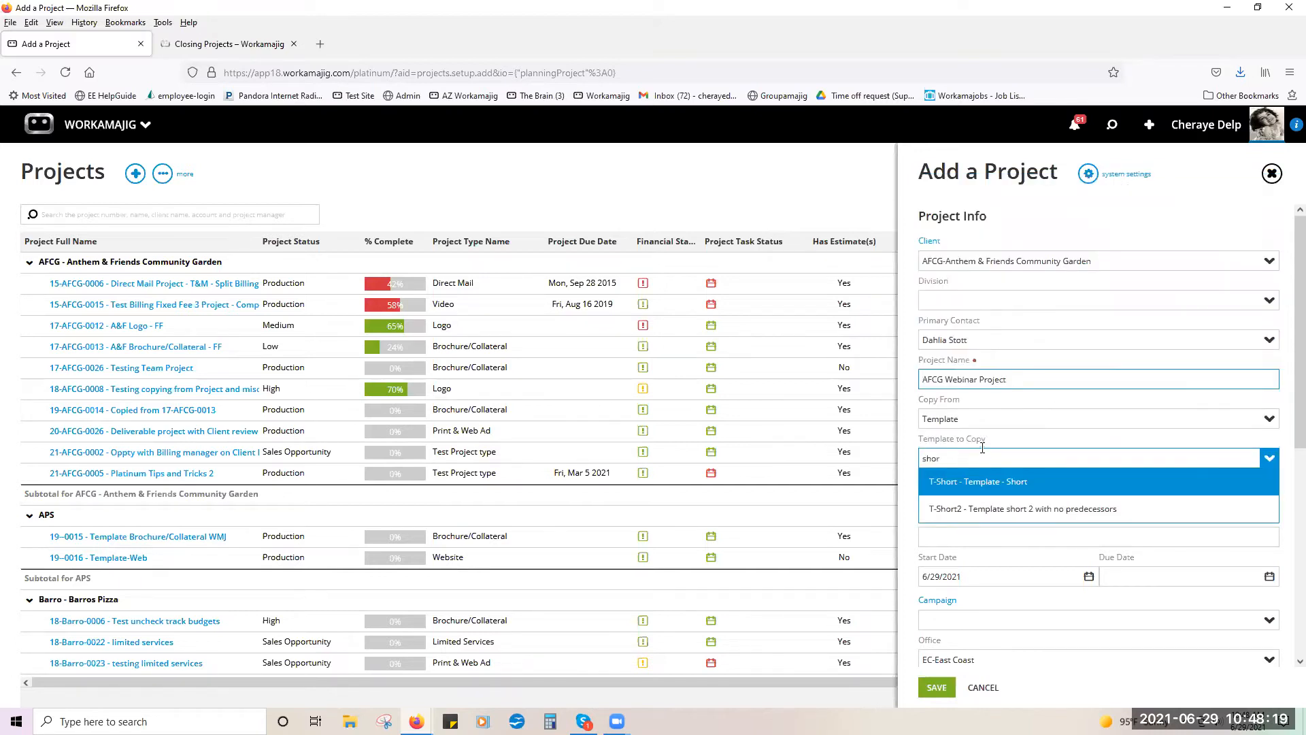
left_click(998, 483)
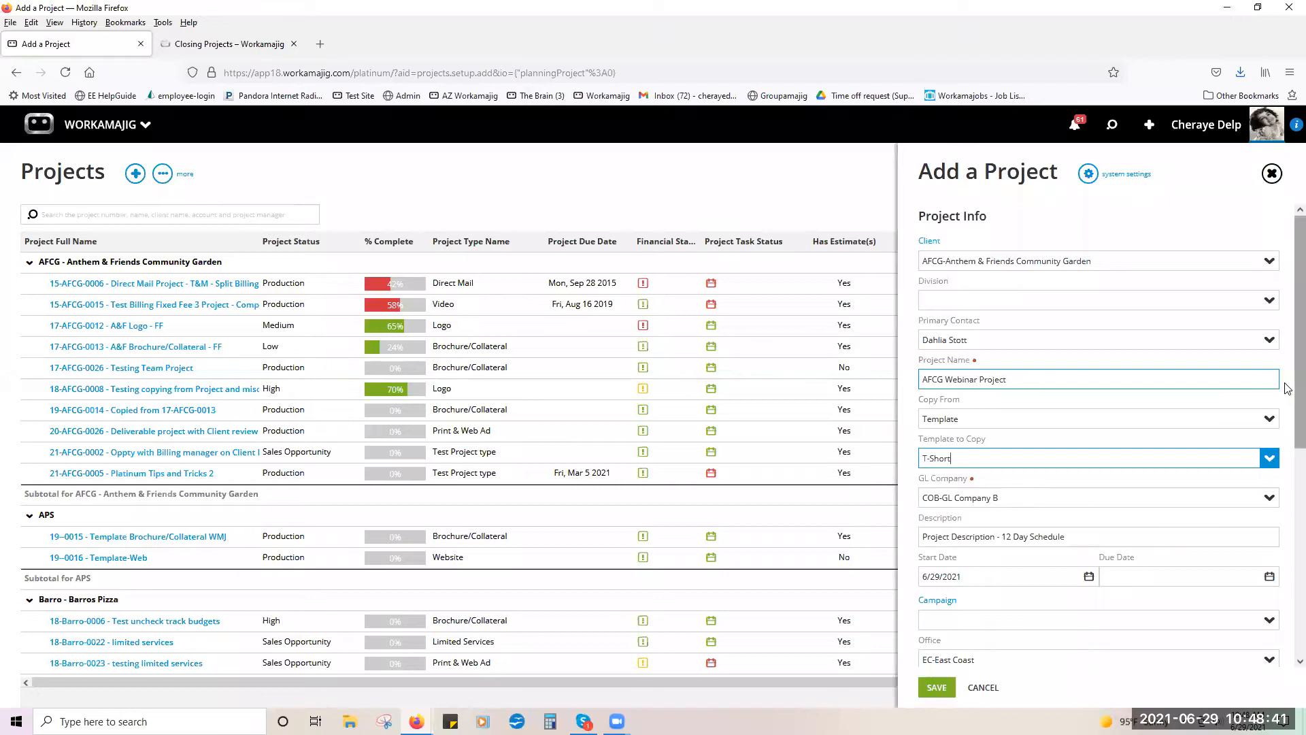
left_click_drag(1287, 393, 1288, 488)
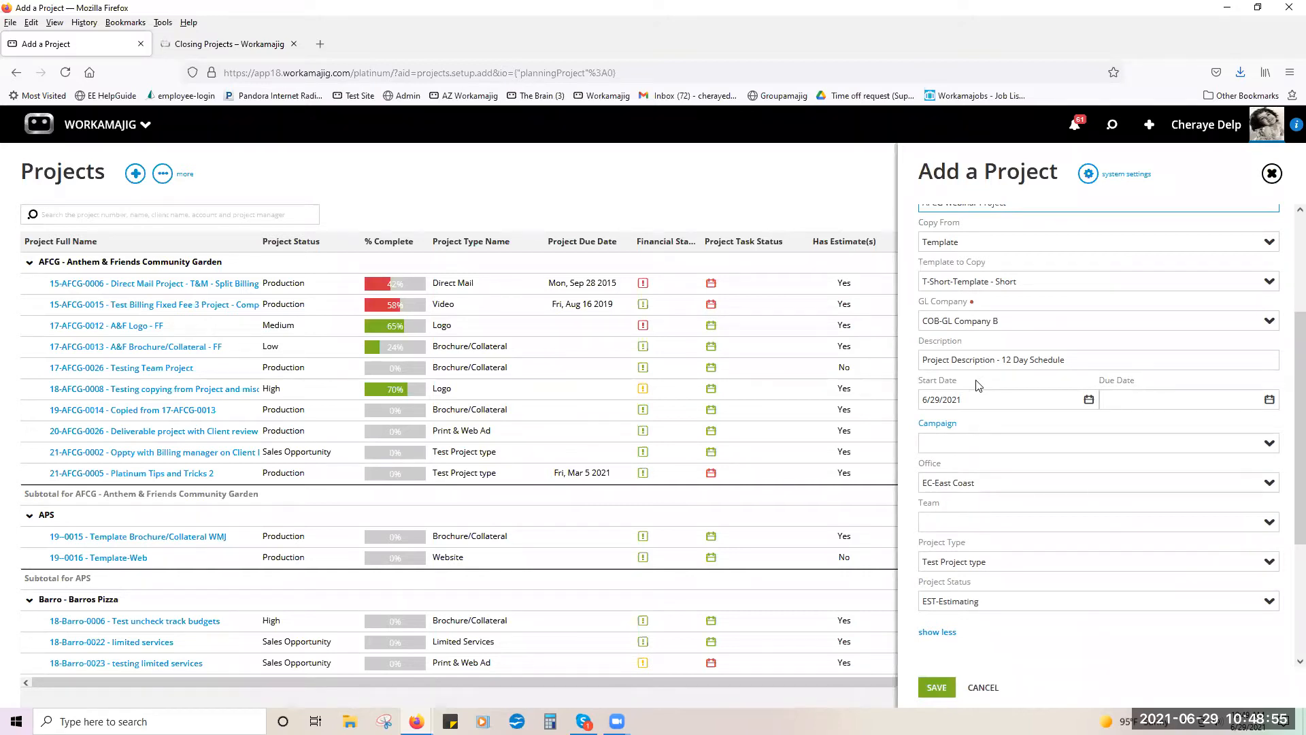
left_click(1089, 359)
type("nfgo;ois")
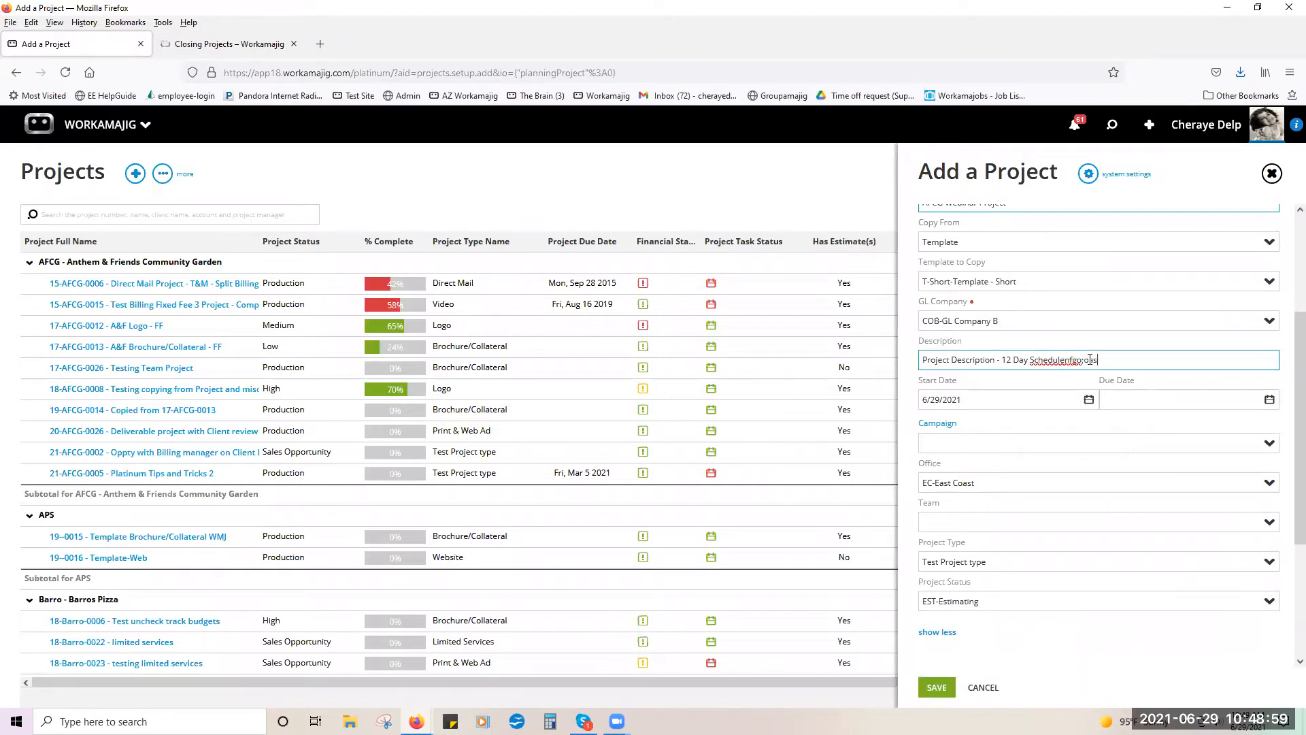
type("jbvgorefnovedrnfaernfvnvarfnaenb")
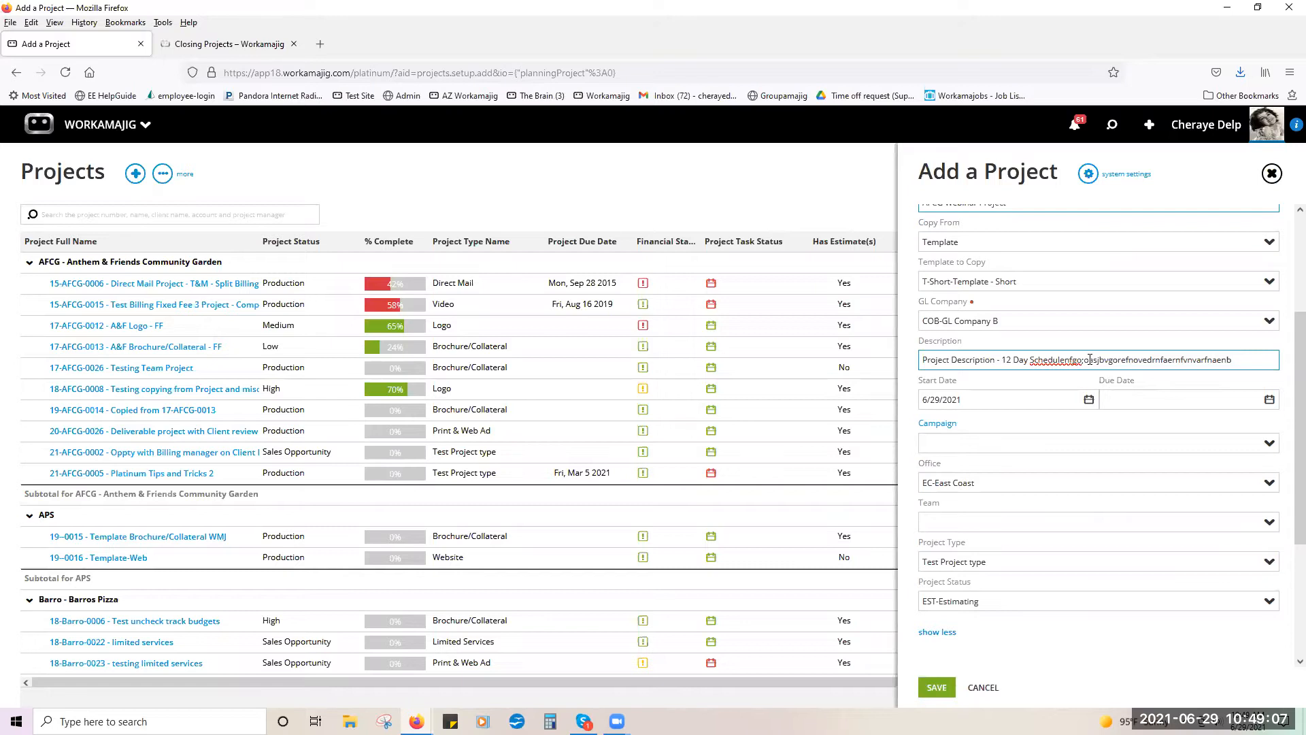
key("BackSpace")
key("BackSpace")
key("BackSpace")
key("BackSpace")
key("BackSpace")
key("BackSpace")
key("BackSpace")
key("BackSpace")
key("BackSpace")
key("BackSpace")
key("BackSpace")
key("BackSpace")
key("BackSpace")
key("BackSpace")
key("BackSpace")
key("BackSpace")
key("BackSpace")
key("BackSpace")
key("BackSpace")
key("BackSpace")
key("BackSpace")
key("BackSpace")
key("BackSpace")
key("BackSpace")
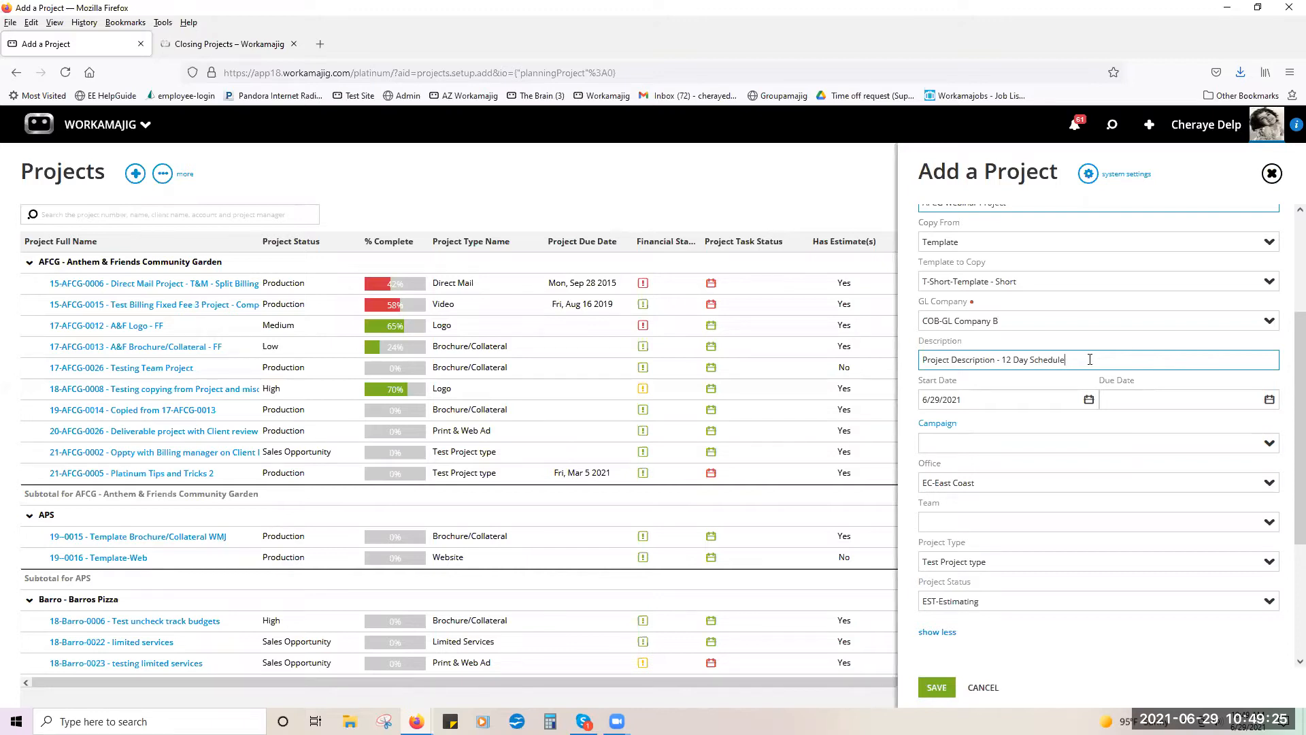
- Set the new project's due date to 7/12/2021
left_click(1089, 400)
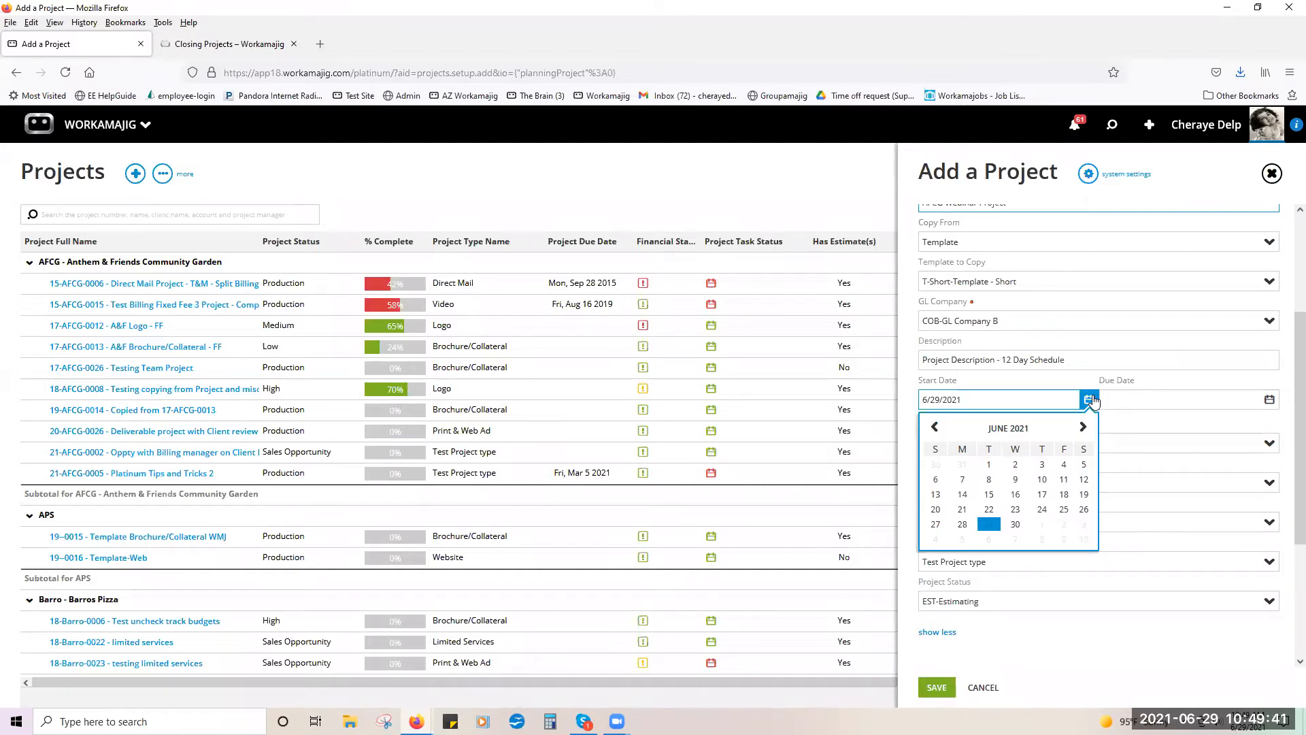
left_click(1117, 392)
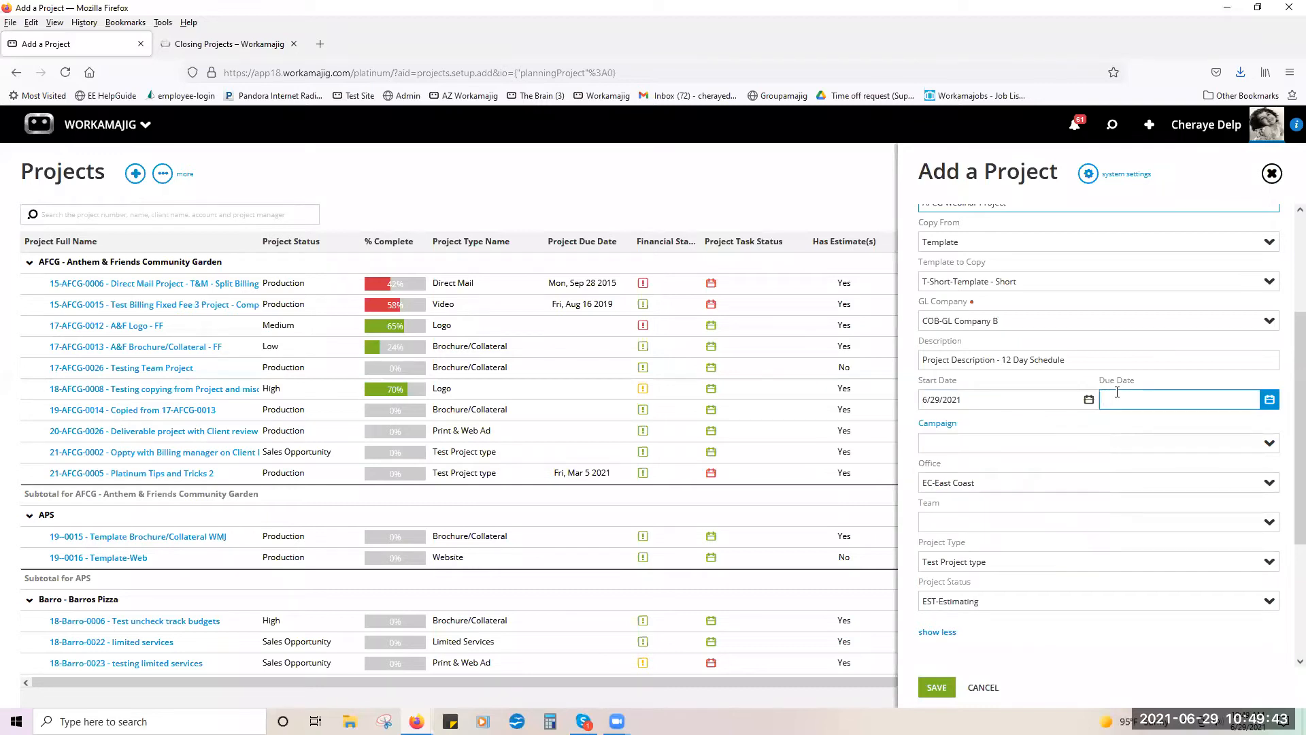
left_click(1271, 402)
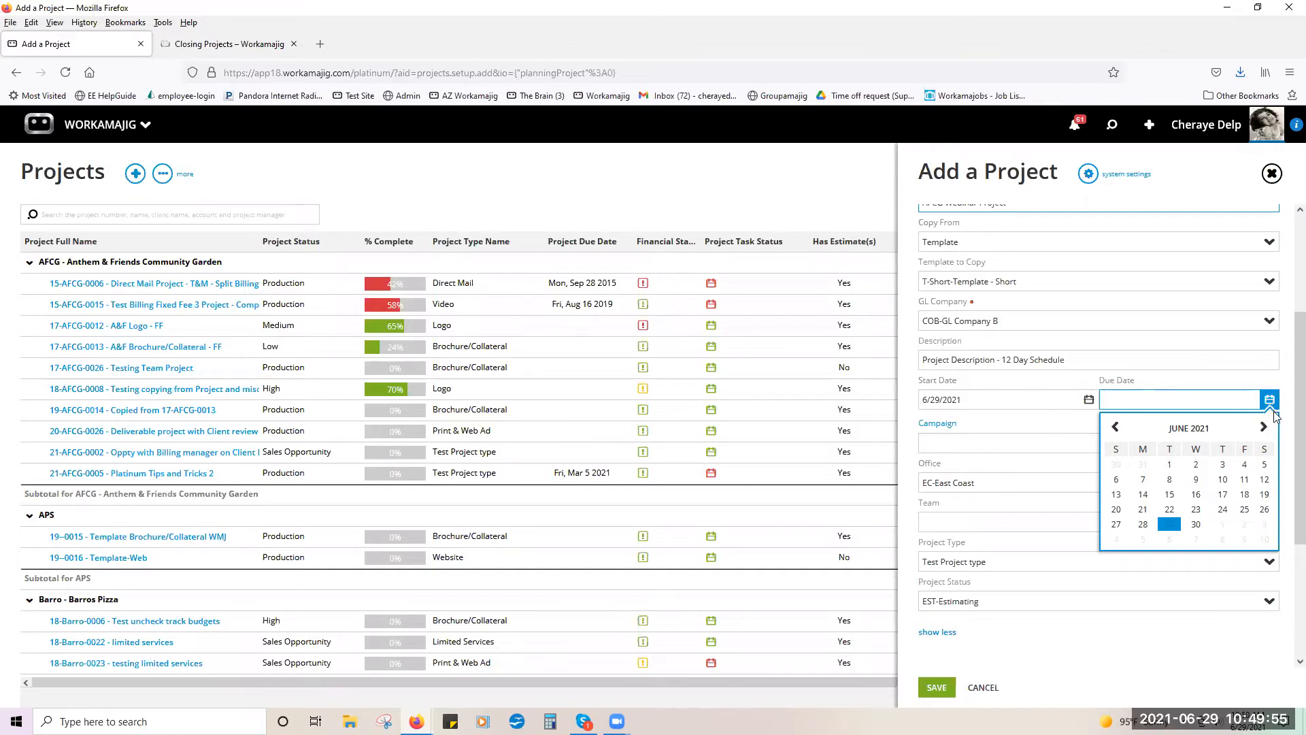
left_click(1264, 427)
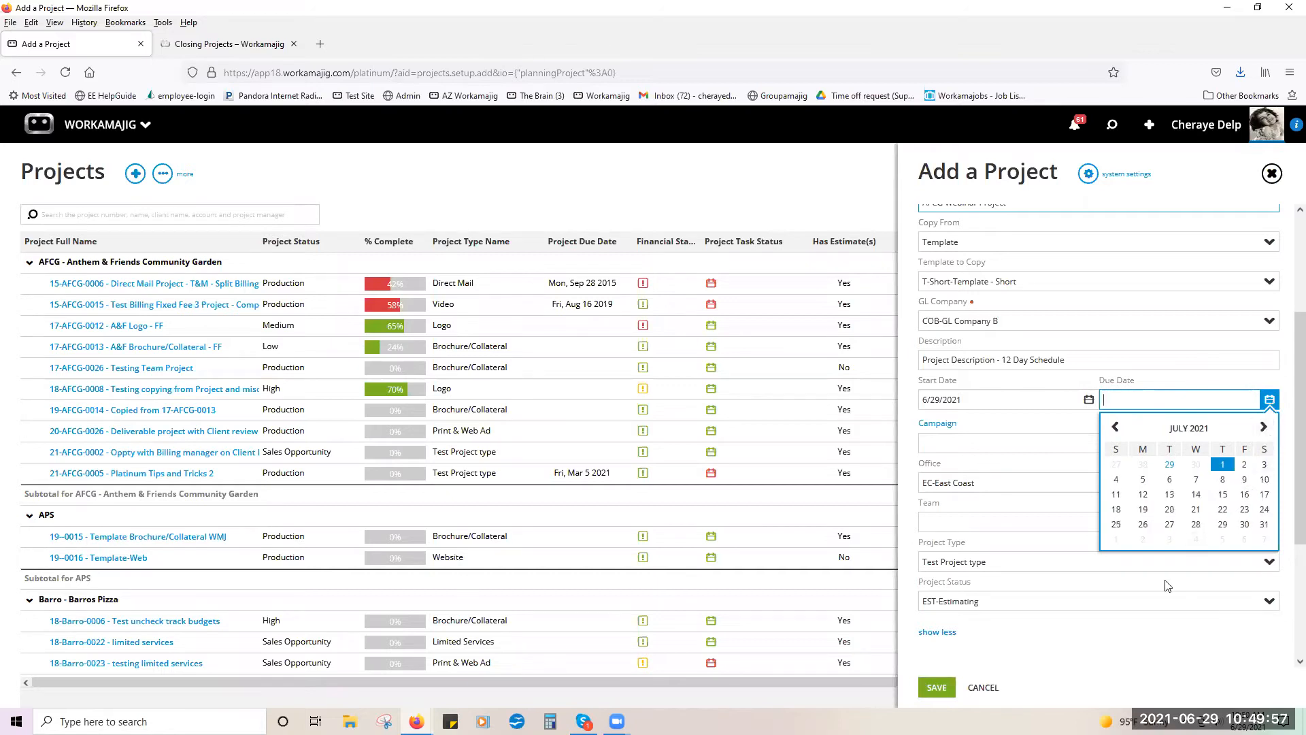
left_click(1144, 494)
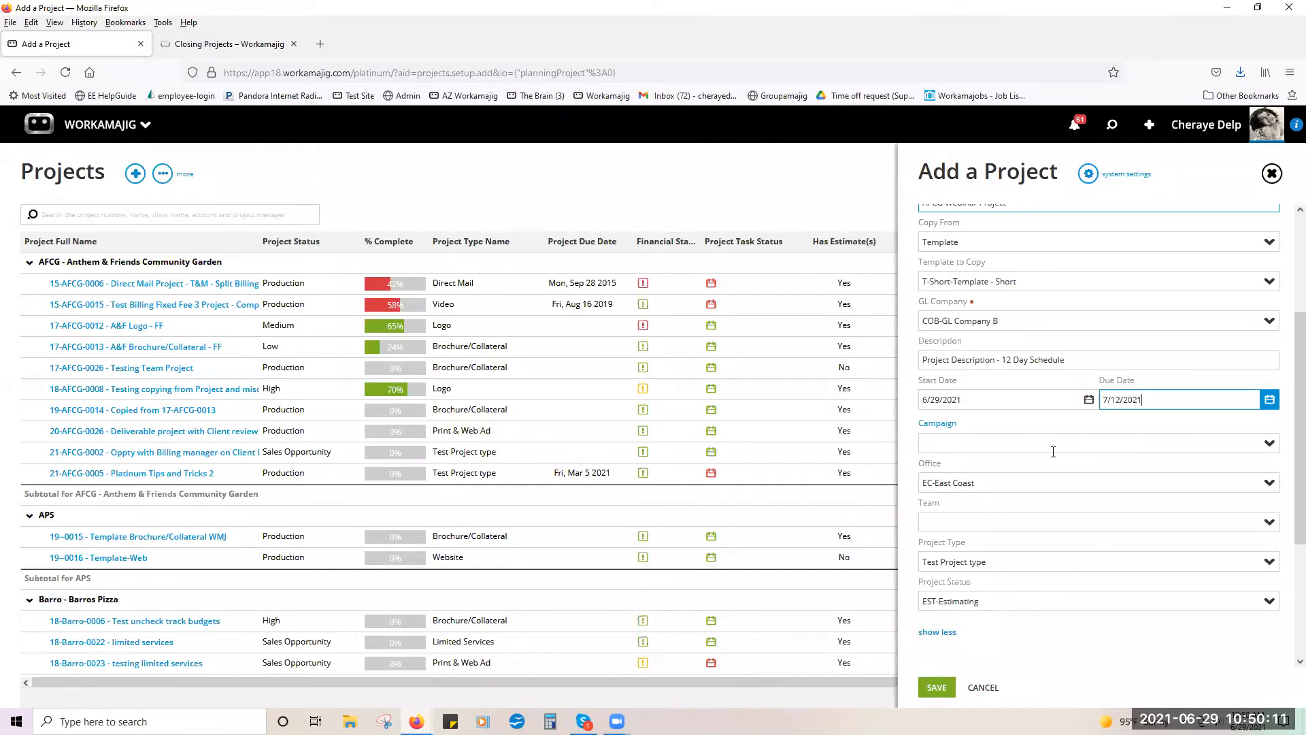
left_click(1267, 443)
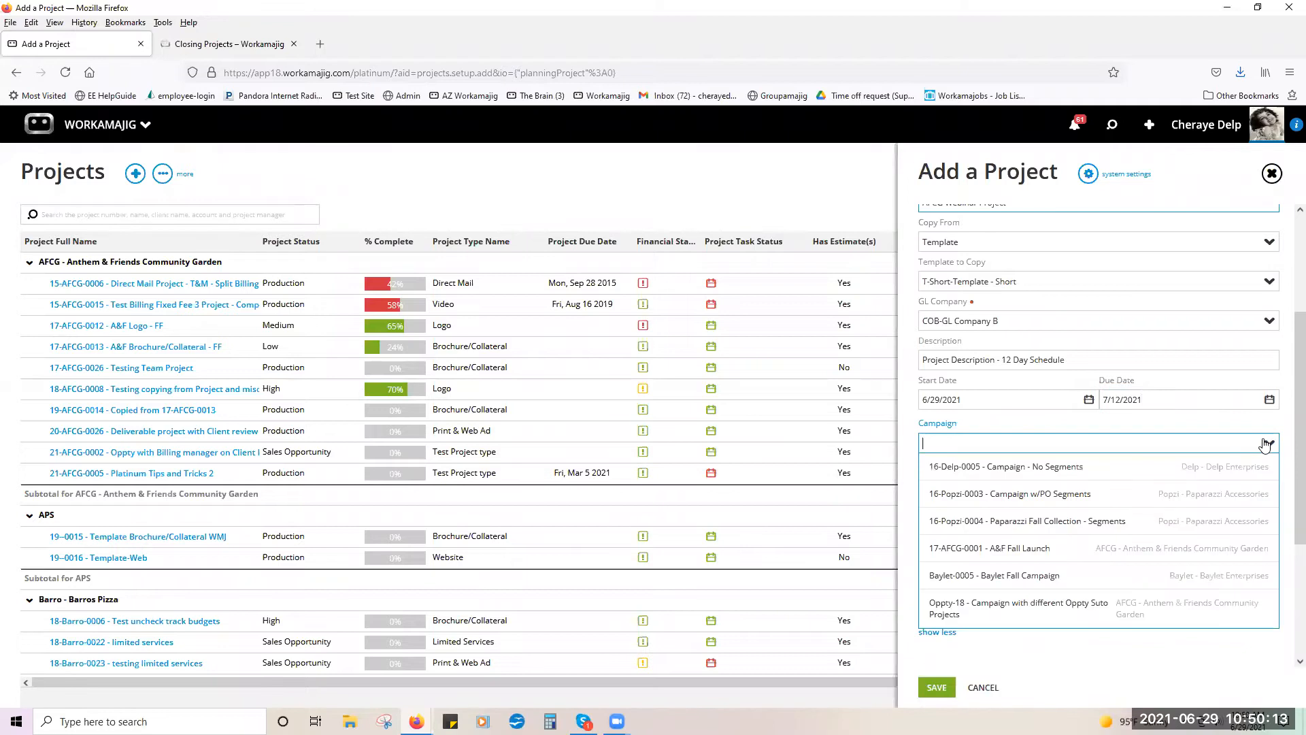
left_click(1117, 555)
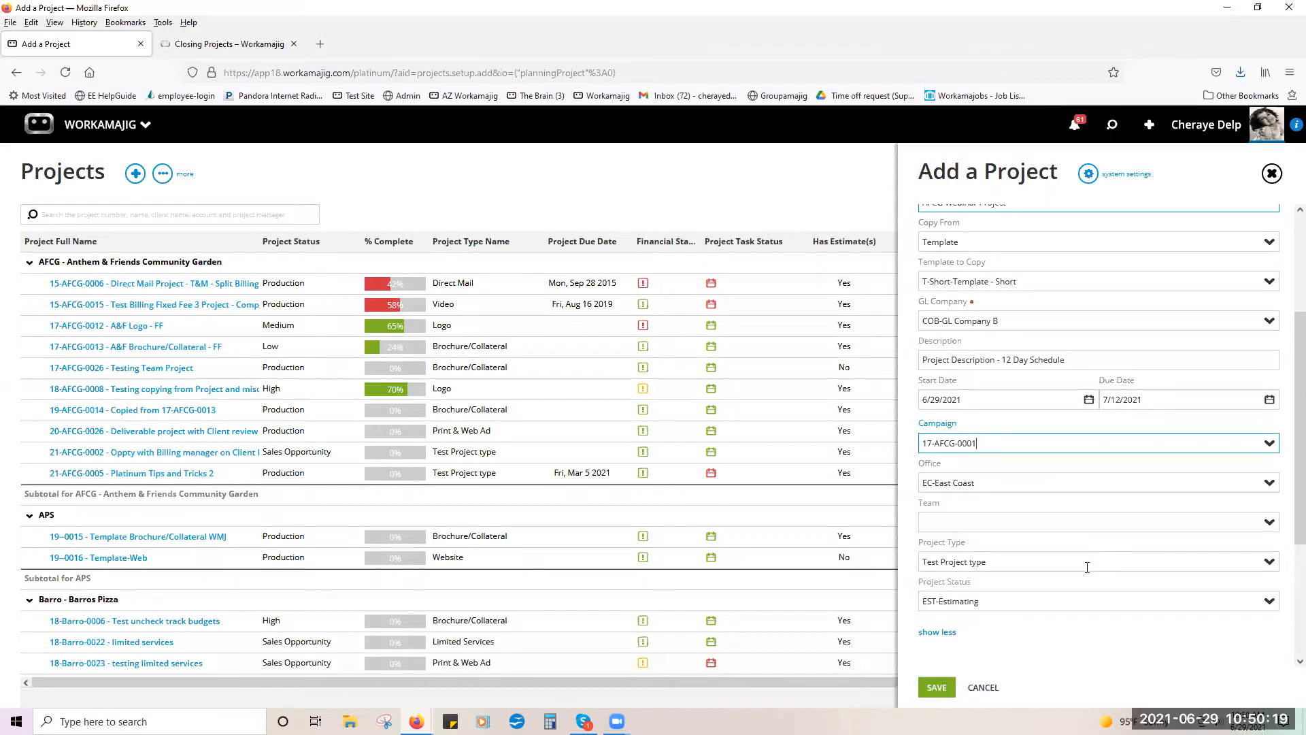
left_click_drag(977, 442, 919, 446)
key("BackSpace")
- Enter a custom budget amount of 5000.00 and save the new project
scroll(931, 463, "down", 2)
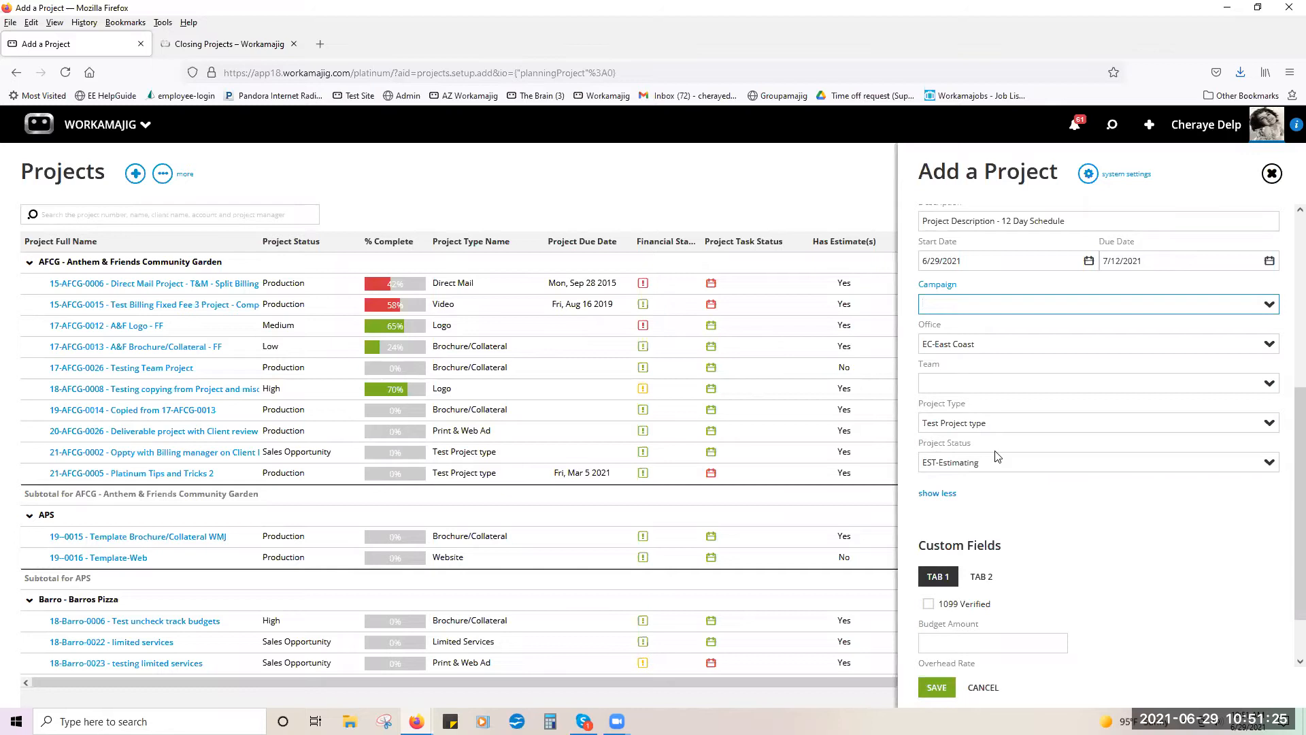
scroll(1041, 456, "down", 2)
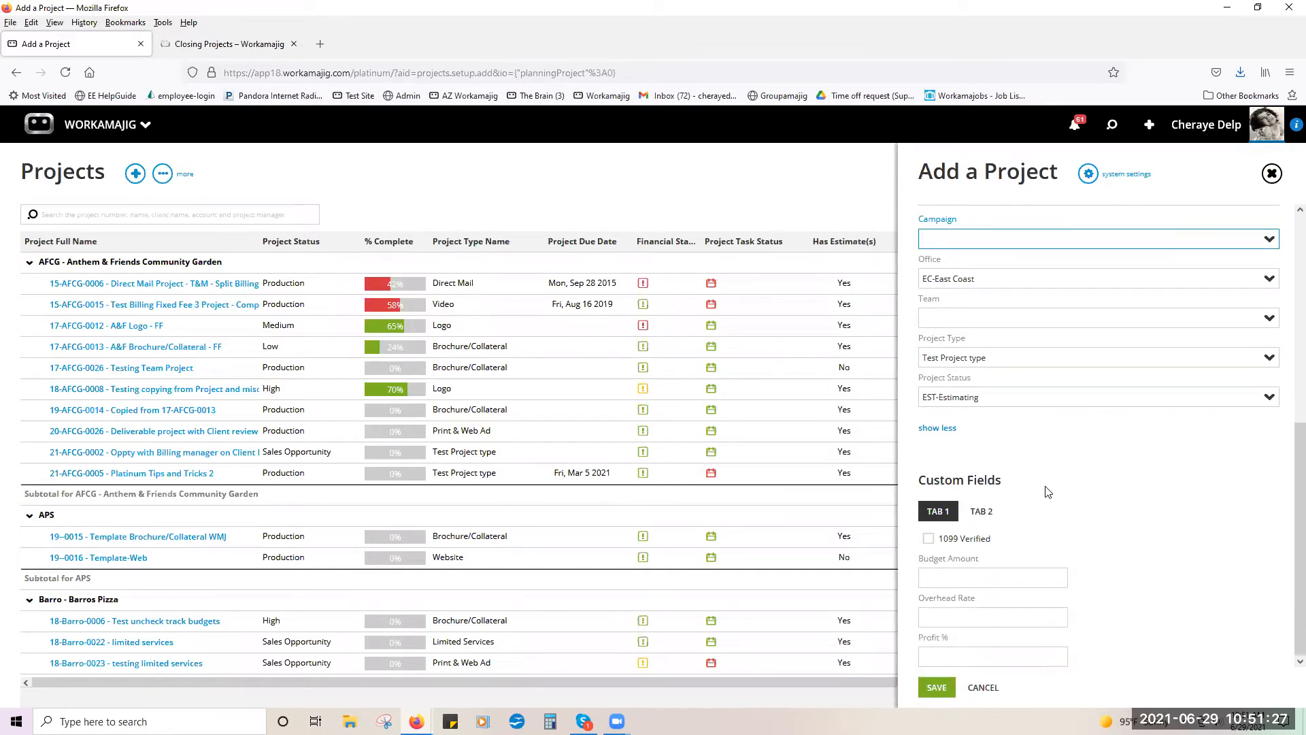
left_click(1005, 578)
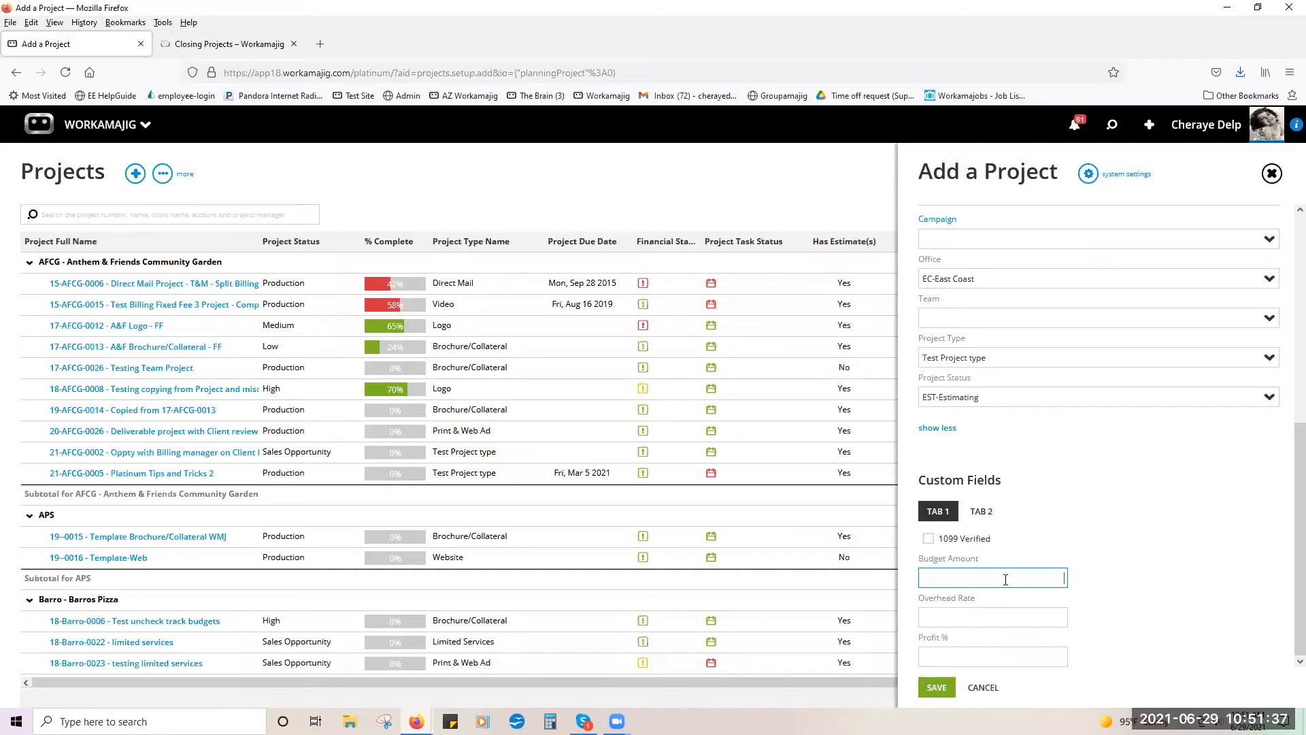
type("5000.00")
left_click(931, 688)
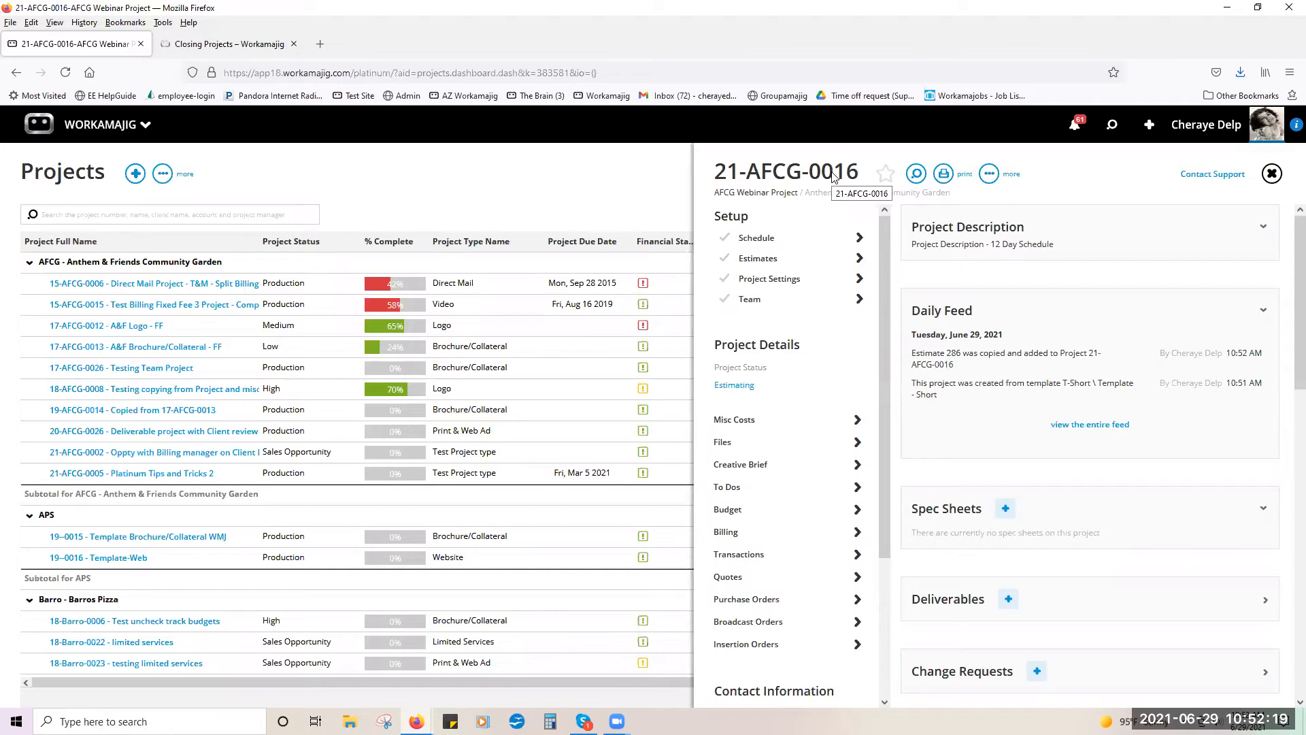
- Open the new project's schedule and set the Production task's duration to 2 days
left_click(814, 238)
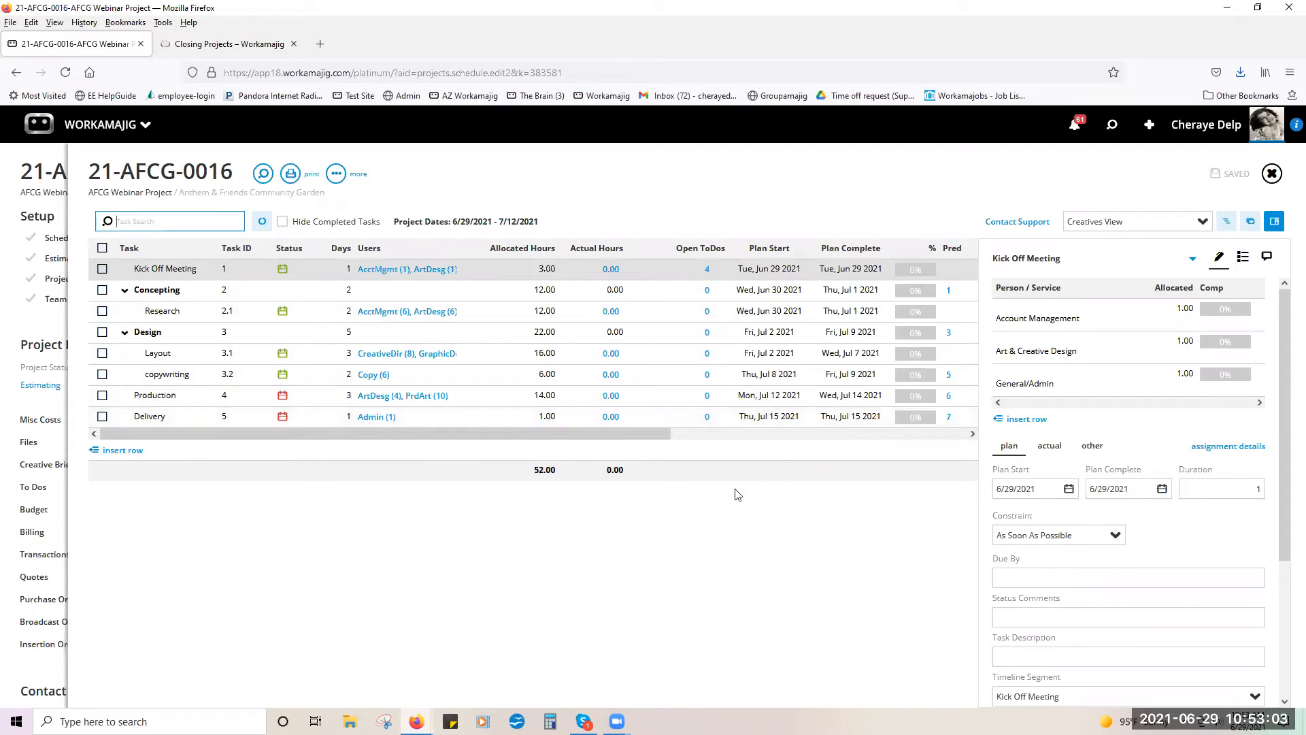
left_click(349, 400)
type("2")
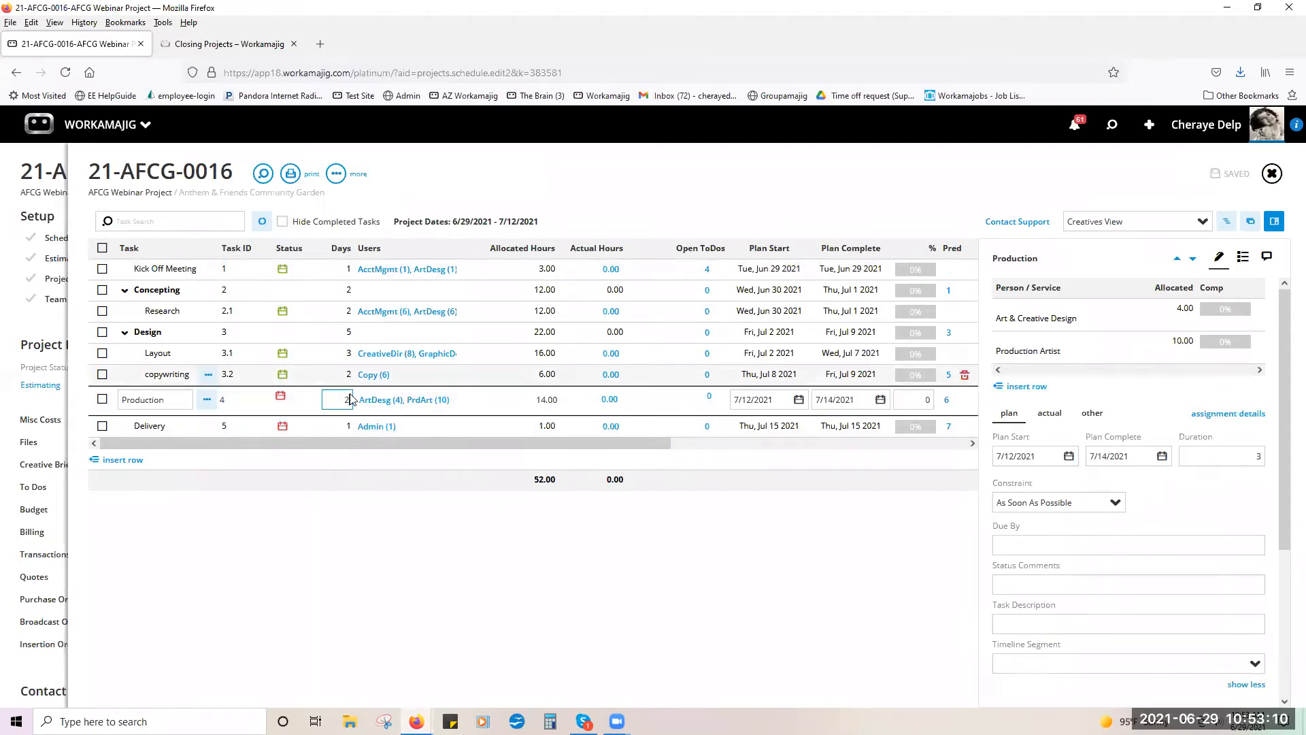
- Set the Layout task's duration to 2 days
left_click(347, 356)
left_click(347, 355)
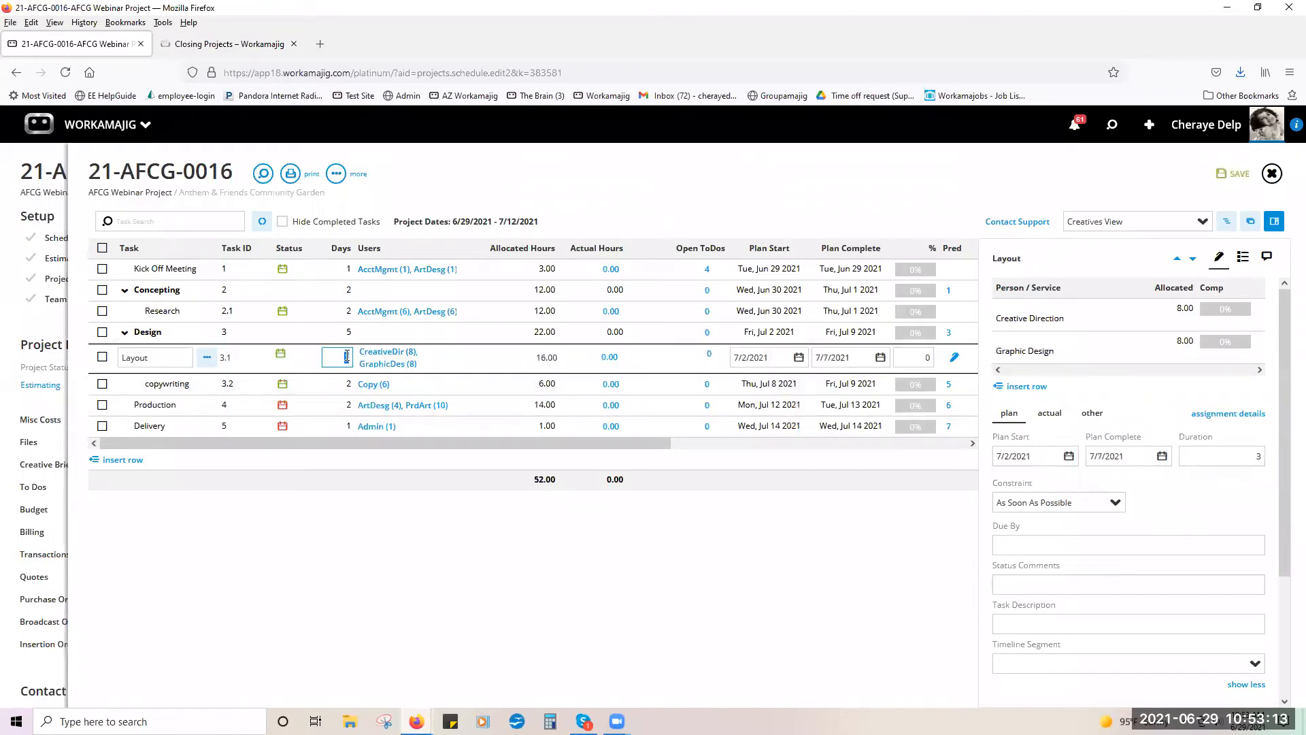
type("2")
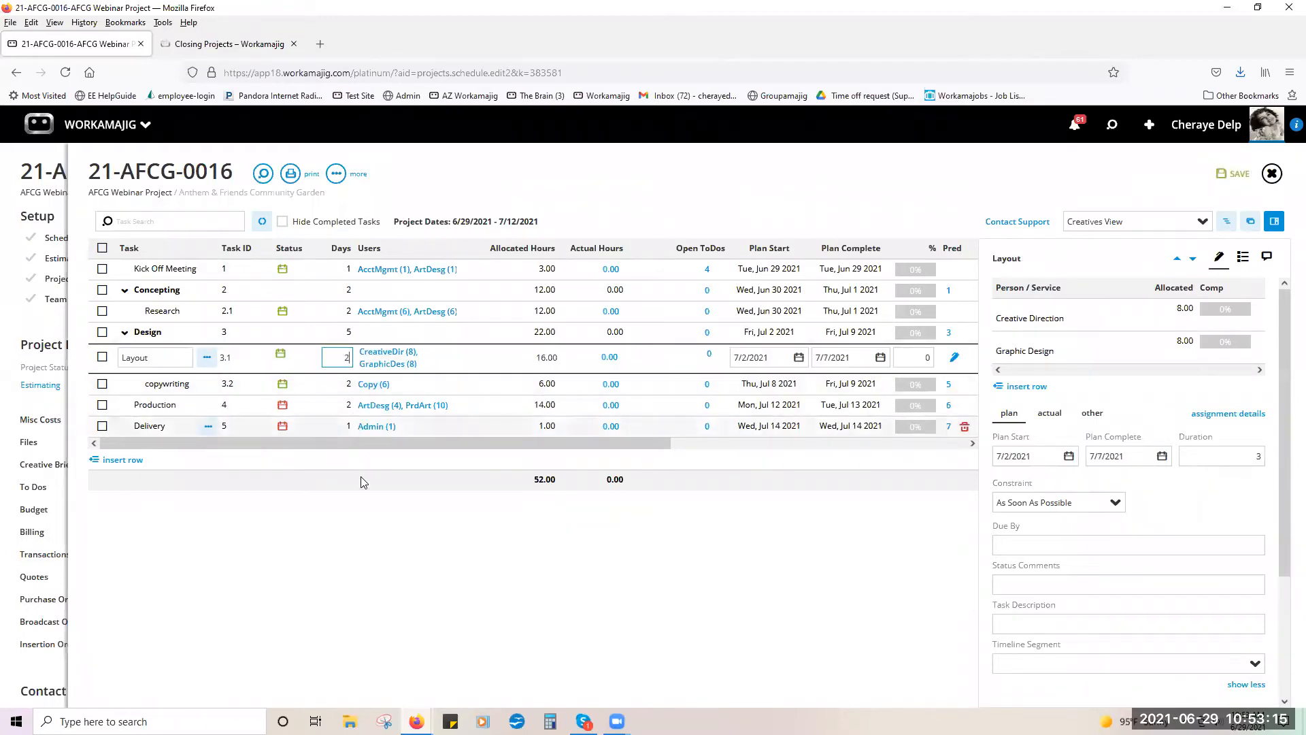
left_click(363, 500)
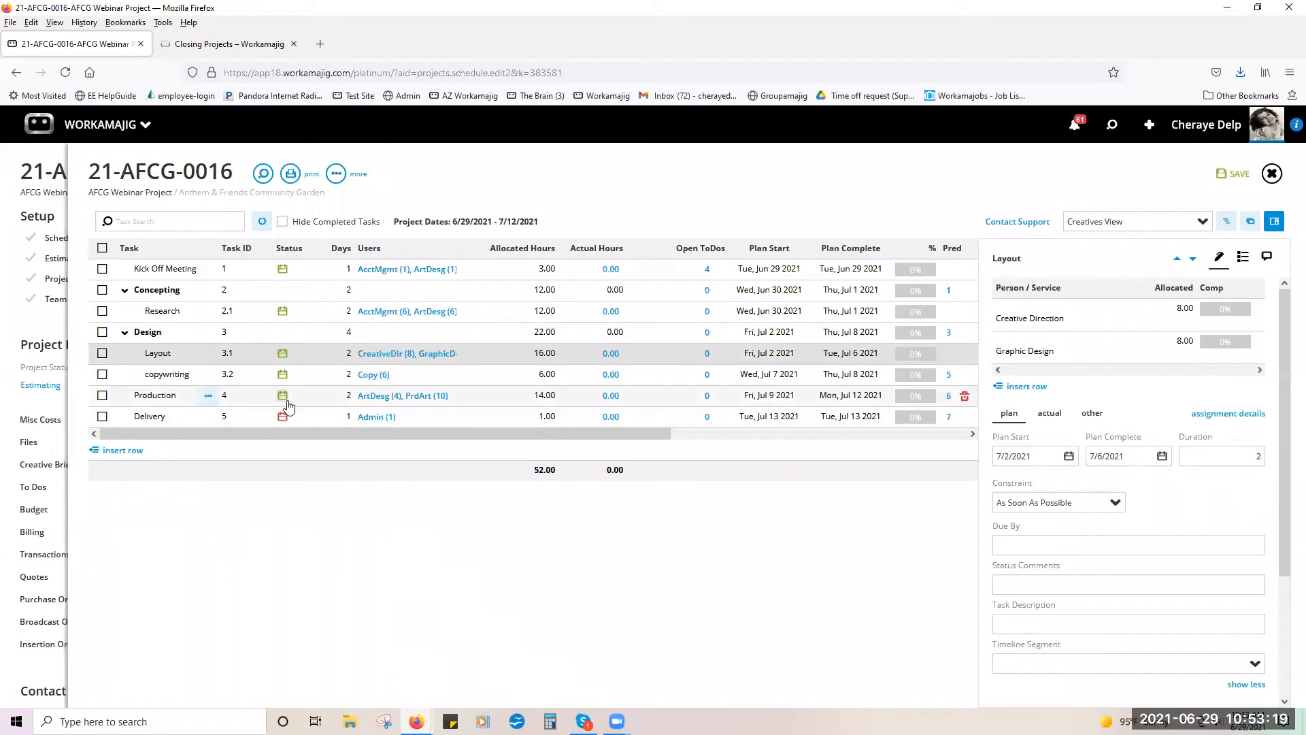
- Set the copywriting task's duration to 1 day and save the schedule
left_click(347, 379)
type("1")
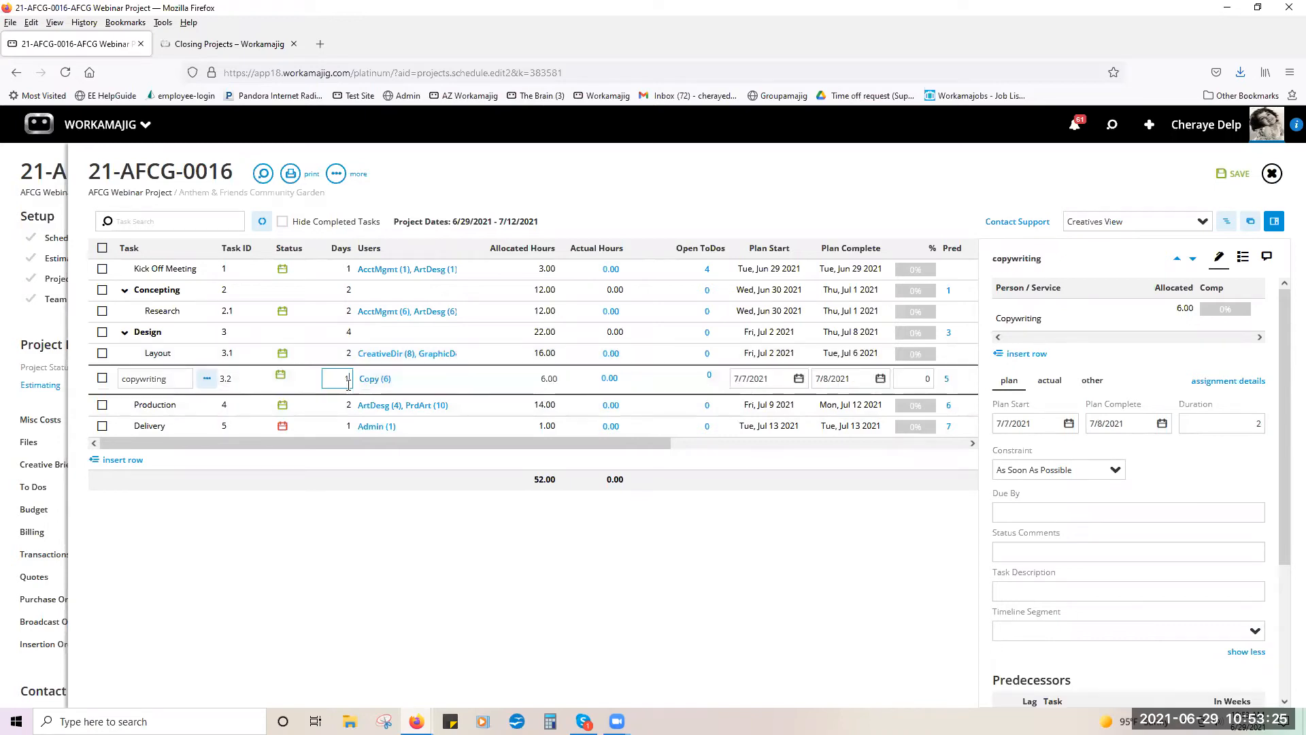
left_click(374, 513)
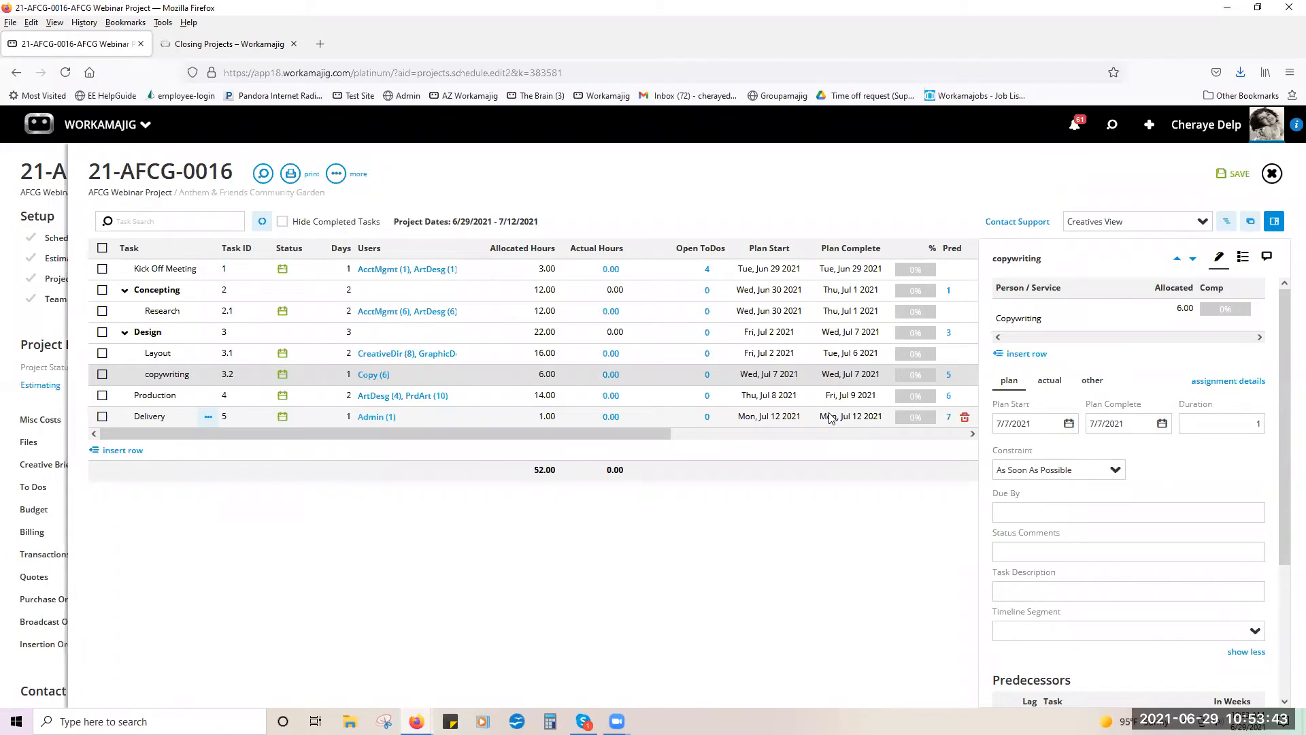
left_click(1231, 175)
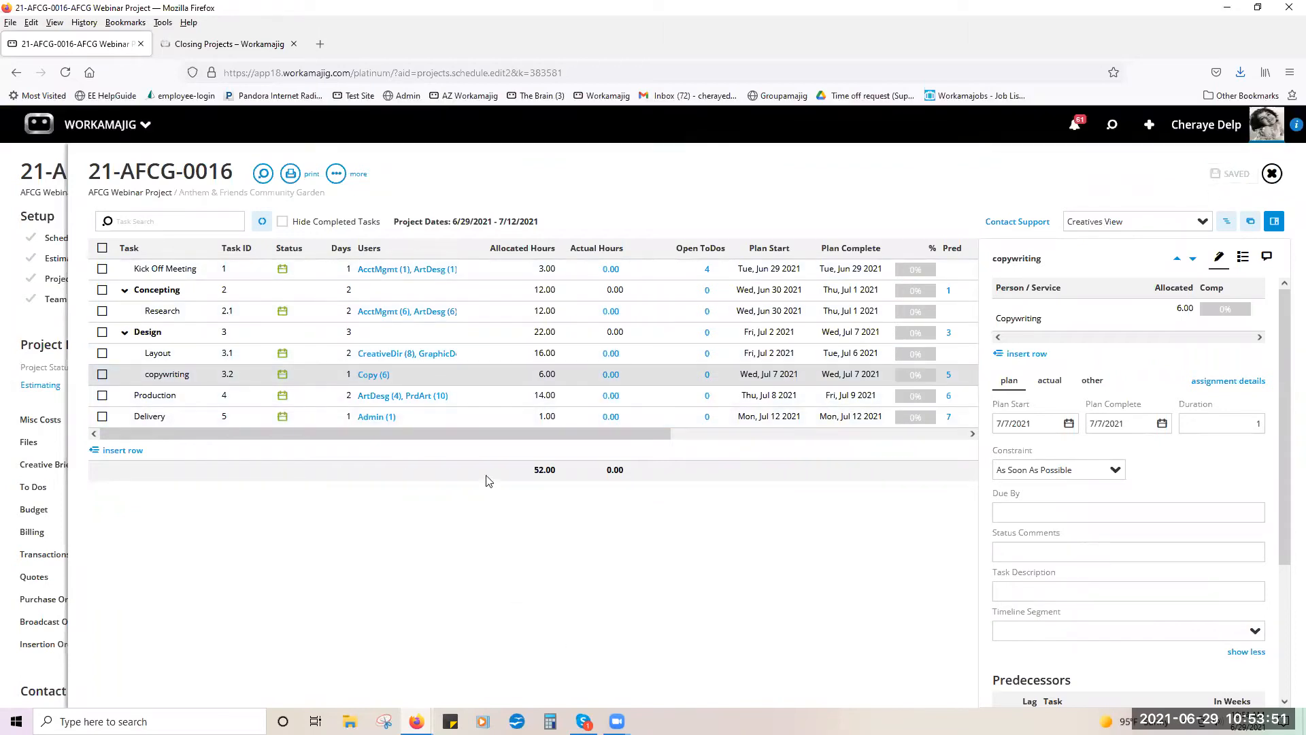
- Examine the Delivery task's other settings, including the project status on task completion, and return to its plan details
left_click(464, 418)
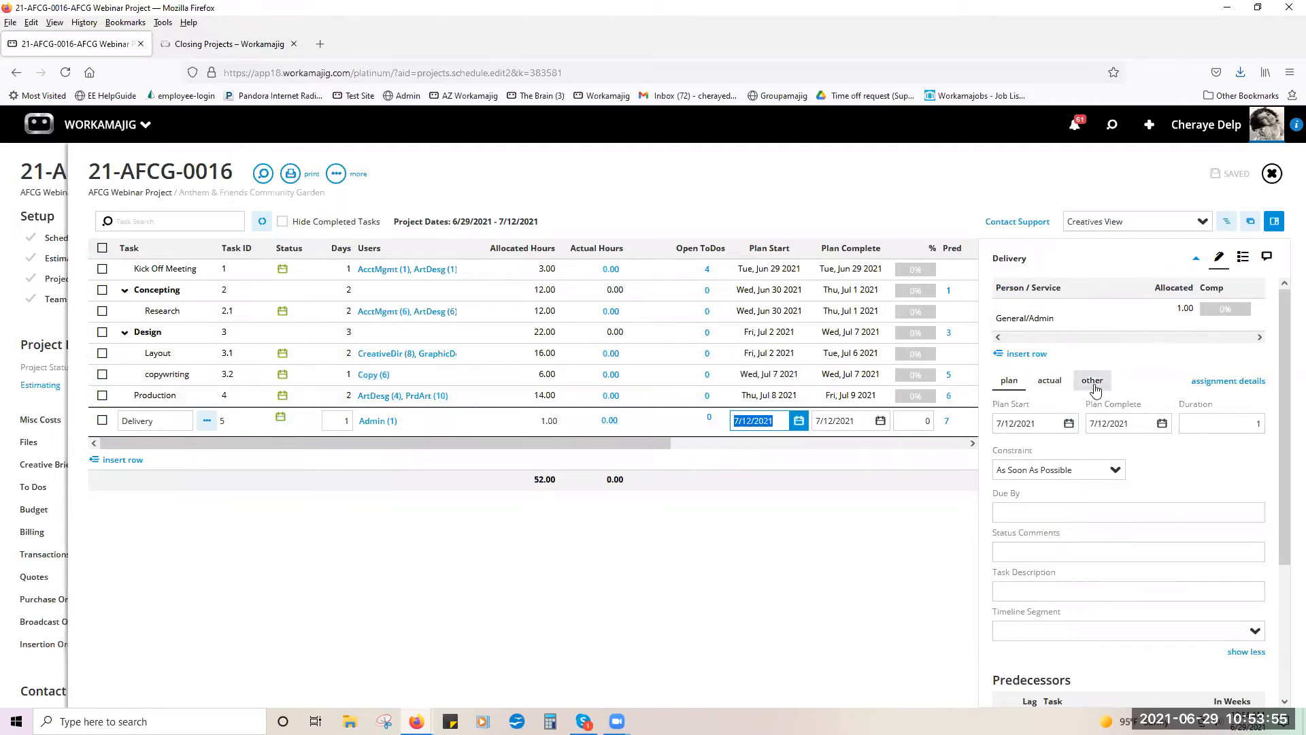
left_click(1093, 381)
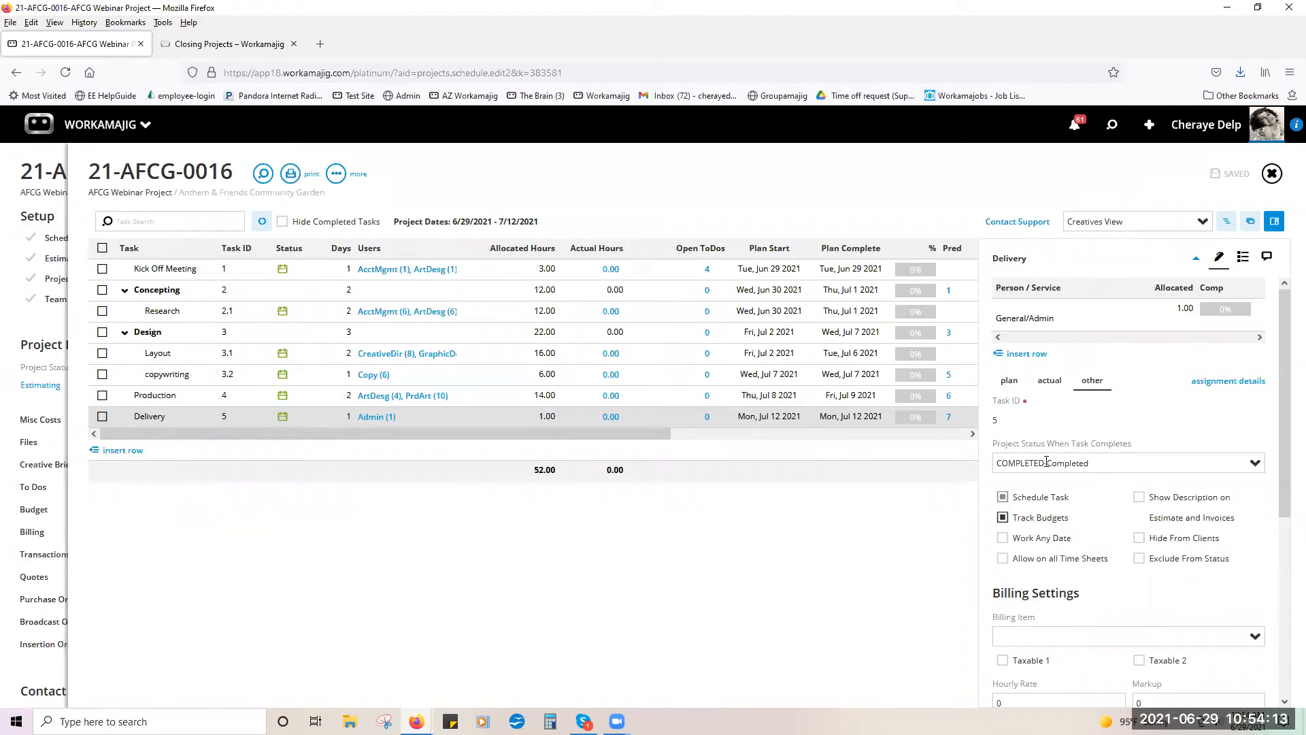
left_click(1009, 384)
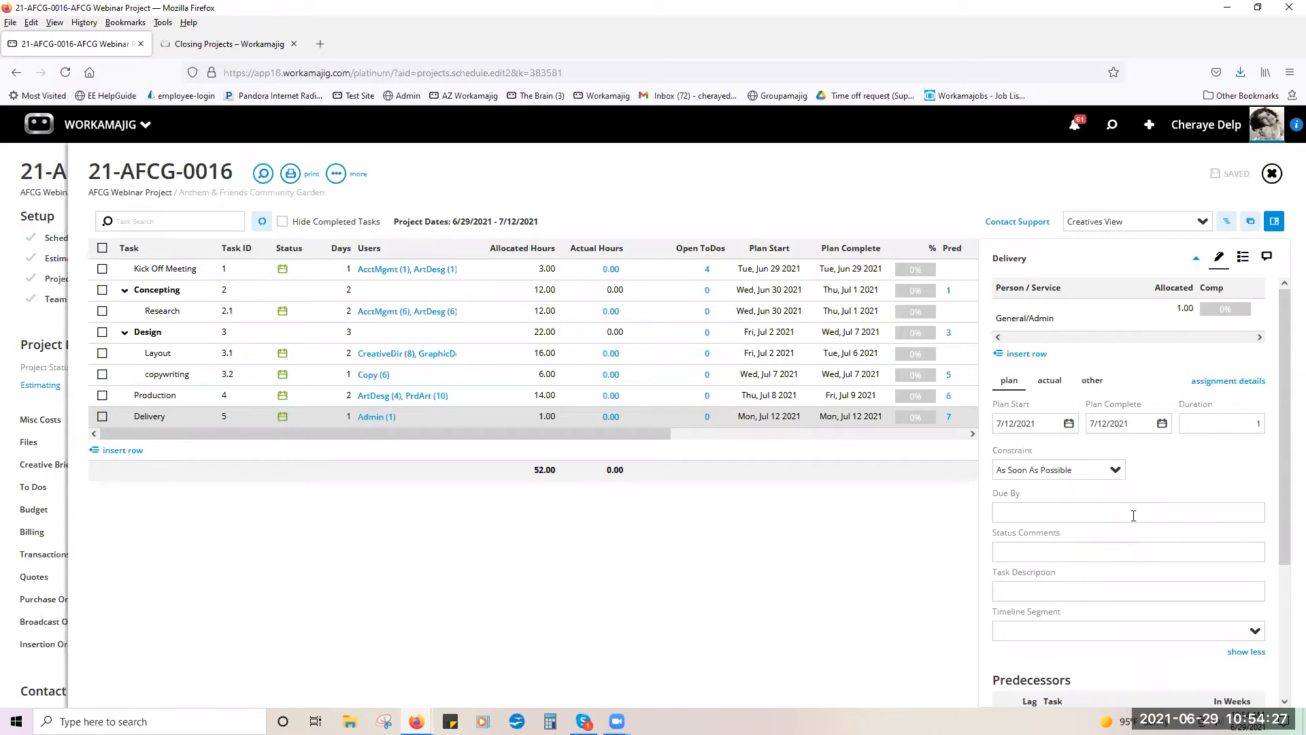
- Hide the task details, view the template tasks that can be copied into the schedule, and close the schedule
left_click(1274, 222)
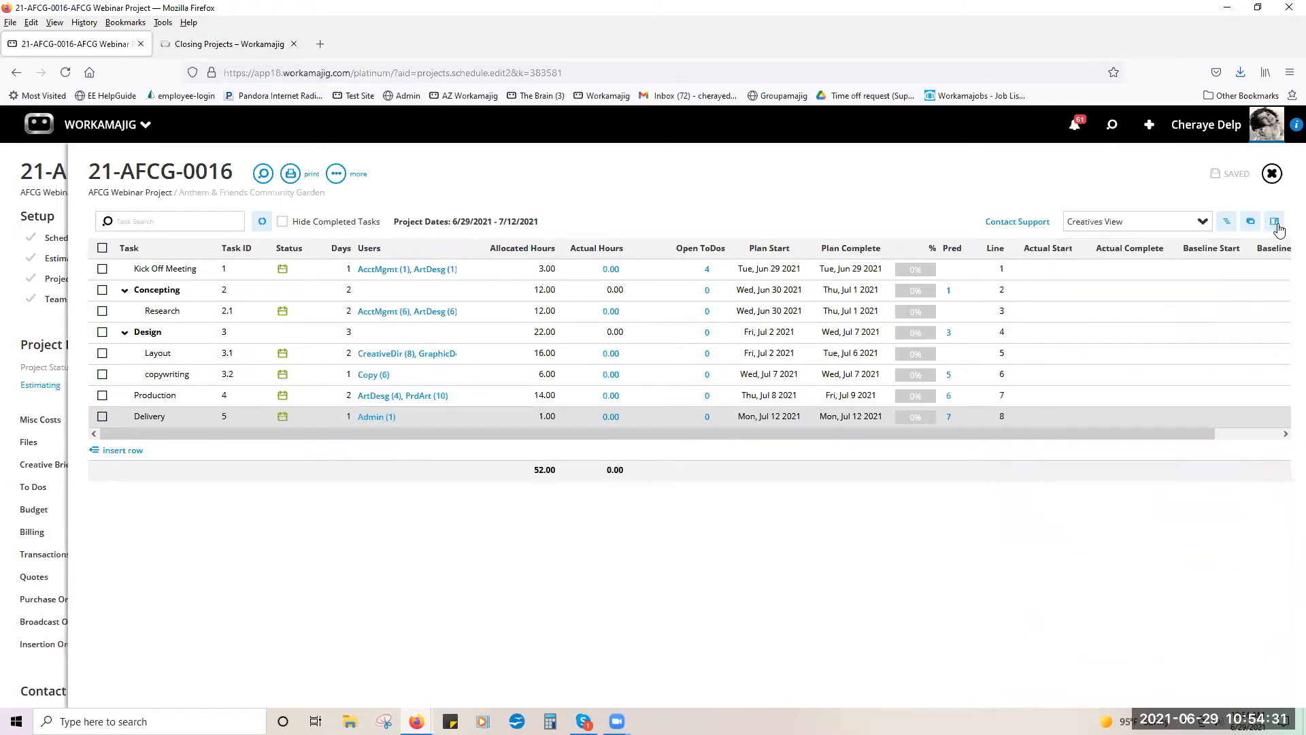
left_click(1251, 221)
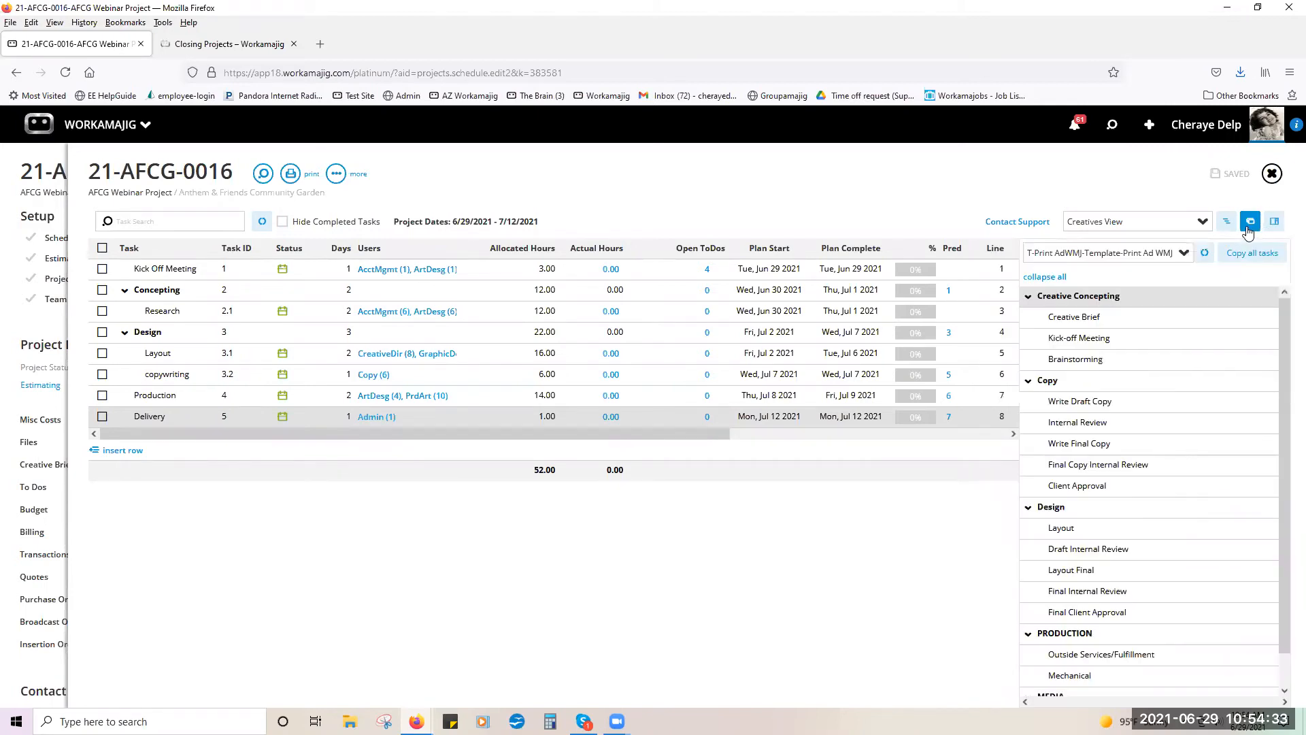
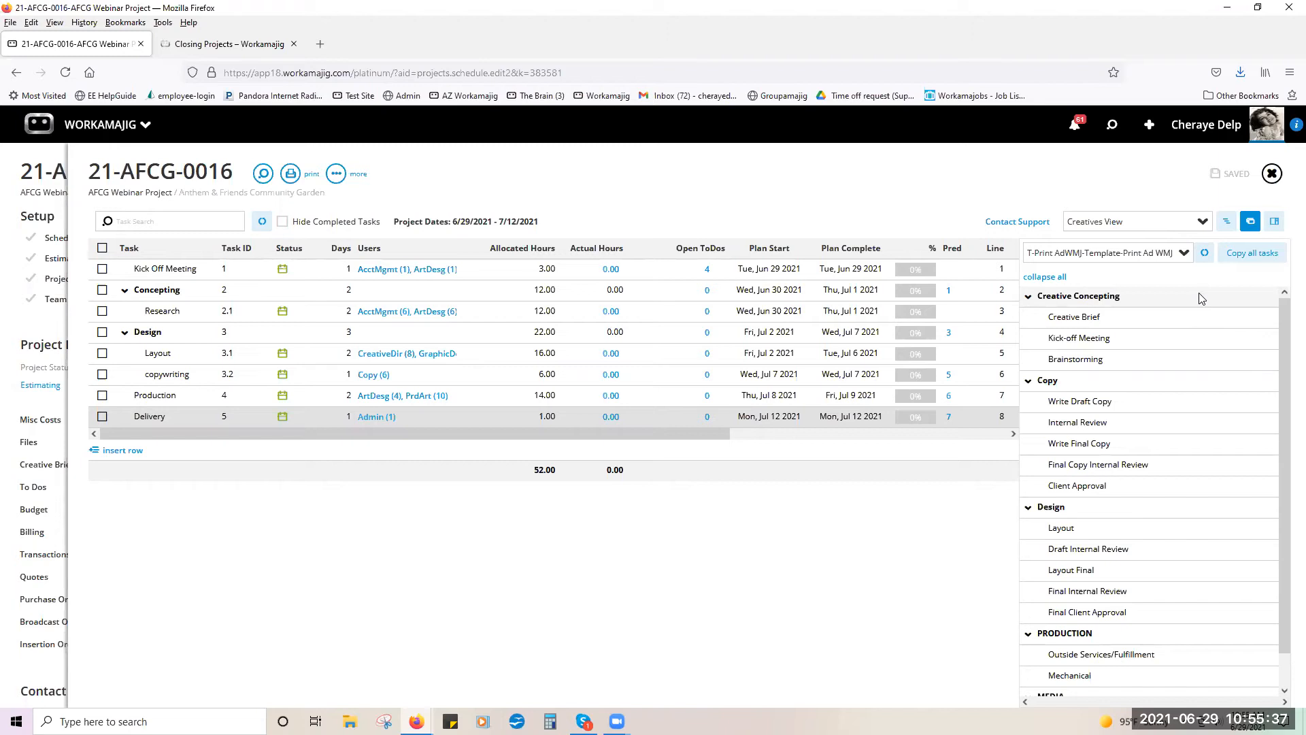
left_click(1250, 221)
left_click(1271, 175)
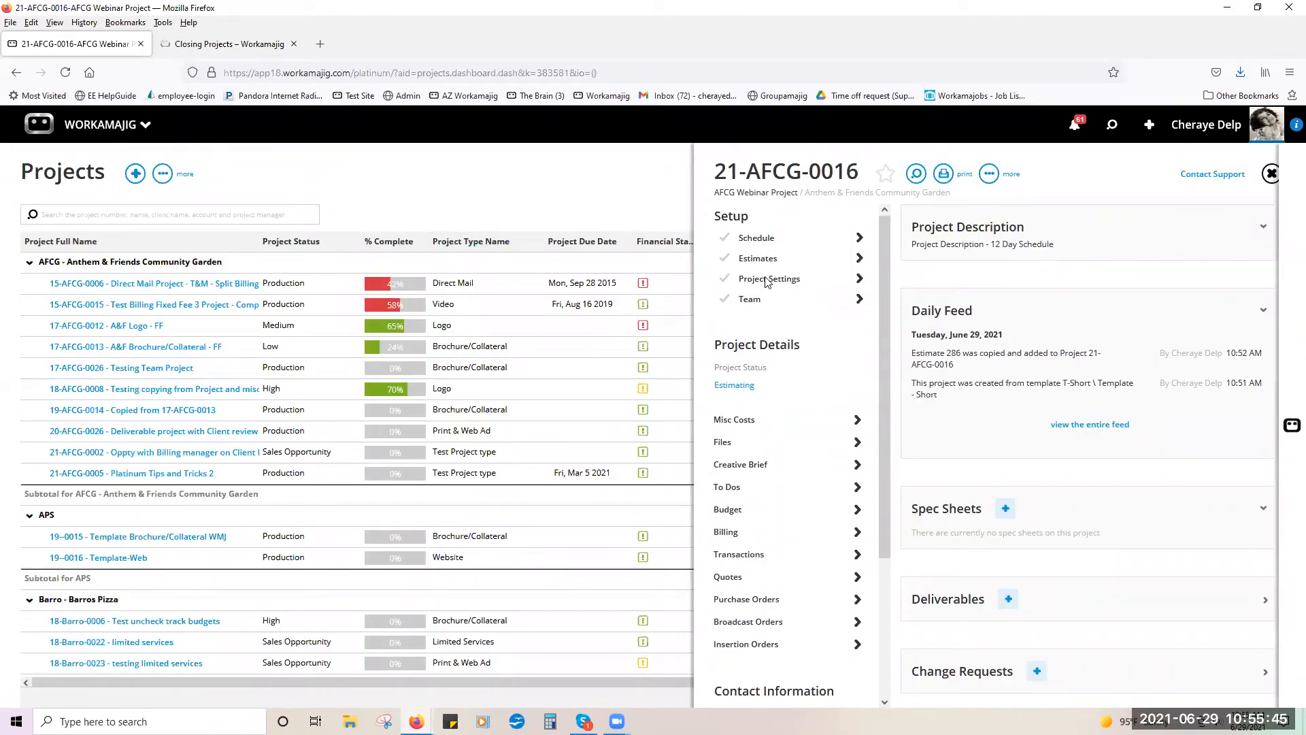
- Review the project's general, billing options, custom fields and accounting settings, and mark Project Settings as complete in the setup list
left_click(768, 280)
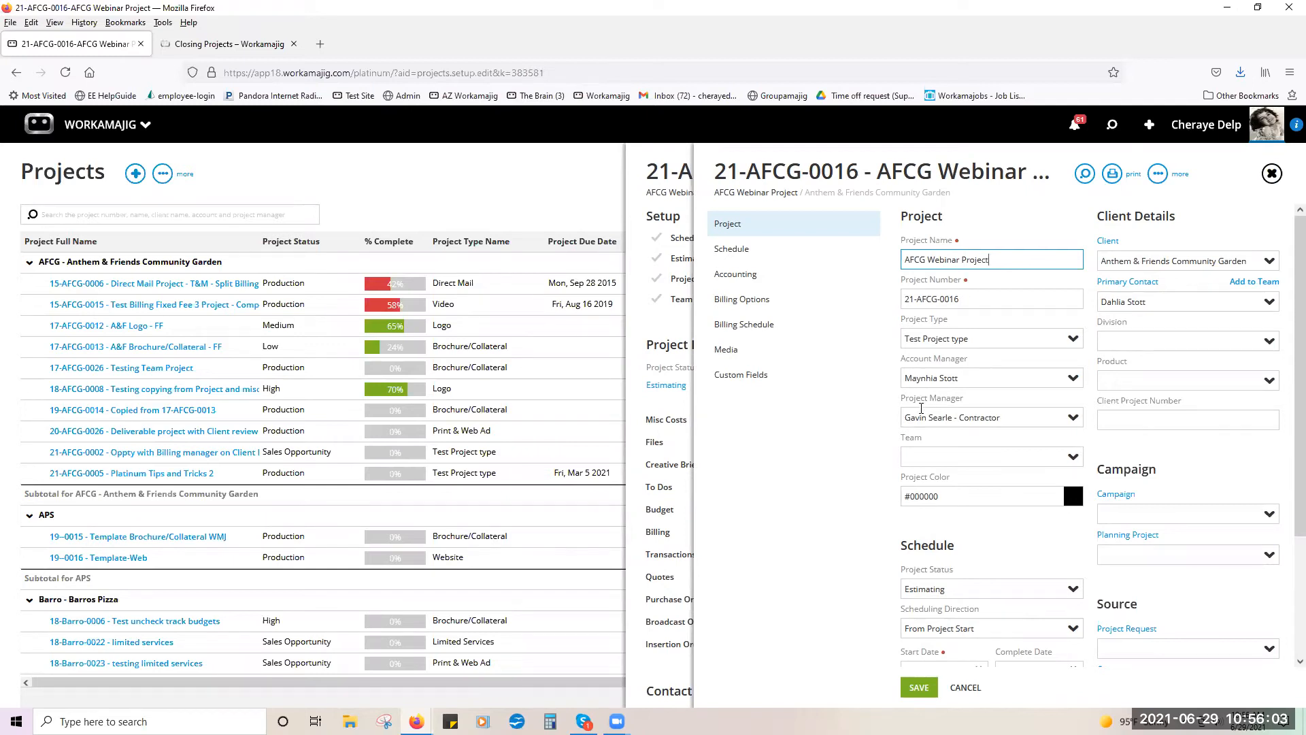
scroll(941, 494, "down", 1)
scroll(942, 494, "down", 3)
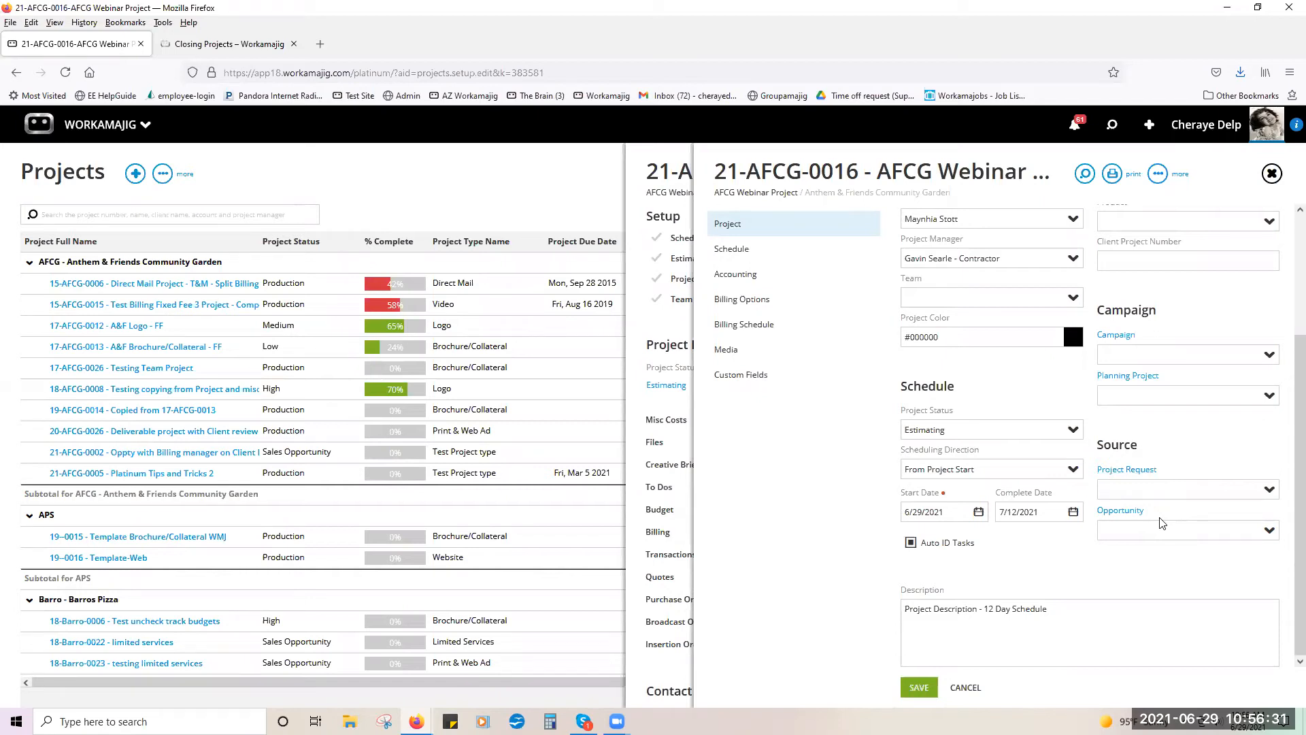
left_click(746, 300)
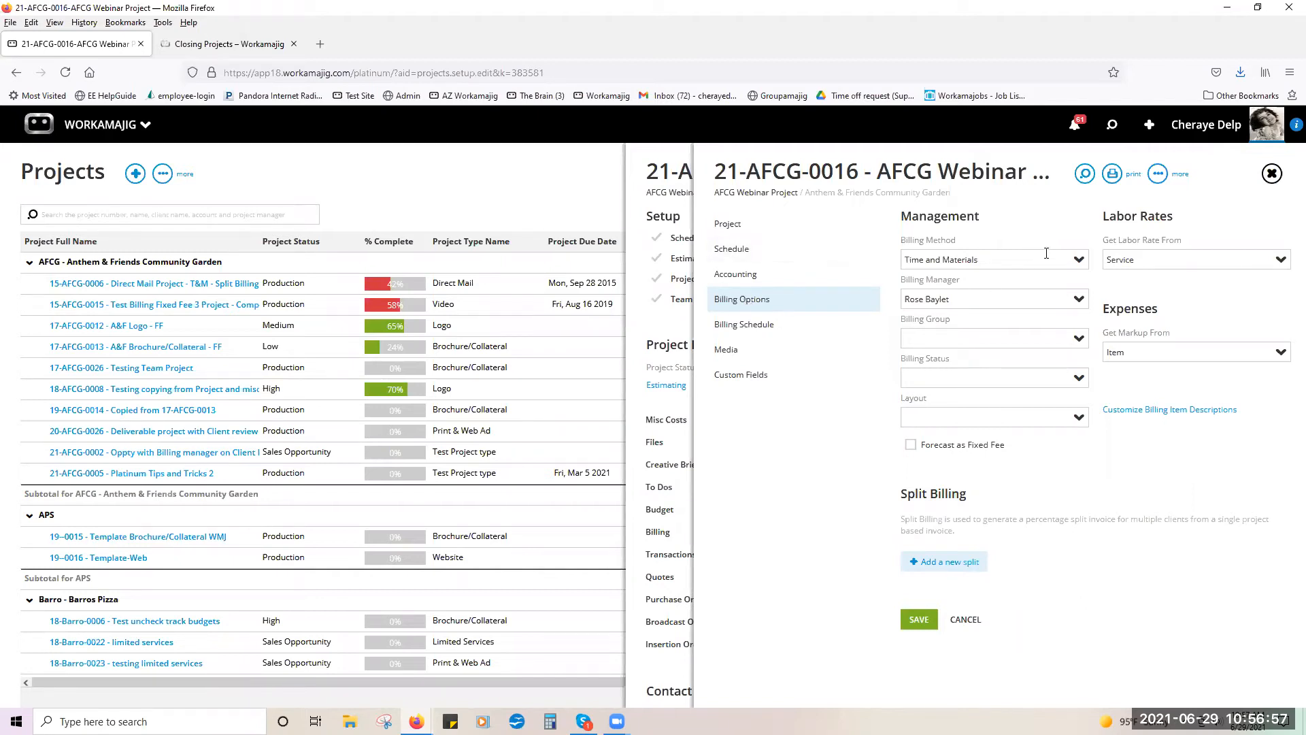
left_click(1074, 264)
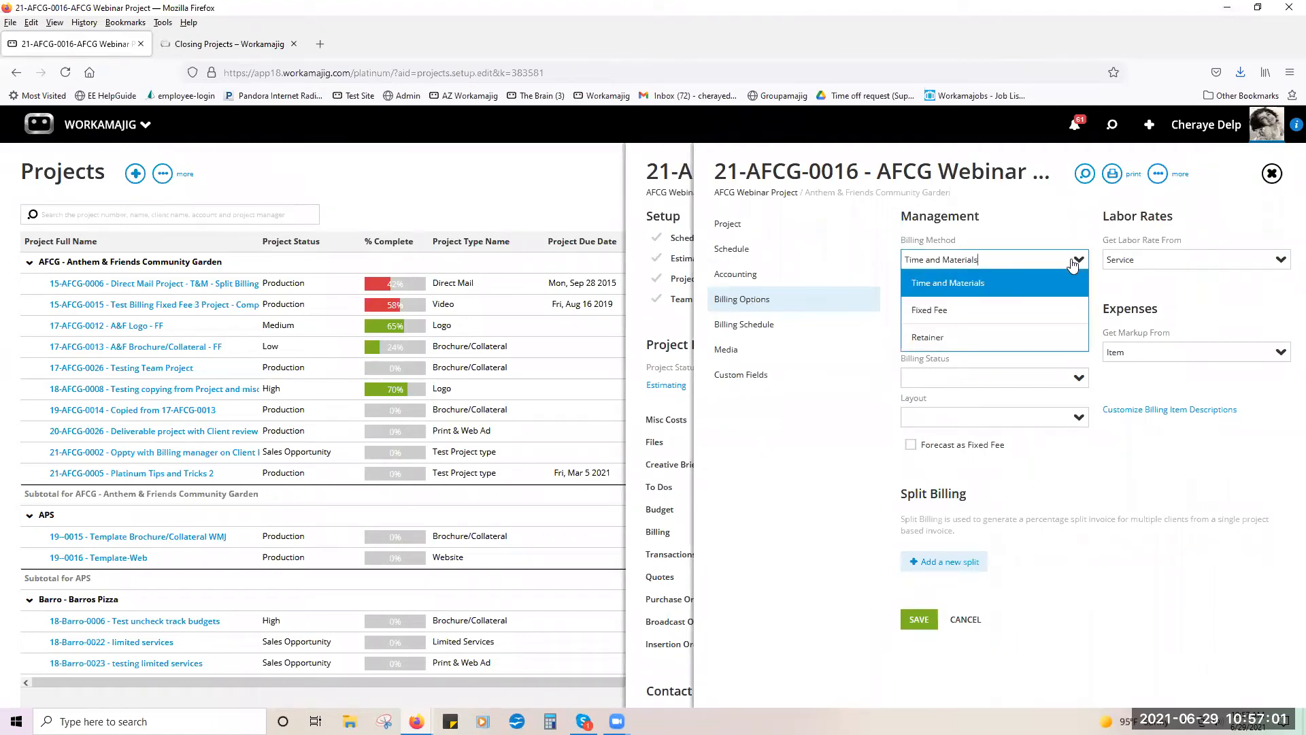
left_click(1059, 230)
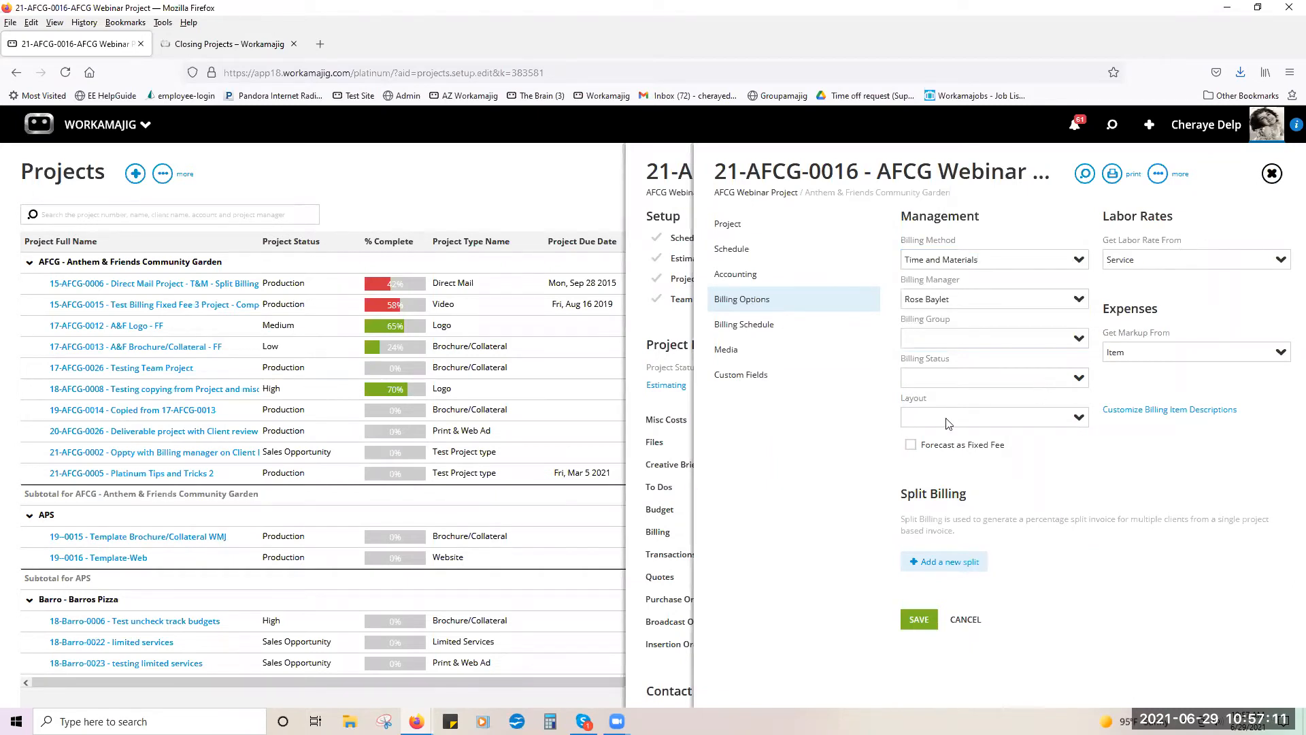
left_click(741, 387)
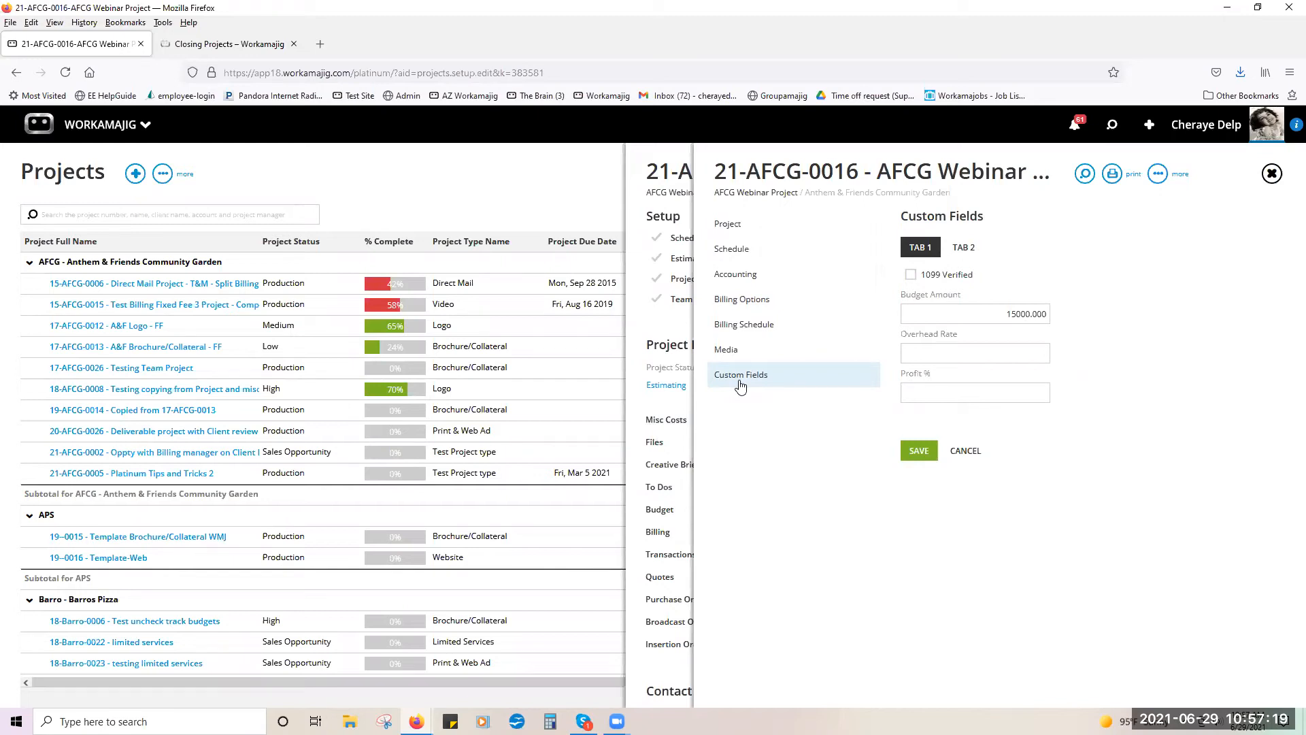
left_click(723, 279)
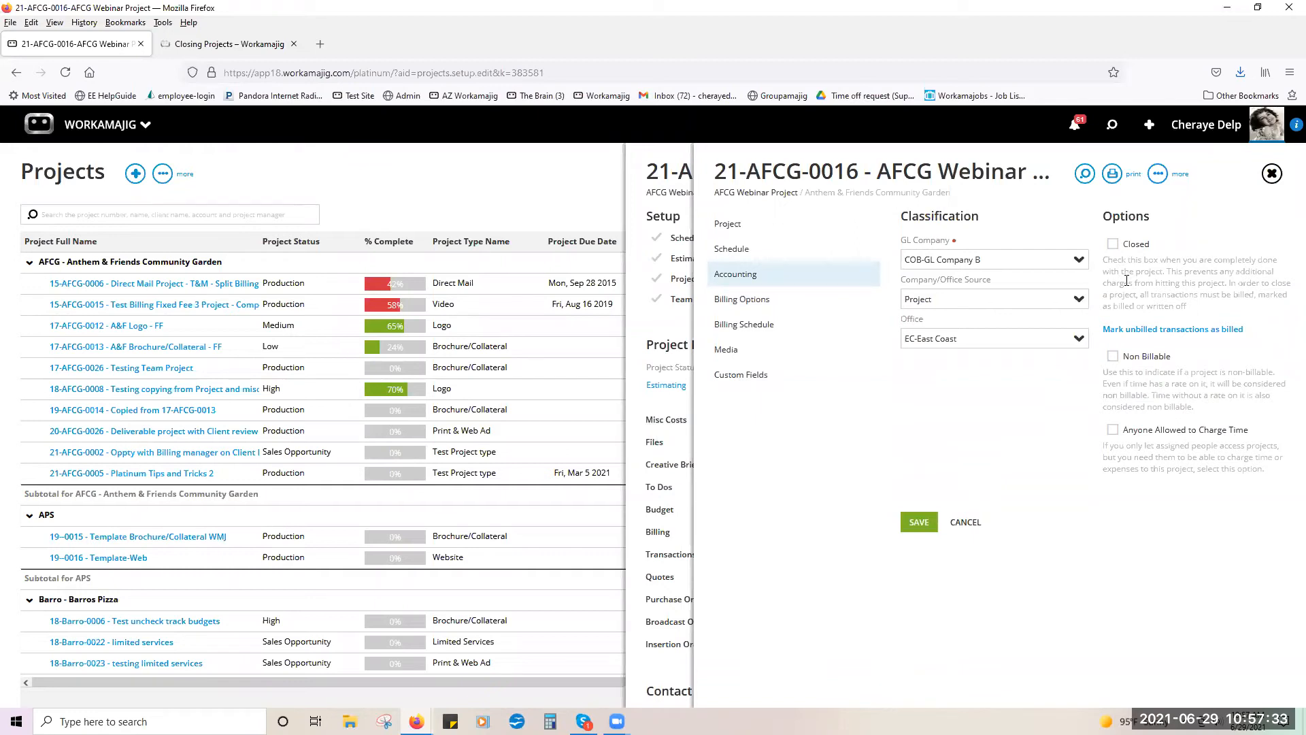
left_click(1270, 176)
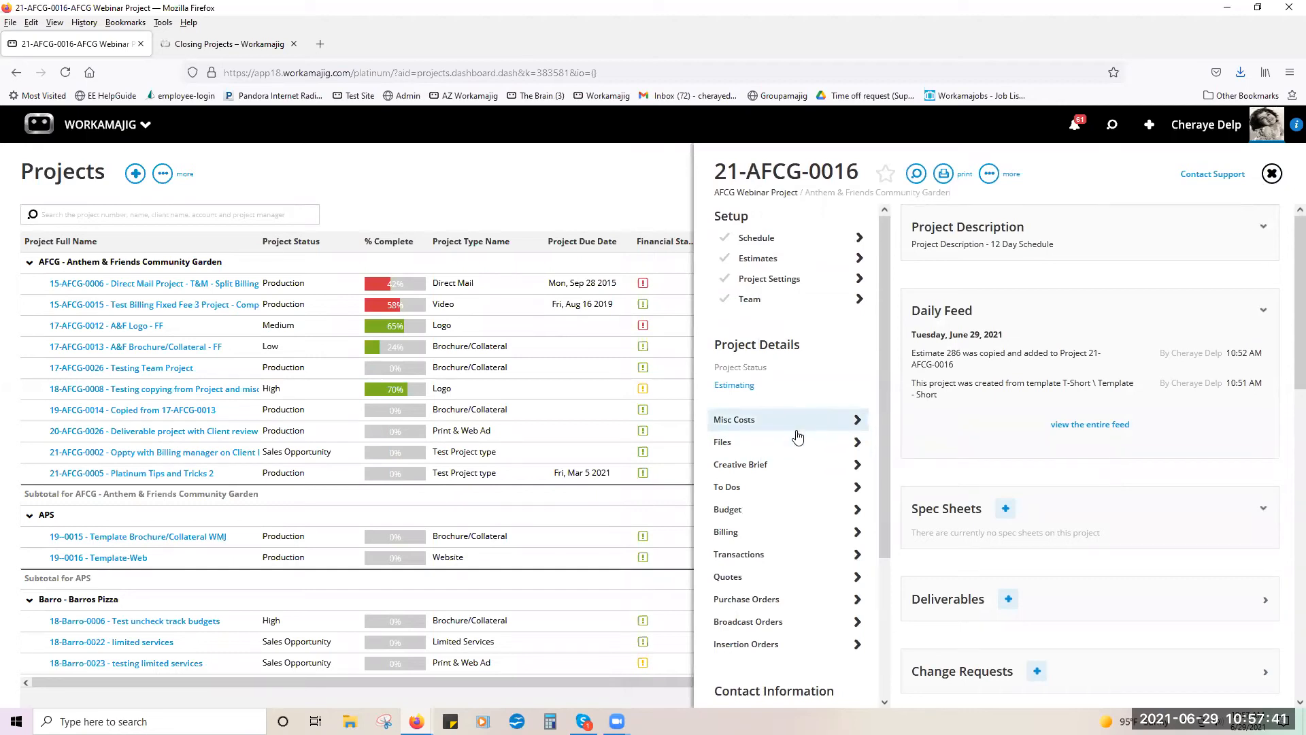
left_click(723, 282)
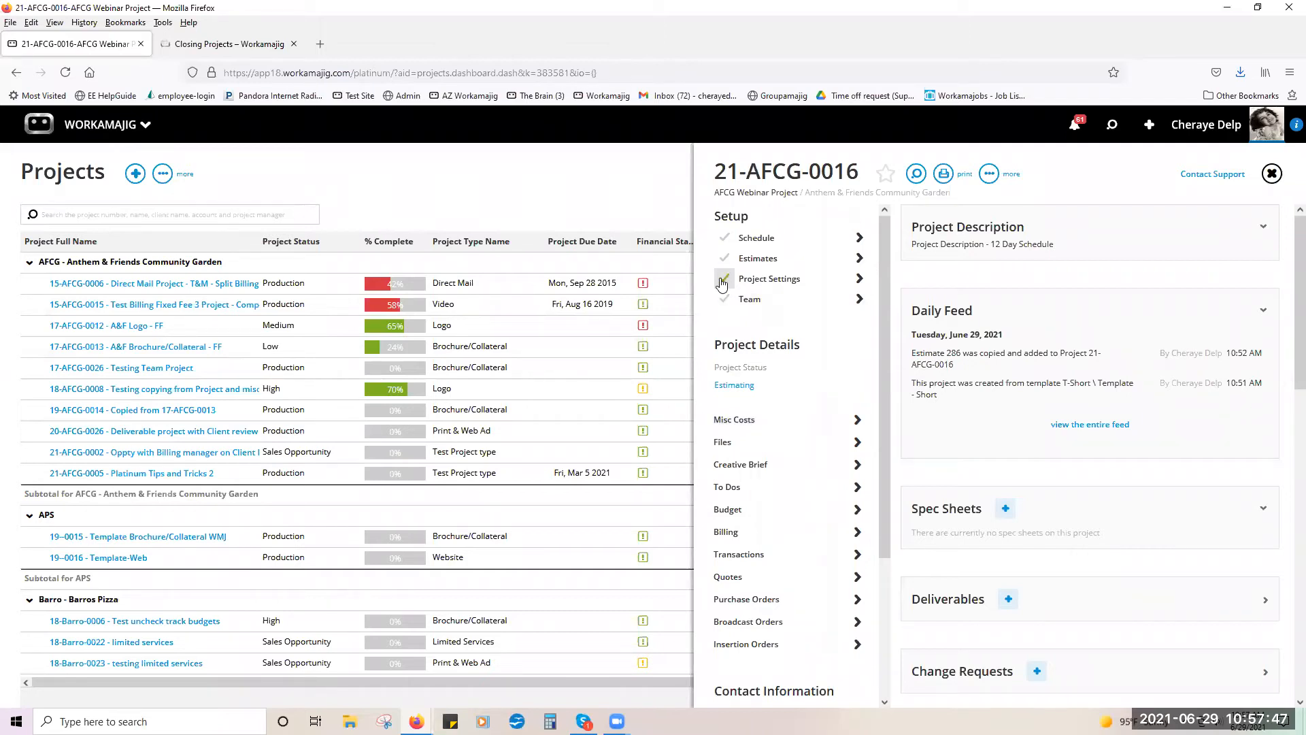
- Open the project's estimates, examine the labor breakout of the template's service-only estimate, and return to the estimates list
left_click(754, 258)
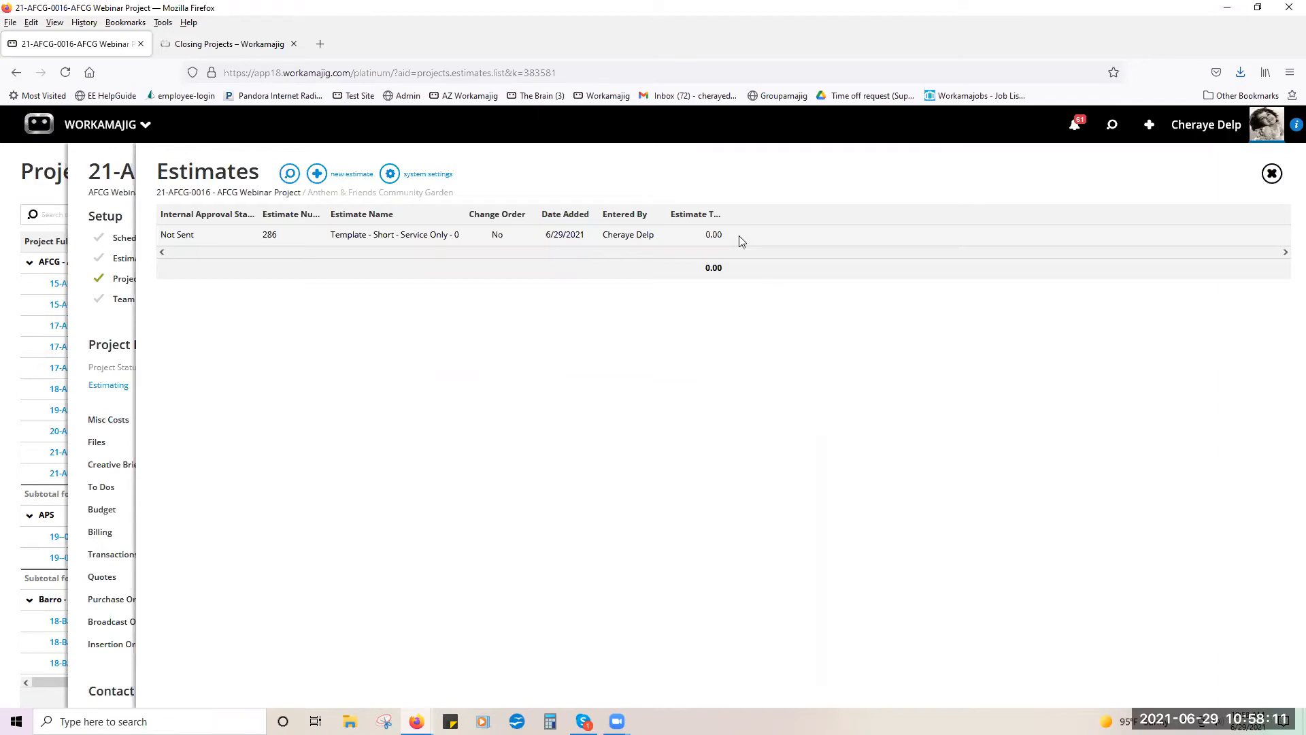
left_click(739, 236)
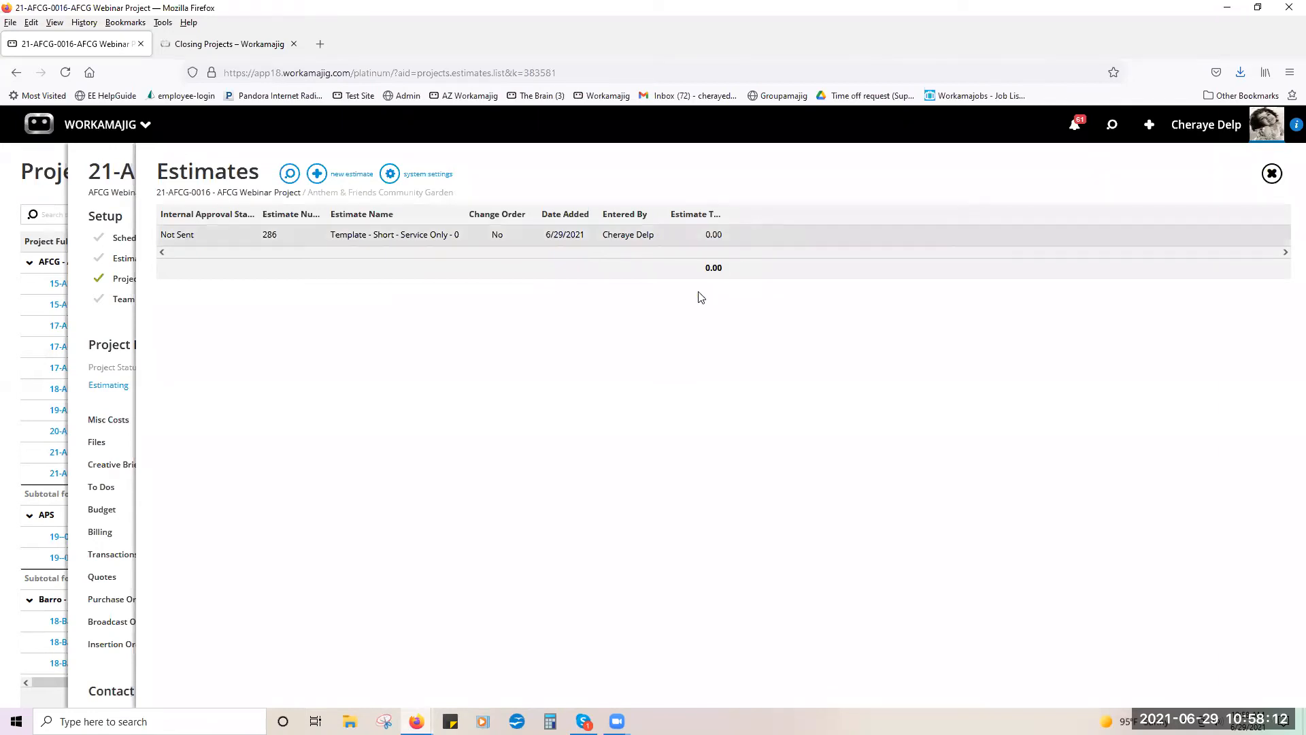
double_click(411, 236)
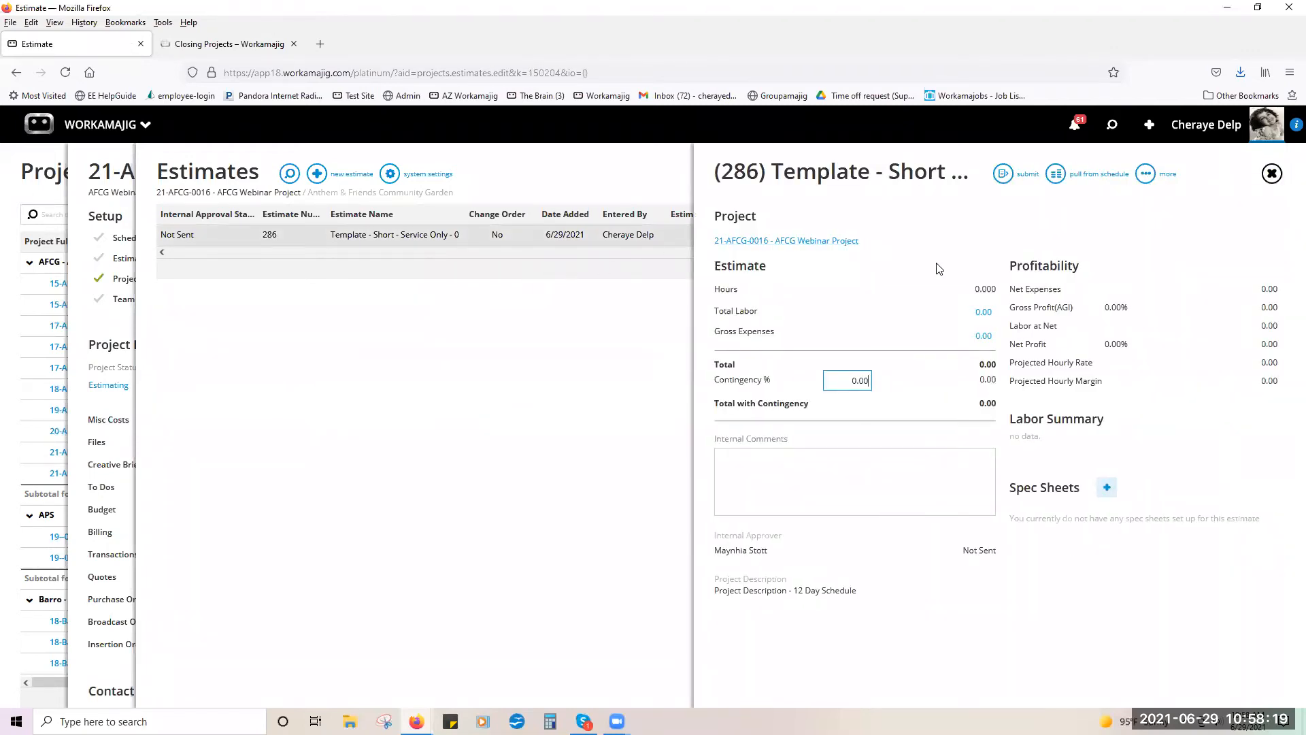
left_click(990, 313)
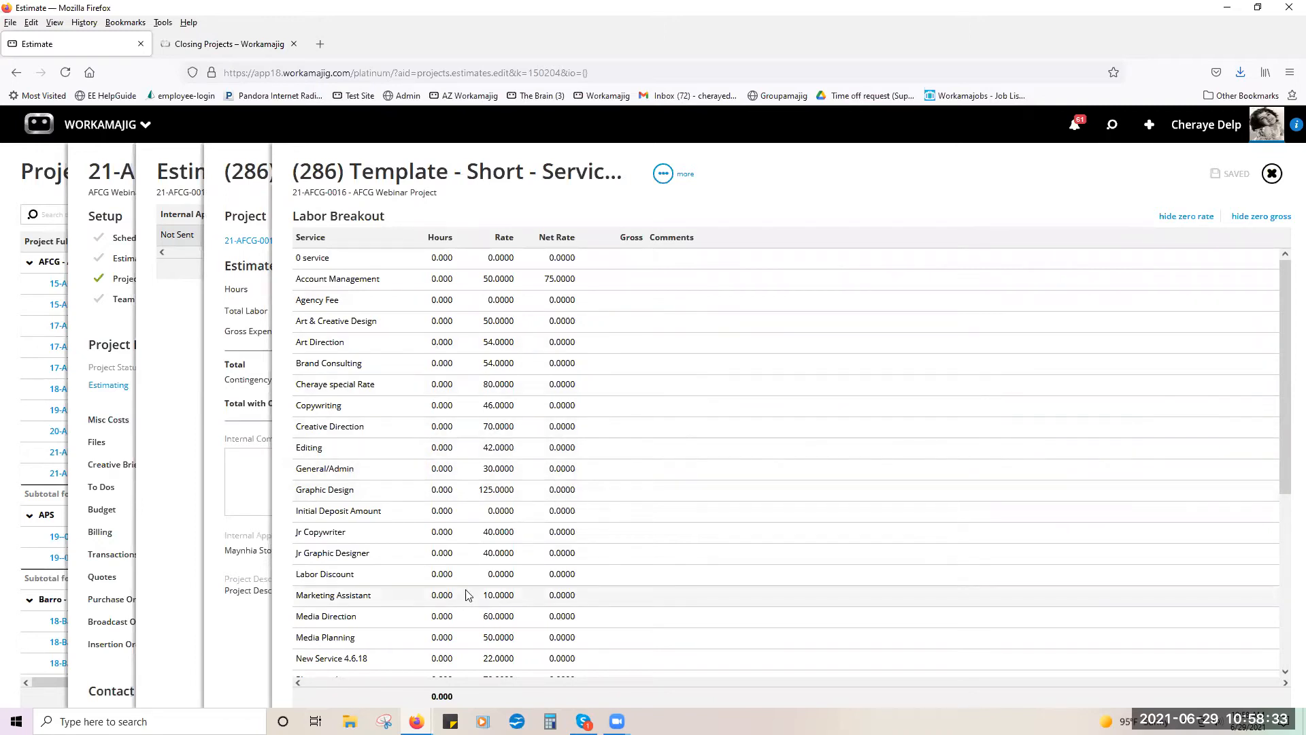
left_click(1273, 182)
left_click(1266, 181)
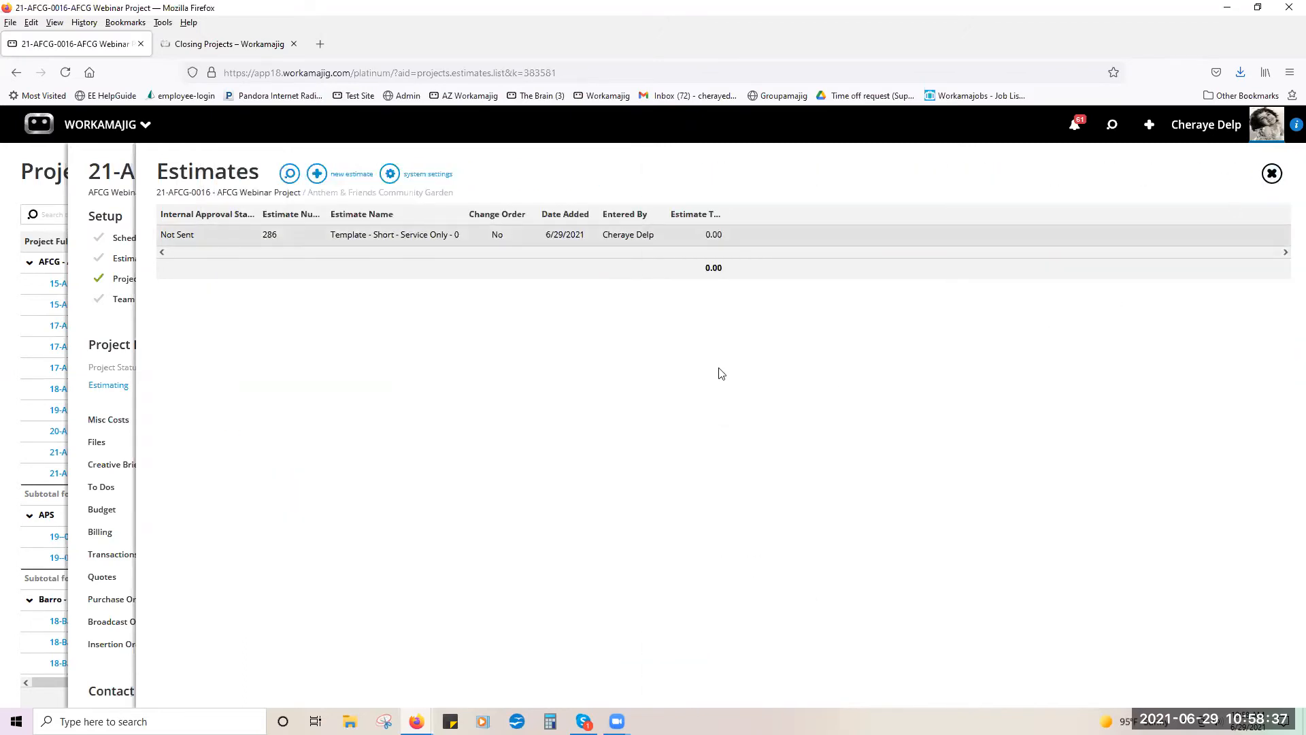
- Create the AFCG Webinar Project estimate by task and service, with a different internal approver and labor pulled automatically from the schedule
left_click(317, 174)
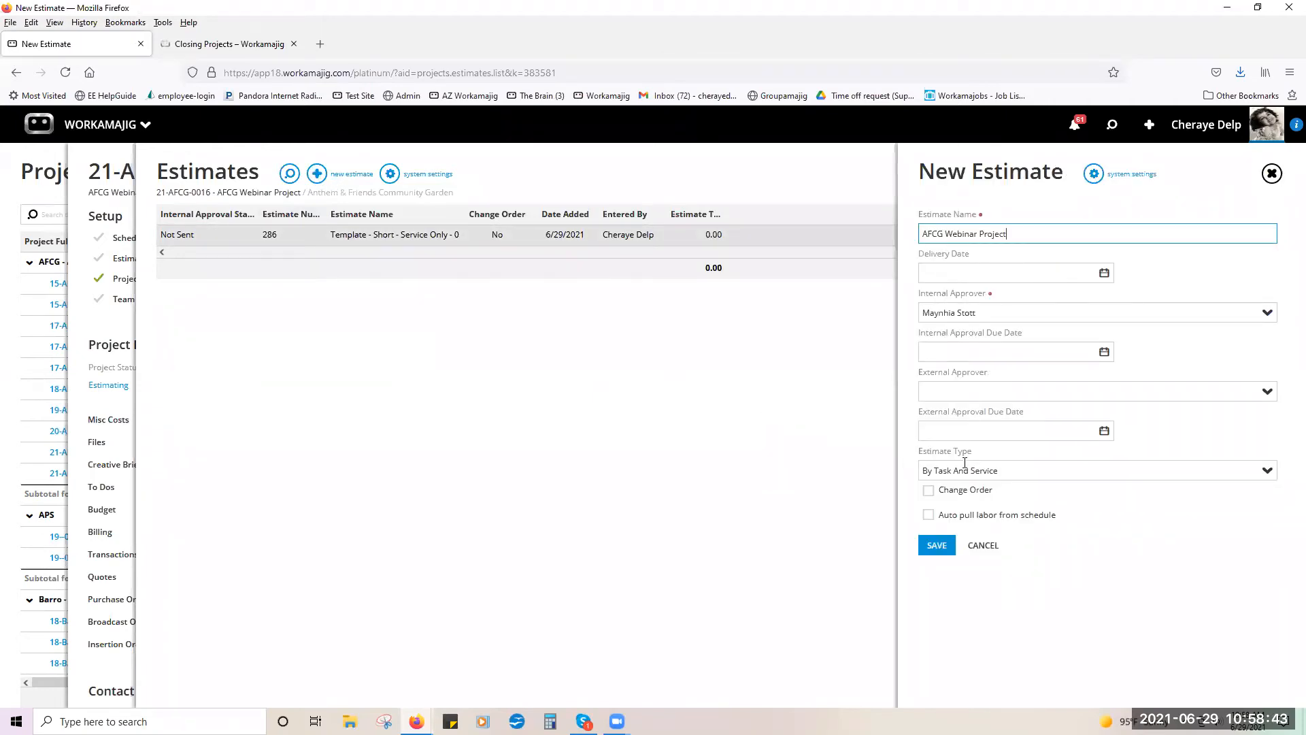
left_click(994, 308)
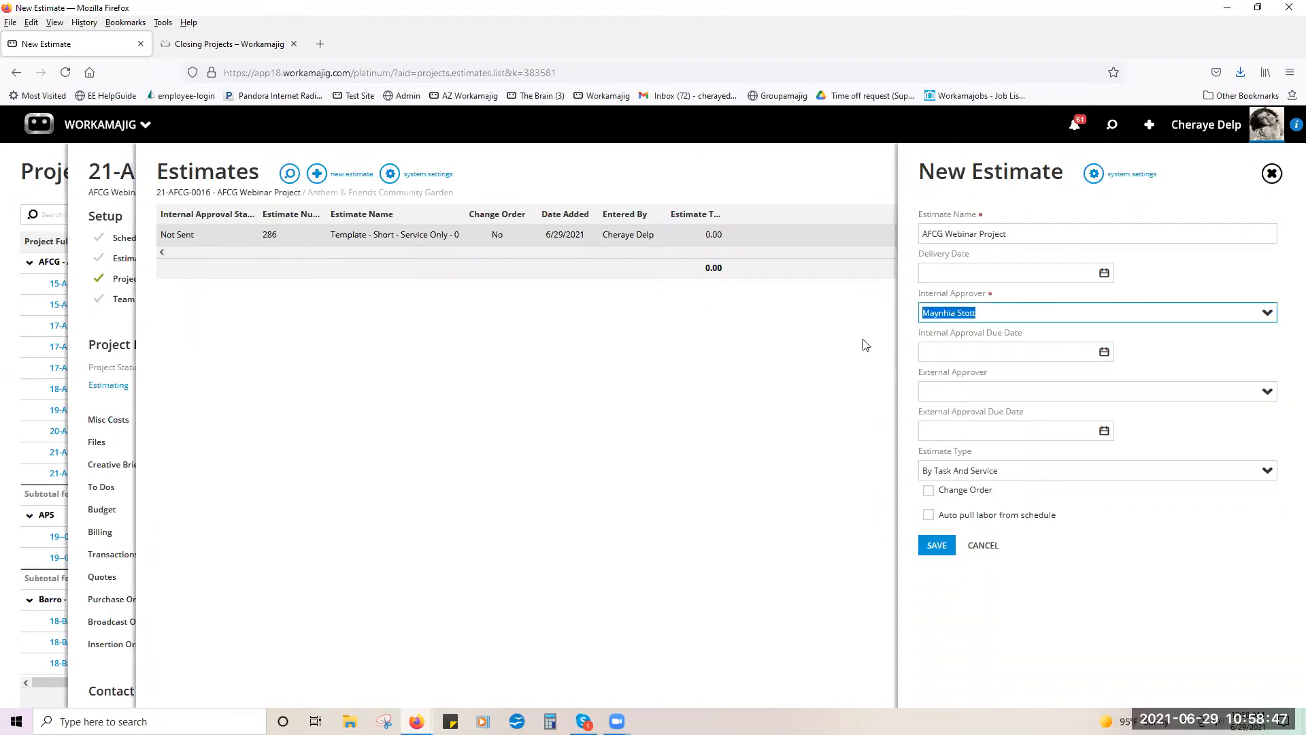
type("cher")
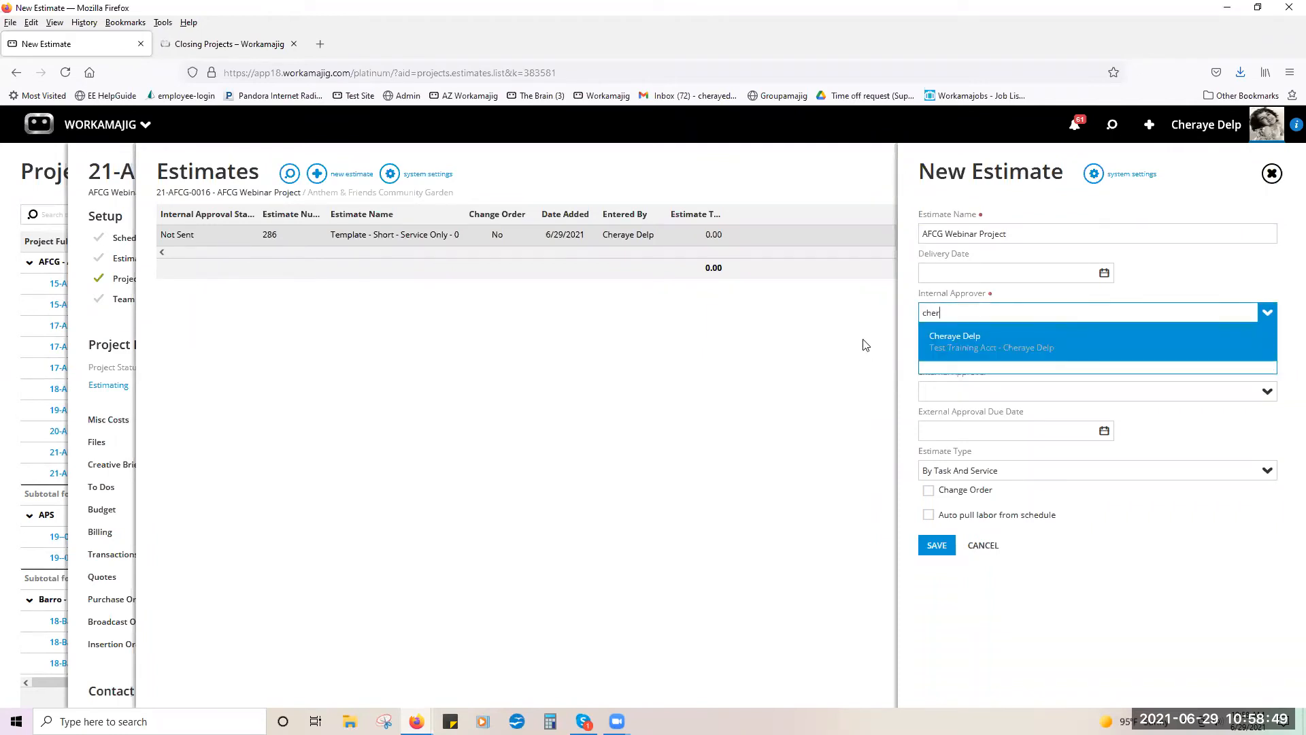
left_click(936, 349)
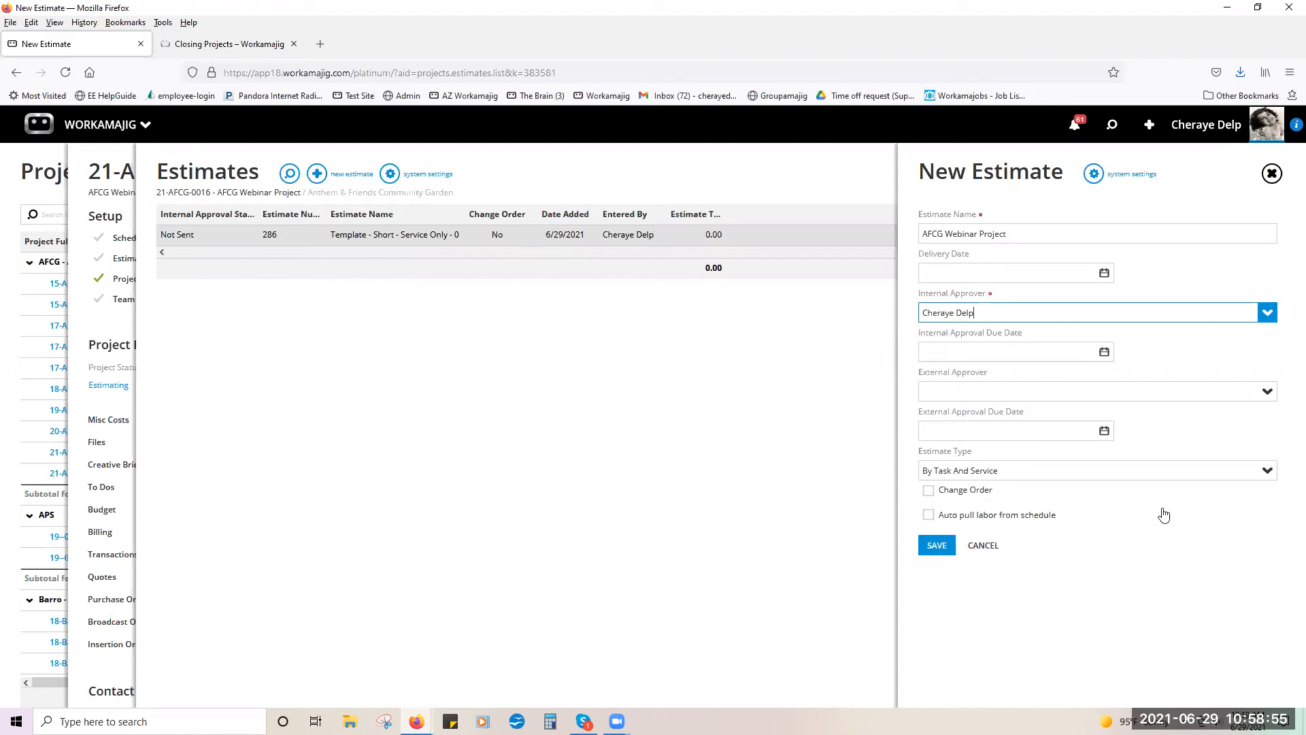
left_click(1268, 471)
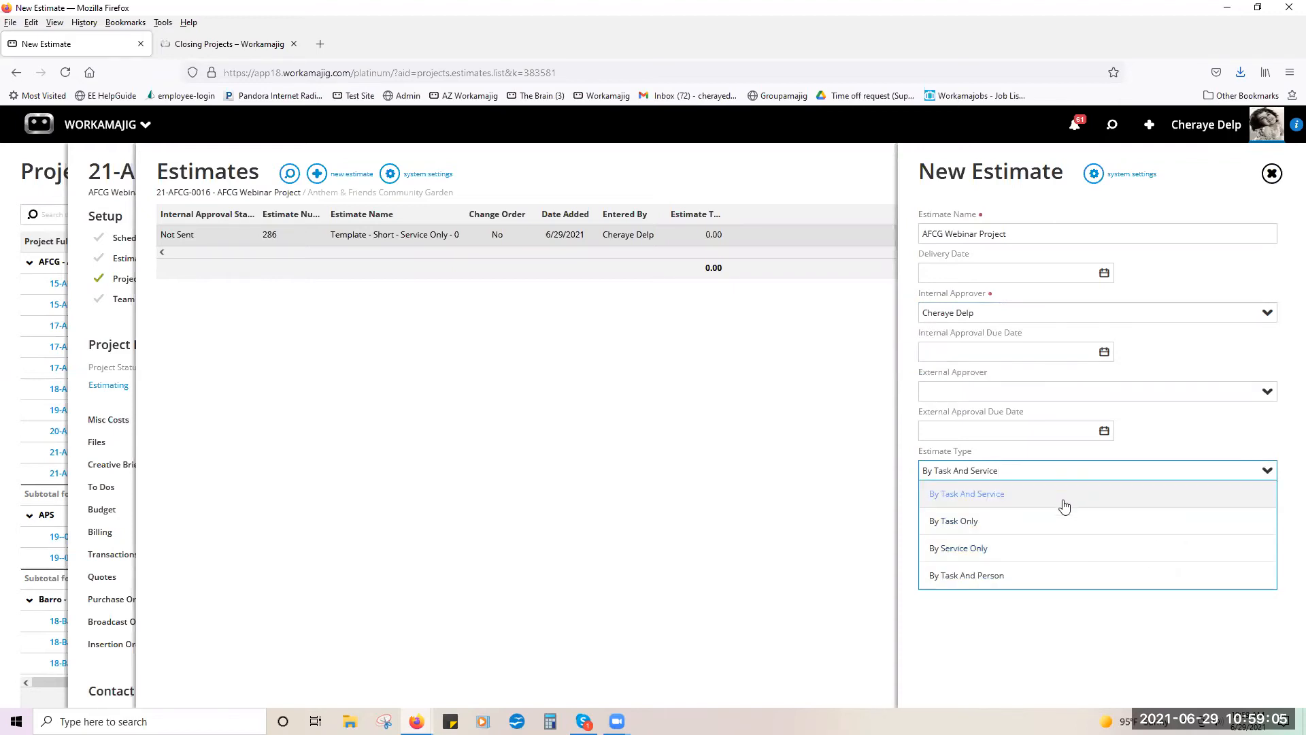
left_click(1155, 680)
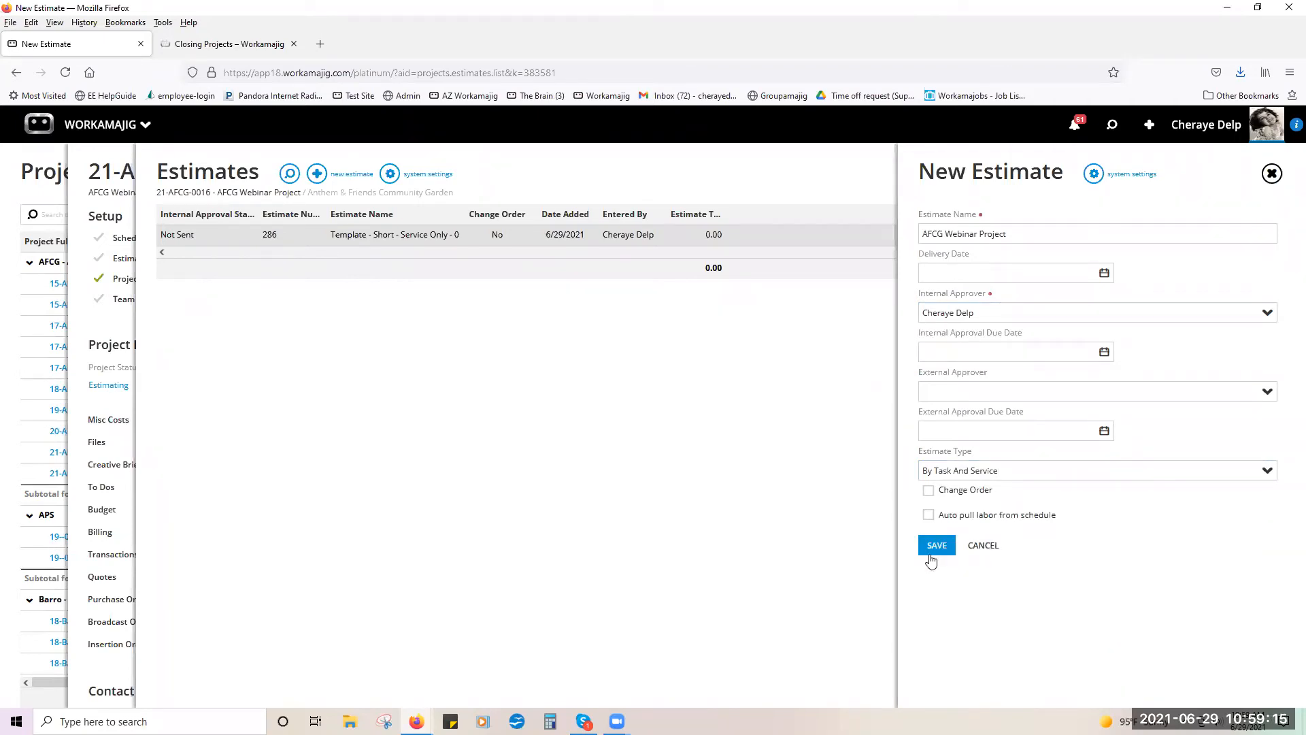
left_click(928, 515)
left_click(939, 547)
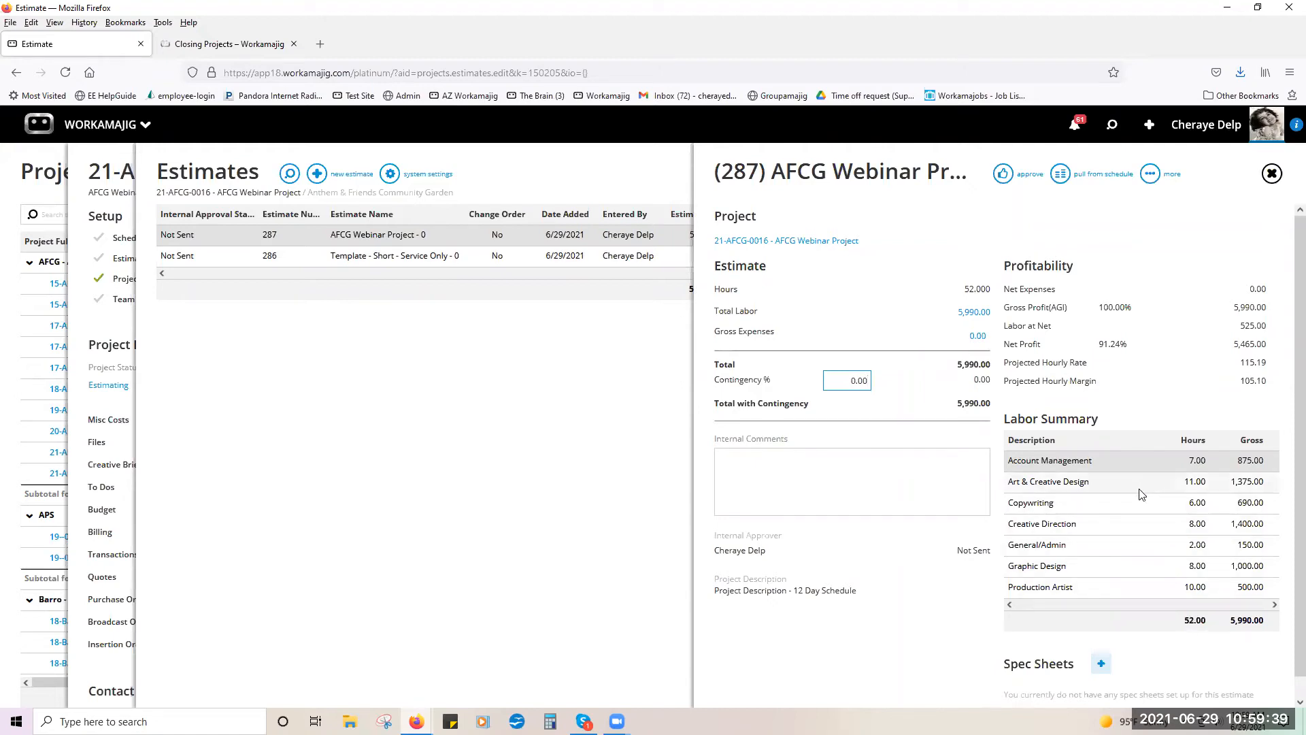
- Add a new expense to the estimate using the StockPhoto-Stock Photos item
left_click(973, 342)
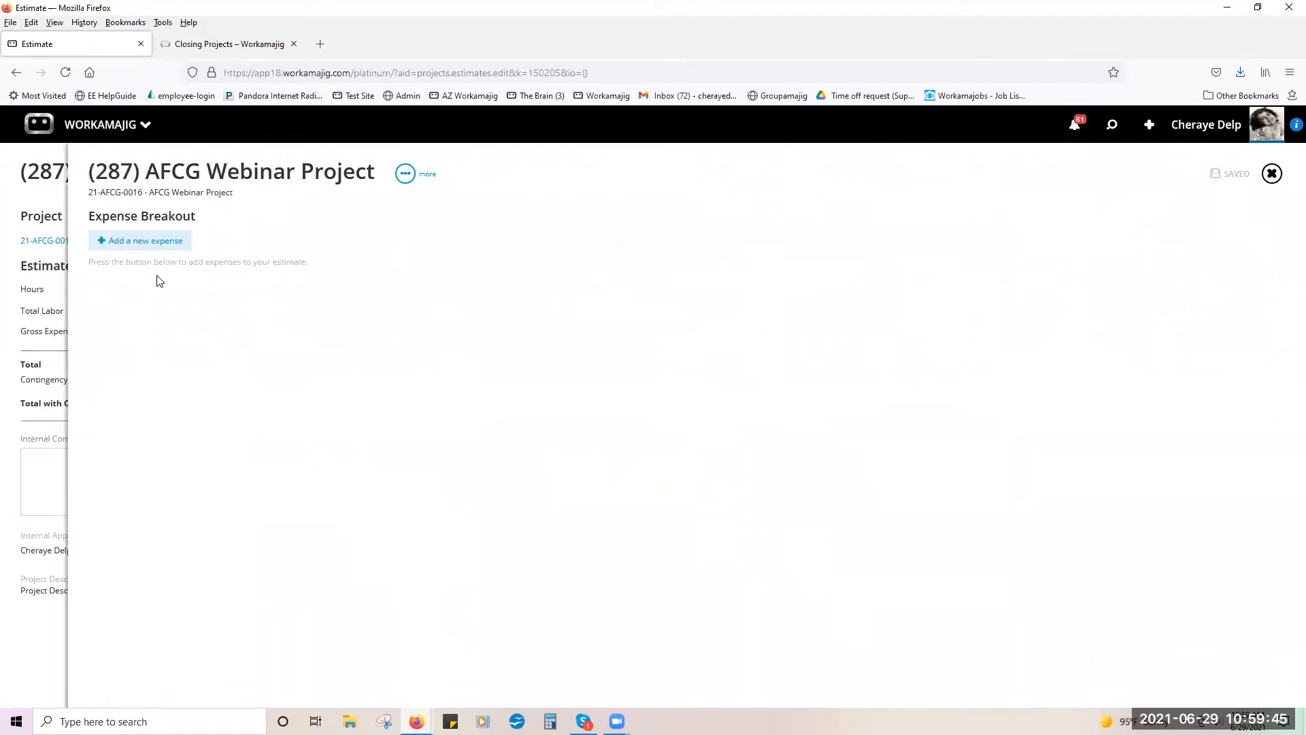
left_click(159, 252)
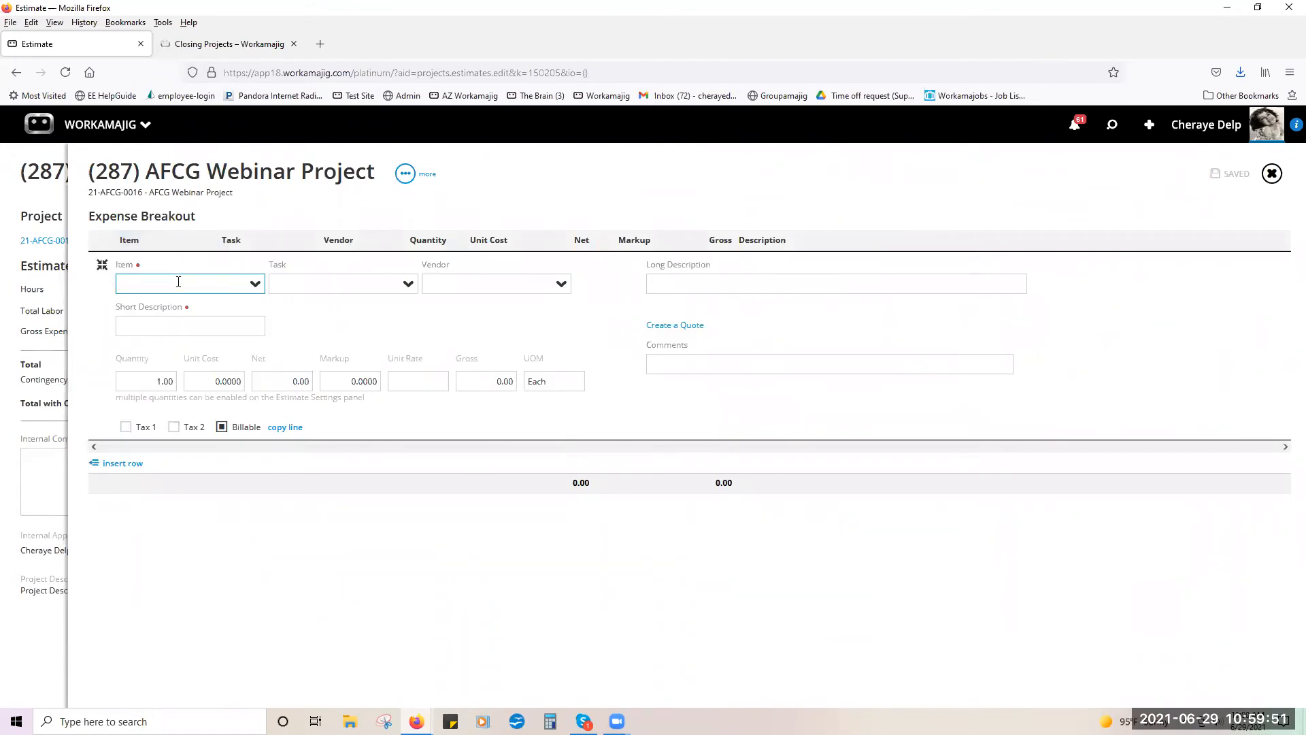
type("stok")
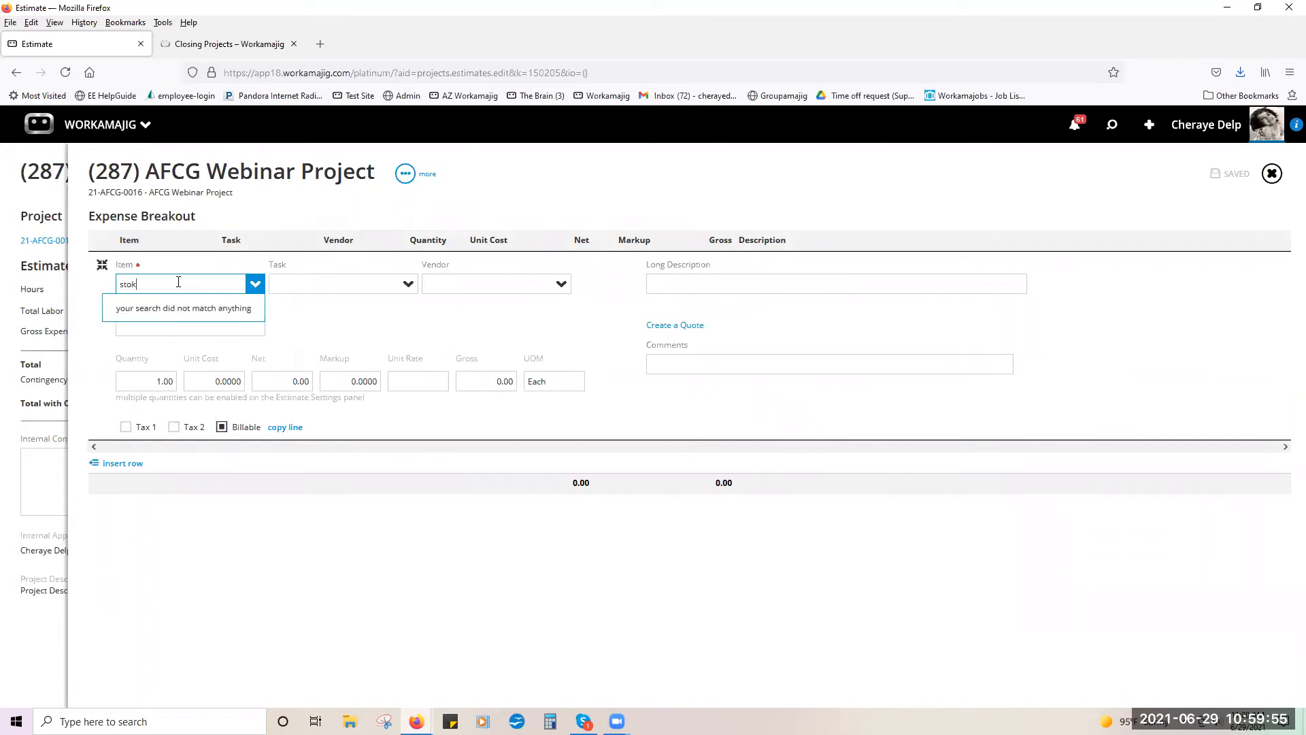
key("BackSpace")
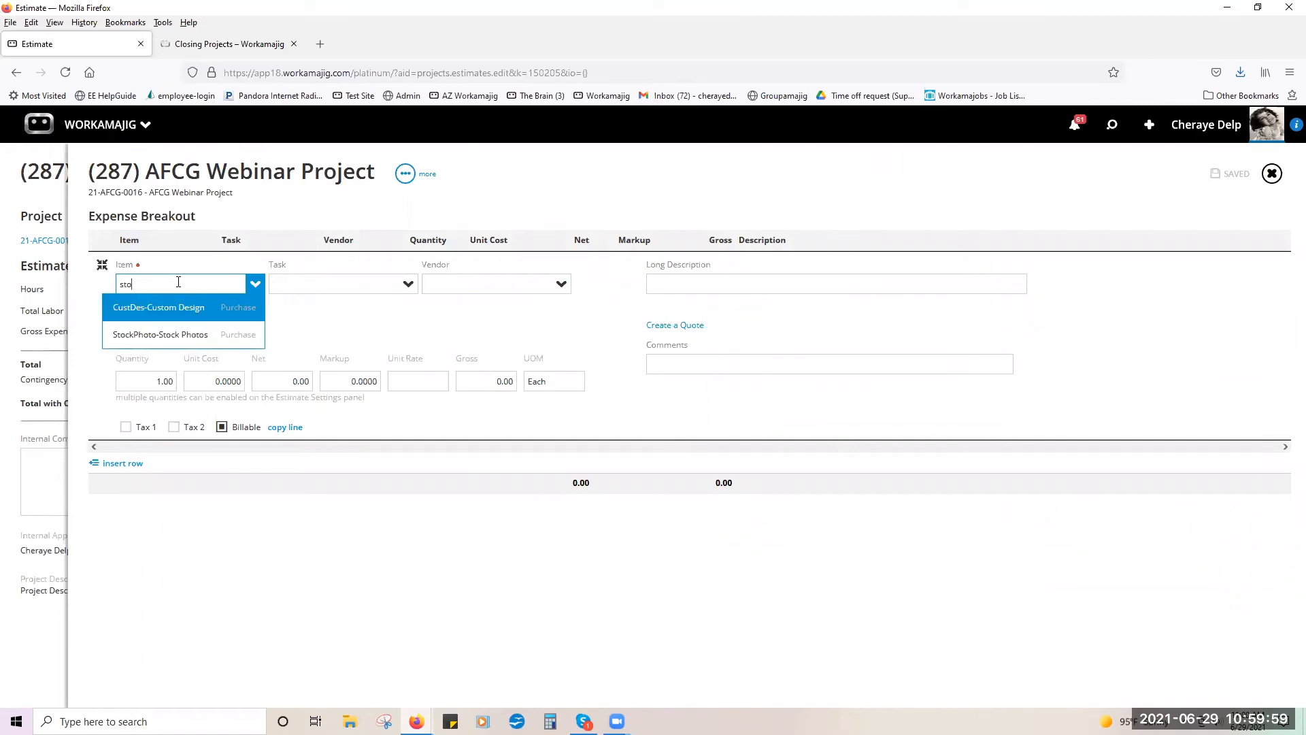
left_click(131, 340)
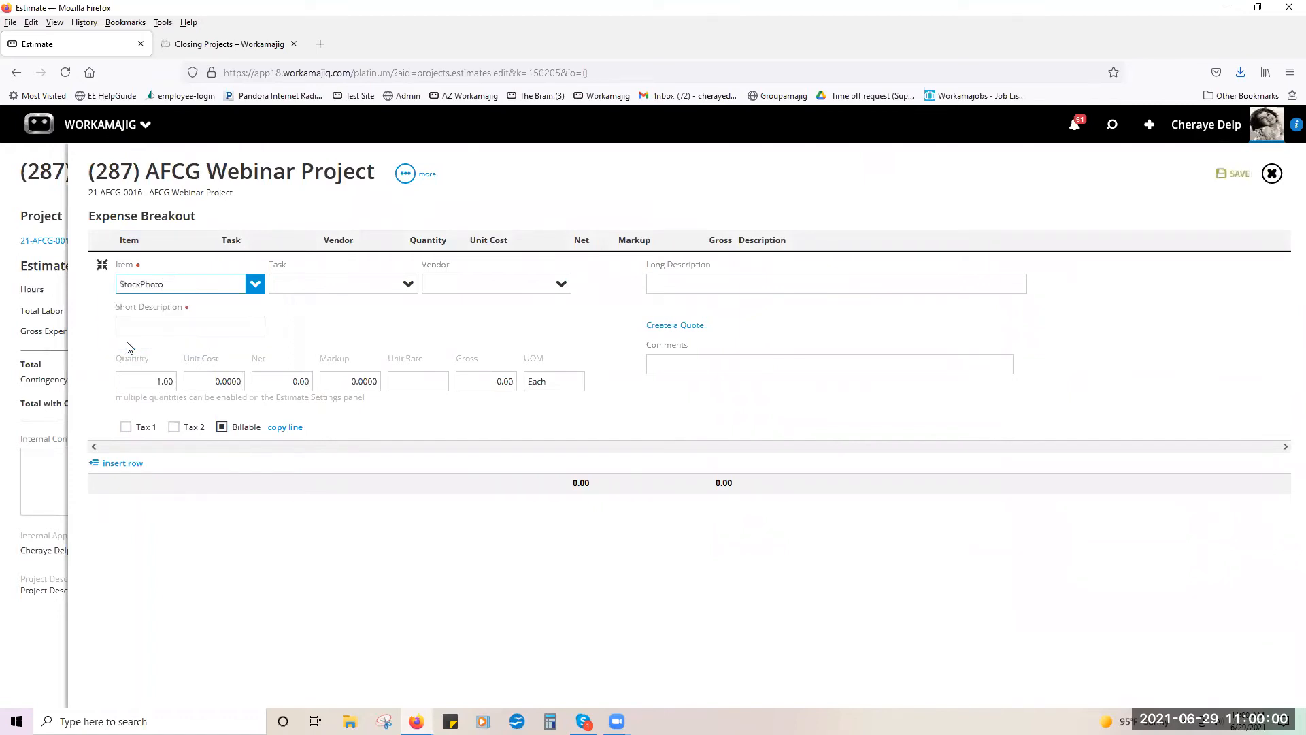
- Set the Stock Photos expense's quantity to 2 and markup to 15, and save the line
left_click(147, 380)
type("2")
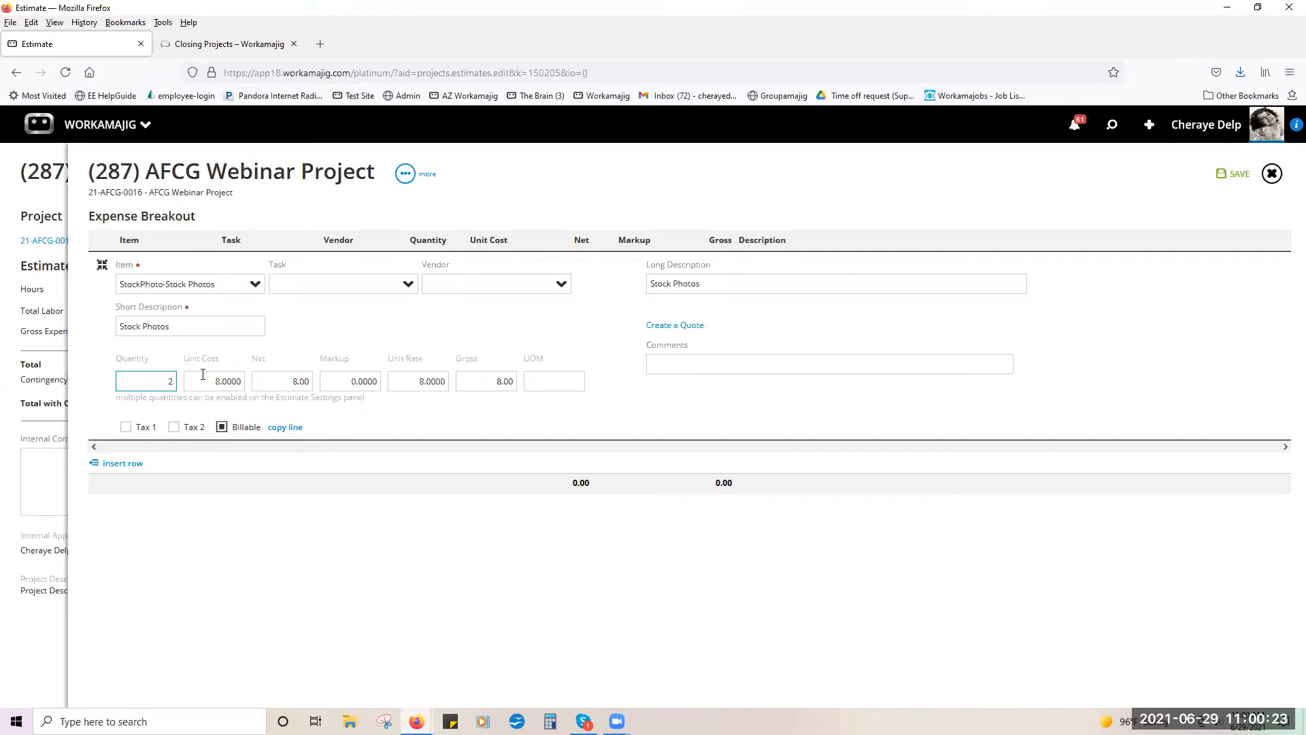
left_click_drag(332, 380, 372, 378)
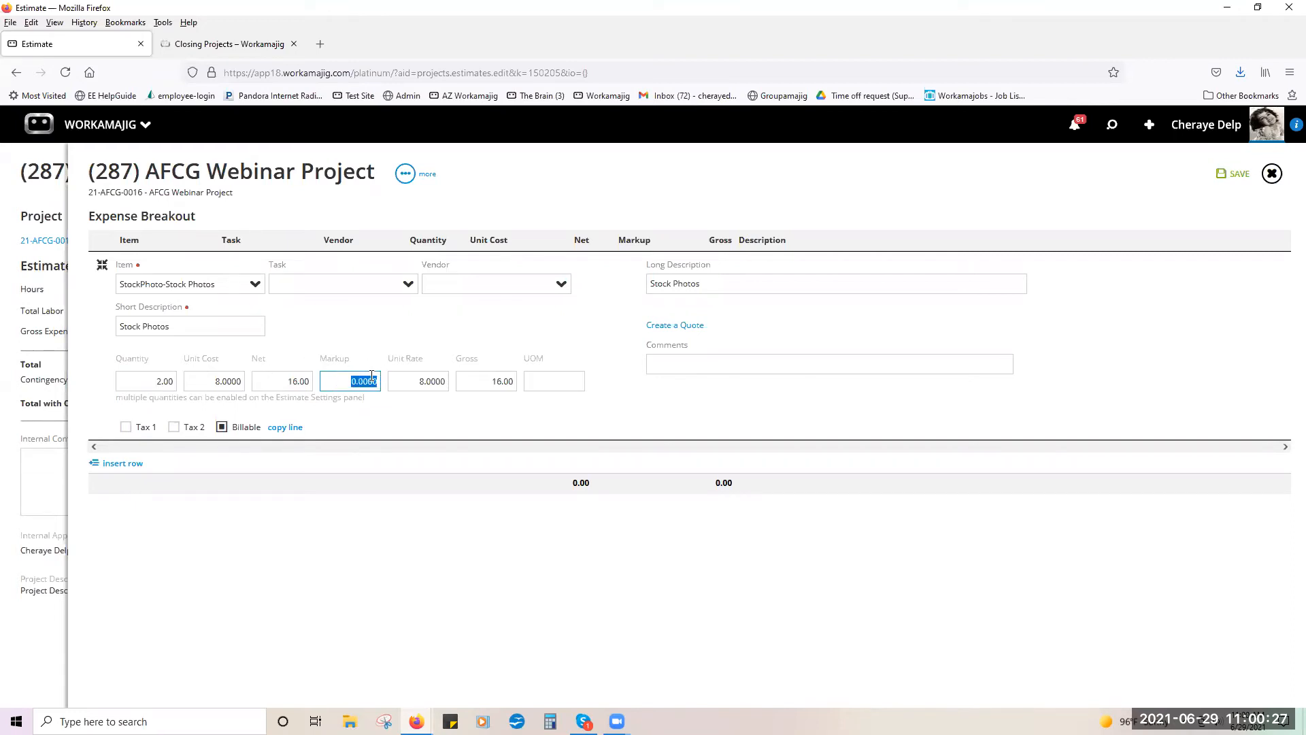
type("5")
left_click(370, 329)
left_click(493, 583)
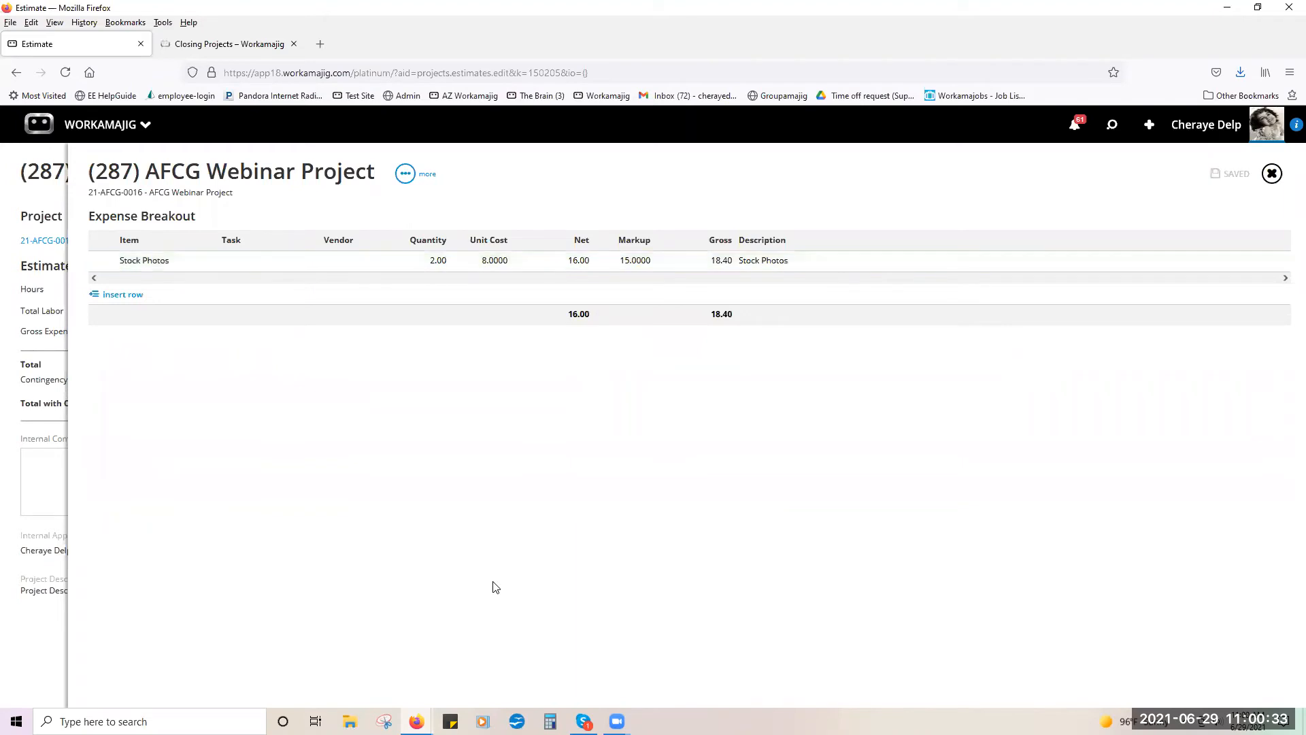
- Add an expense line using the PROD-Shipping-Shipping item with a gross amount of 25, and save the line
left_click(127, 296)
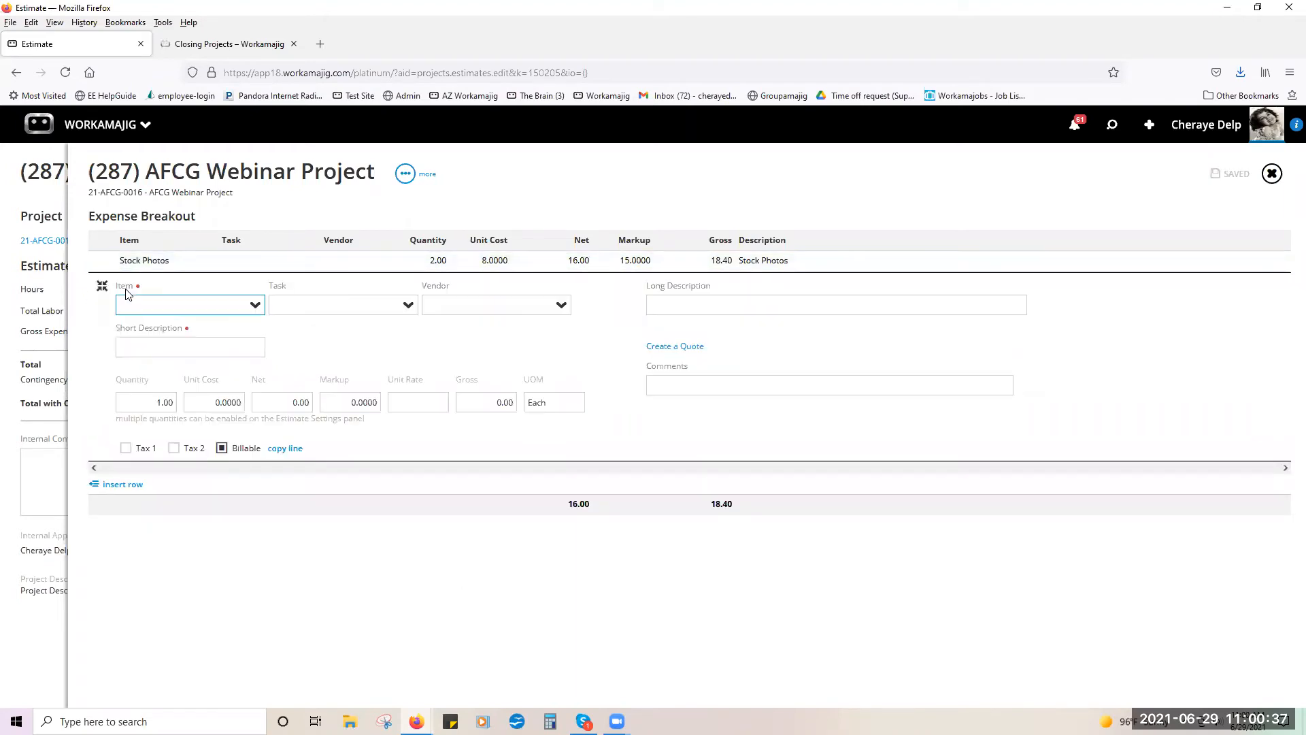
type("shi")
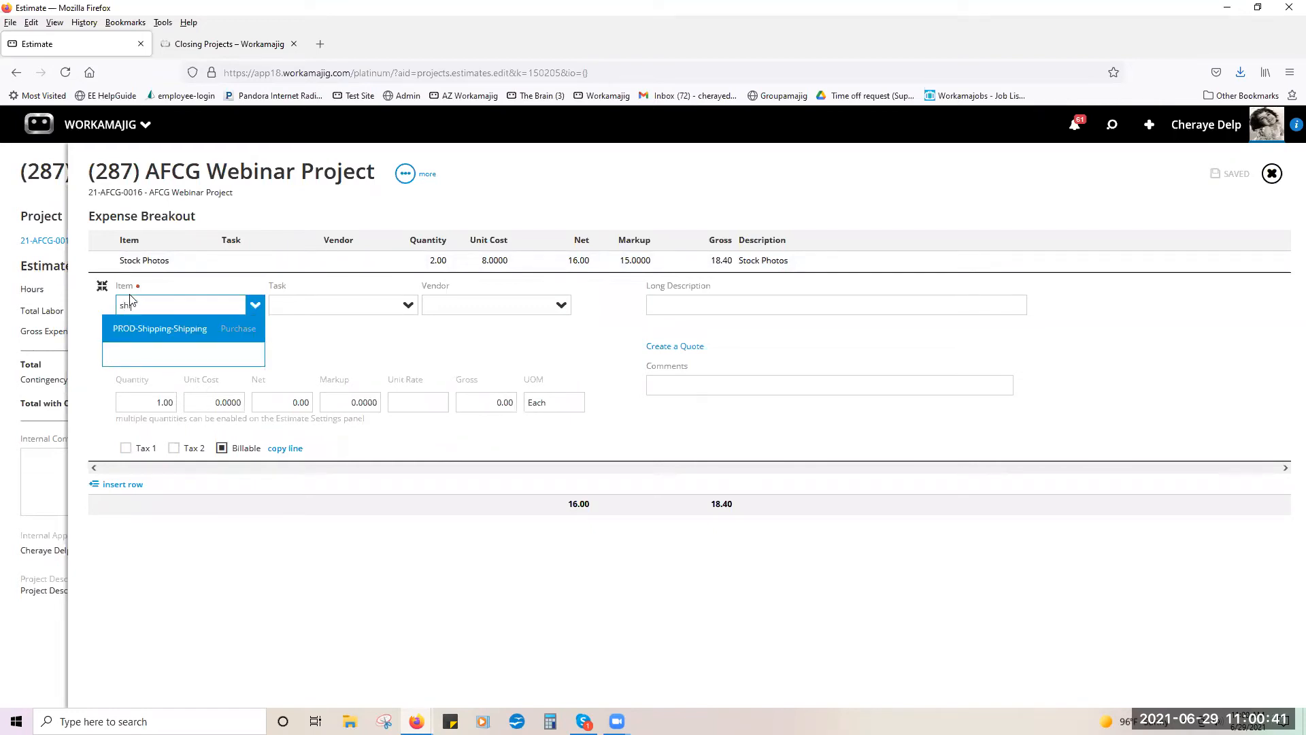
left_click(147, 329)
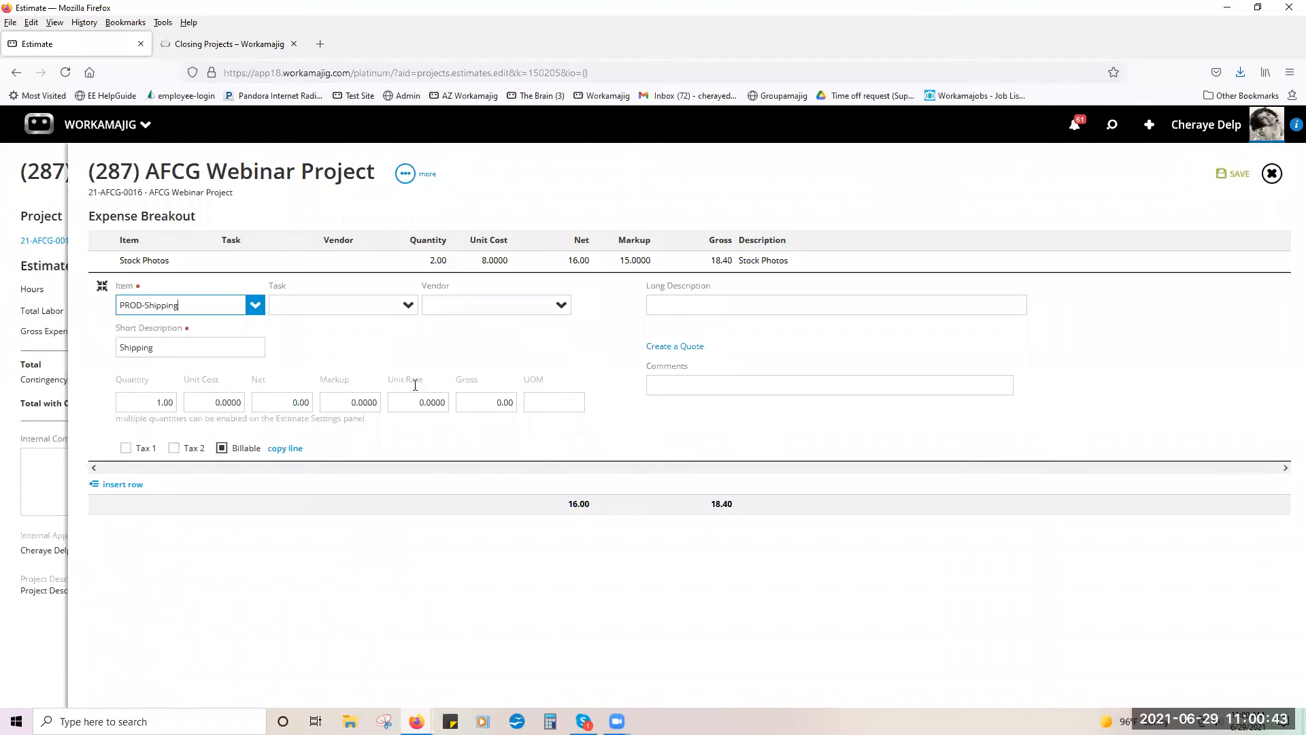
left_click(481, 407)
type("25")
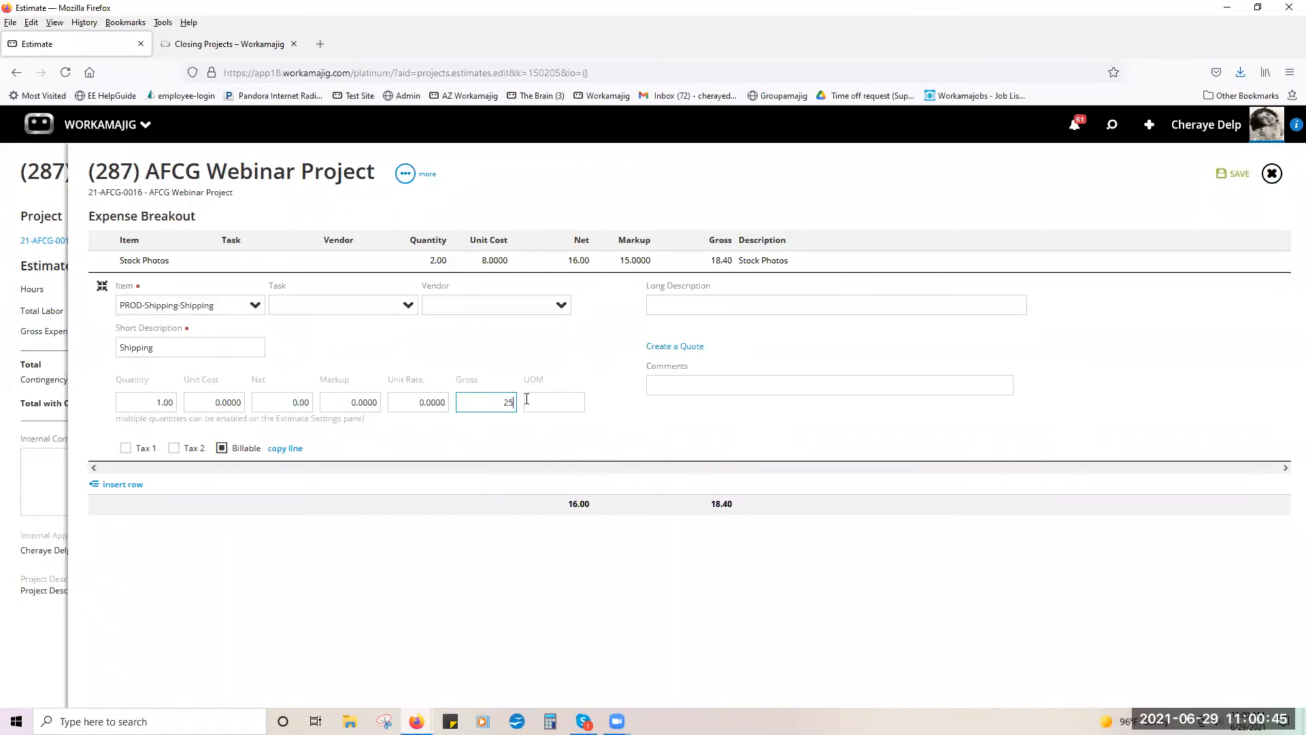
key("Return")
left_click(563, 527)
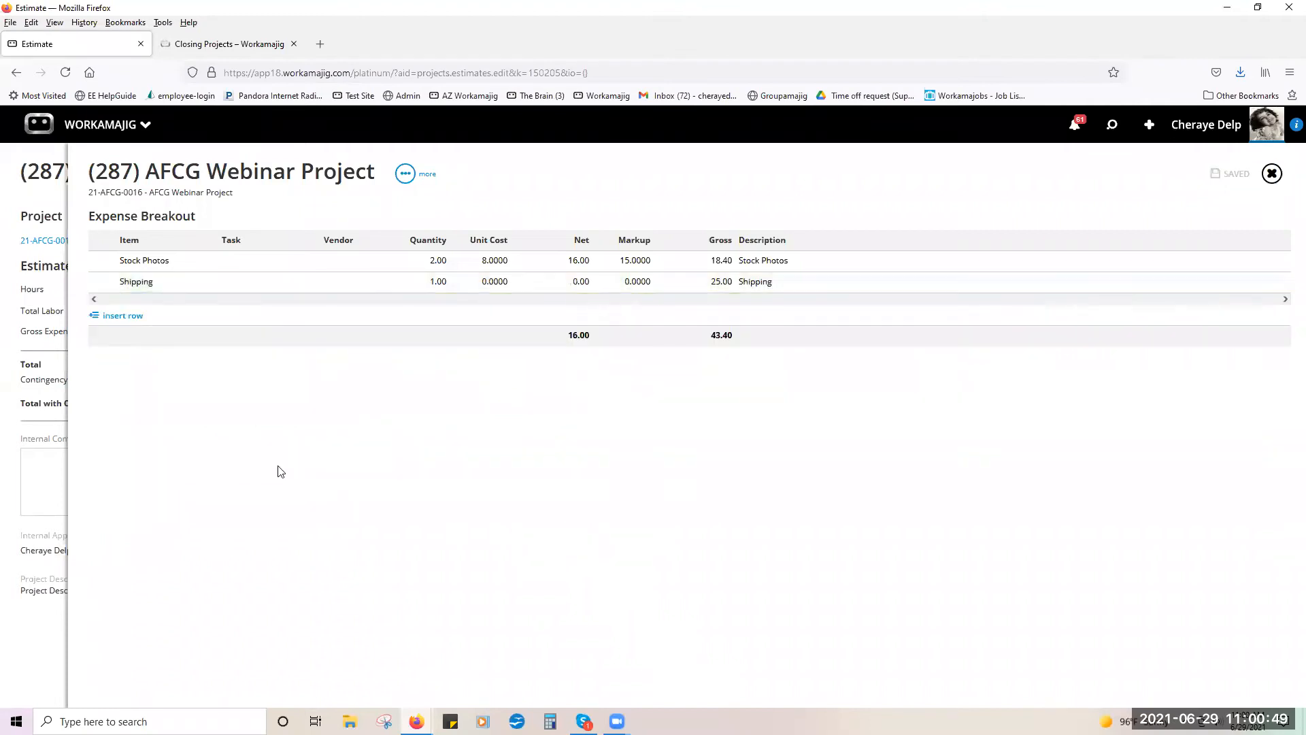
- Add another expense line using the PROD-Printing-Printing item, with quantity 1000 and unit cost 1.25
left_click(126, 318)
type("P")
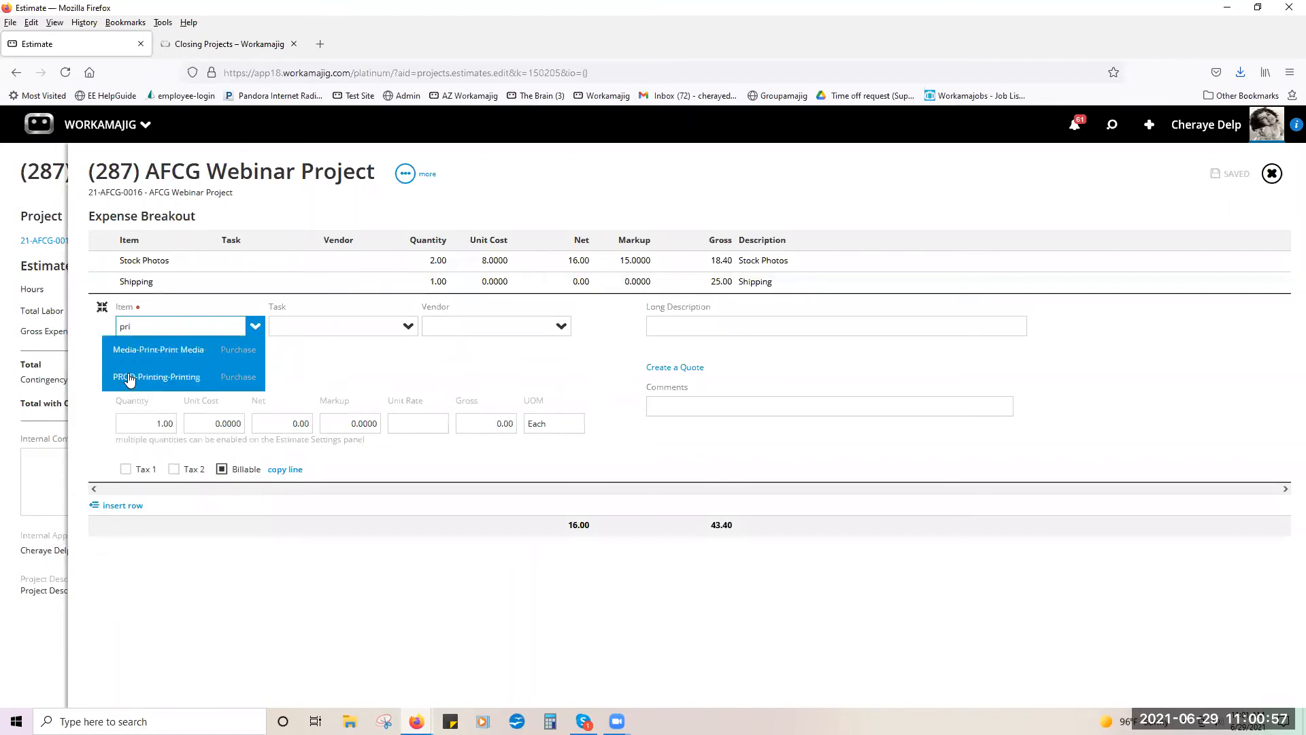
left_click(129, 375)
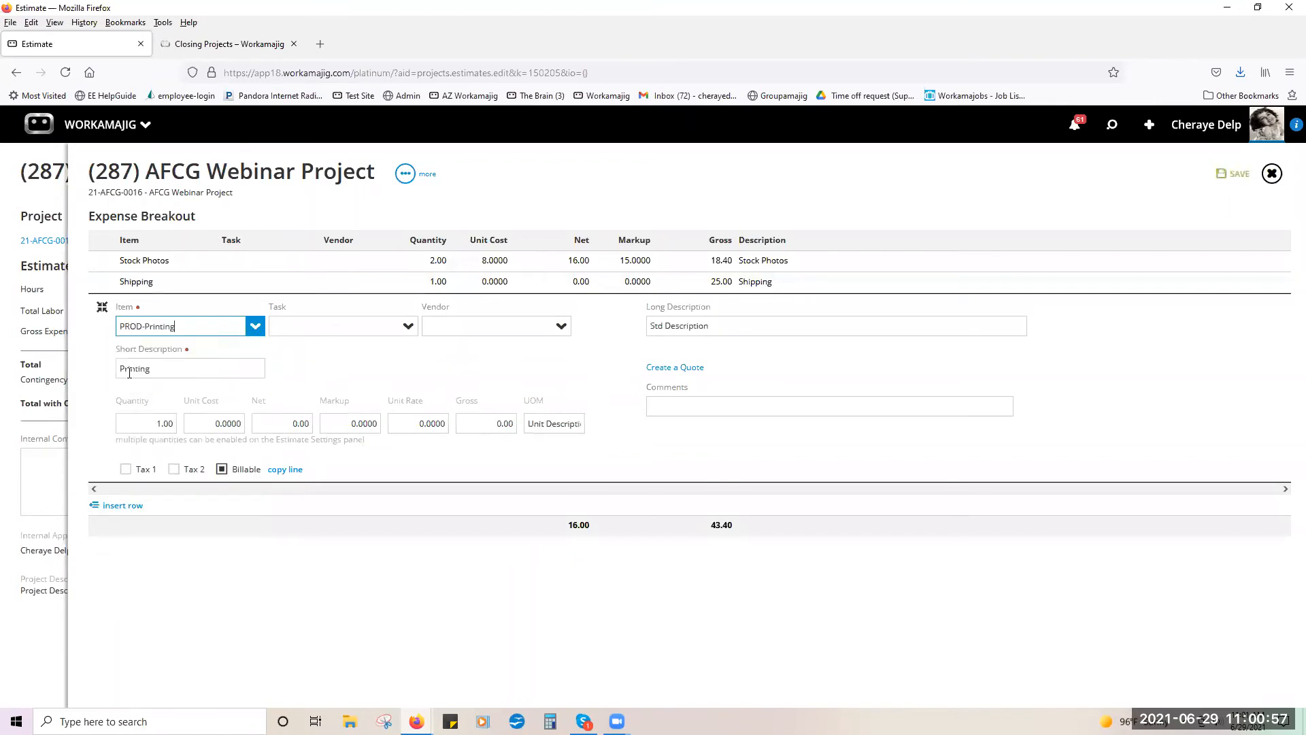
left_click(148, 415)
type("1000")
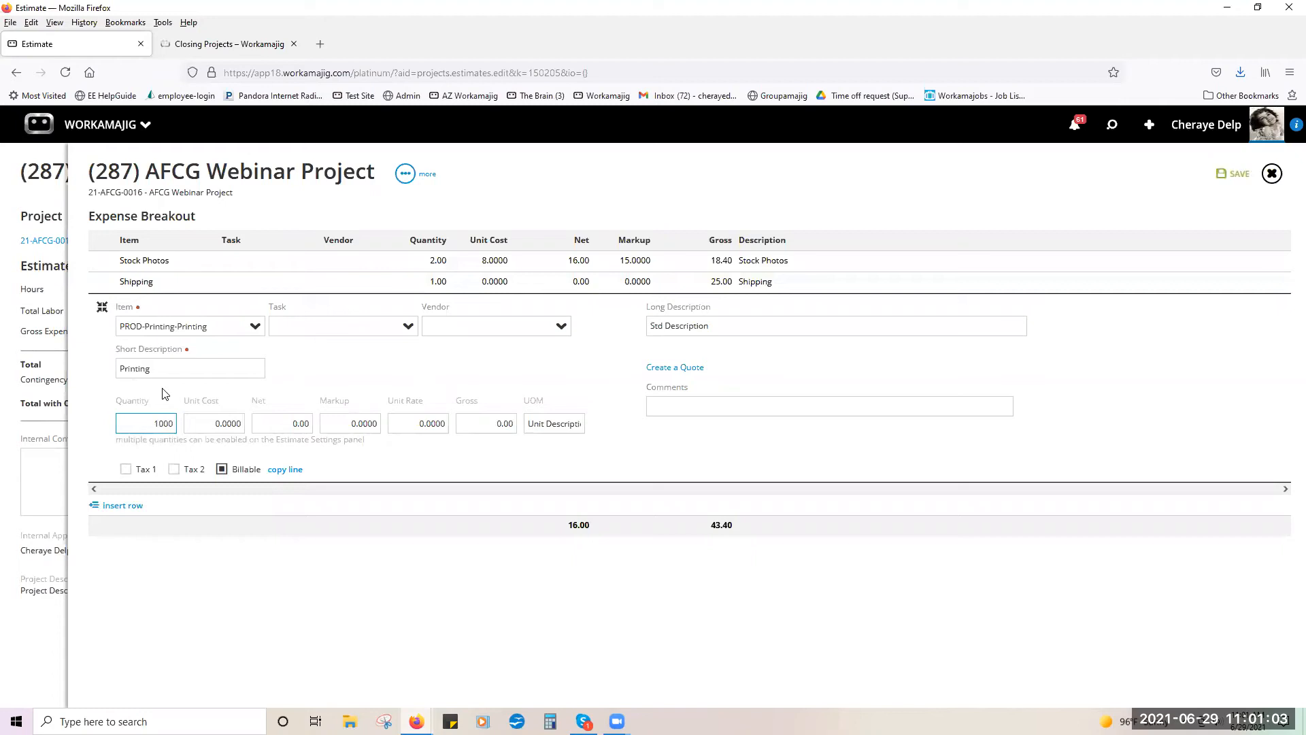
left_click(215, 428)
type("1.25")
- Assign Allied Printing LLC as the Printing expense's vendor, save the line, and return to the estimate summary
left_click(560, 327)
key("Down")
key("Return")
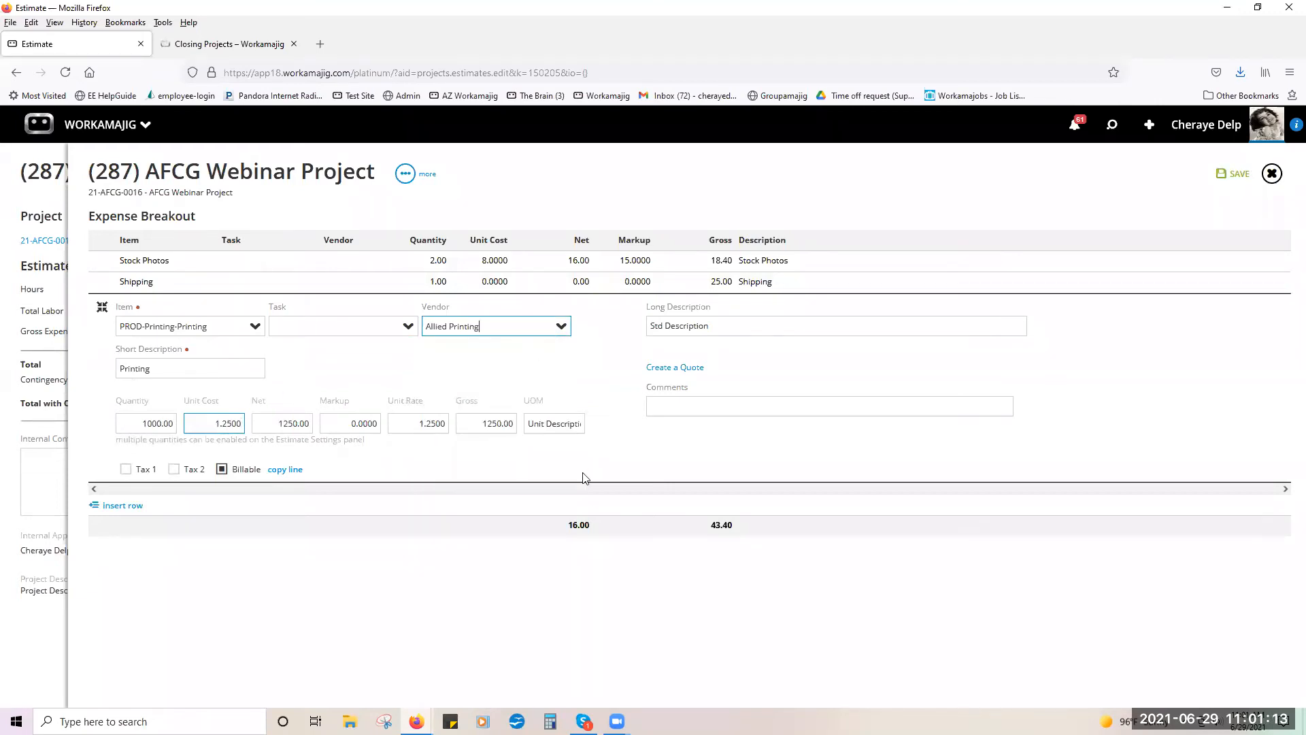
left_click(622, 578)
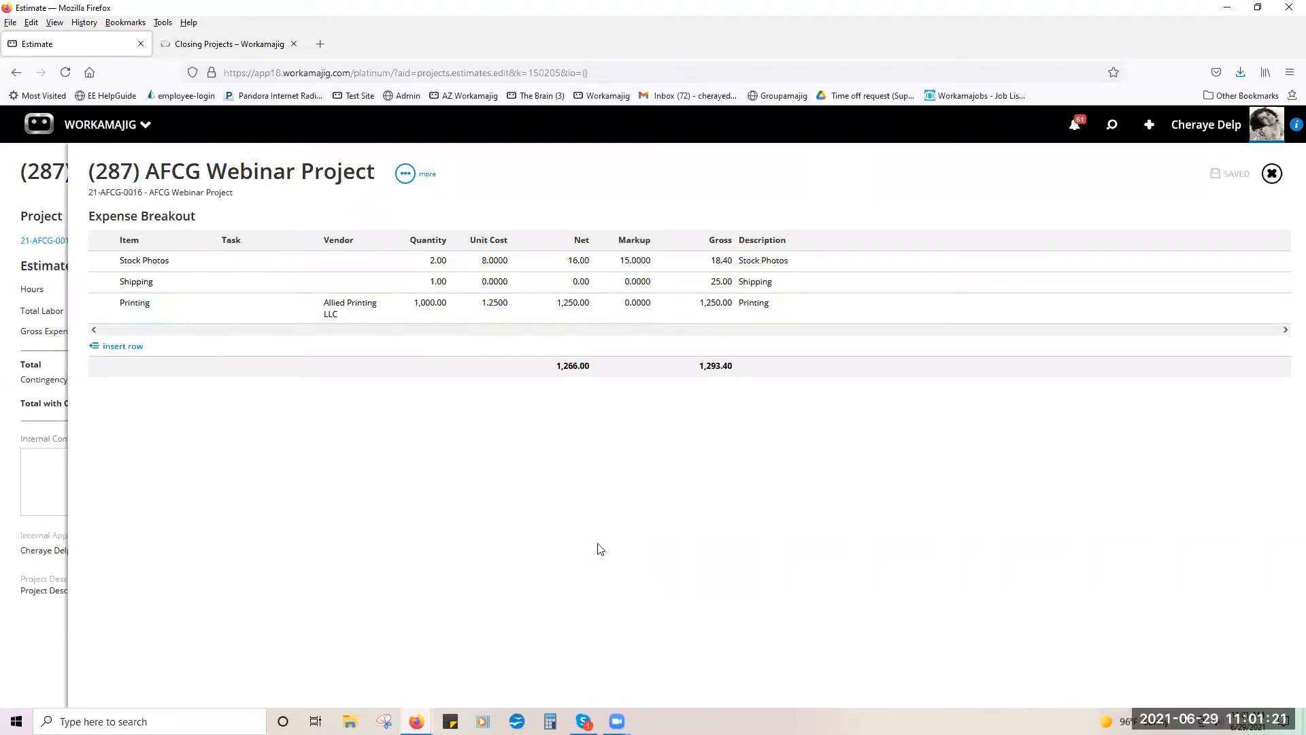
left_click(1272, 173)
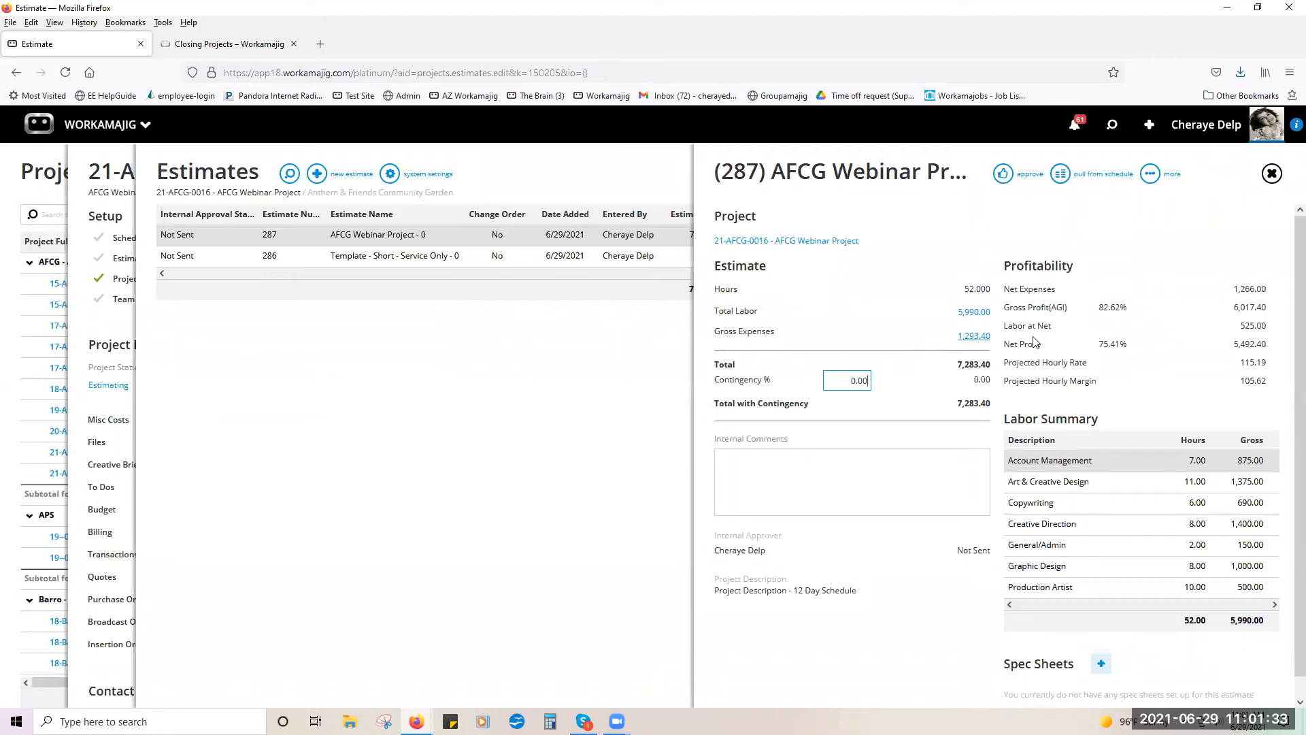
- Open the printable version of the AFCG Webinar Project estimate, review its labor and expenses, and close it
left_click(1150, 175)
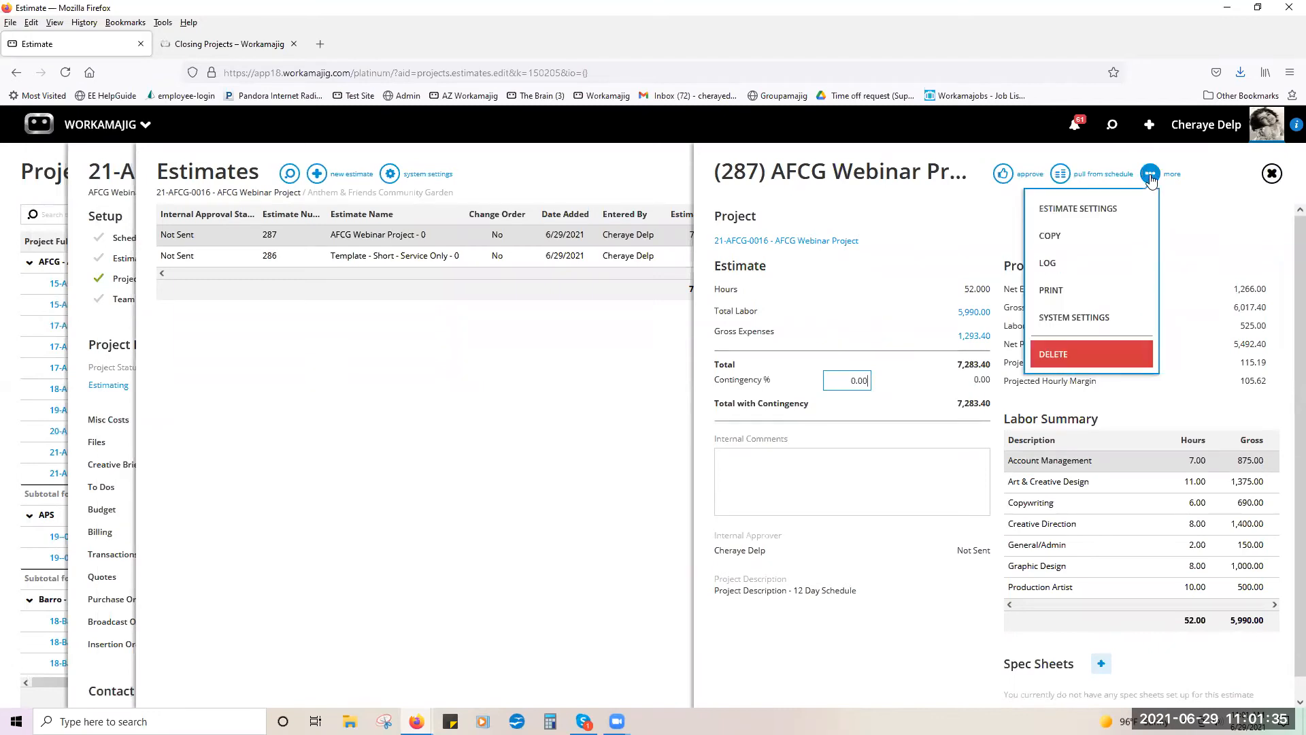
left_click(1124, 290)
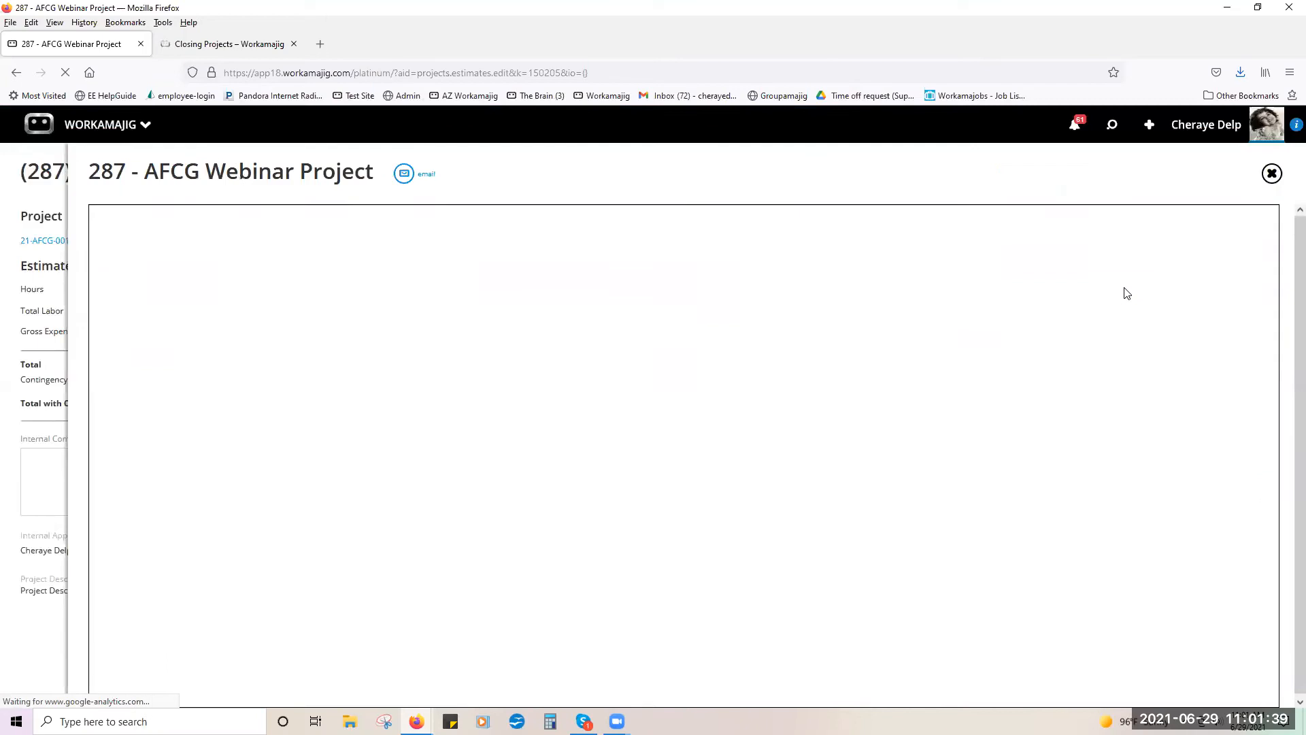
scroll(859, 633, "down", 3)
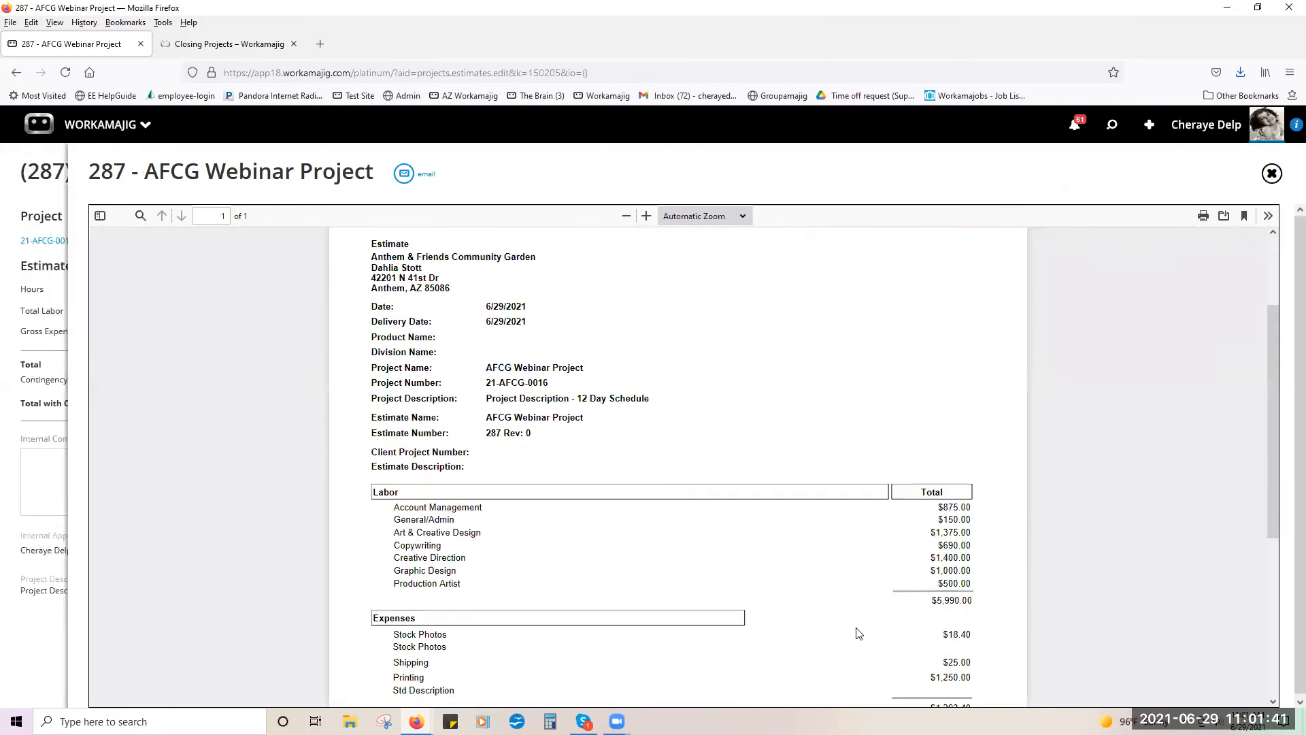
scroll(858, 633, "up", 3)
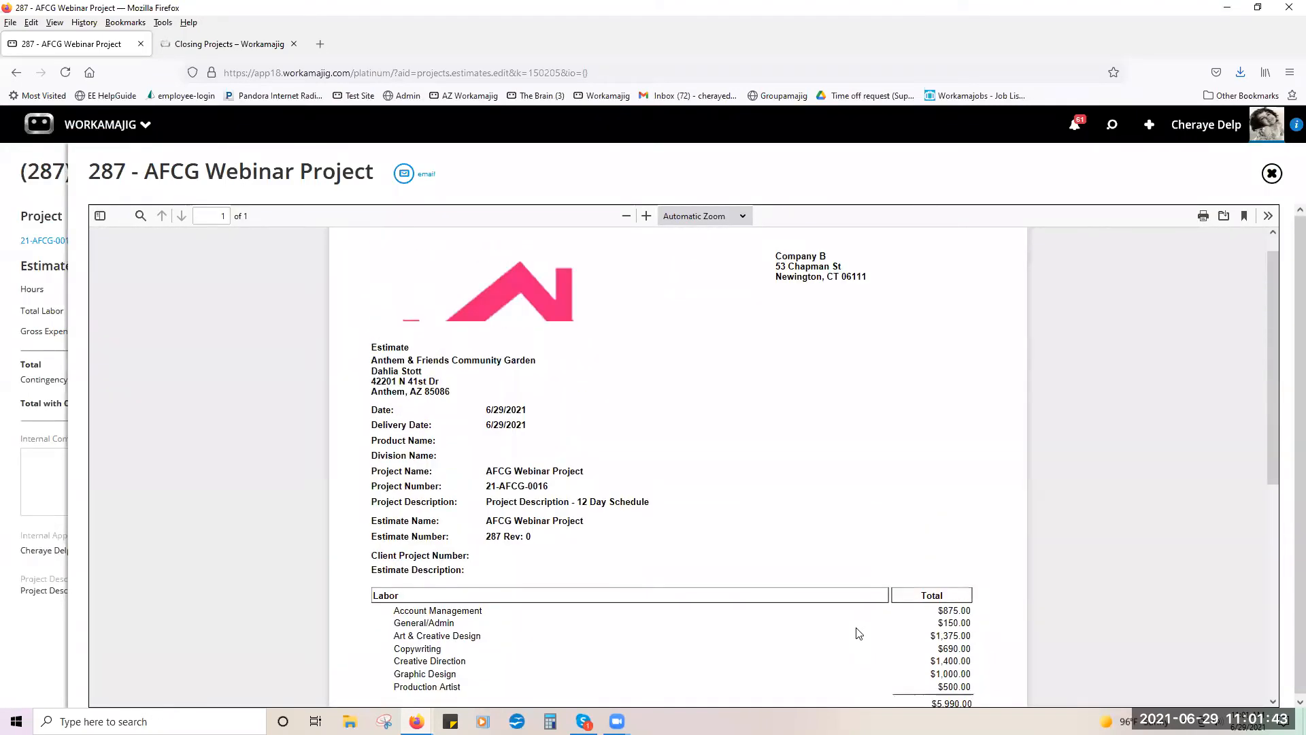
left_click(1272, 174)
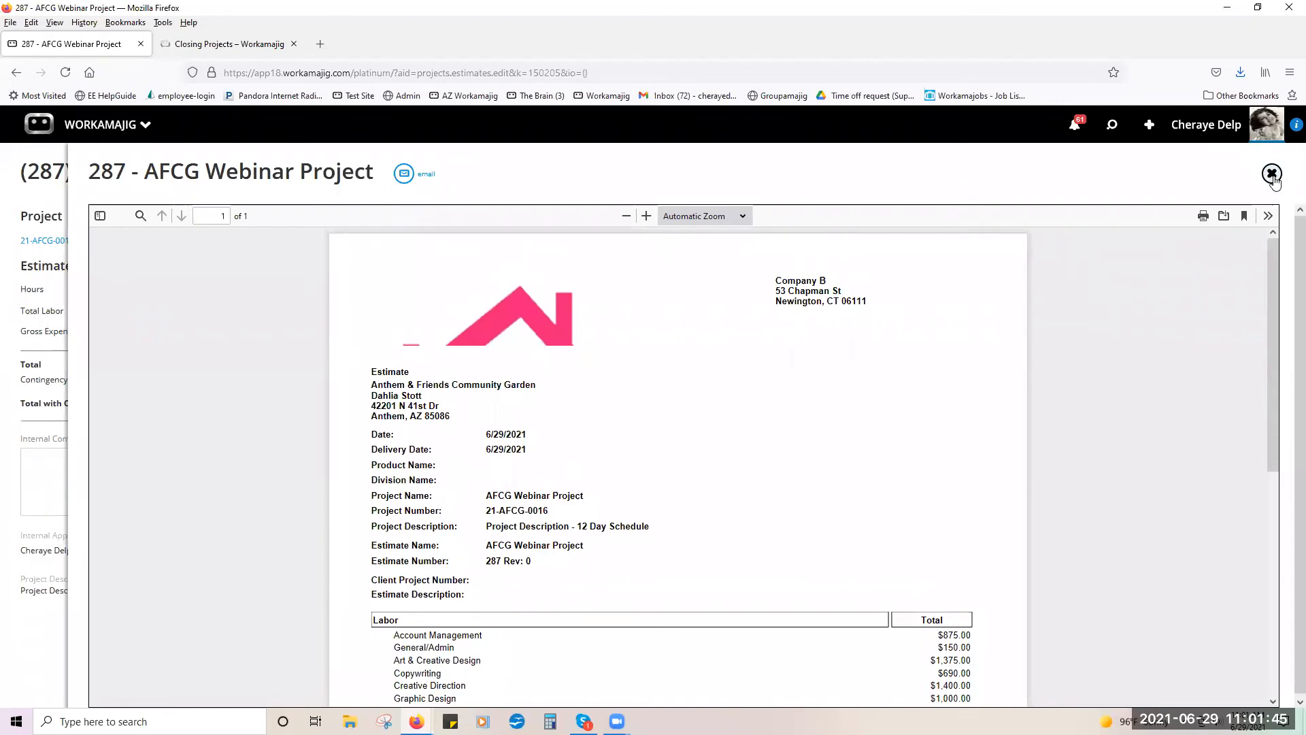
- Set the estimate template to Detailed in the estimate's settings and save
left_click(1149, 174)
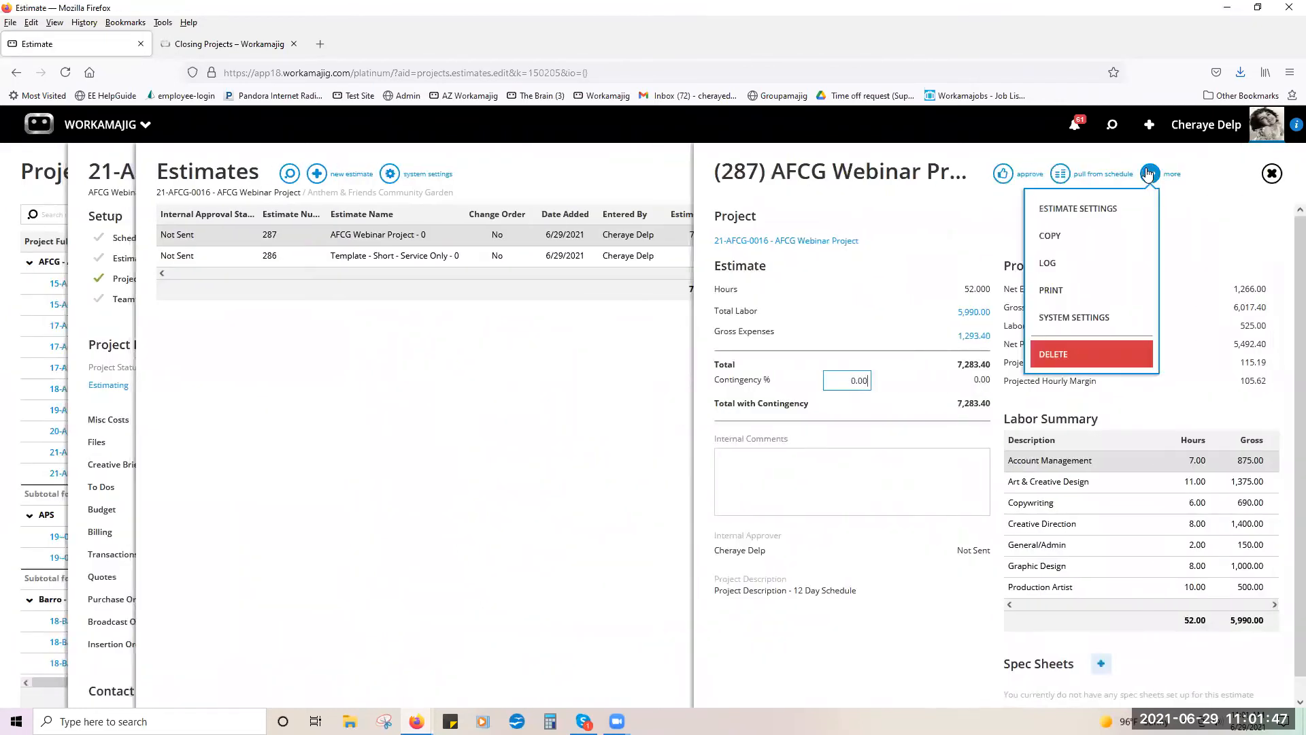
left_click(1145, 210)
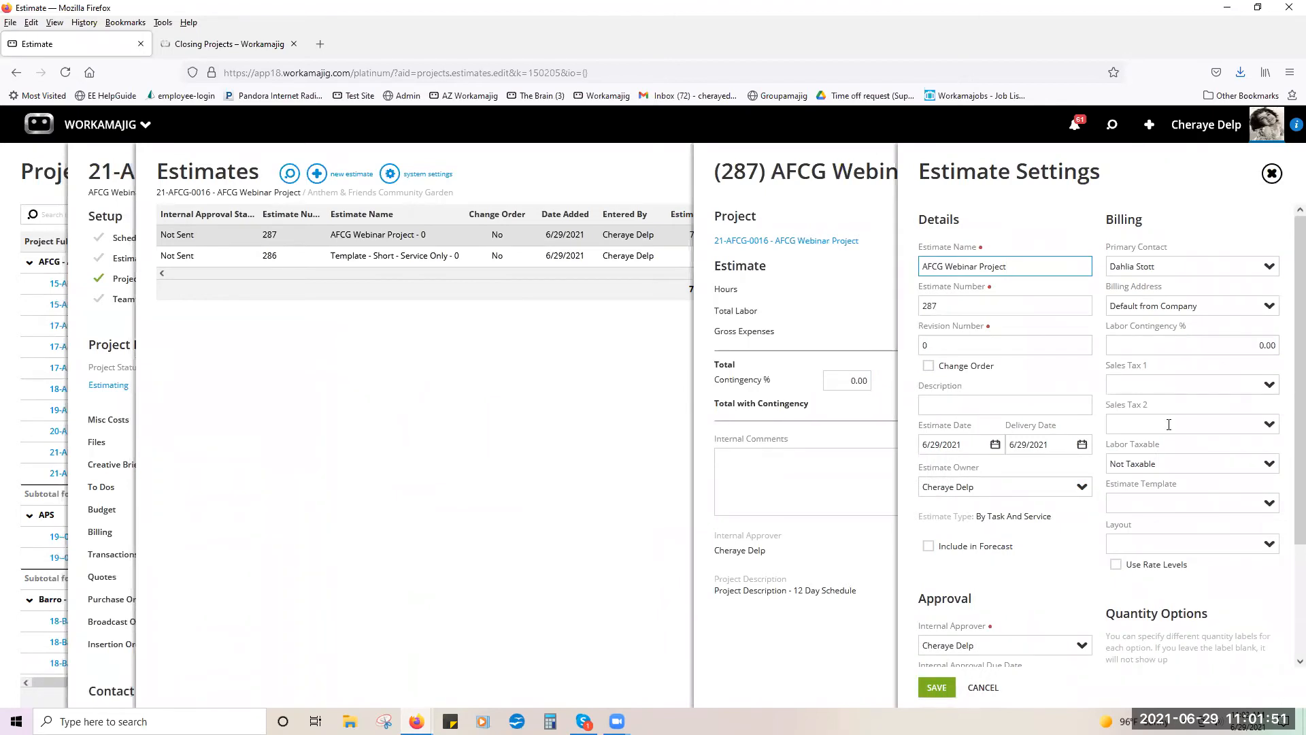
left_click(1253, 502)
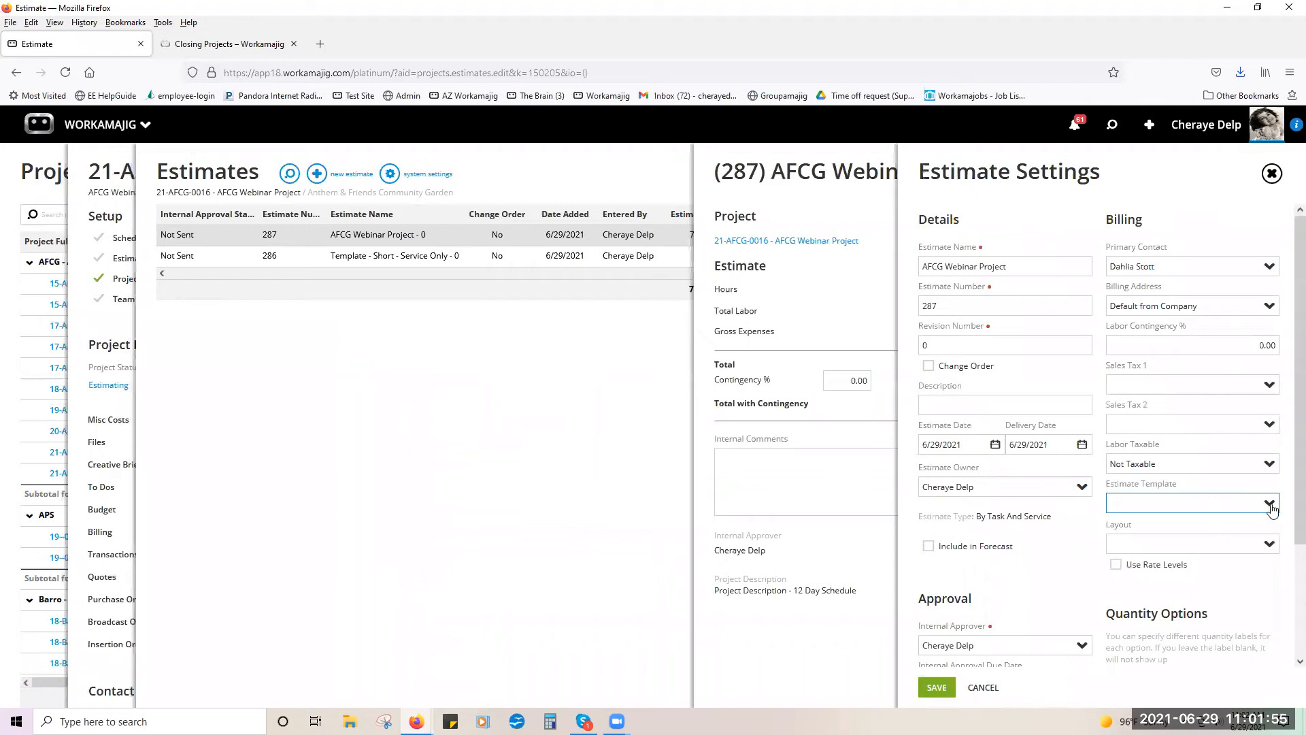
left_click(1270, 504)
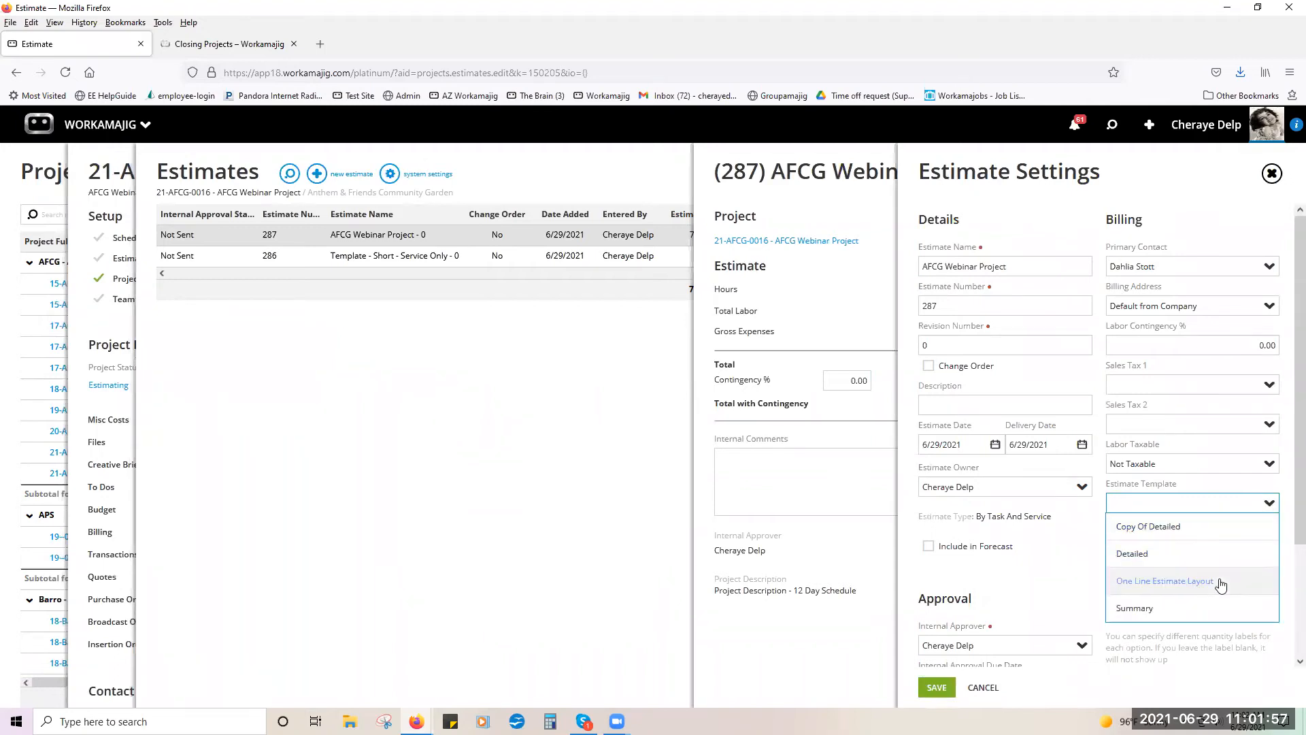
left_click(1187, 562)
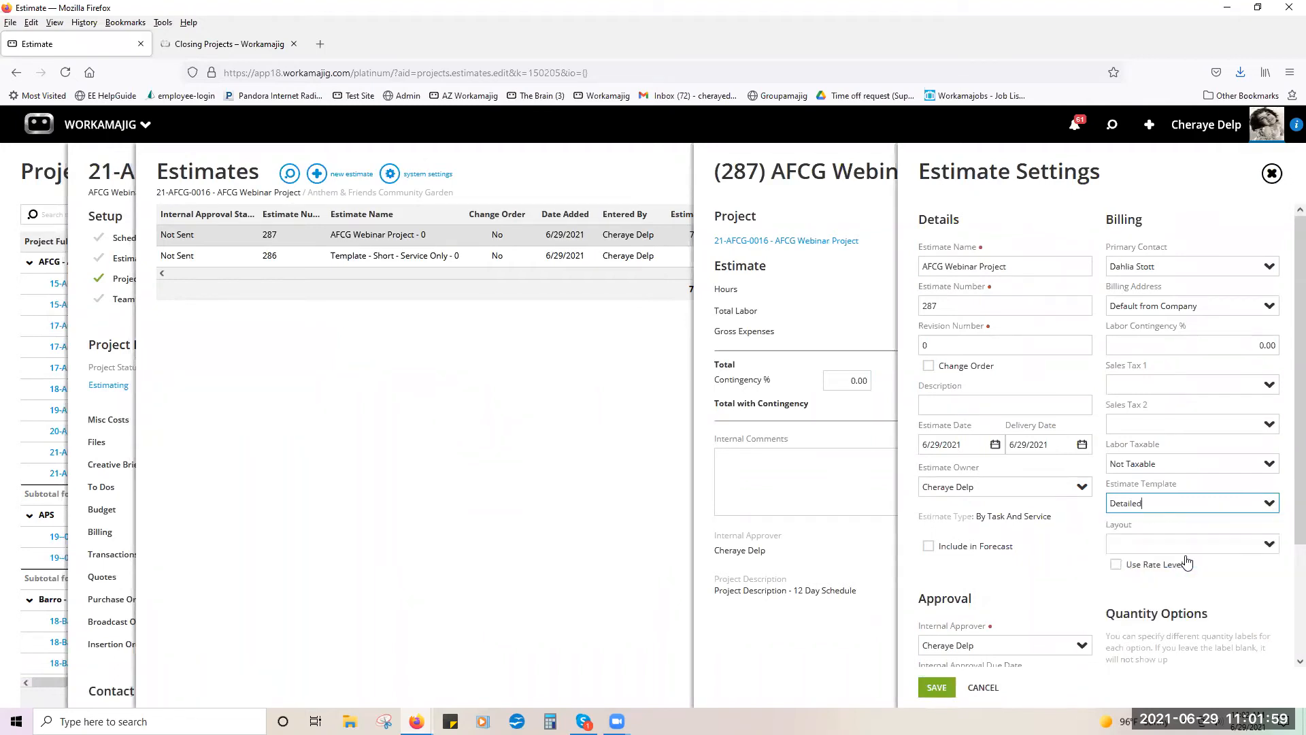
left_click(937, 687)
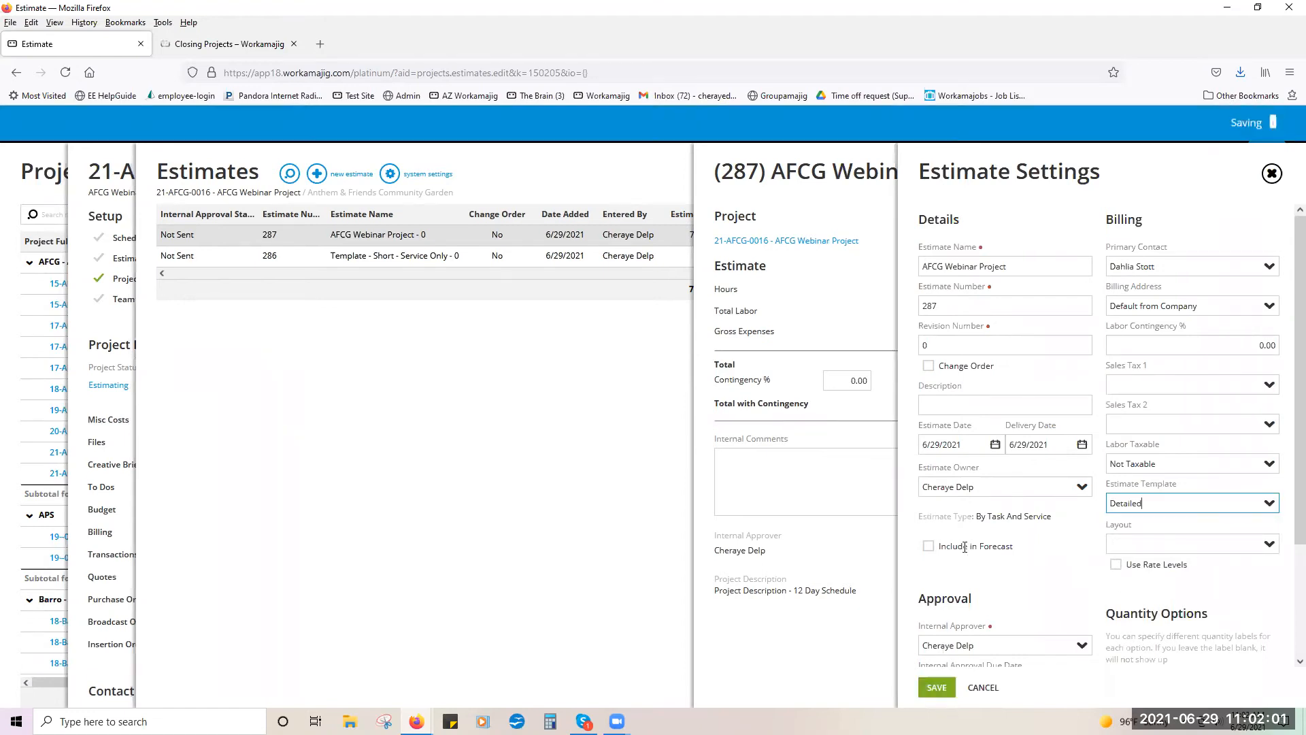
- Review the estimate's detailed printout and its email form, and return to the estimate without sending
left_click(1149, 174)
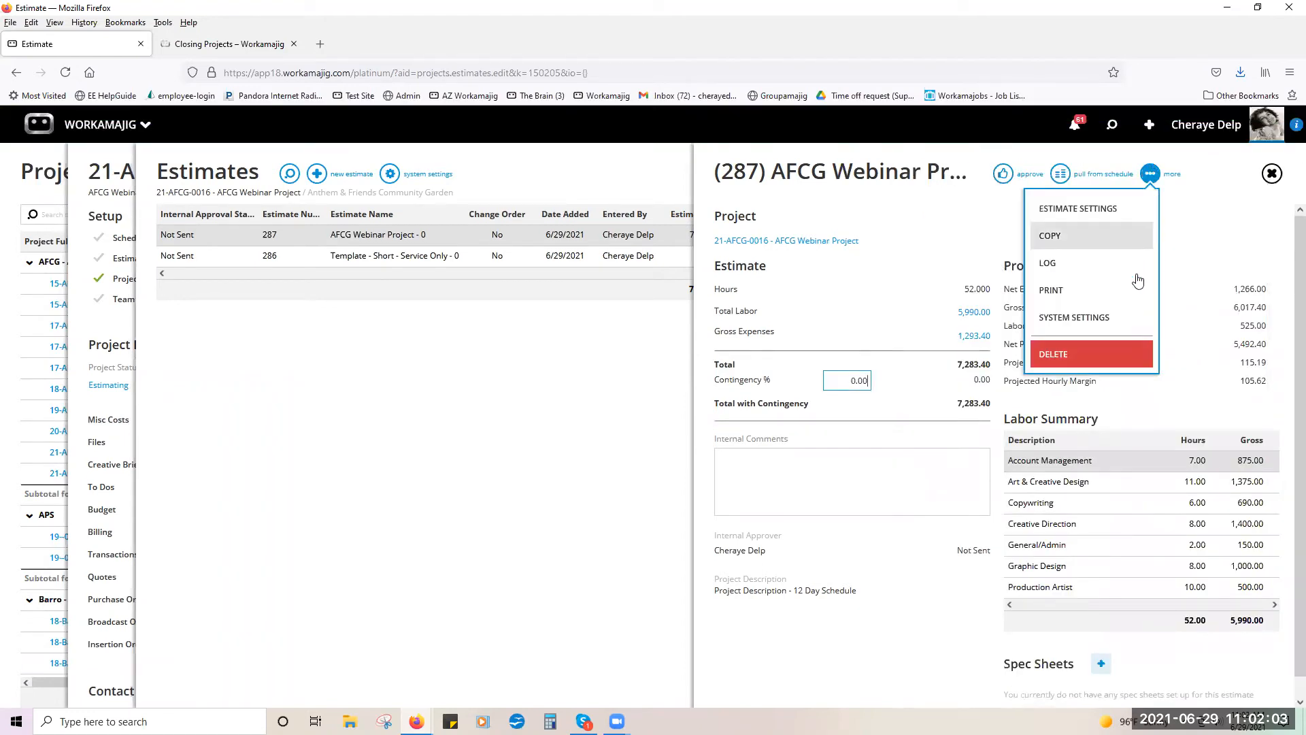
left_click(1129, 291)
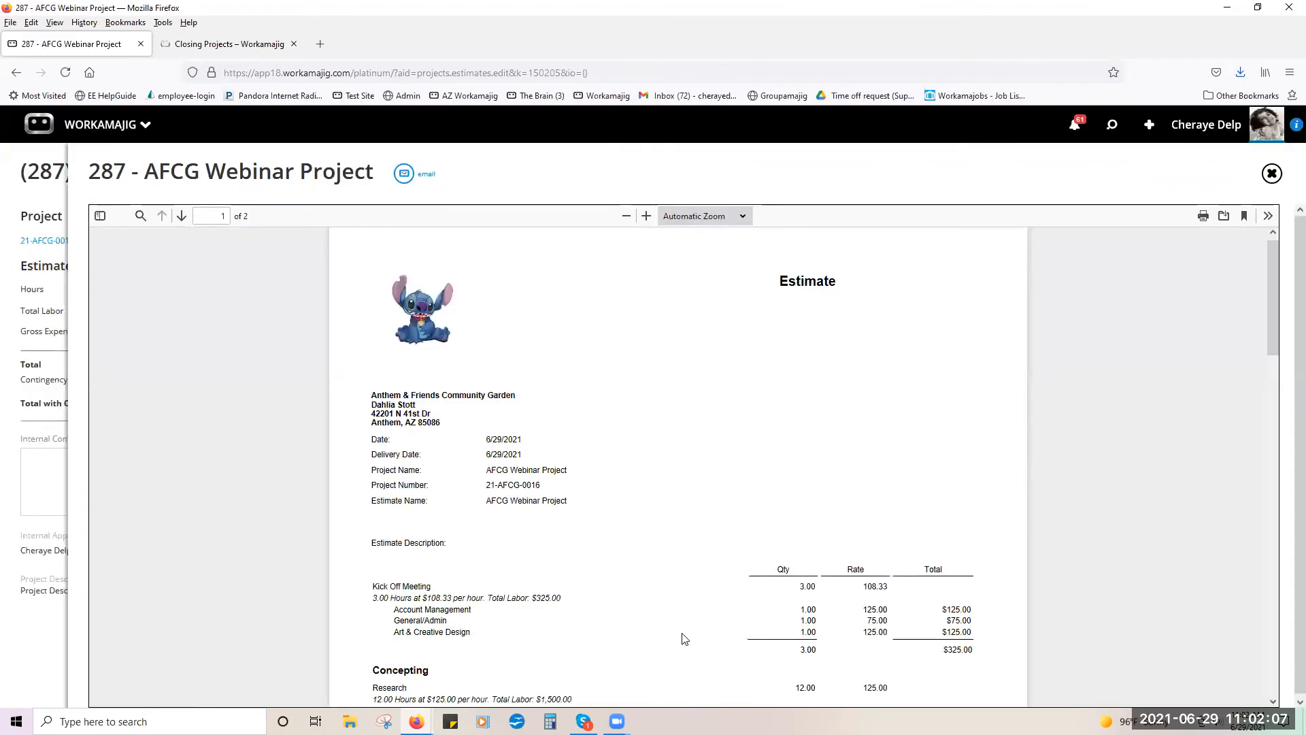
scroll(685, 638, "down", 3)
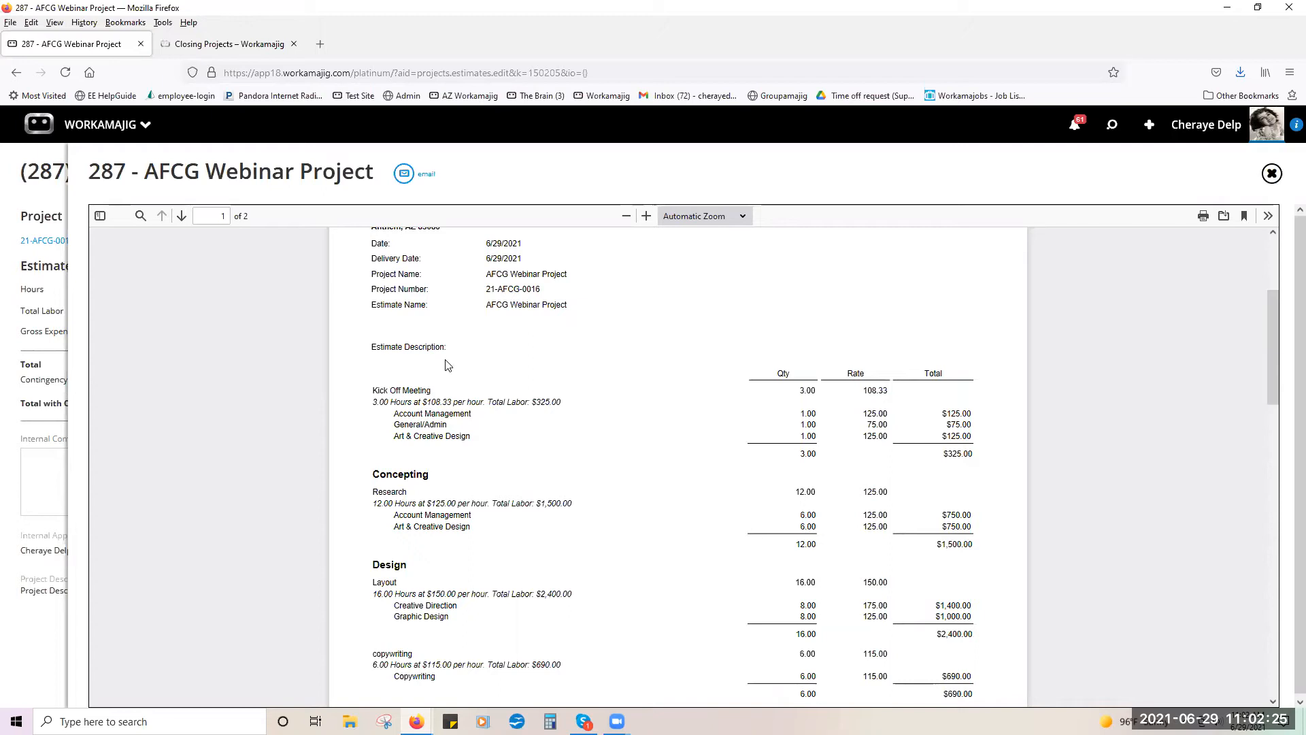
left_click(404, 178)
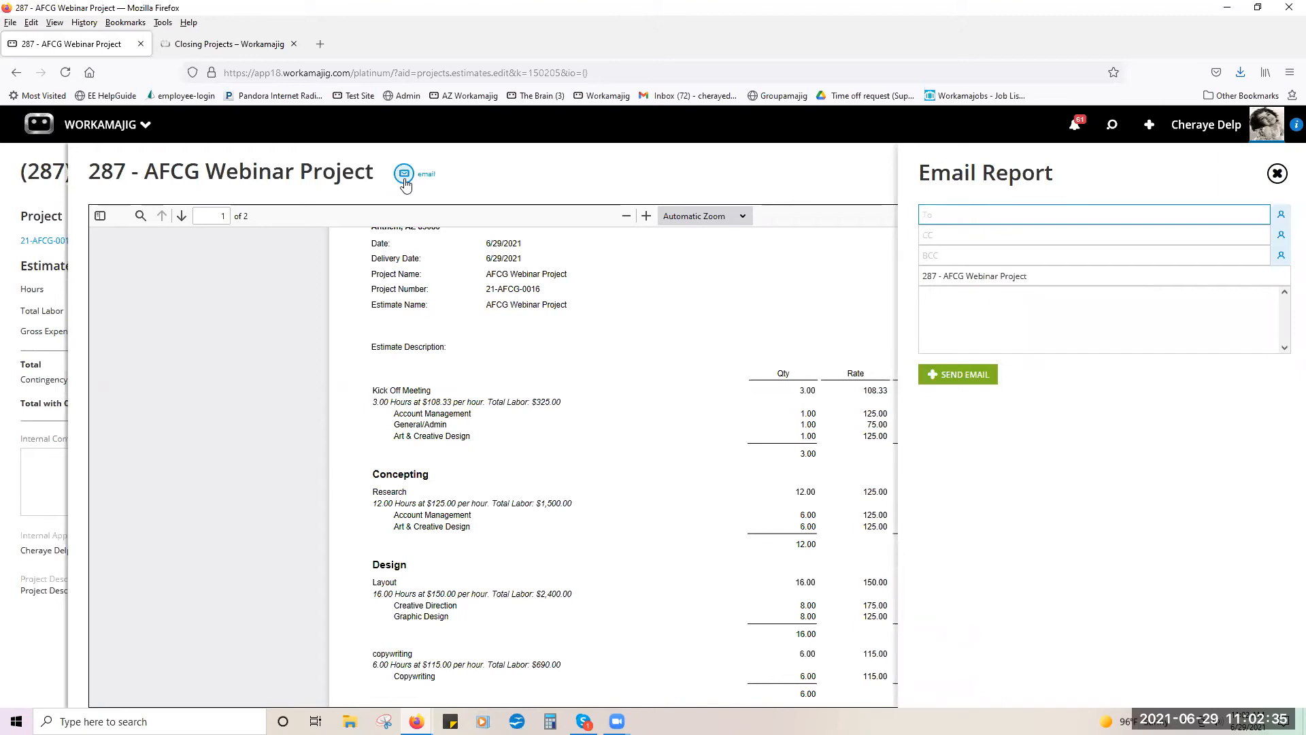
left_click(1278, 174)
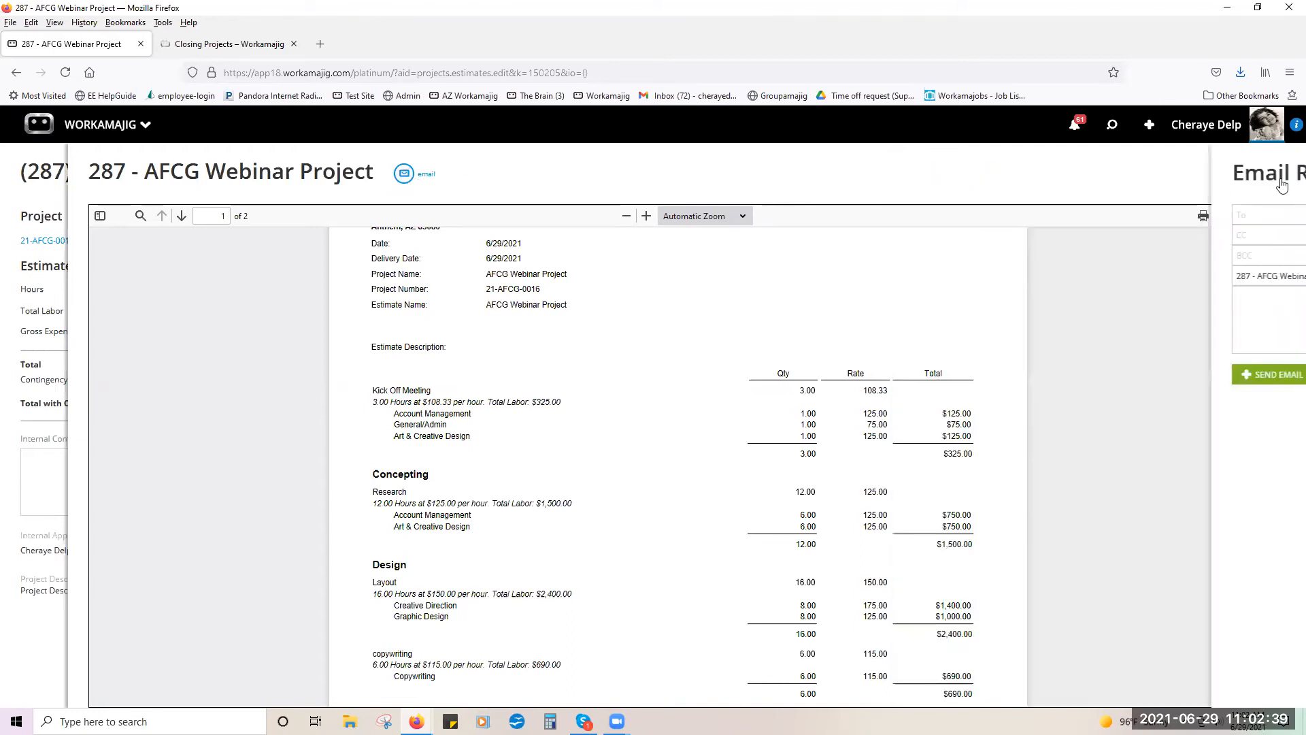
left_click(1271, 174)
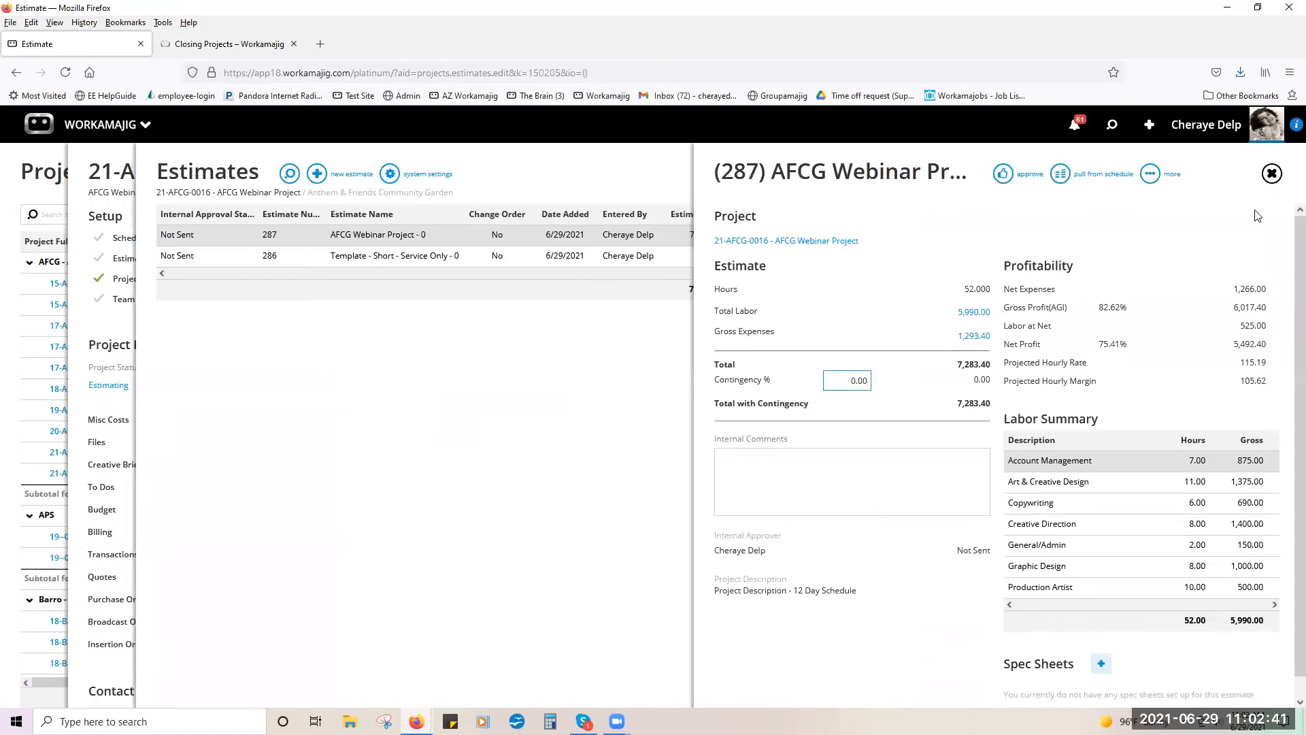
- Approve the AFCG Webinar Project estimate internally and return to the estimates list
left_click(1001, 176)
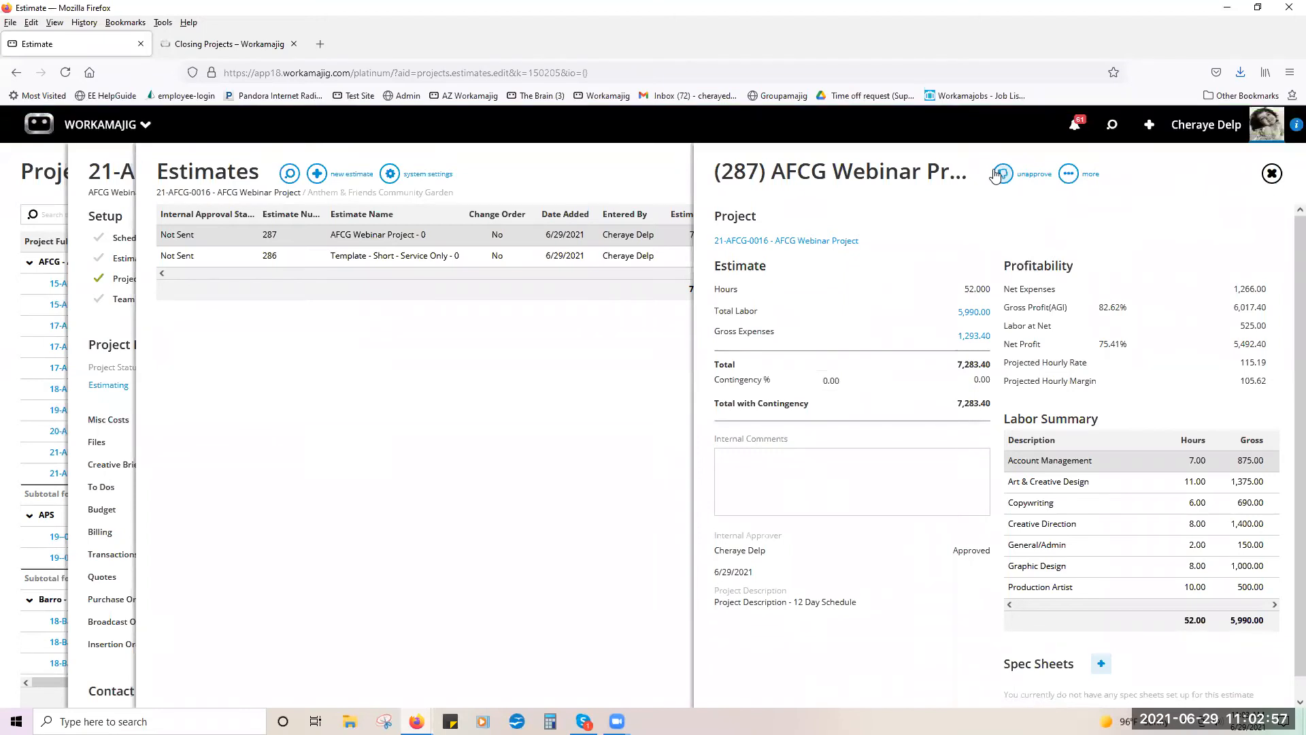
left_click(1273, 174)
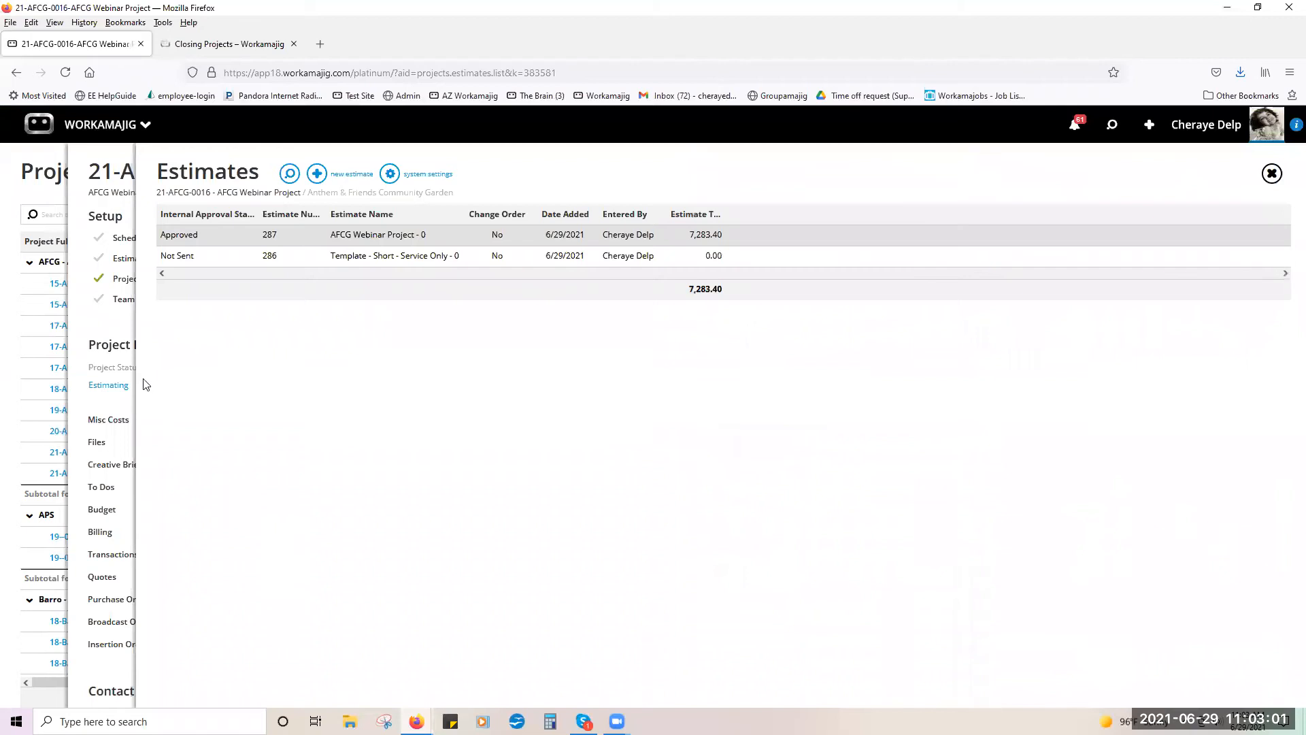
- Create a change order estimate named "AFCG Webinar Project - CO" without automatic labor from the schedule, and make the signed-in user its internal approver
left_click(317, 174)
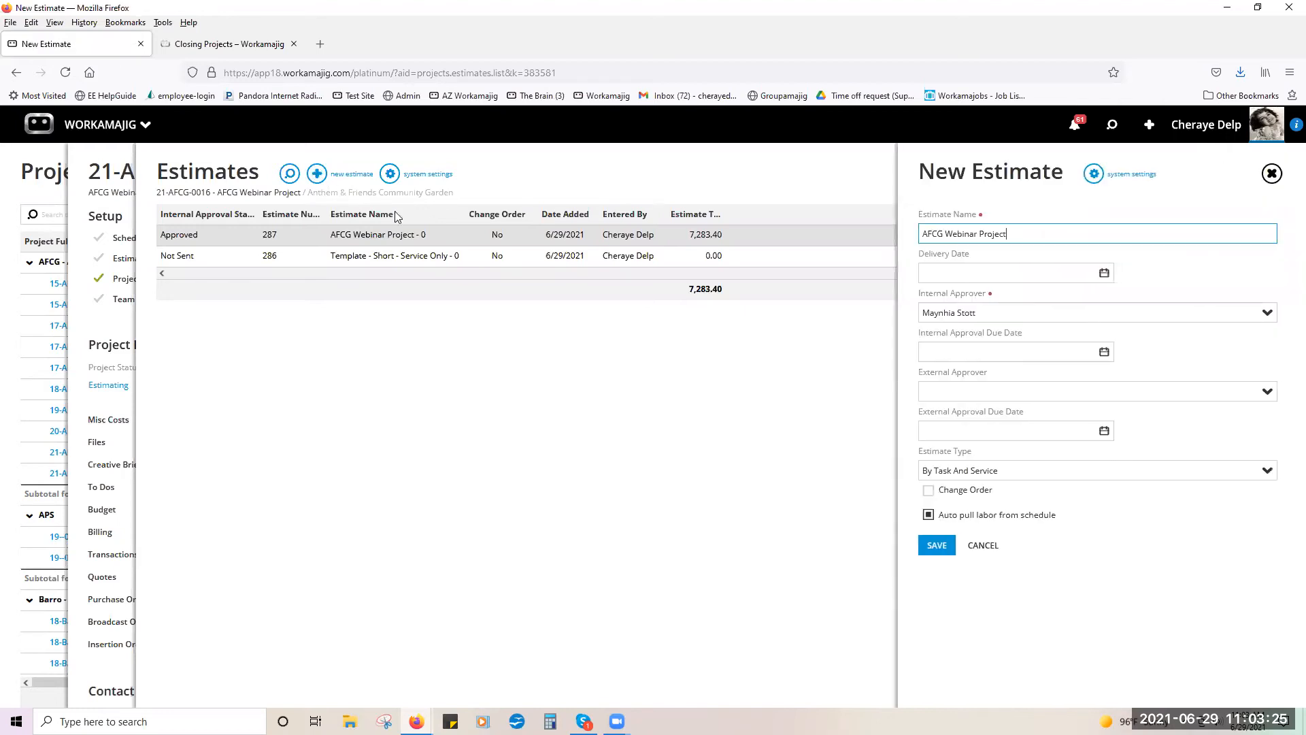
left_click(927, 490)
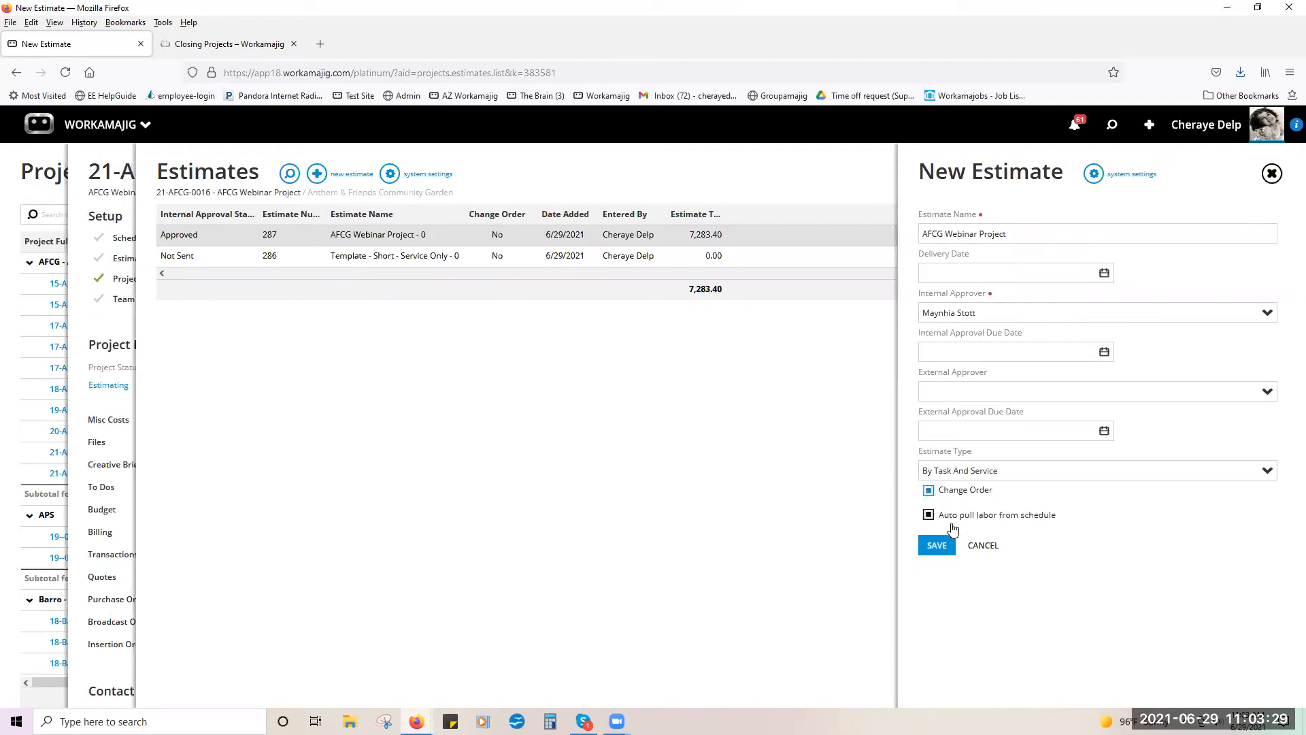
left_click(929, 515)
left_click(1016, 229)
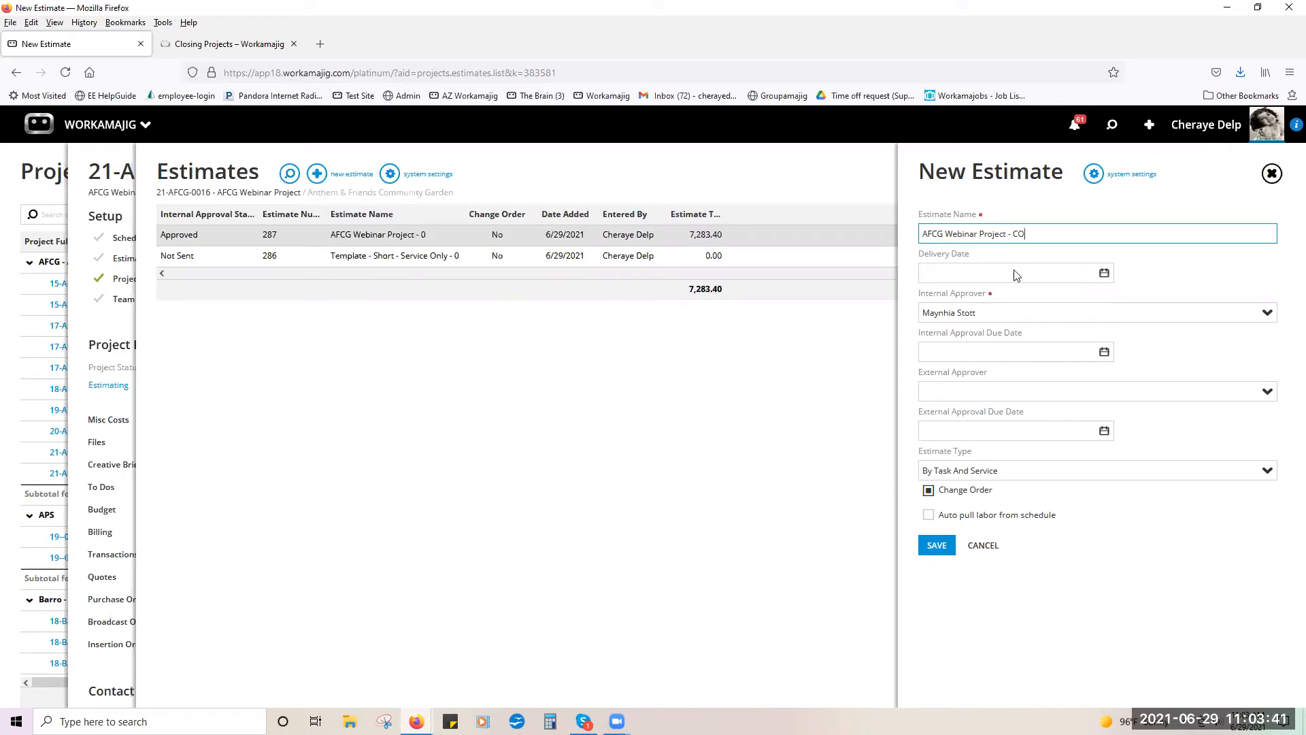
left_click(982, 307)
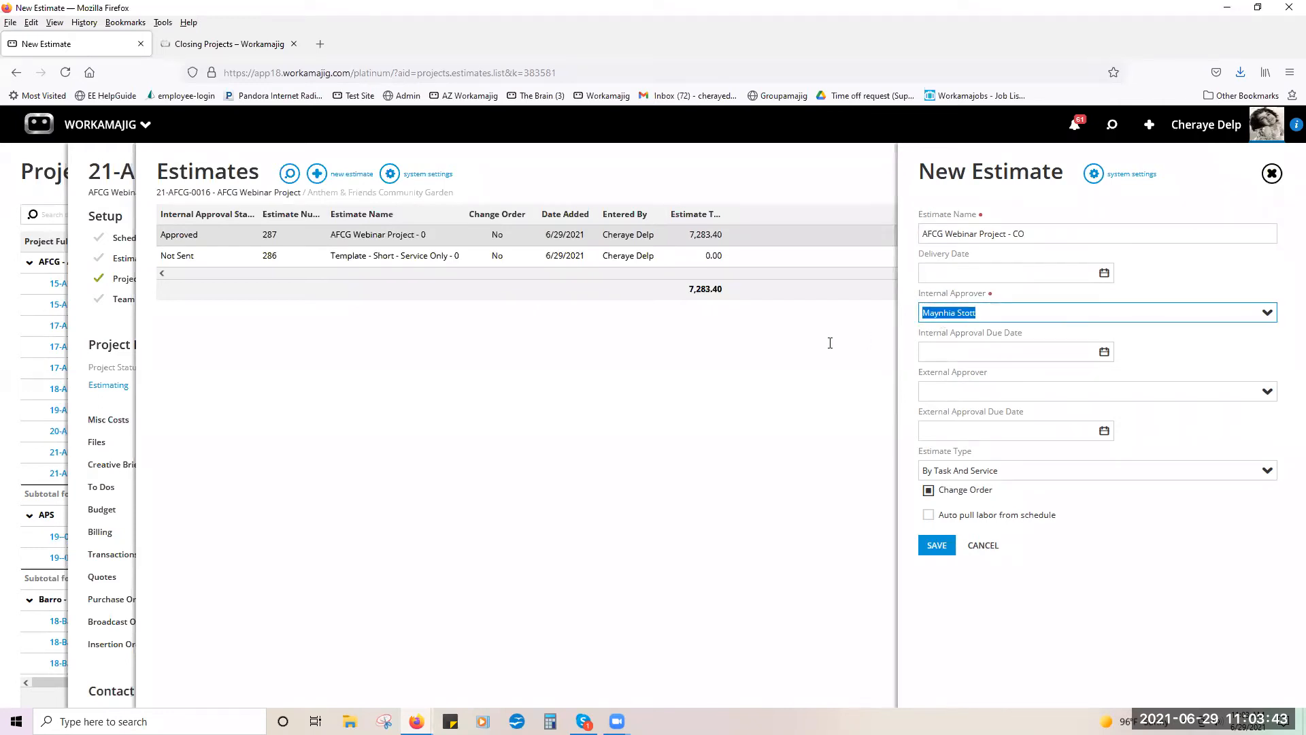
type("cher")
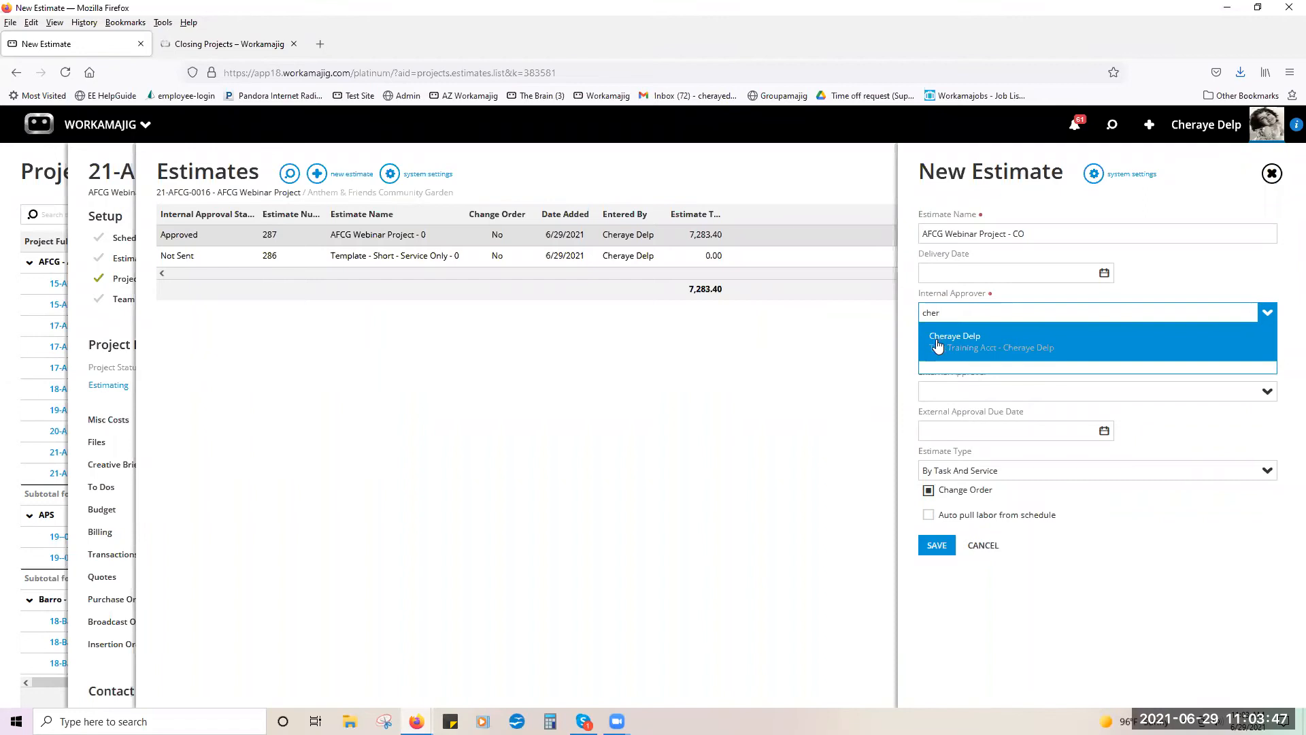
left_click(936, 342)
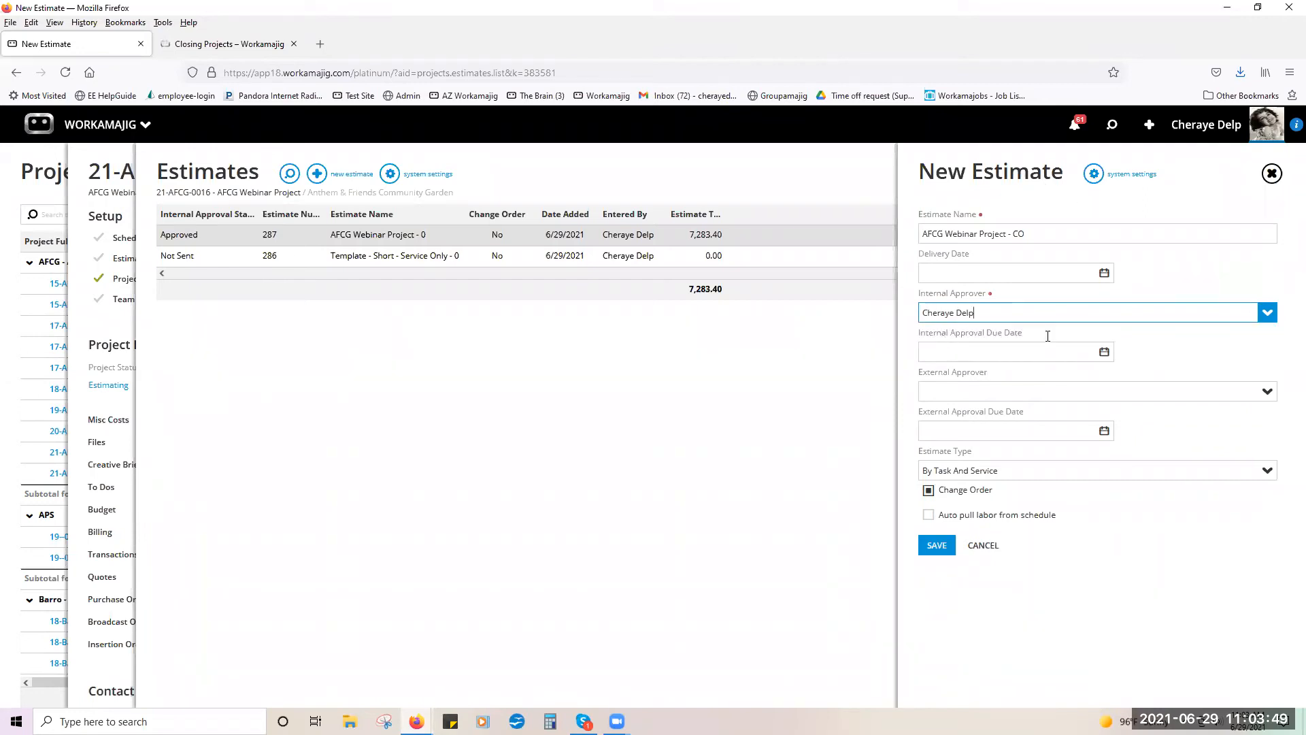
left_click(934, 552)
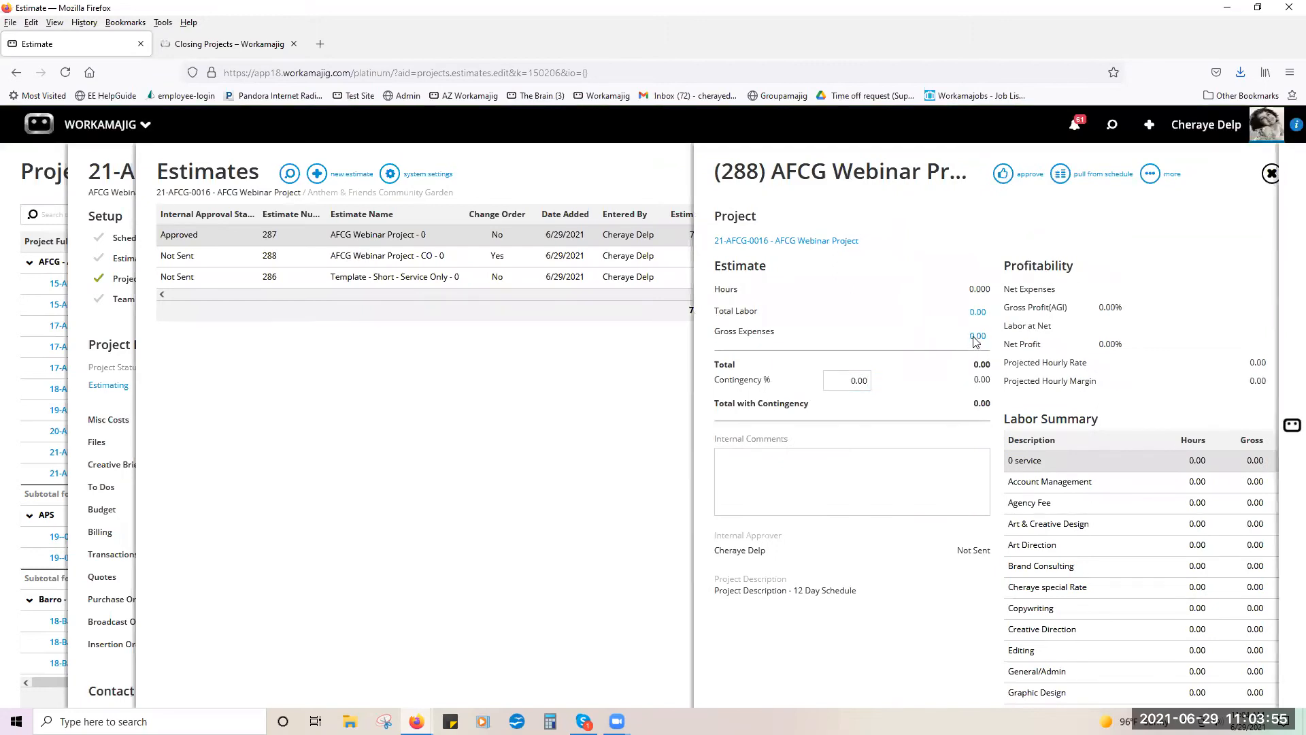
- Add a new expense line to the change order estimate with the item PROD-Postage-Postage
left_click(977, 336)
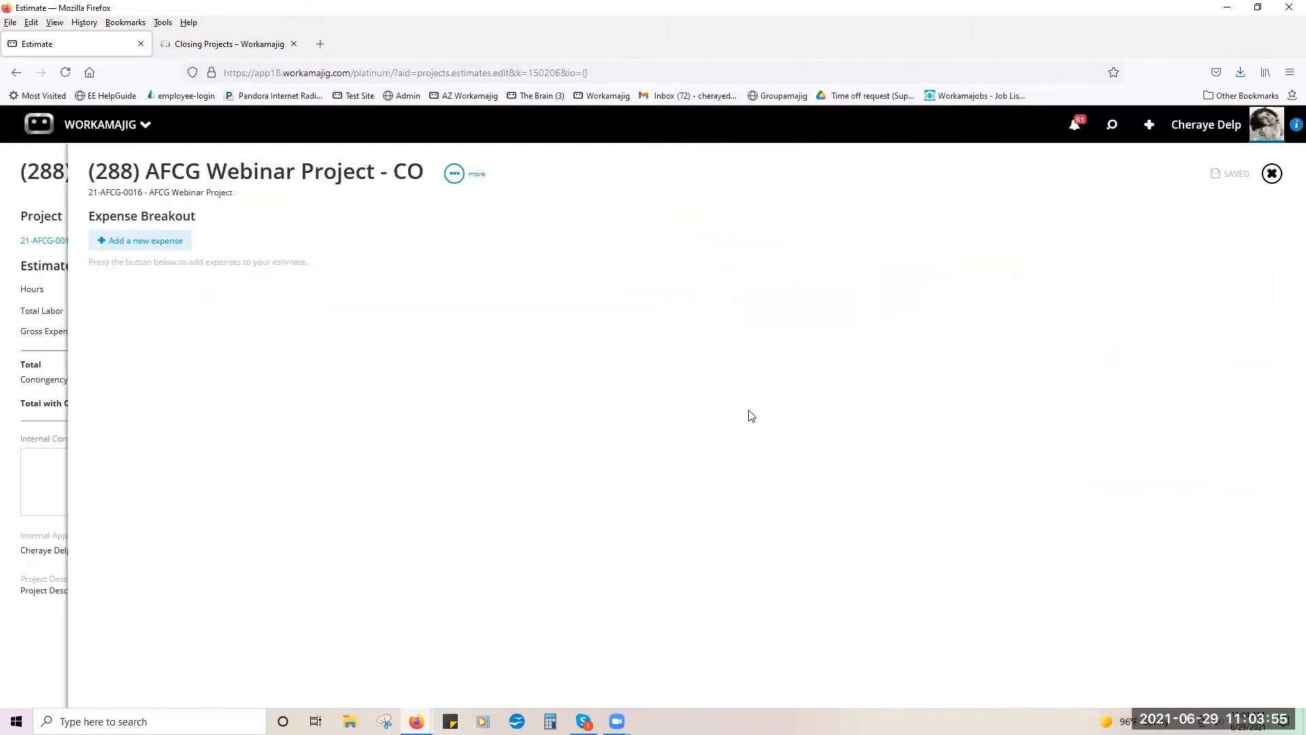
left_click(125, 242)
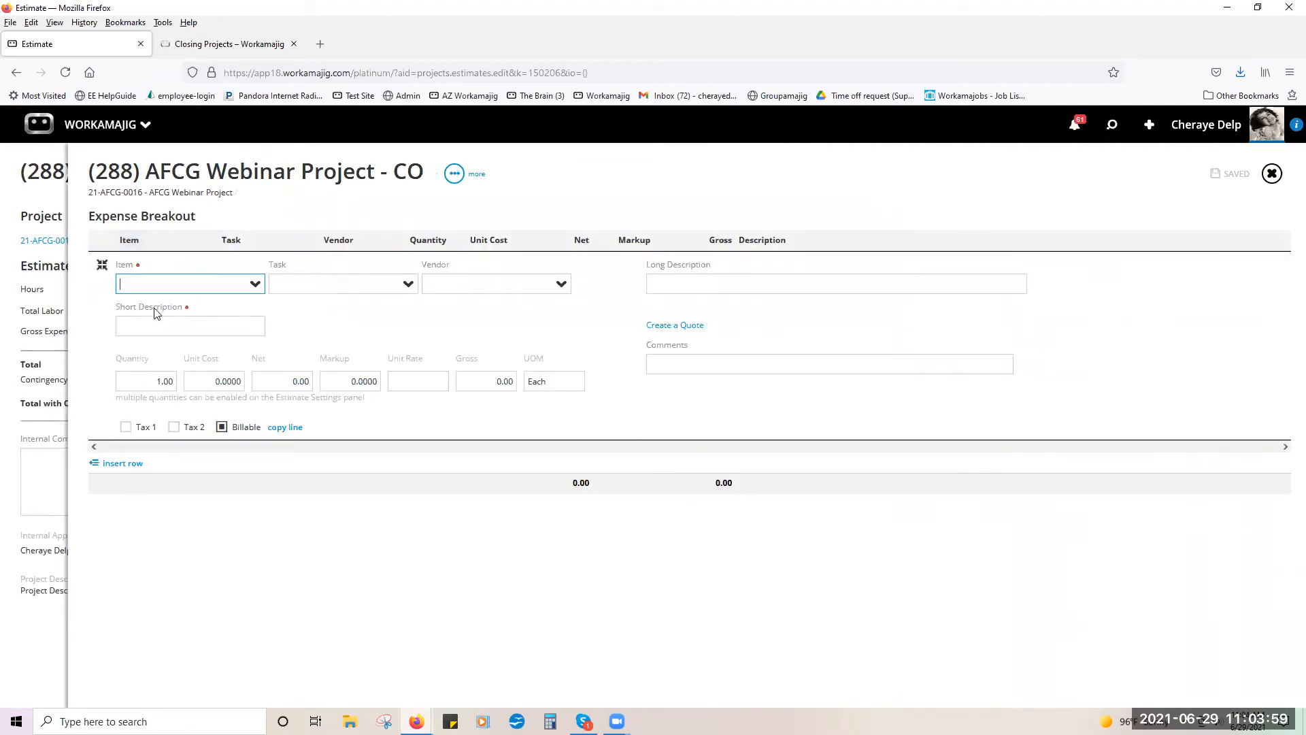
type("po")
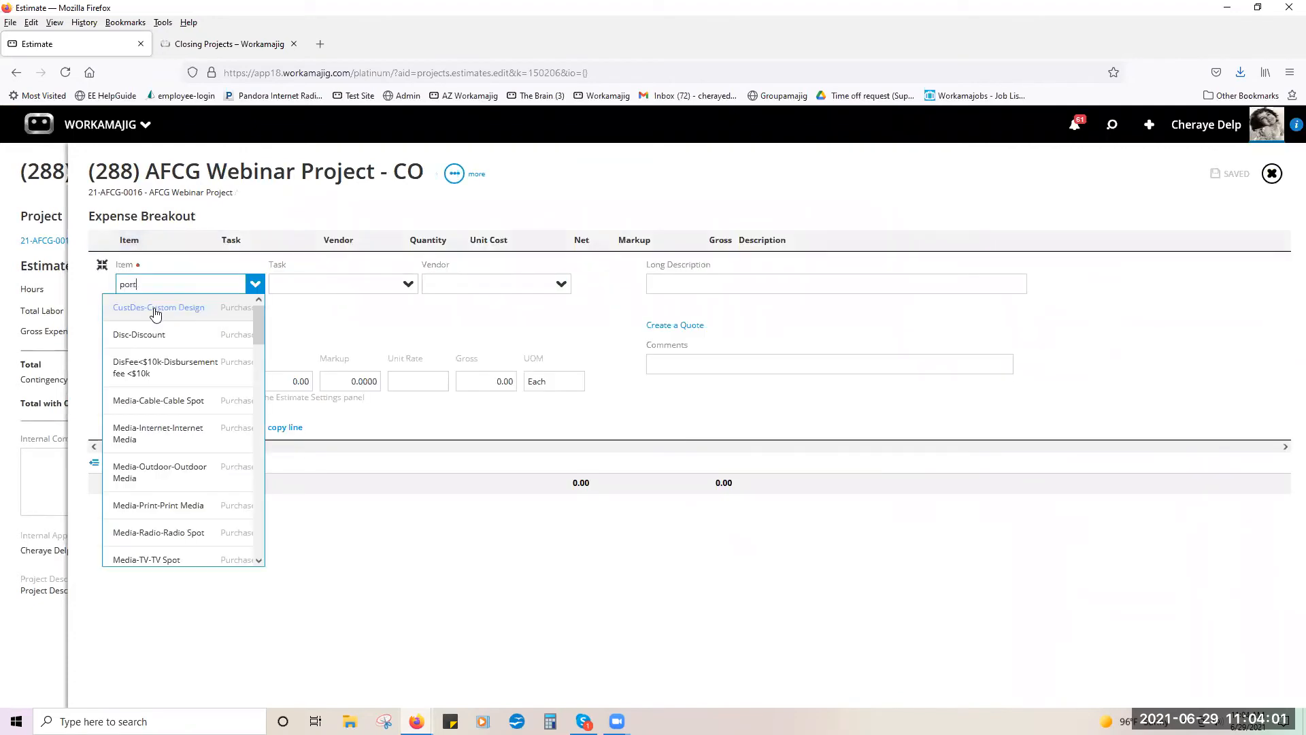
type("s")
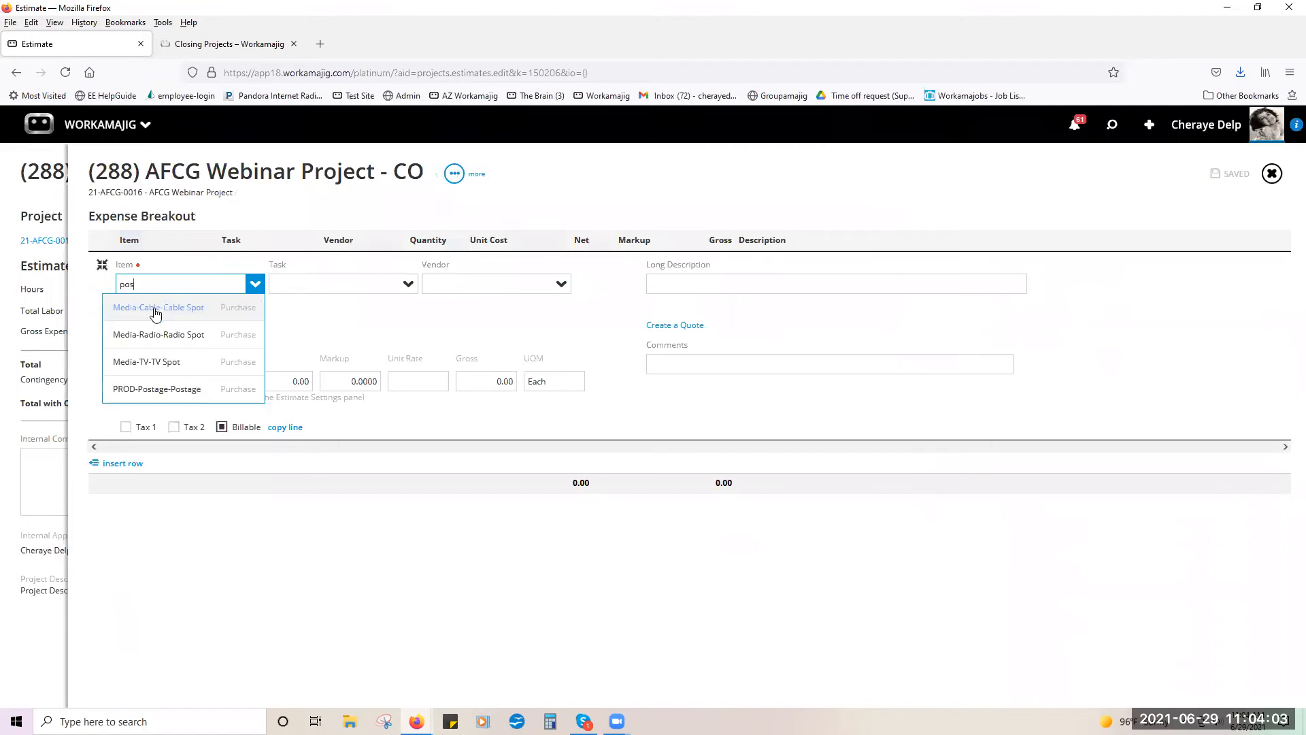
left_click(156, 313)
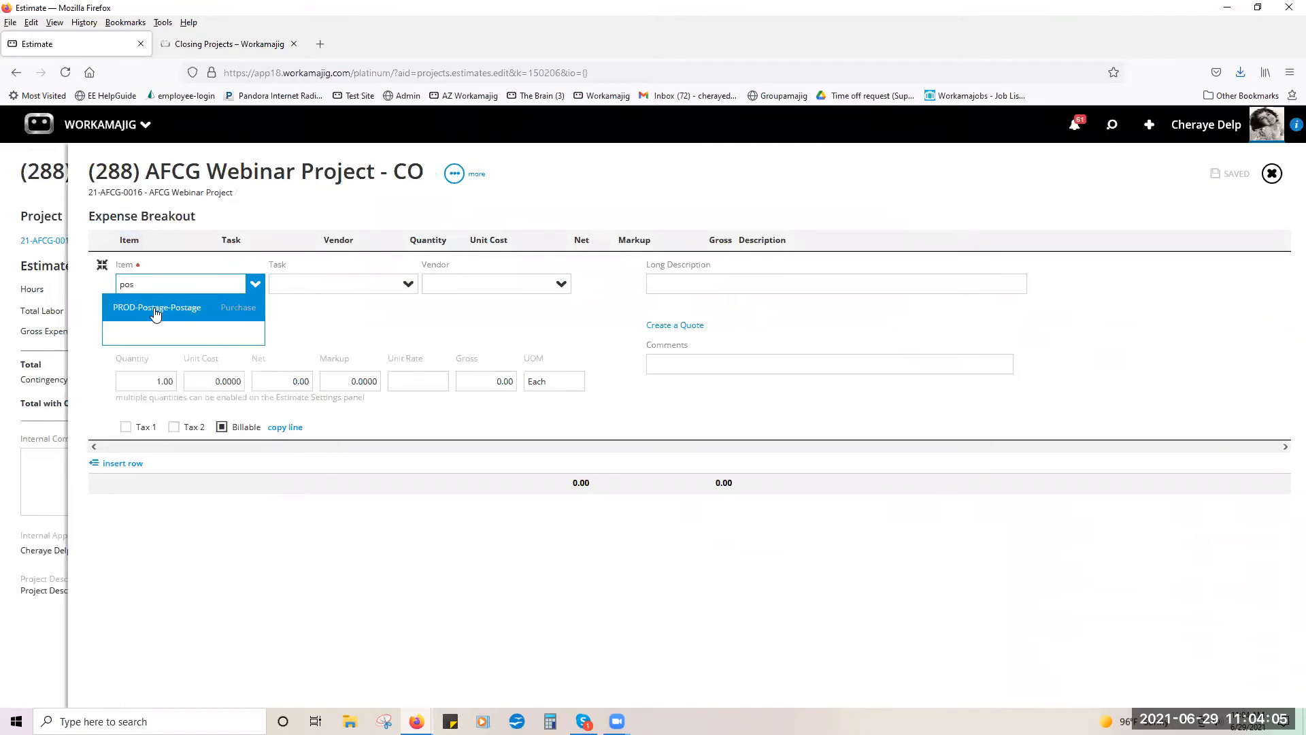
- Set the Postage expense's quantity to 500, save the line and return to the change order estimate
left_click_drag(151, 381, 171, 382)
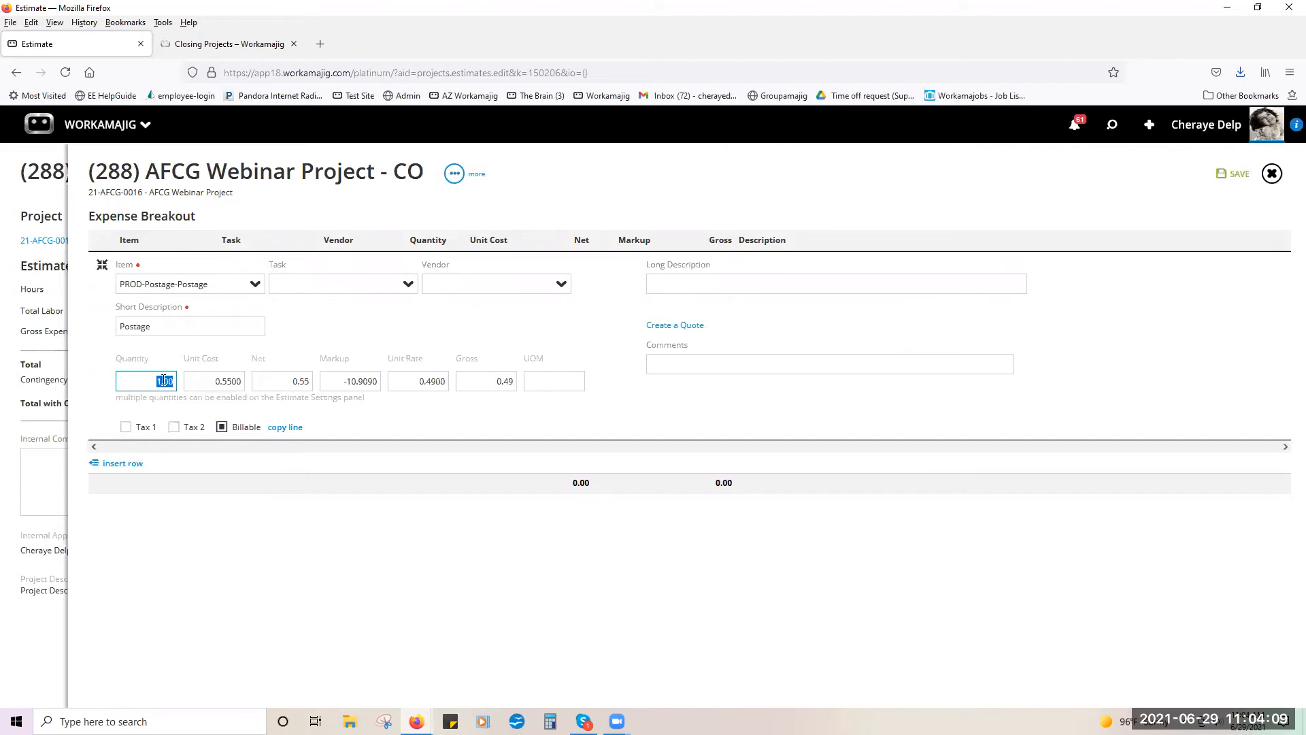
type("5")
type(".00")
key("BackSpace")
key("BackSpace")
key("BackSpace")
key("Tab")
key("Tab")
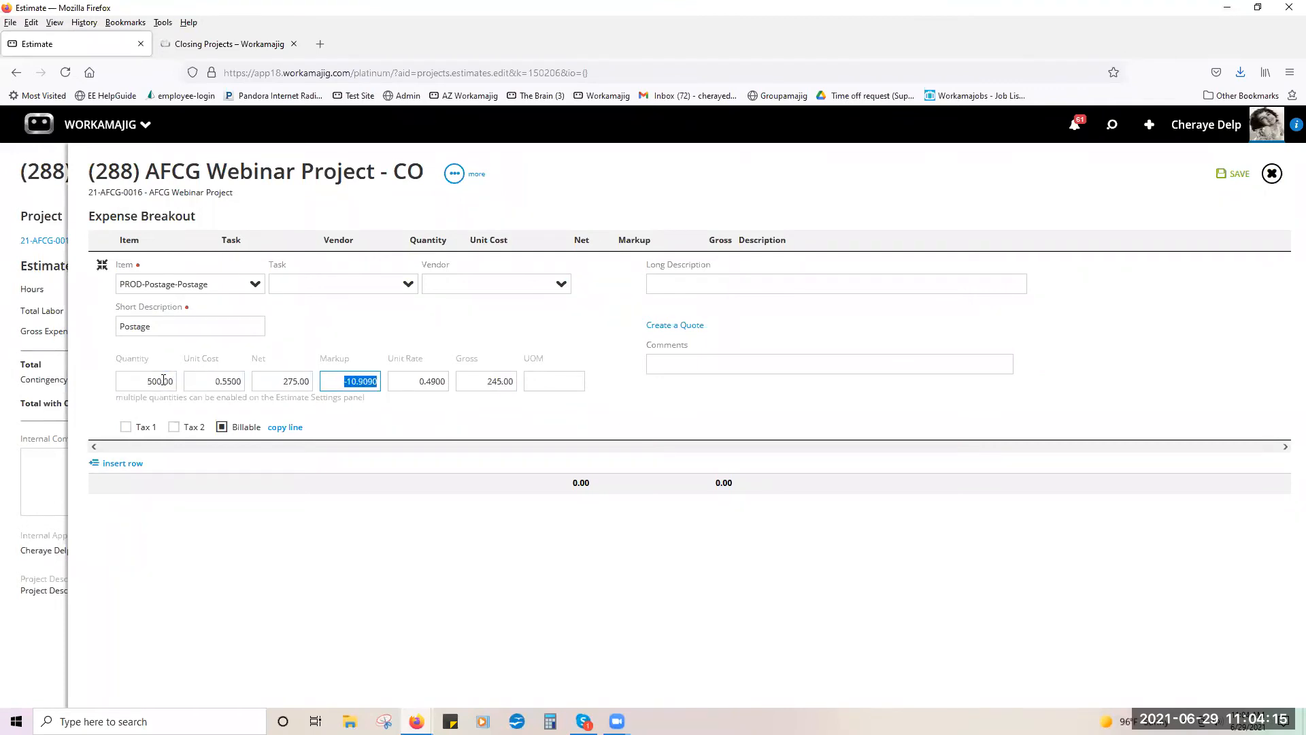
left_click(278, 500)
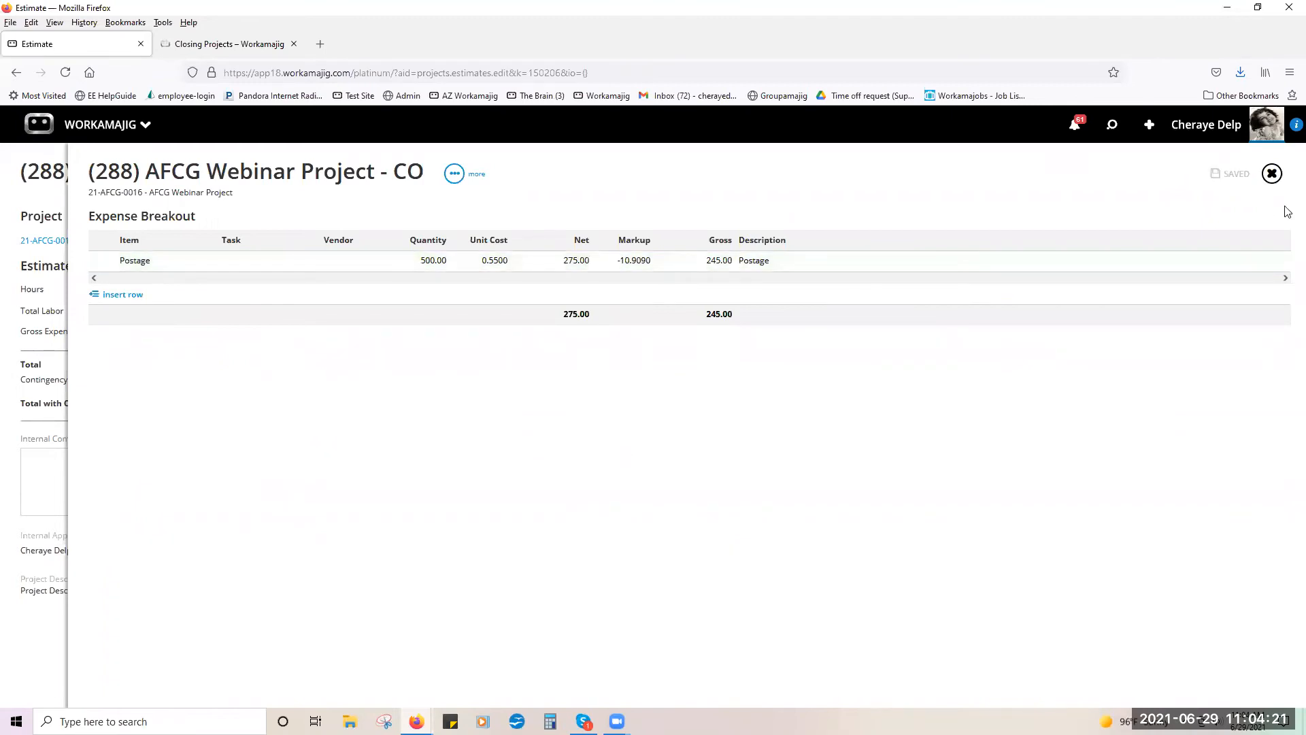
left_click(1271, 174)
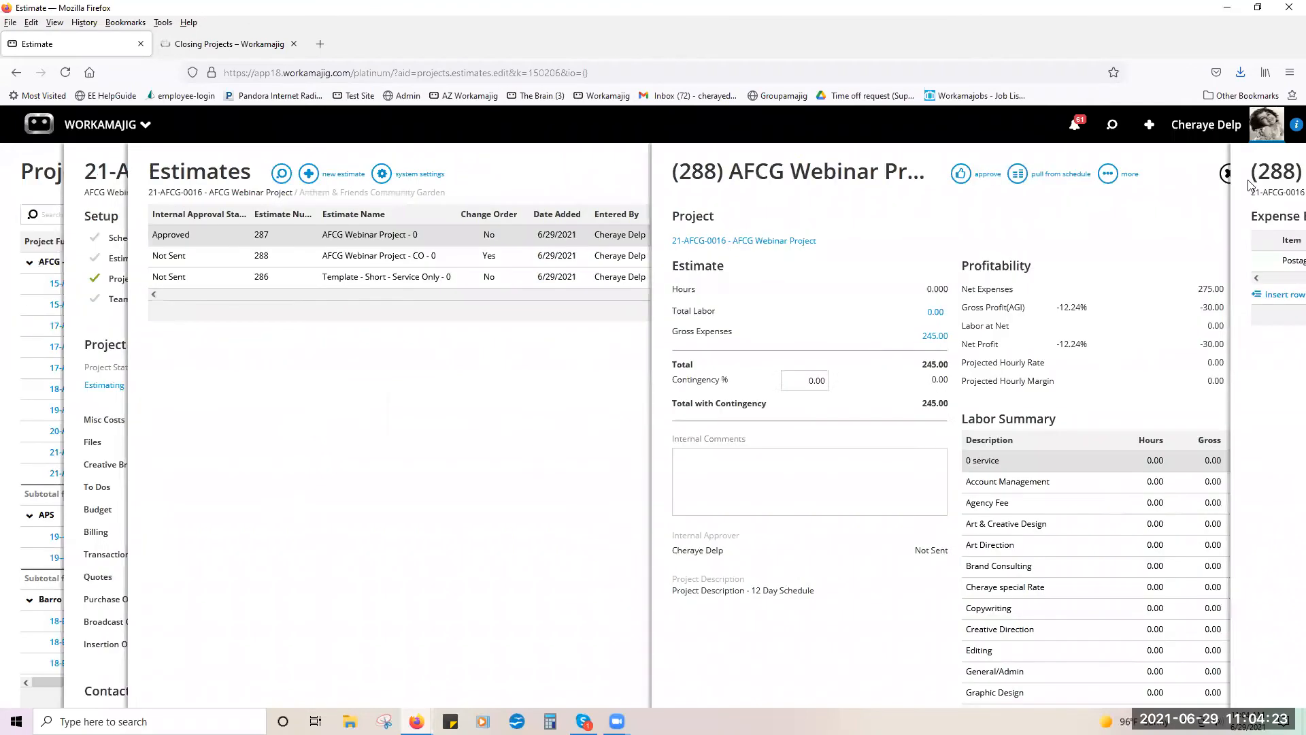
- Approve the AFCG Webinar Project - CO estimate and return to the project dashboard
left_click(1003, 174)
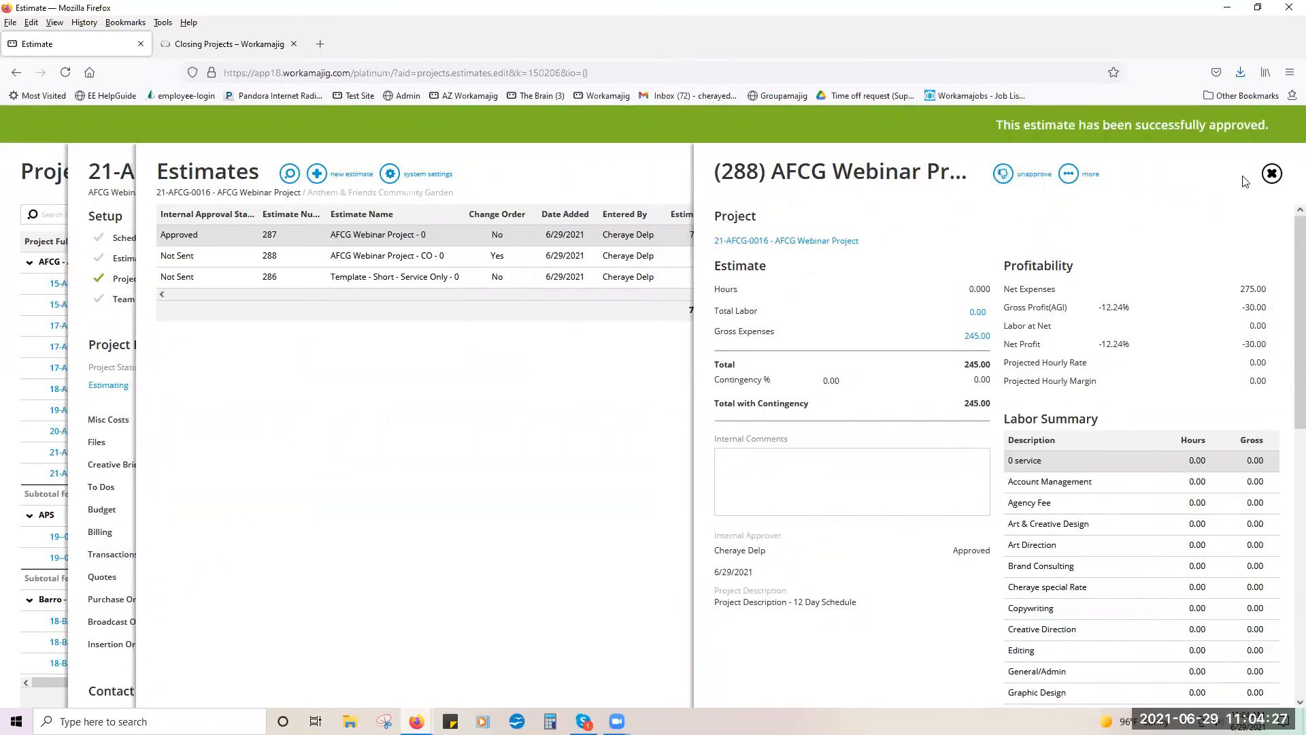
left_click(1272, 174)
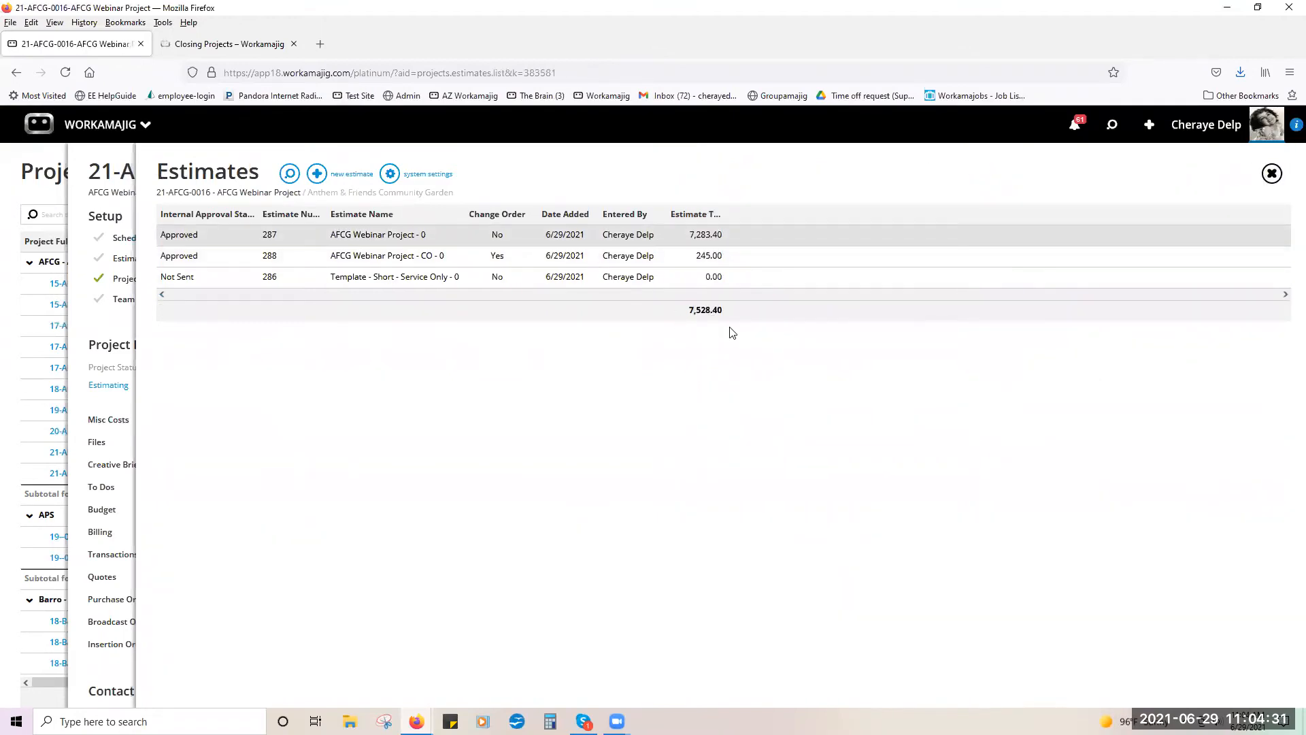
left_click(1266, 178)
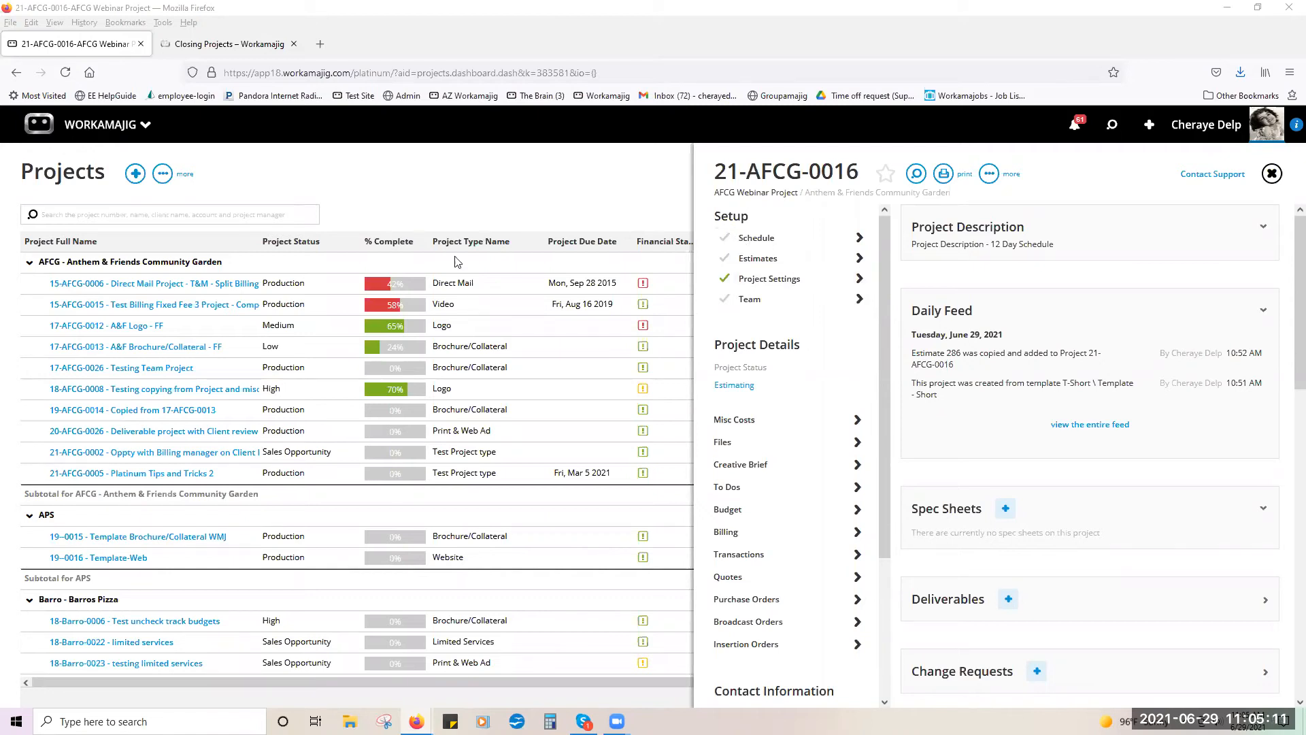
- Open the company calendar and view the details of the Memorial Day all-day meeting
left_click(95, 126)
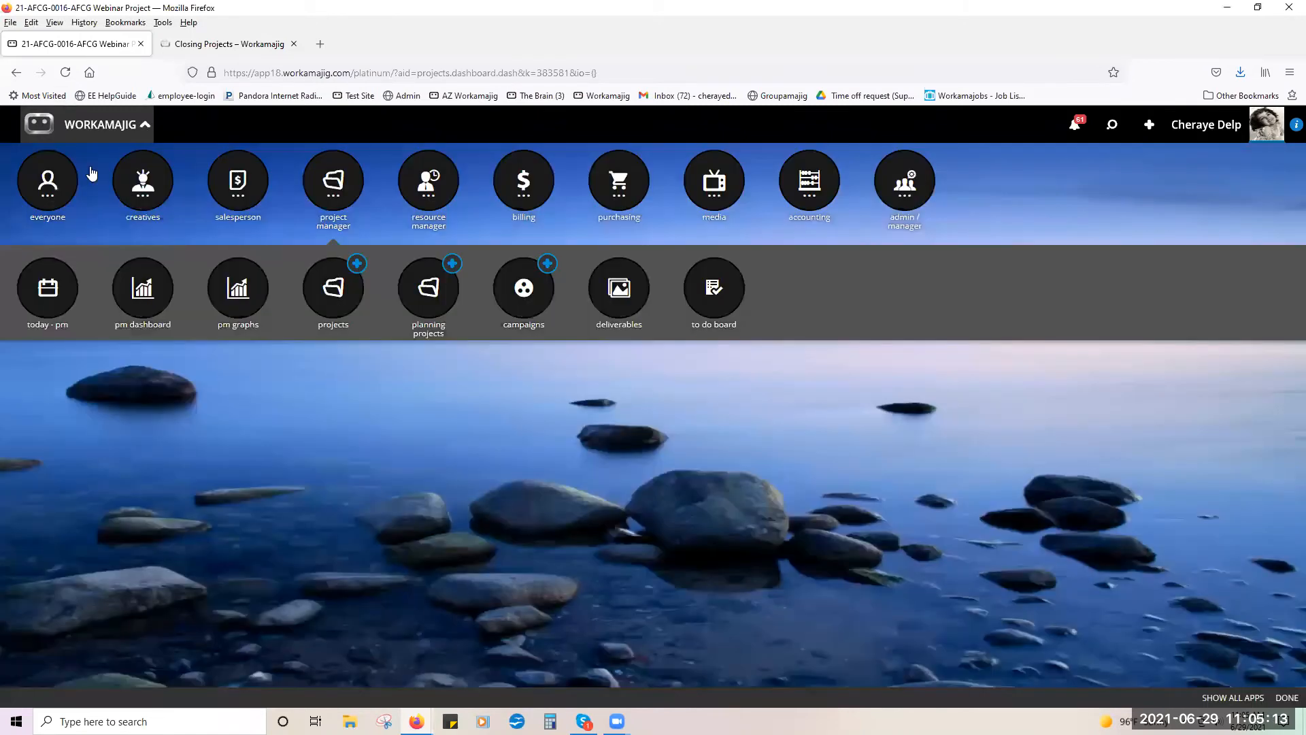
left_click(62, 187)
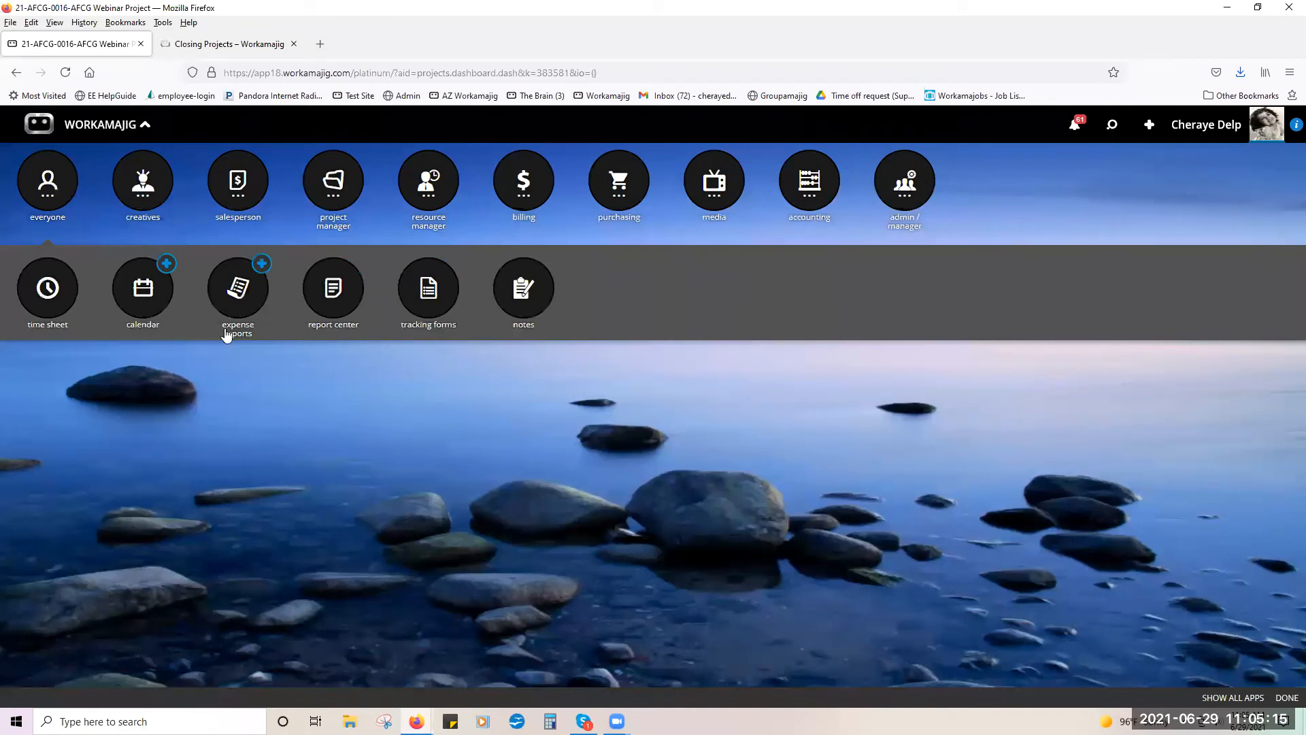
left_click(156, 299)
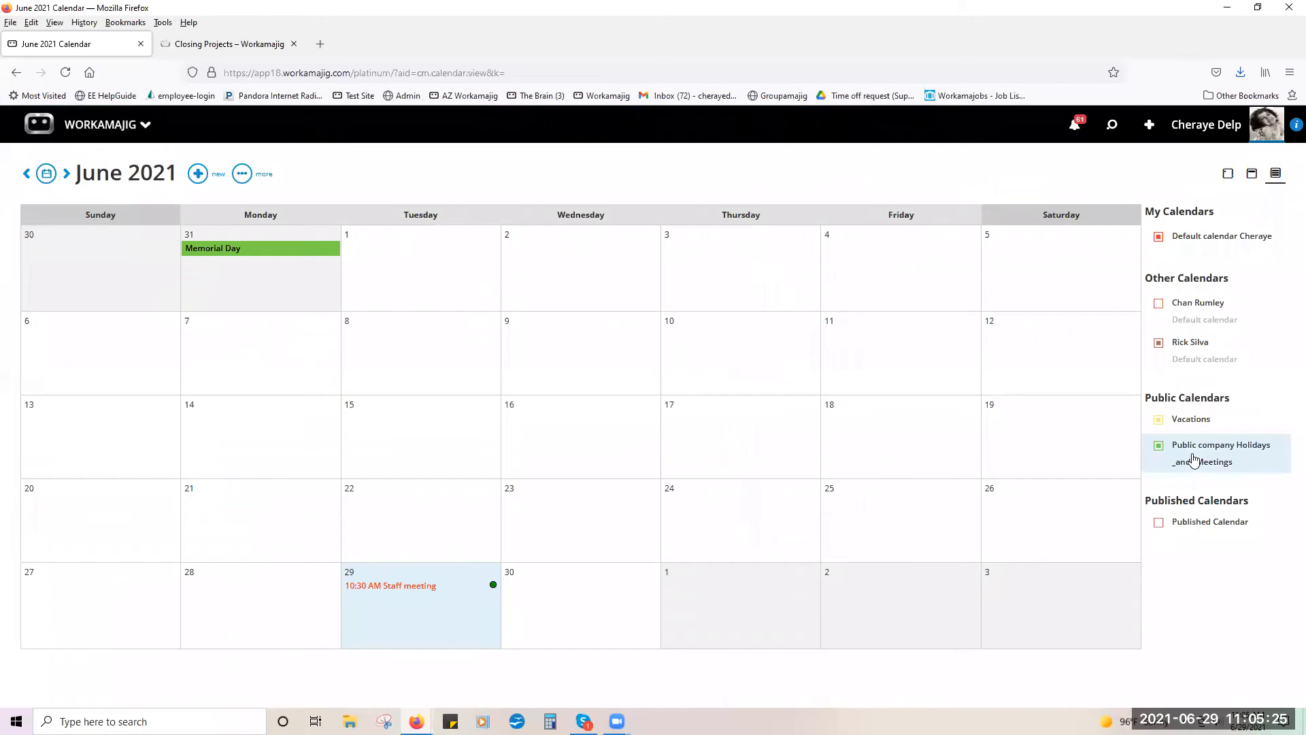
left_click(226, 250)
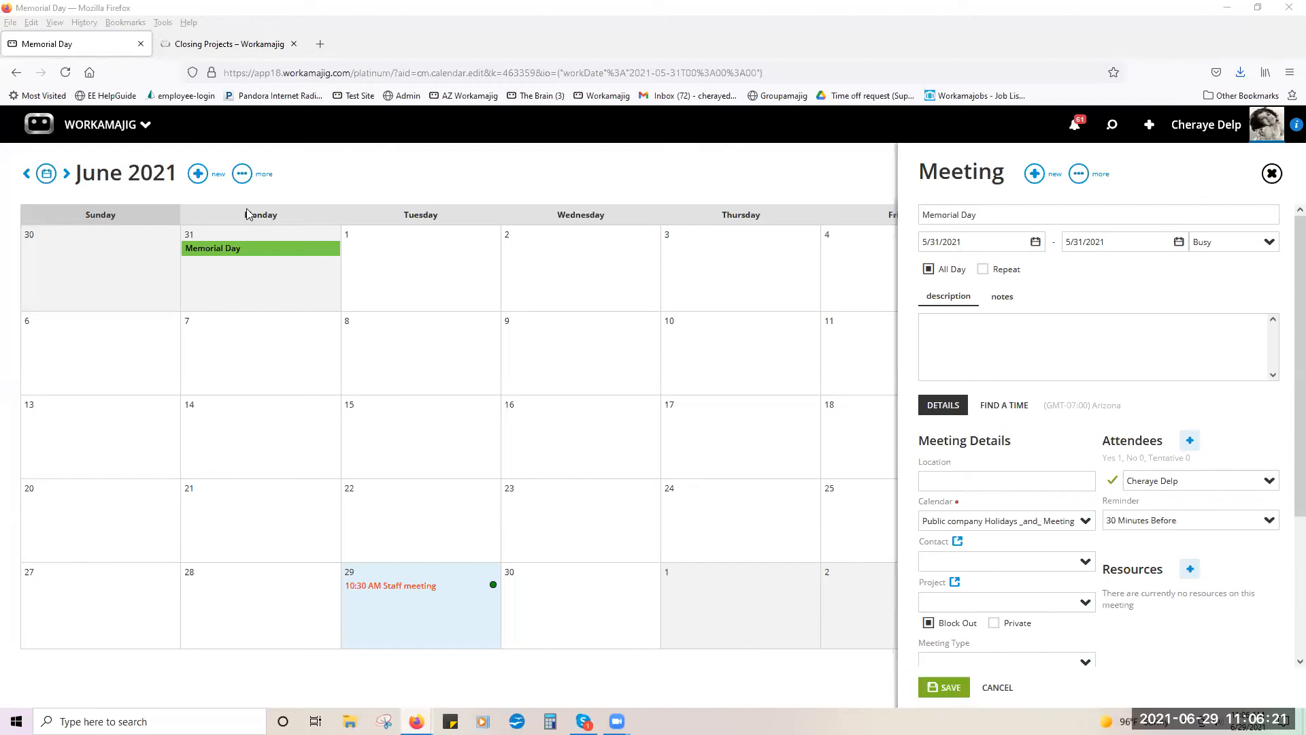
- Return to the project manager's projects list and reopen 21-AFCG-0016 - AFCG Webinar Project from the recent items
left_click(82, 134)
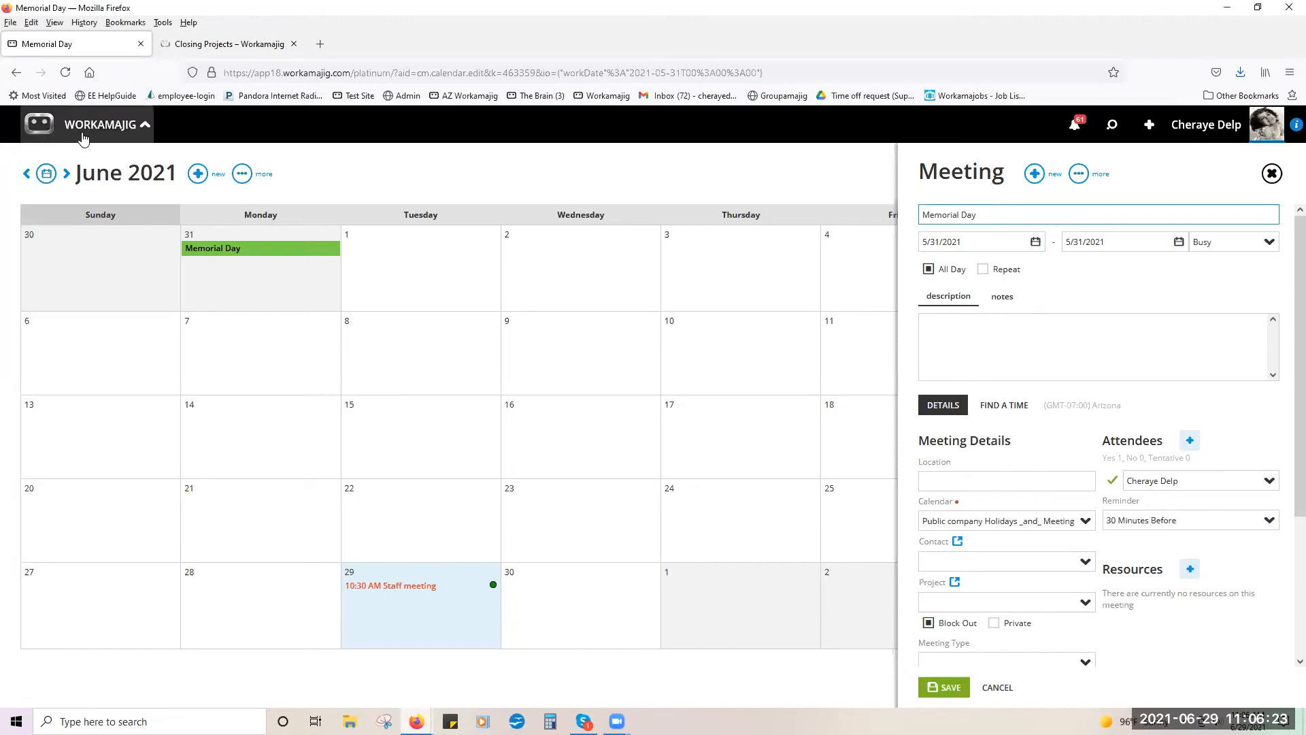
left_click(342, 211)
left_click(348, 289)
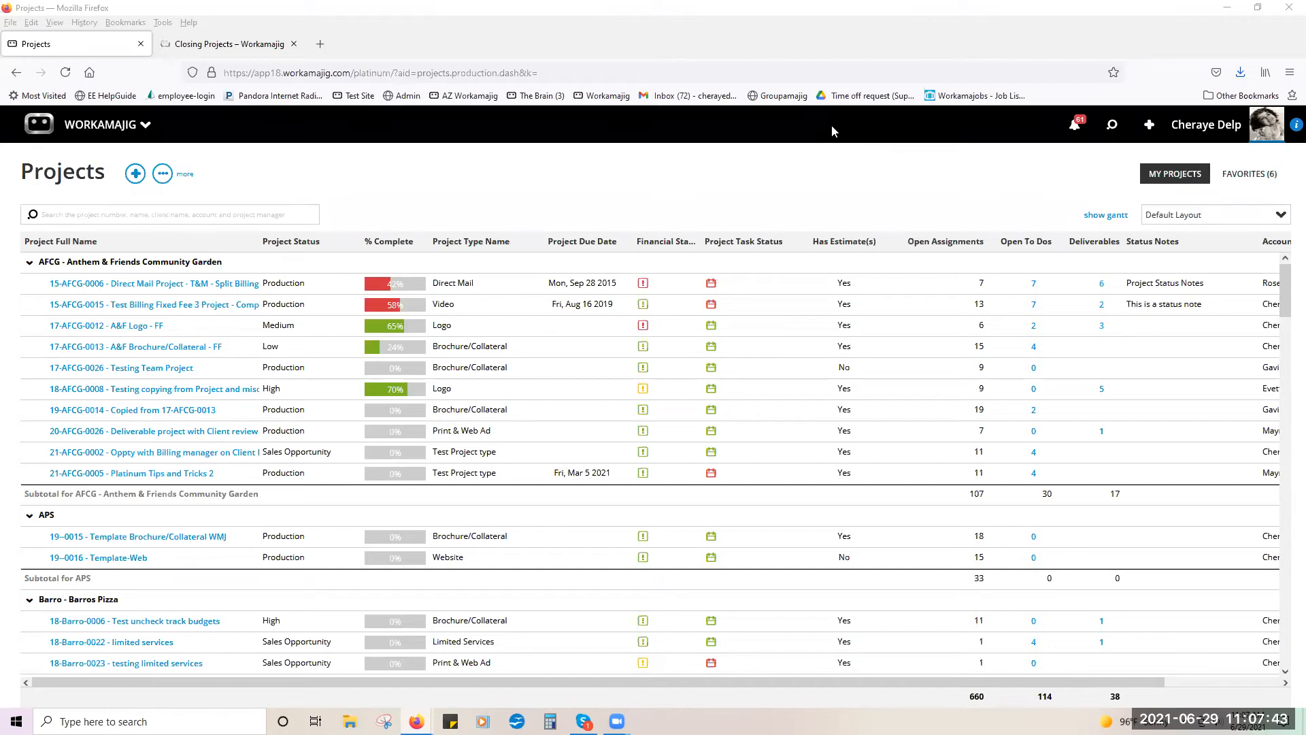
left_click(1108, 137)
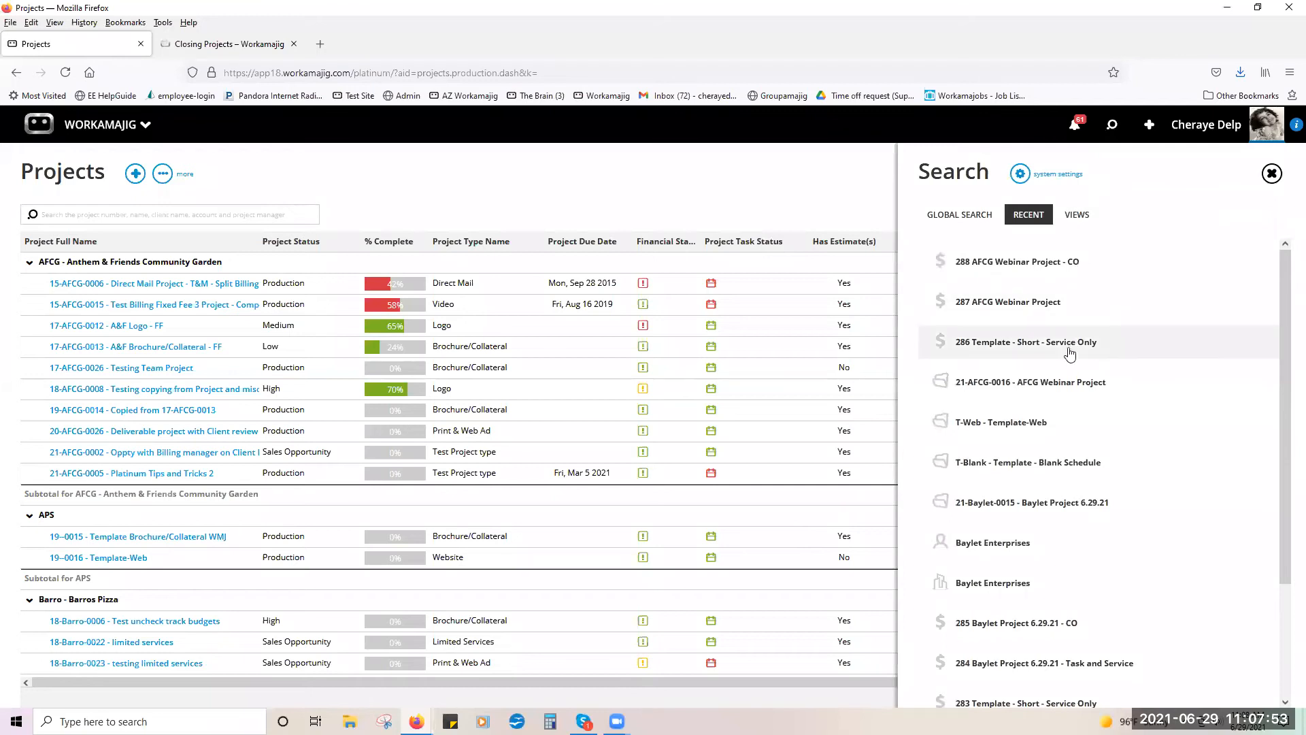
left_click(1058, 385)
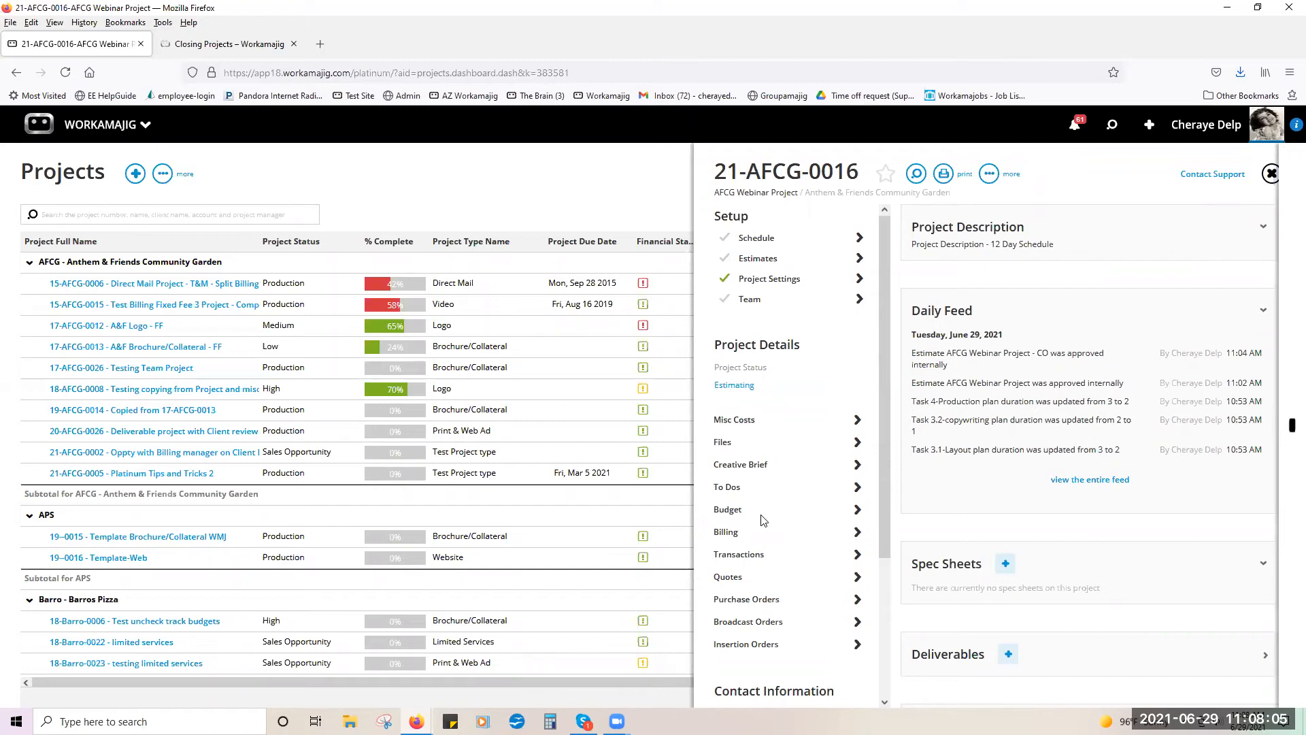
- Review the project's budget by task, type and item, and read the descriptions of the labor columns
left_click(762, 520)
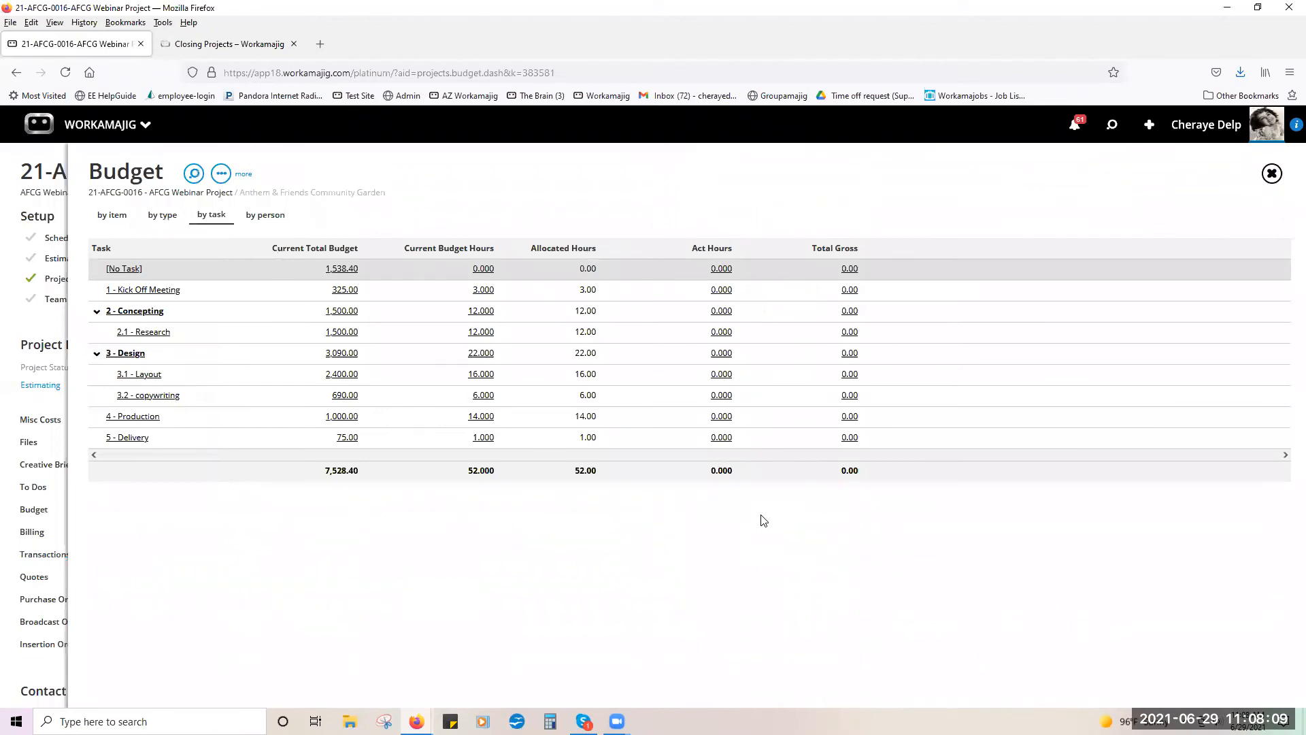
left_click(118, 223)
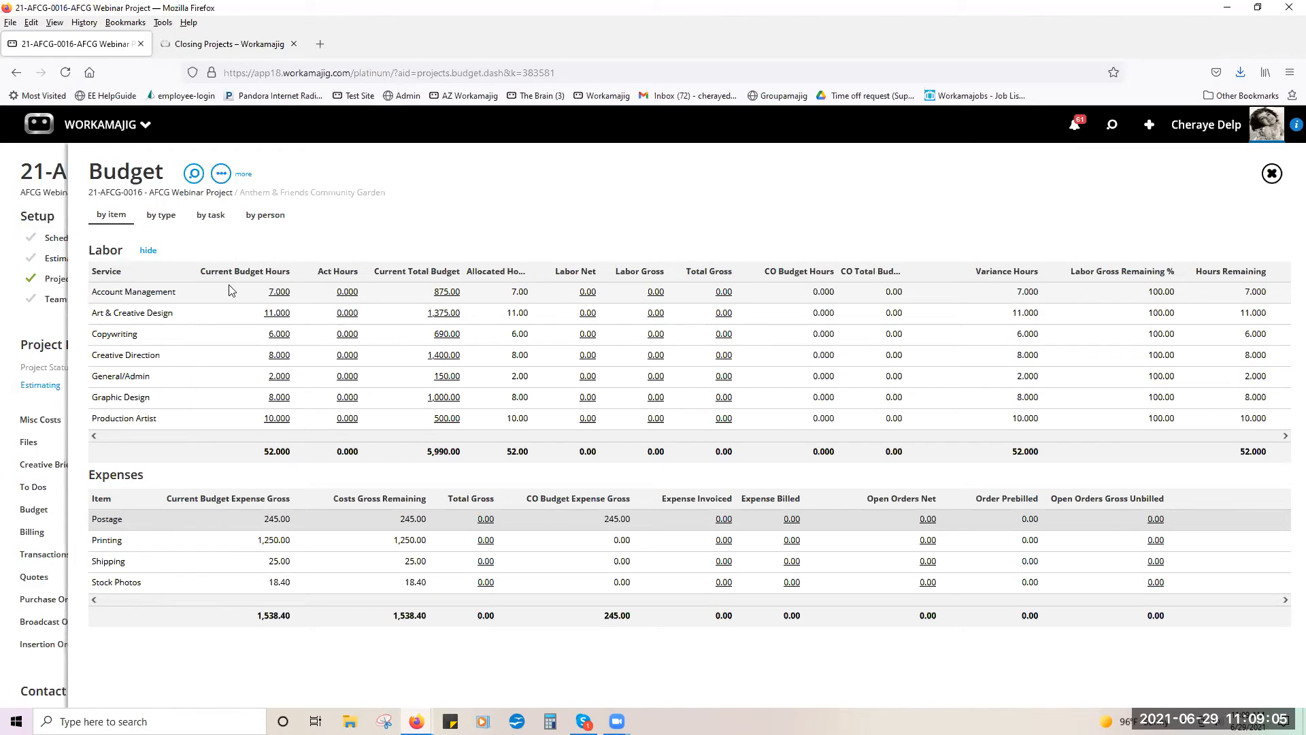
left_click(161, 215)
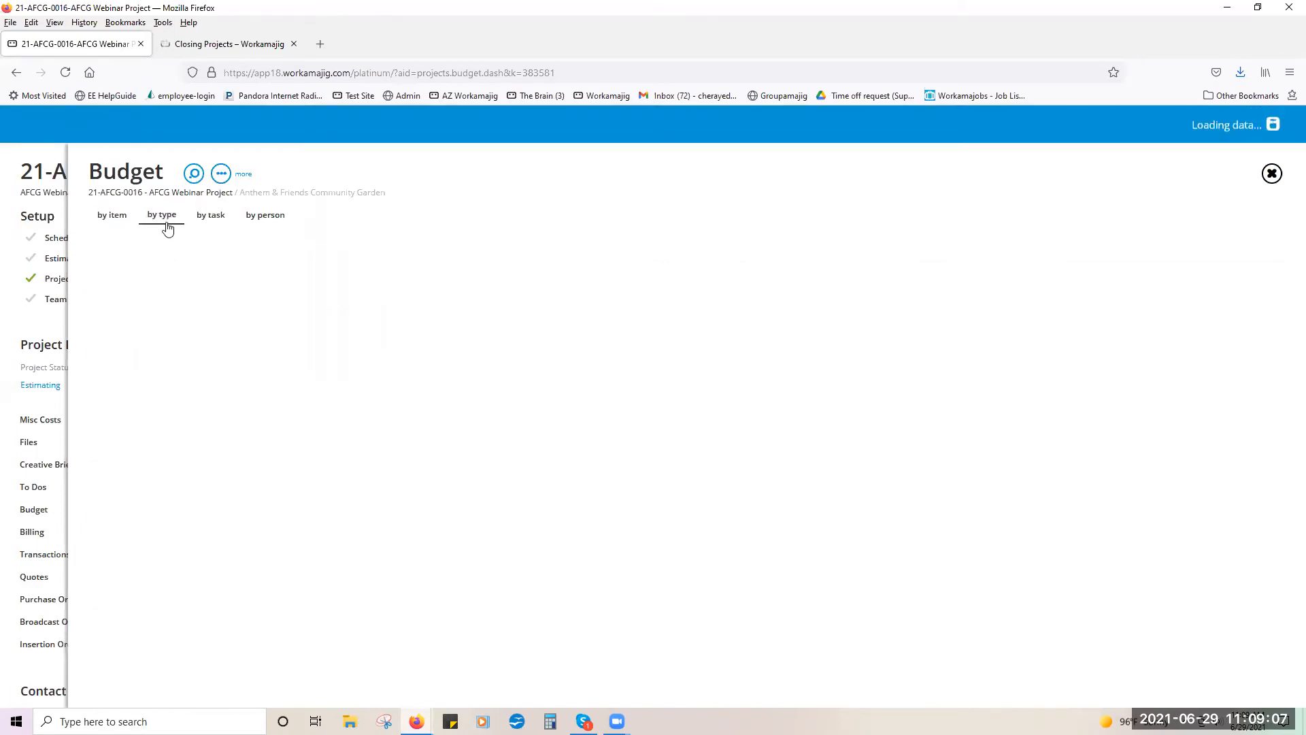
left_click(212, 216)
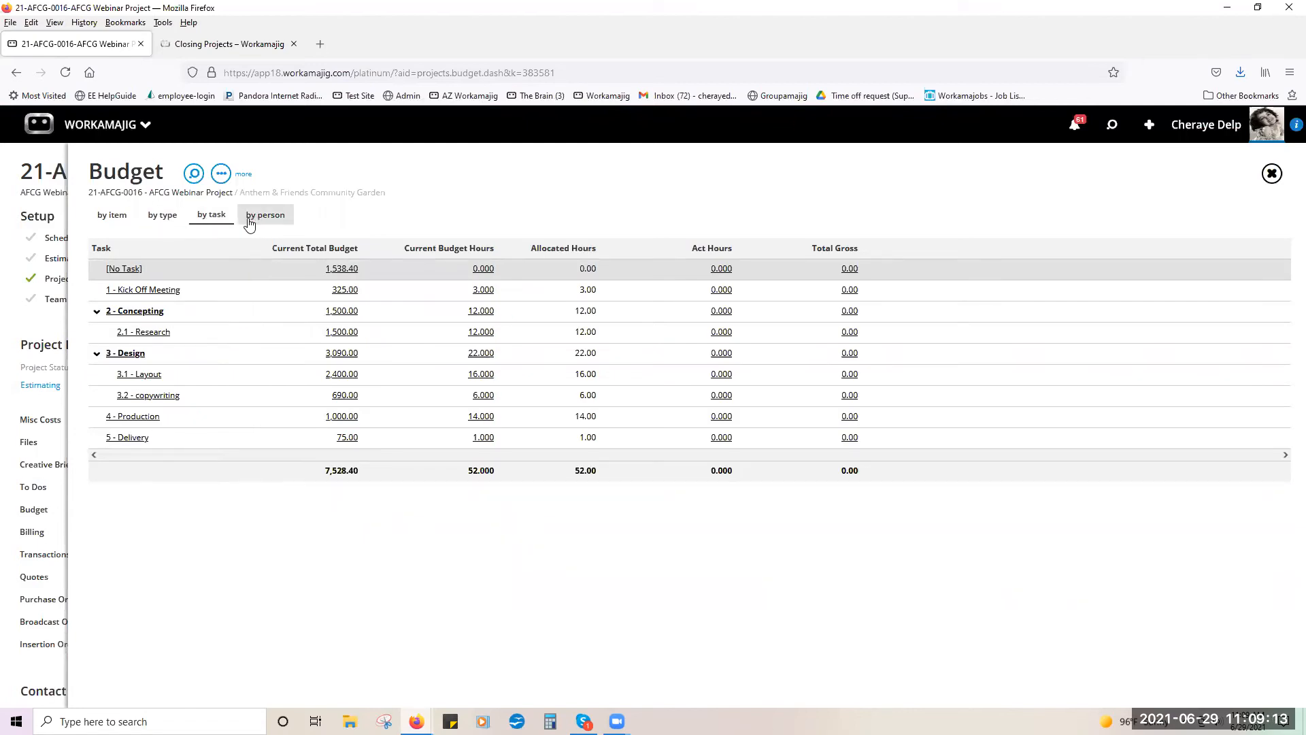
left_click(112, 215)
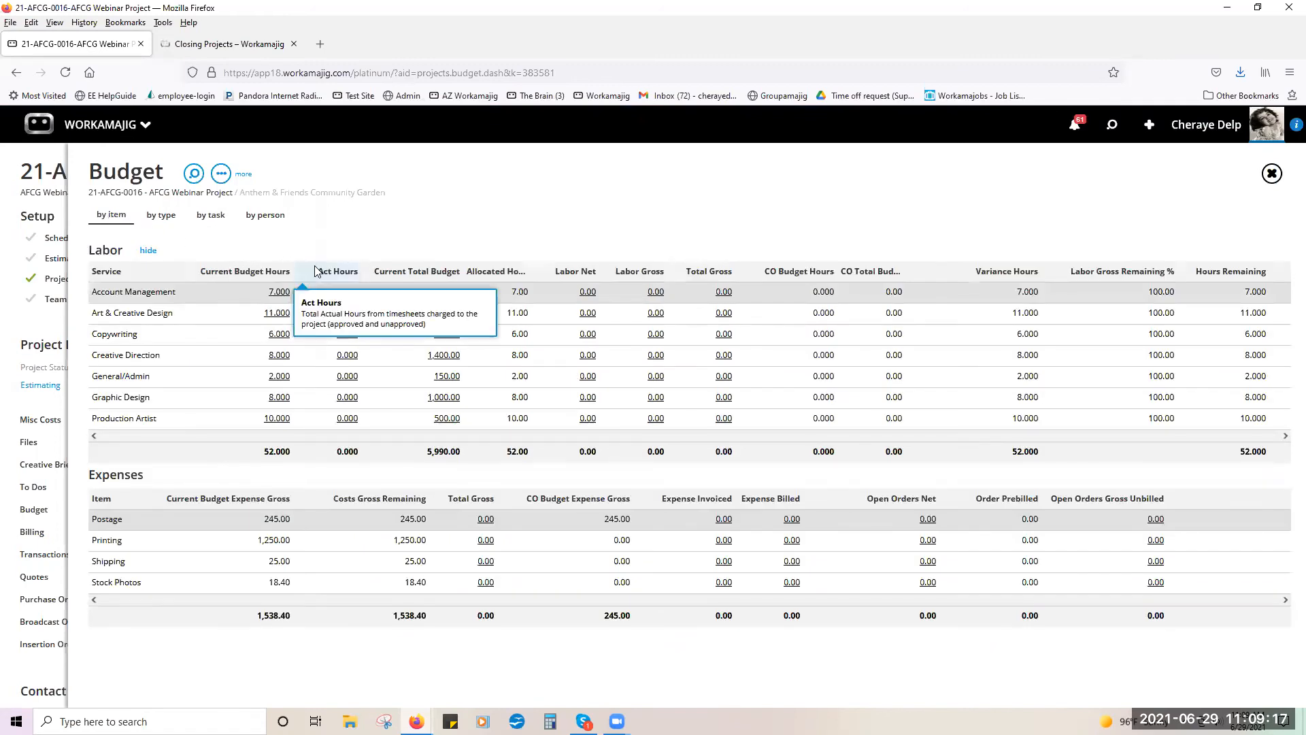
mouse_move(448, 272)
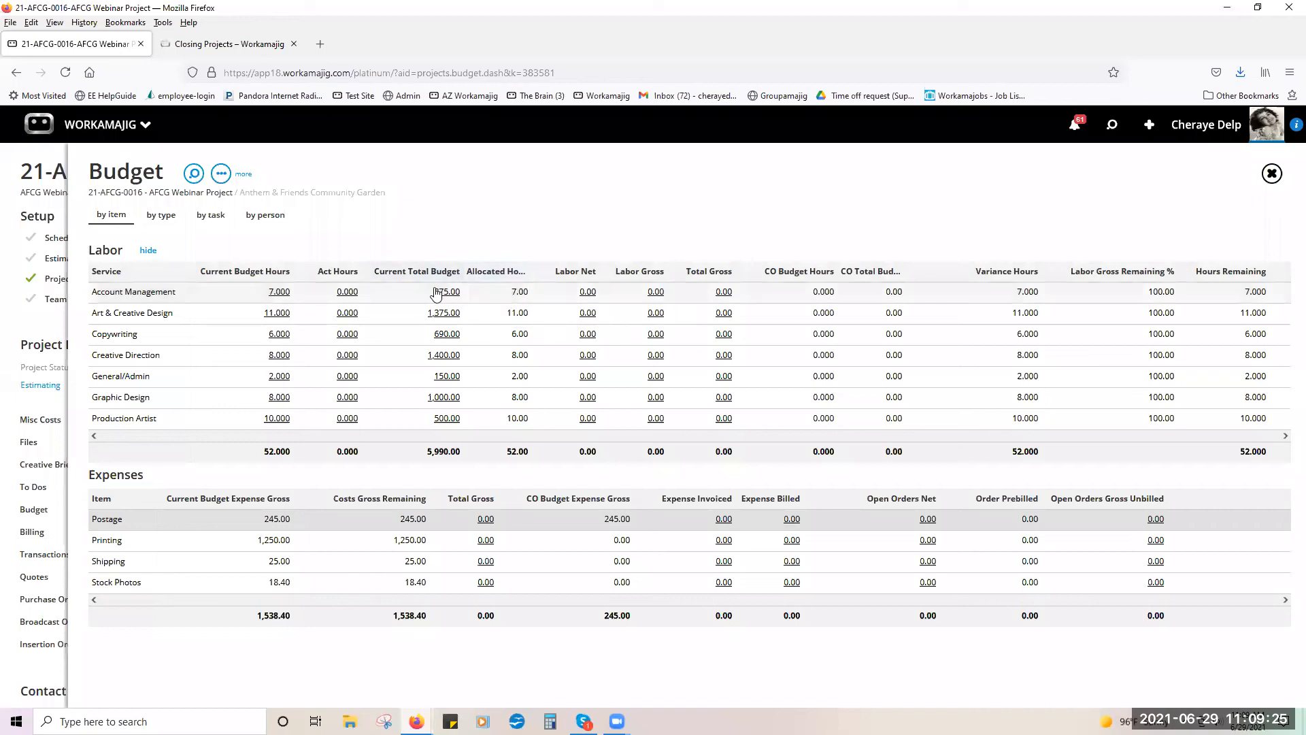
mouse_move(407, 272)
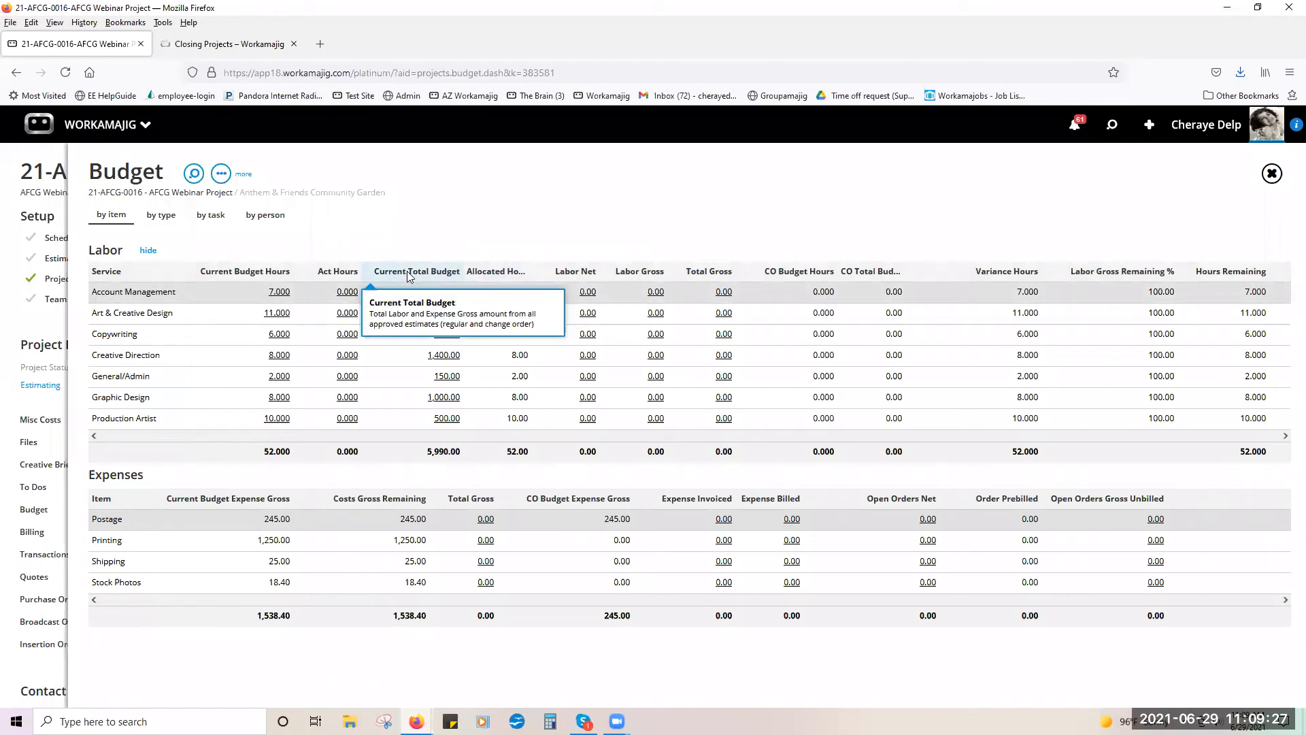
mouse_move(345, 277)
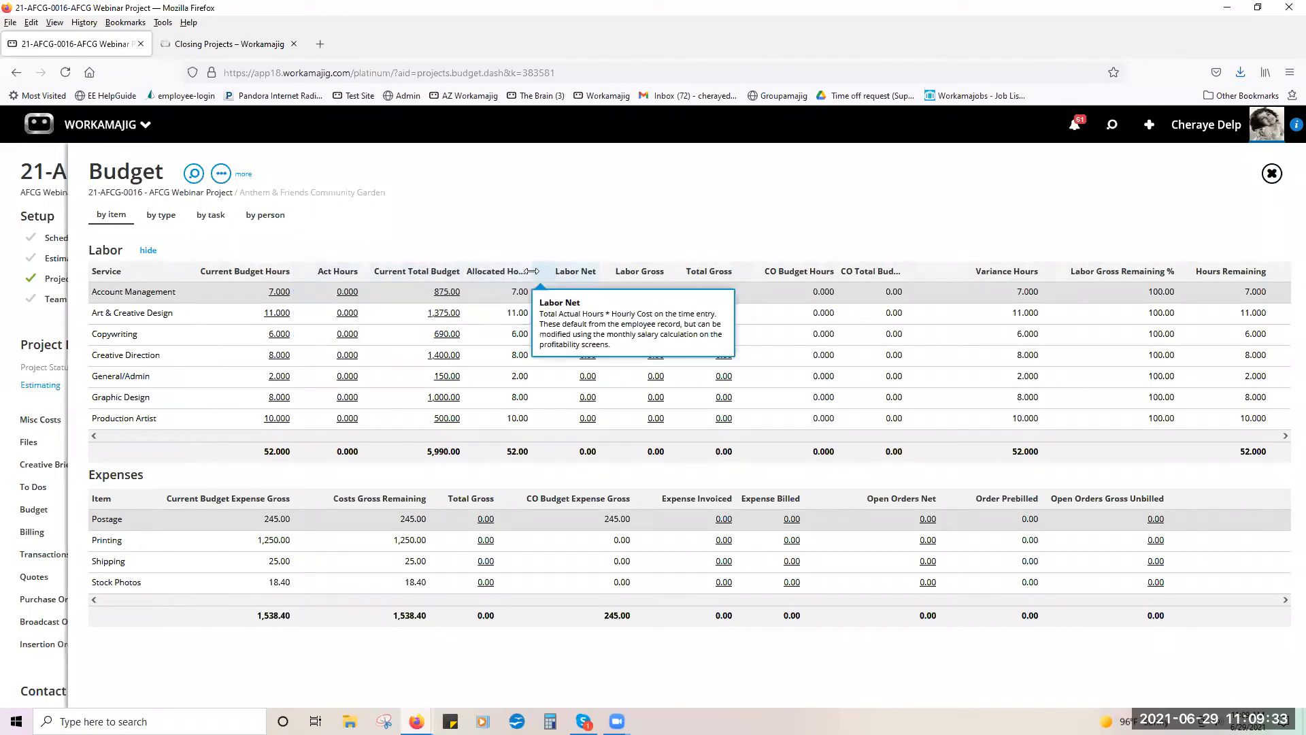
- Review the project budget's system settings, including the selected labor columns by item and their display order for the company defaults
left_click(222, 175)
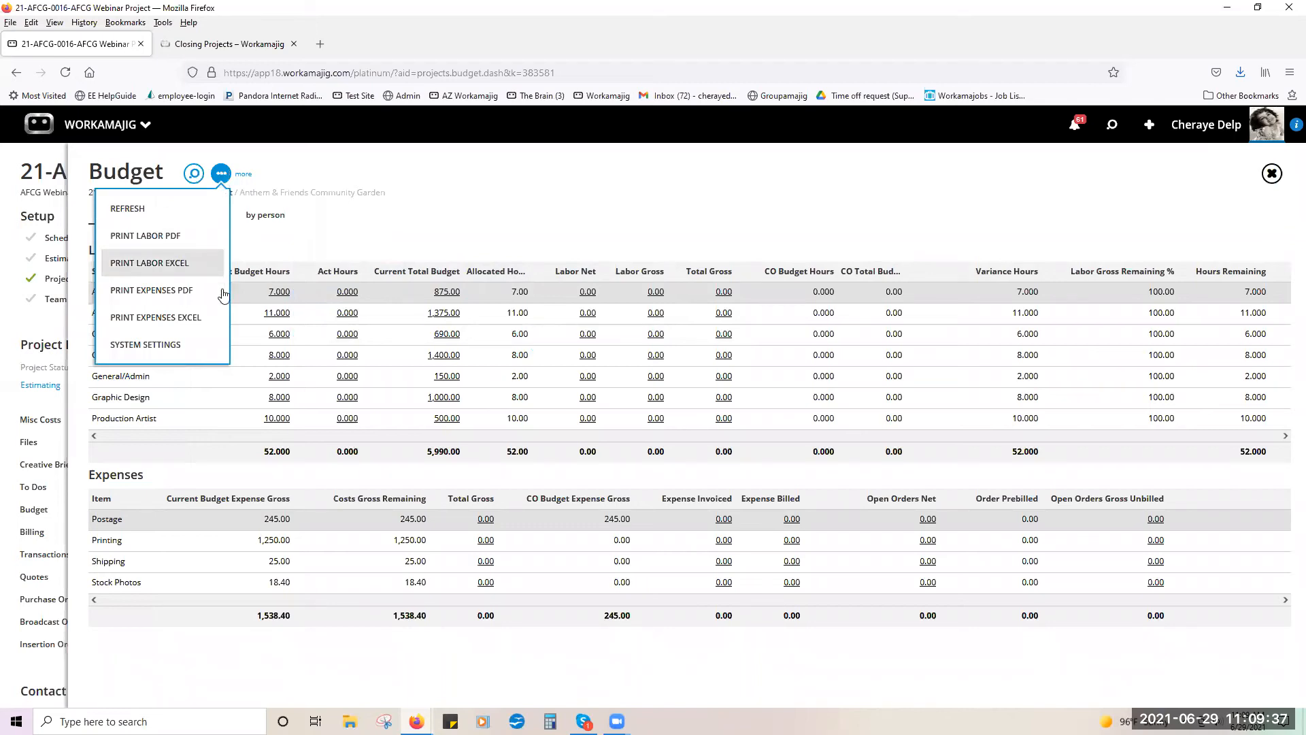
left_click(208, 345)
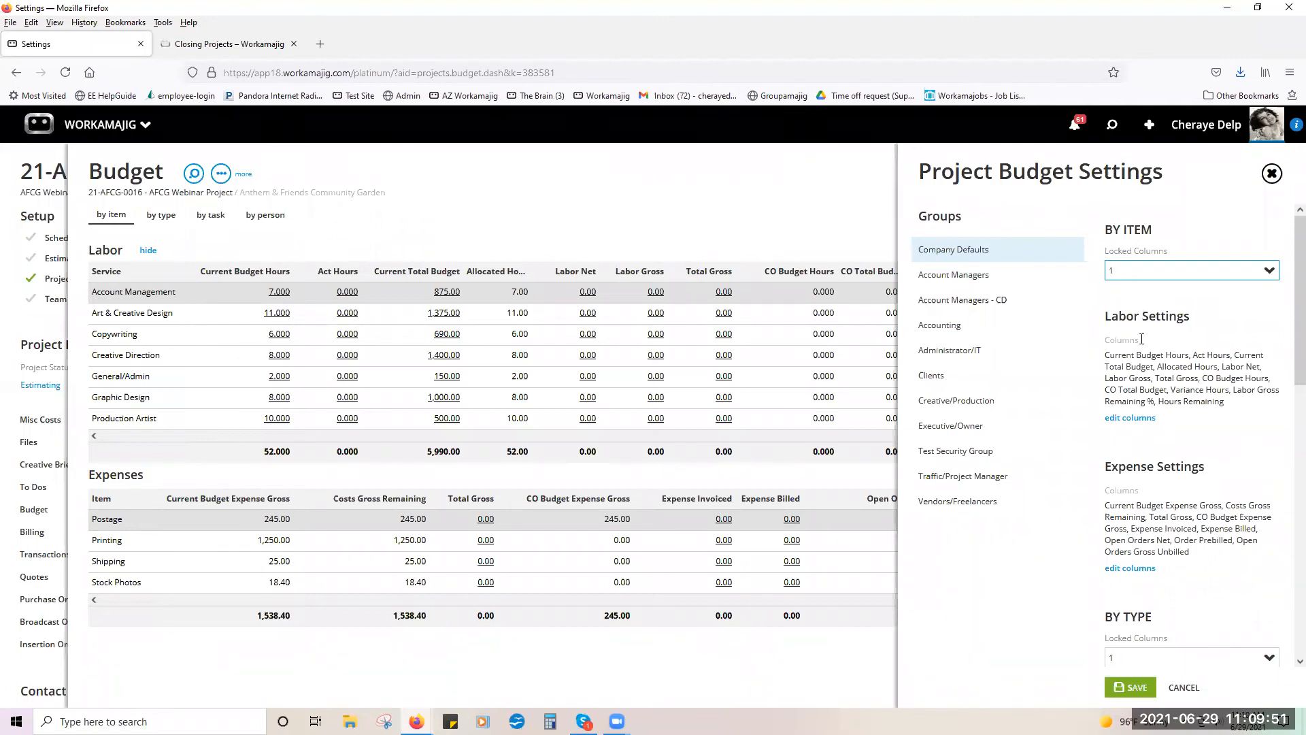
scroll(1141, 350, "down", 2)
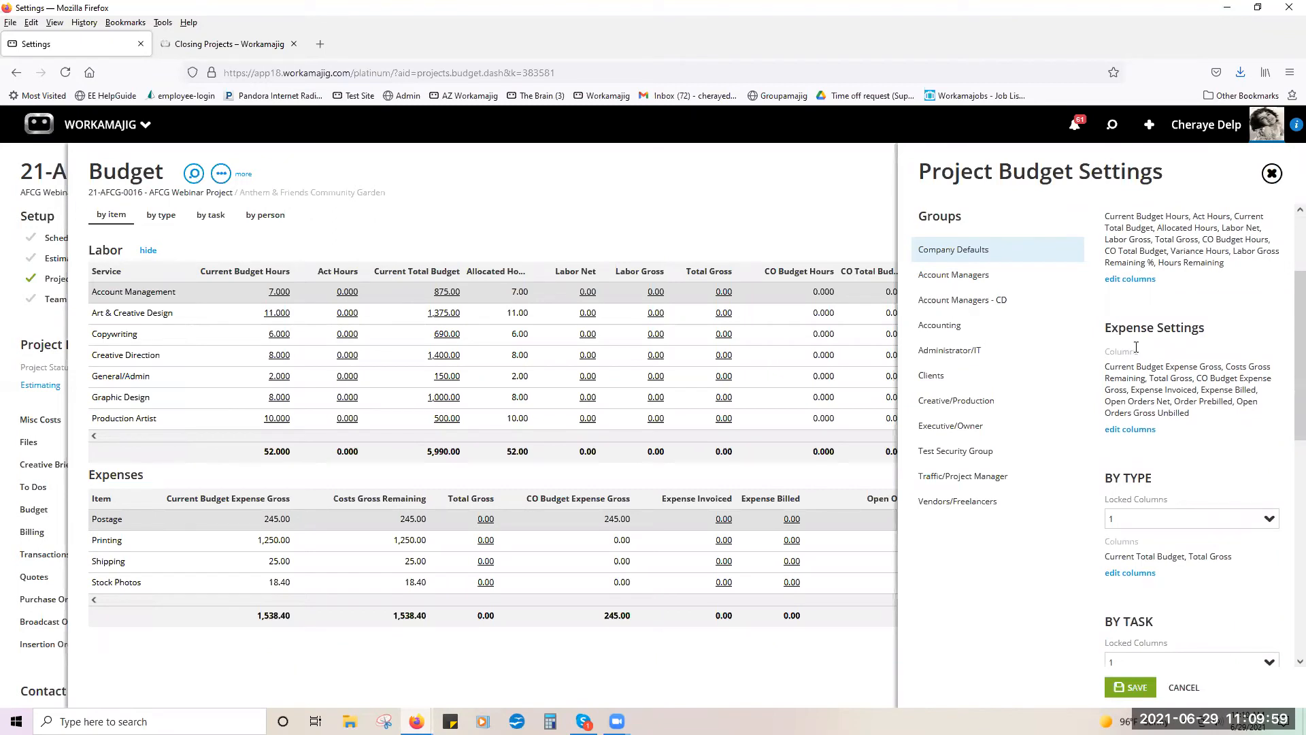
left_click(1126, 284)
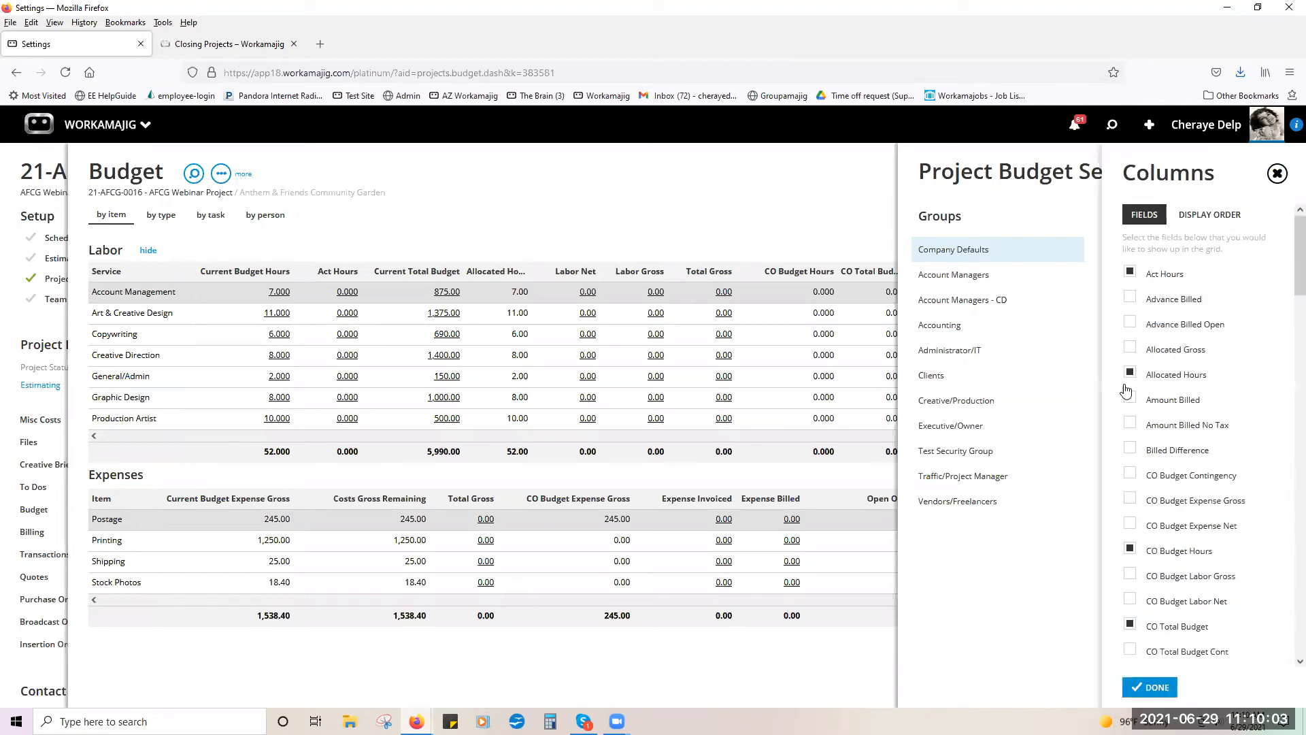
left_click(1130, 370)
left_click(1203, 217)
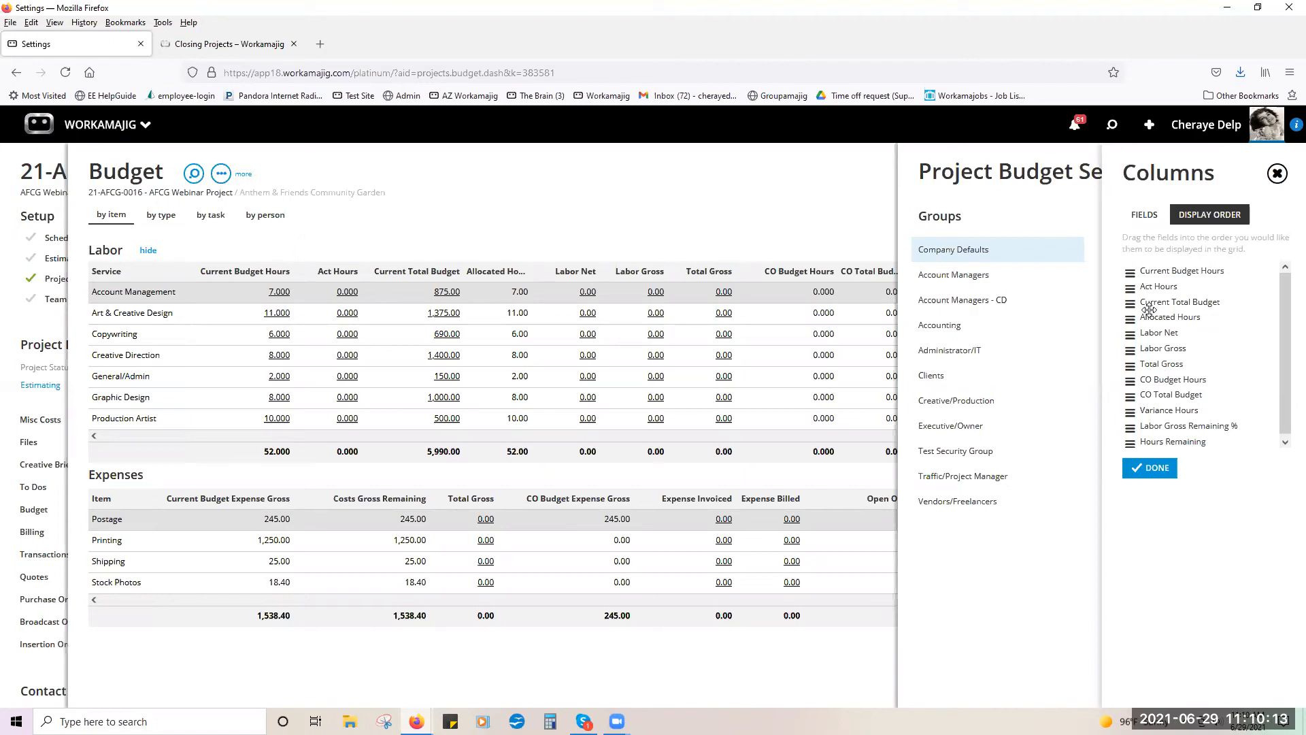
left_click(1277, 174)
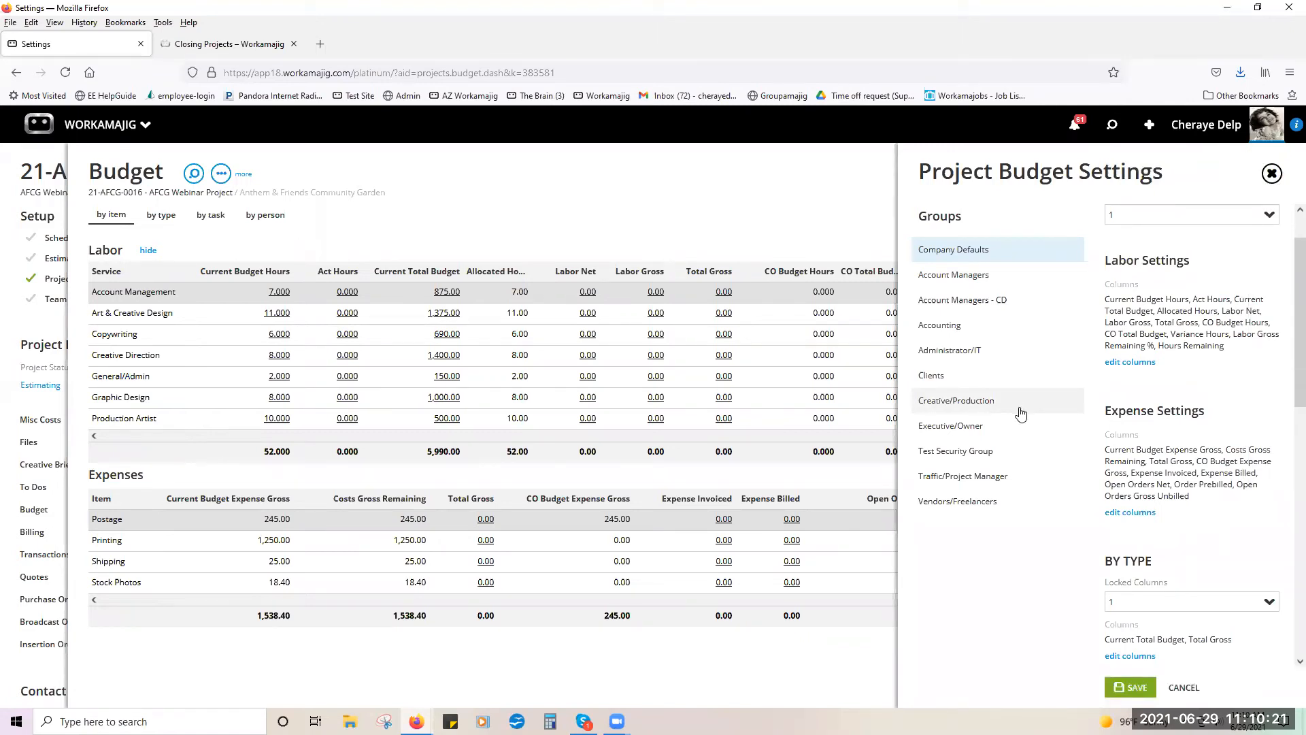
- Try overriding the company budget settings for the Creative/Production group and discard the changes
left_click(977, 410)
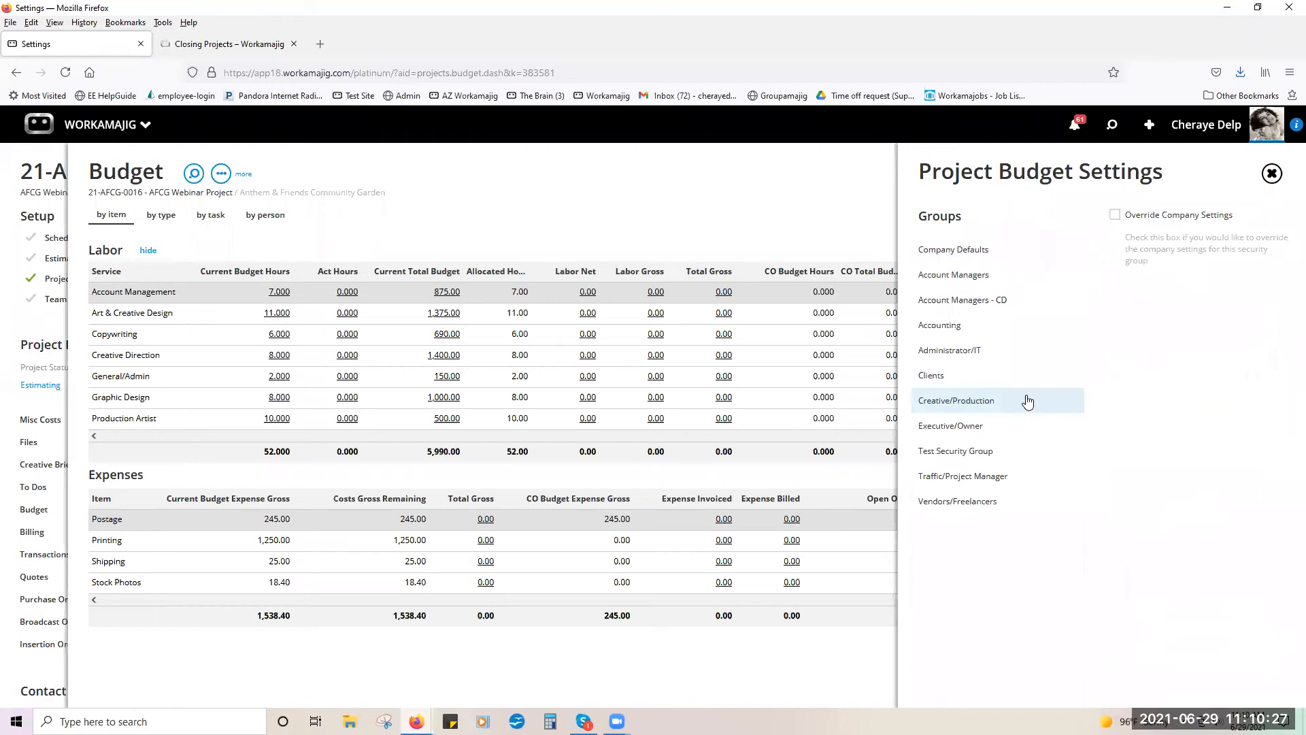
left_click(1115, 215)
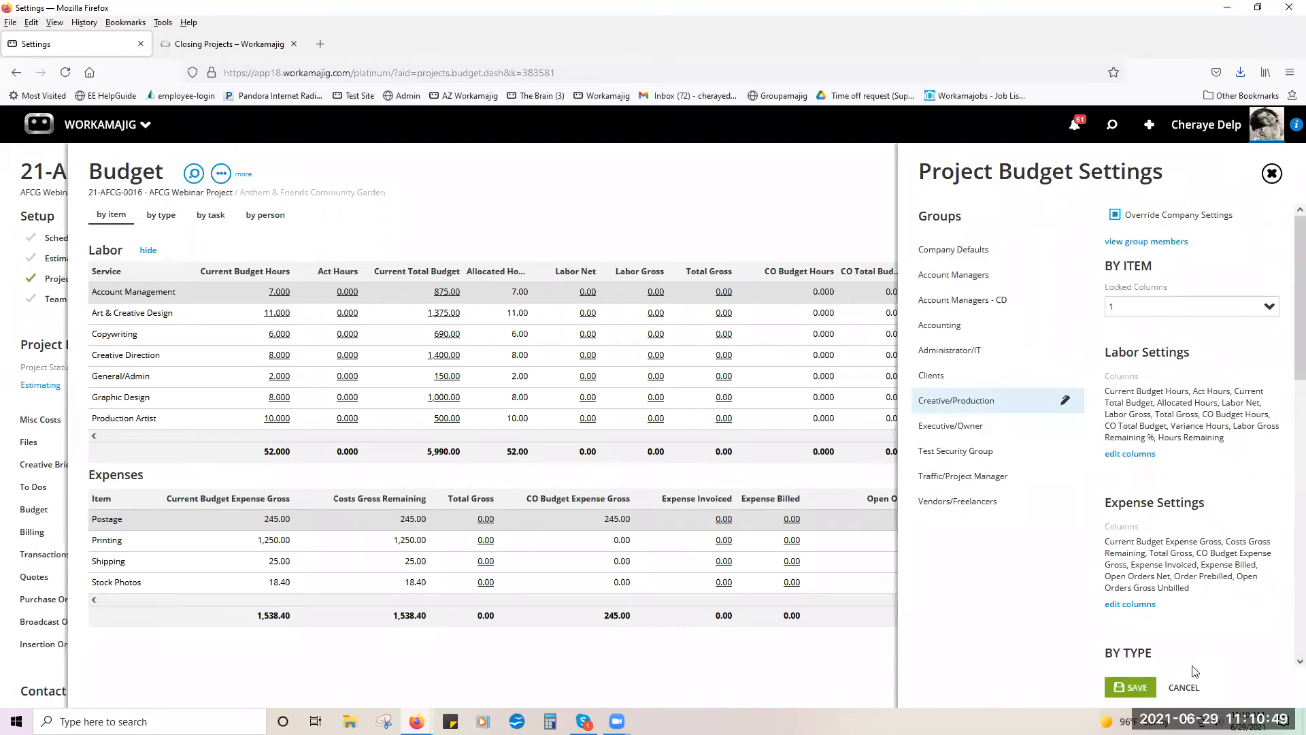
left_click(1192, 690)
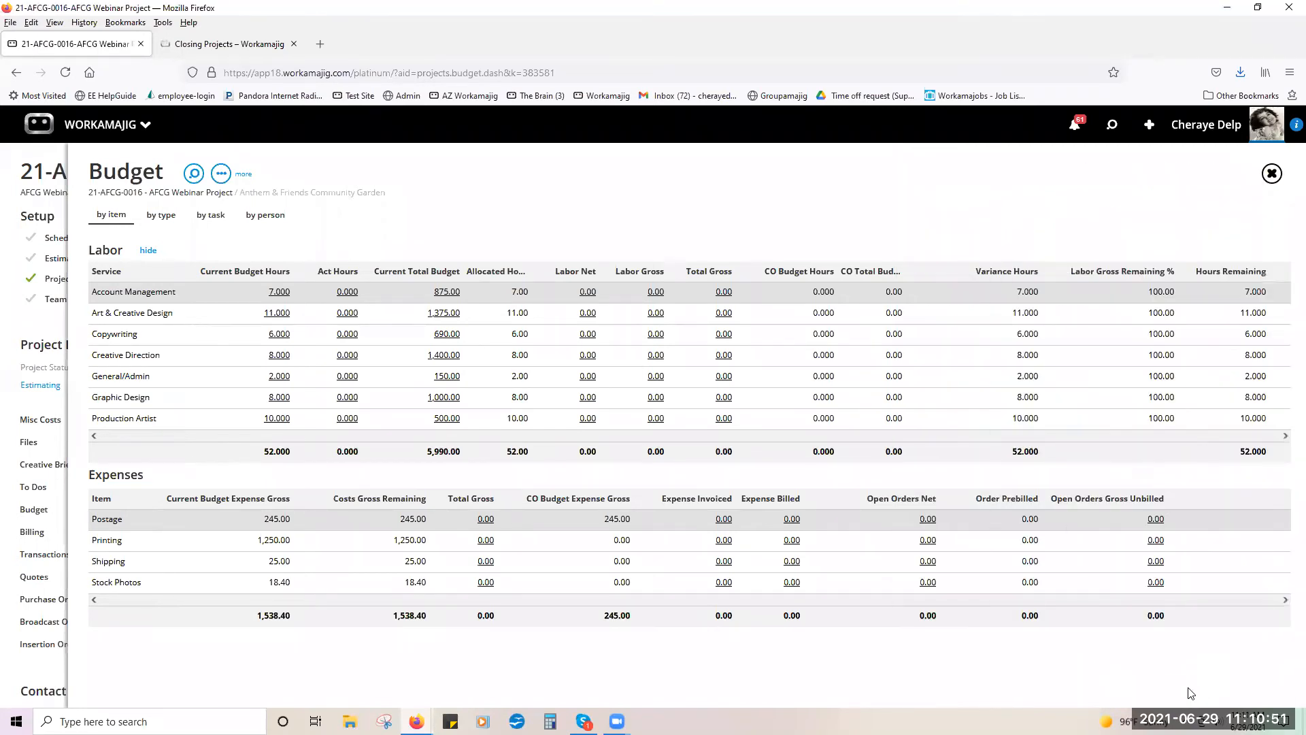
- Close the budget and open the project team's people list, showing Staff from all GL companies with the office filter cleared
left_click(1271, 174)
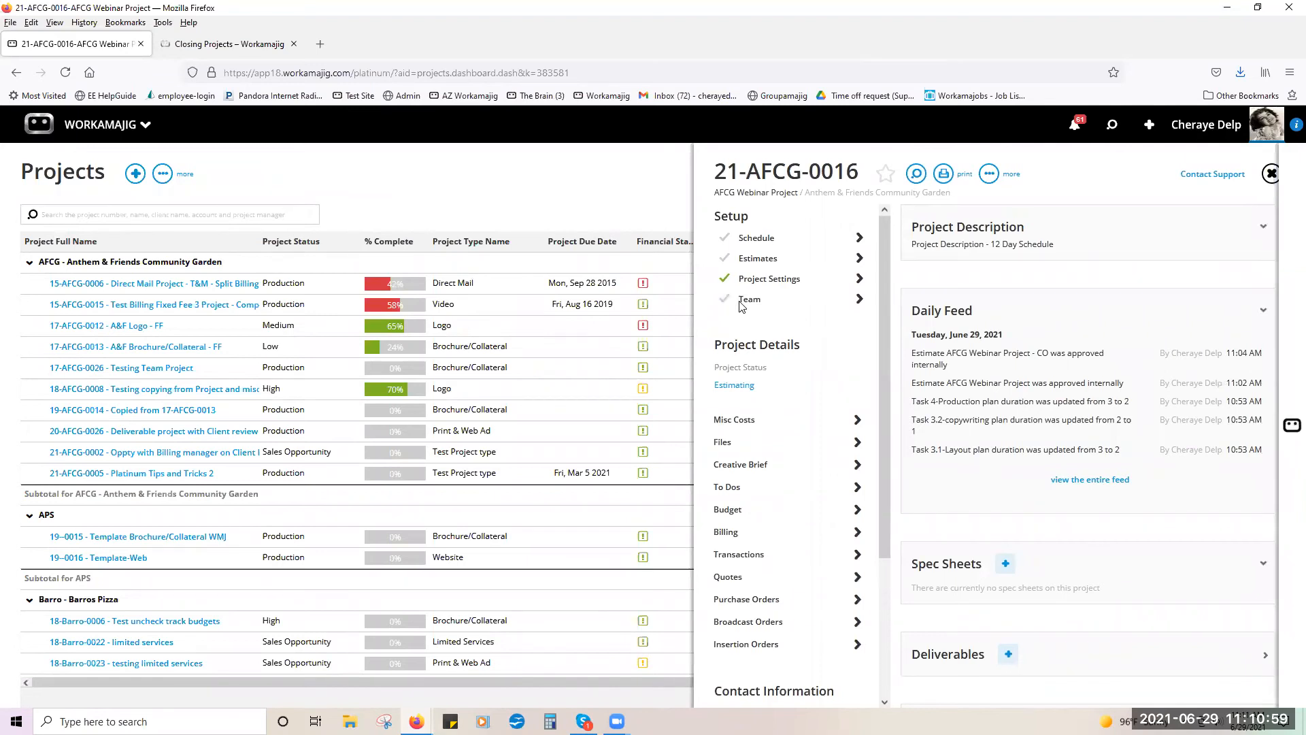
left_click(742, 307)
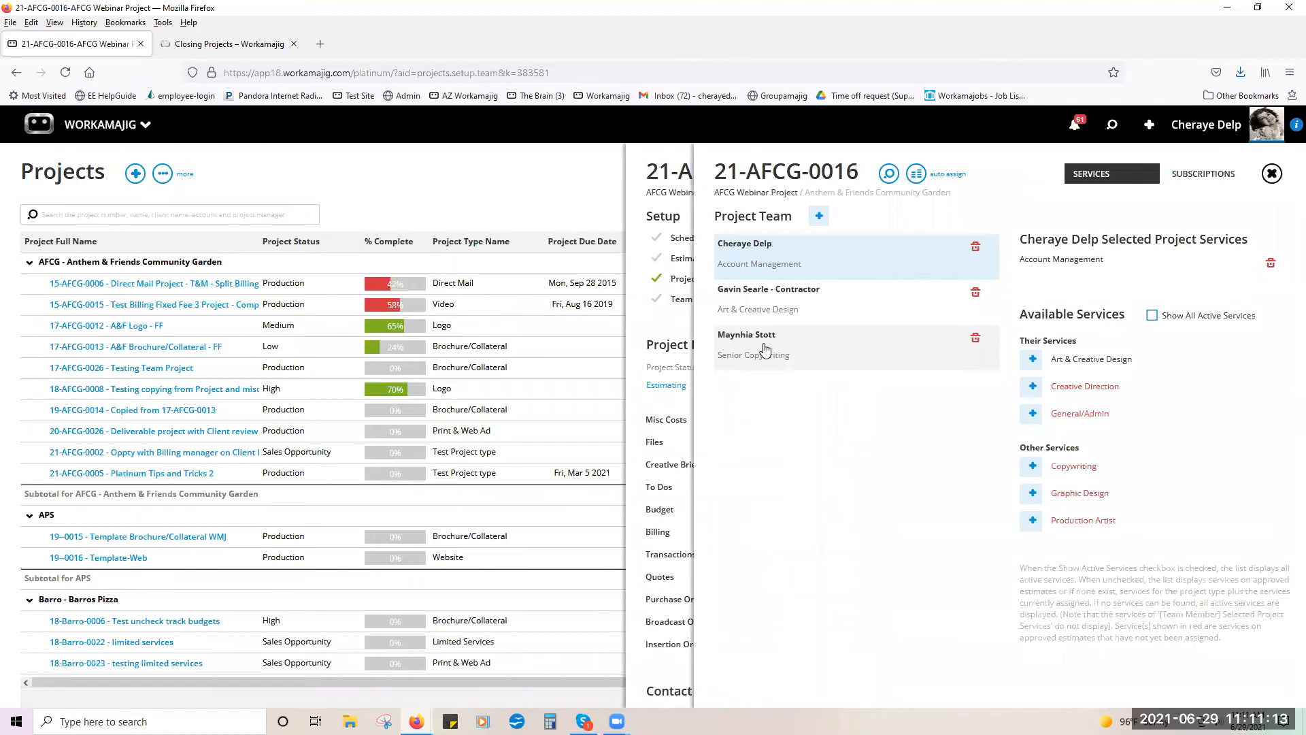
left_click(819, 216)
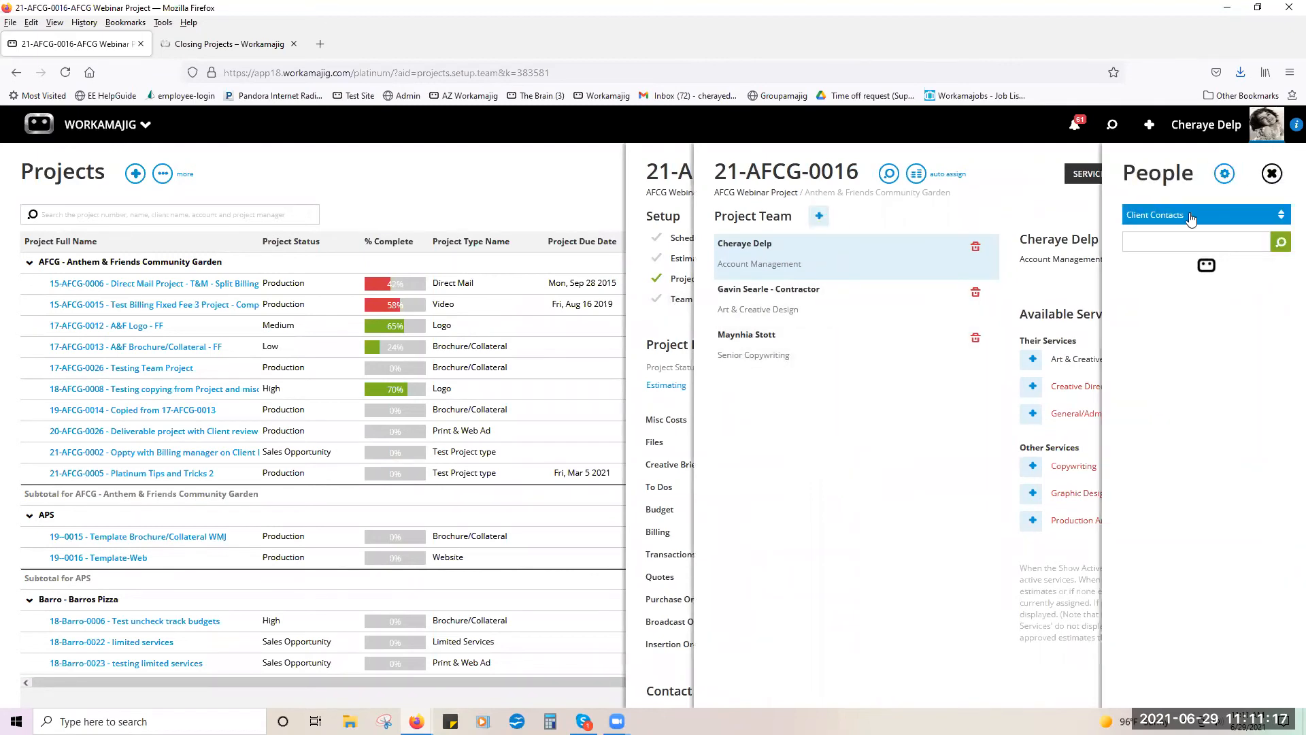
left_click(1190, 218)
left_click(1179, 173)
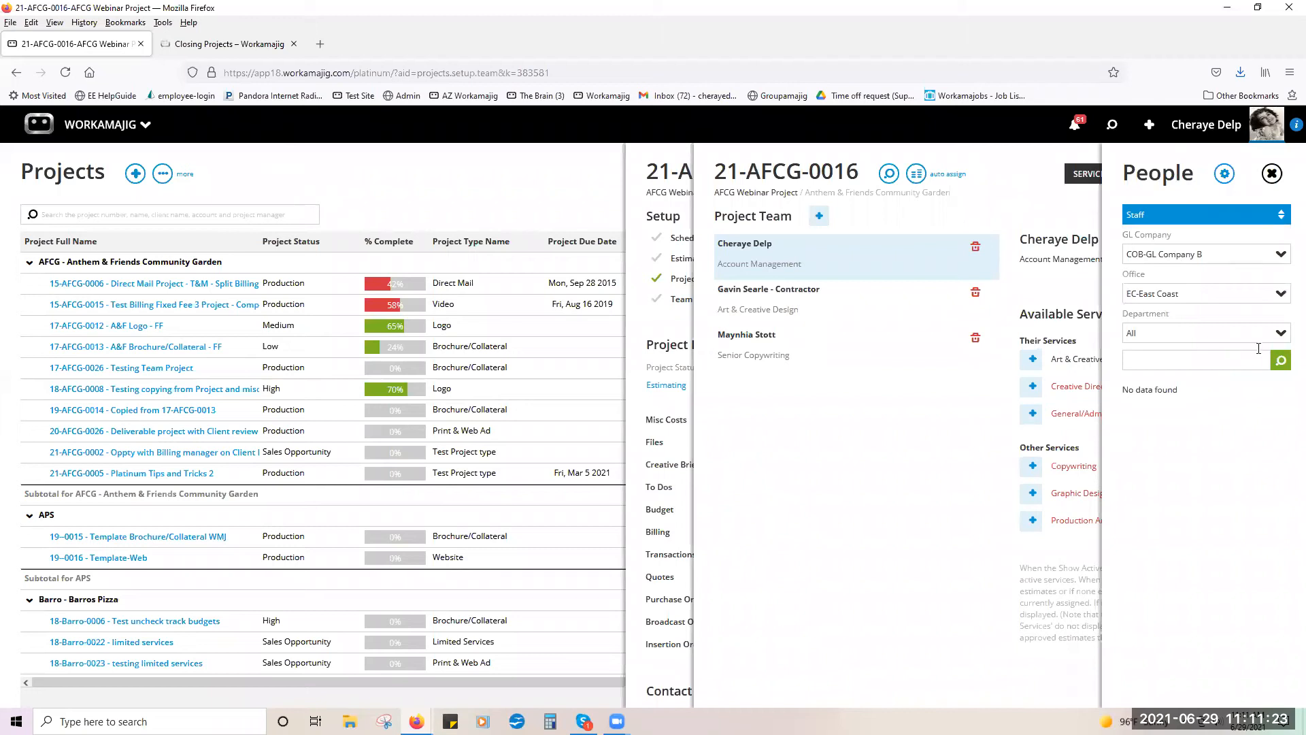
left_click(1239, 258)
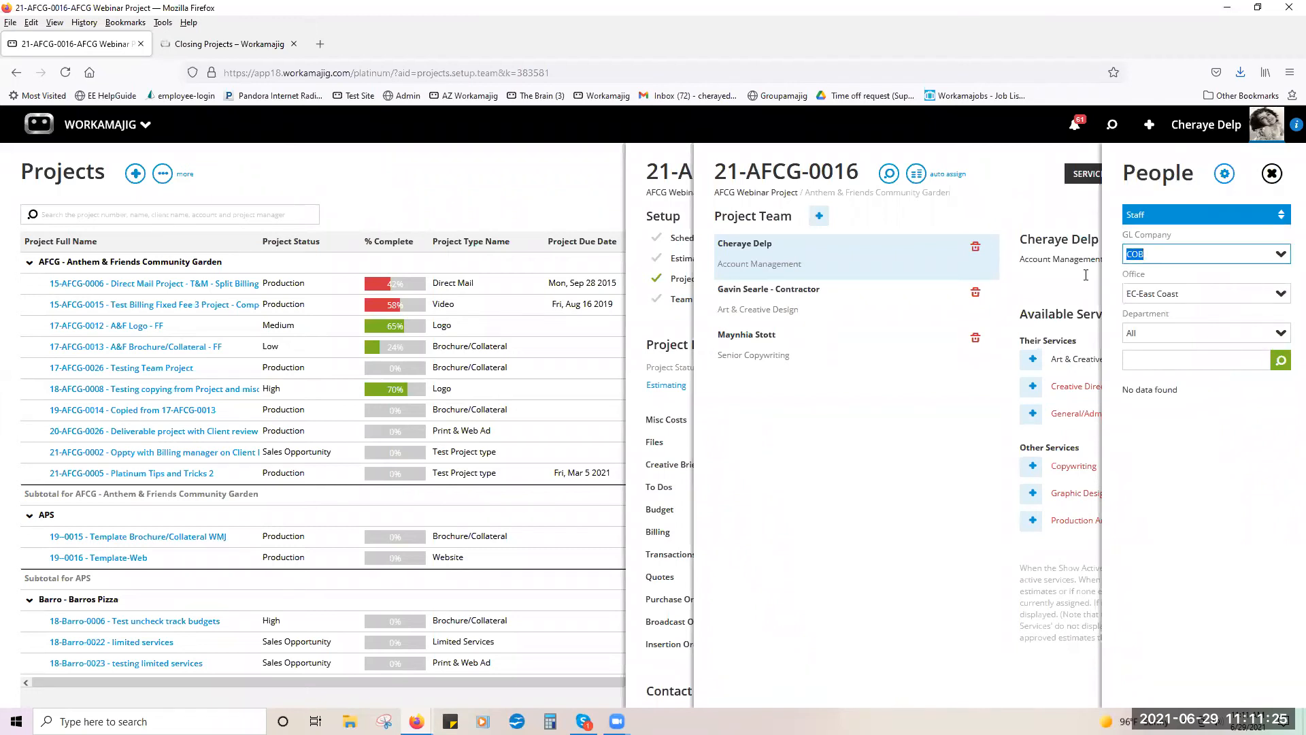
type("a")
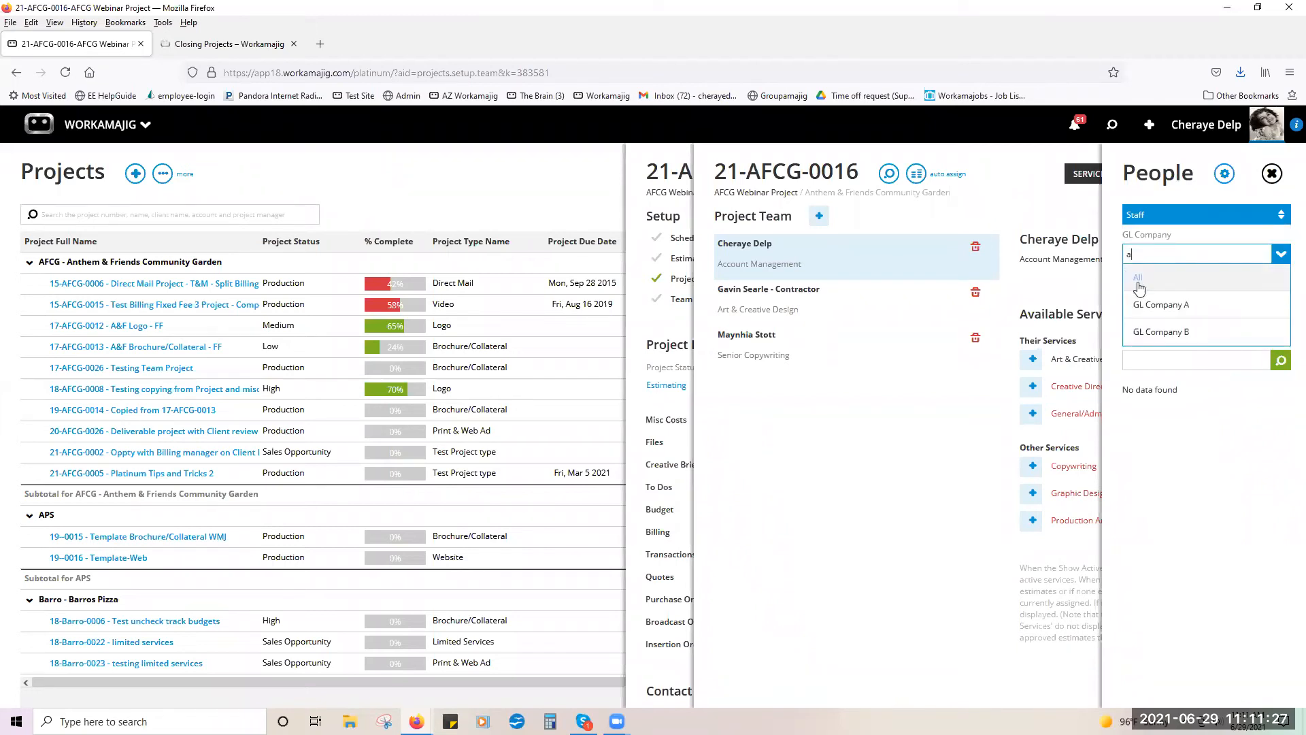
left_click(1145, 285)
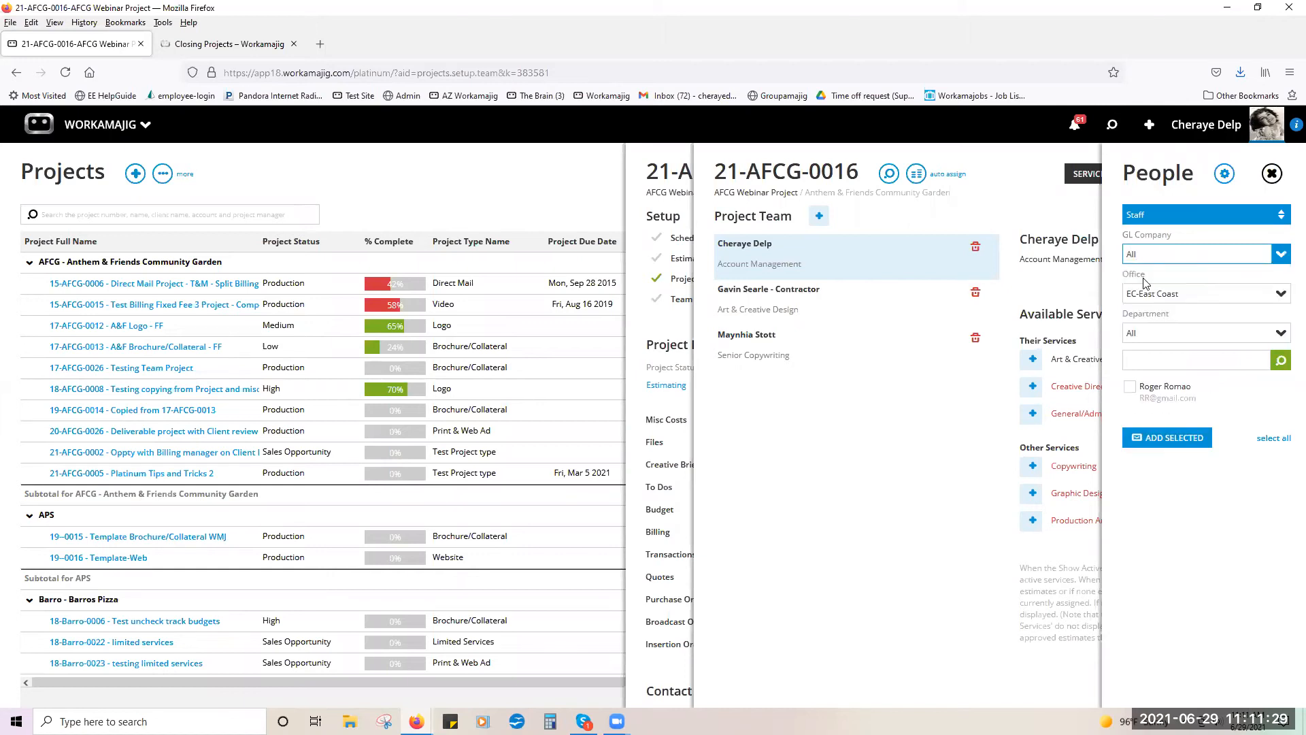
left_click(1130, 291)
key("BackSpace")
left_click(1153, 443)
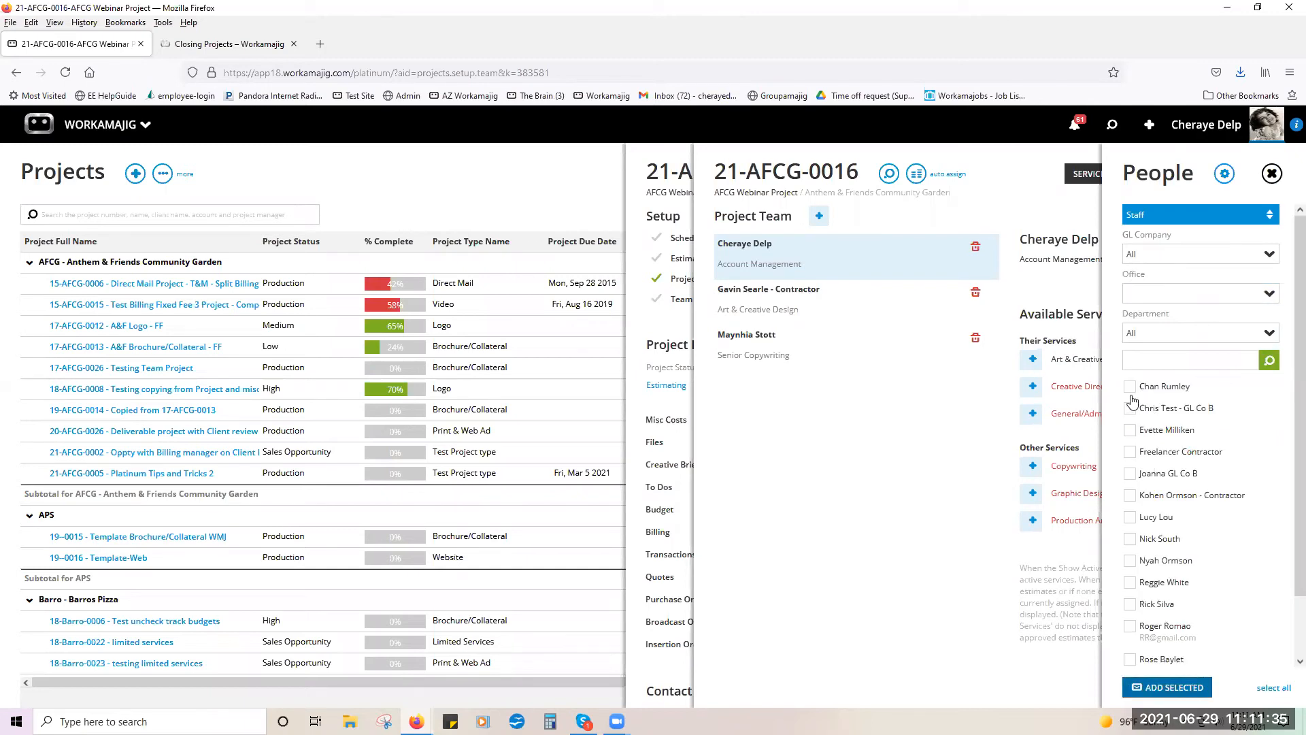
- Add the first, third, seventh and ninth listed staff members to the project team
left_click(1129, 387)
left_click(1130, 429)
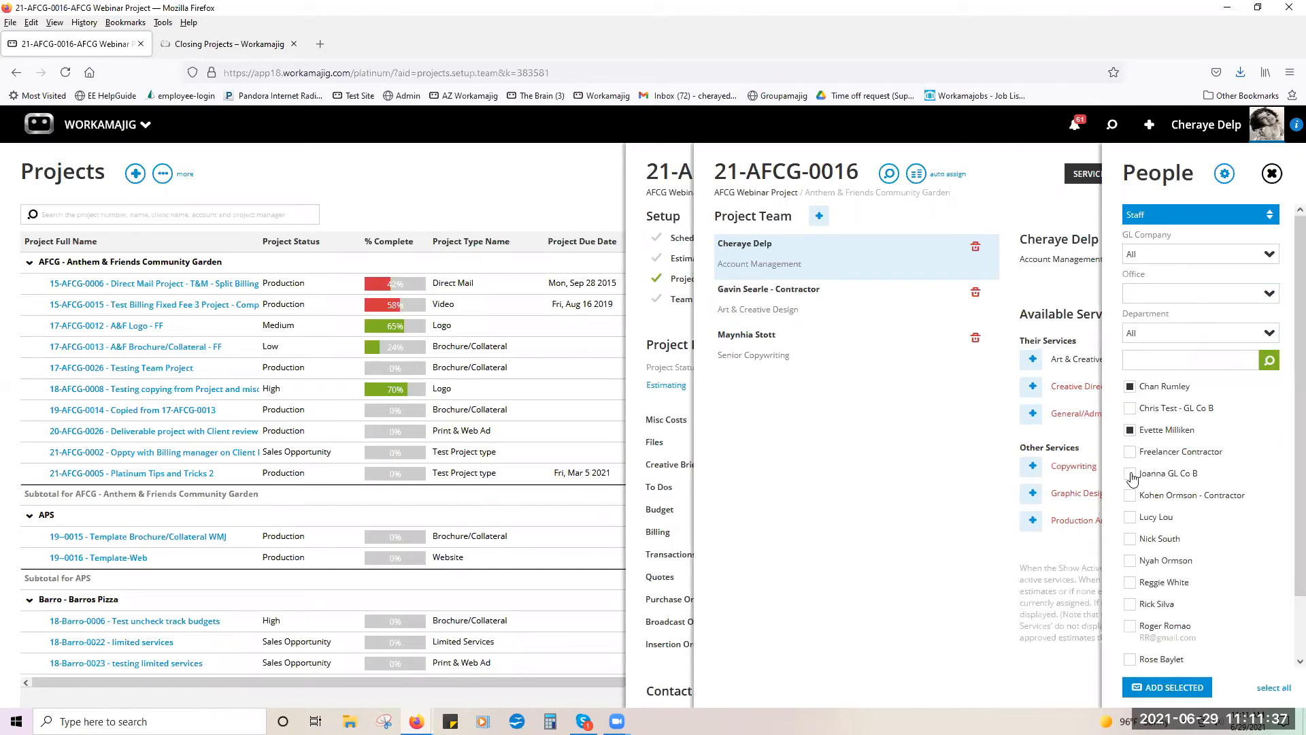
left_click(1129, 562)
scroll(1147, 585, "down", 2)
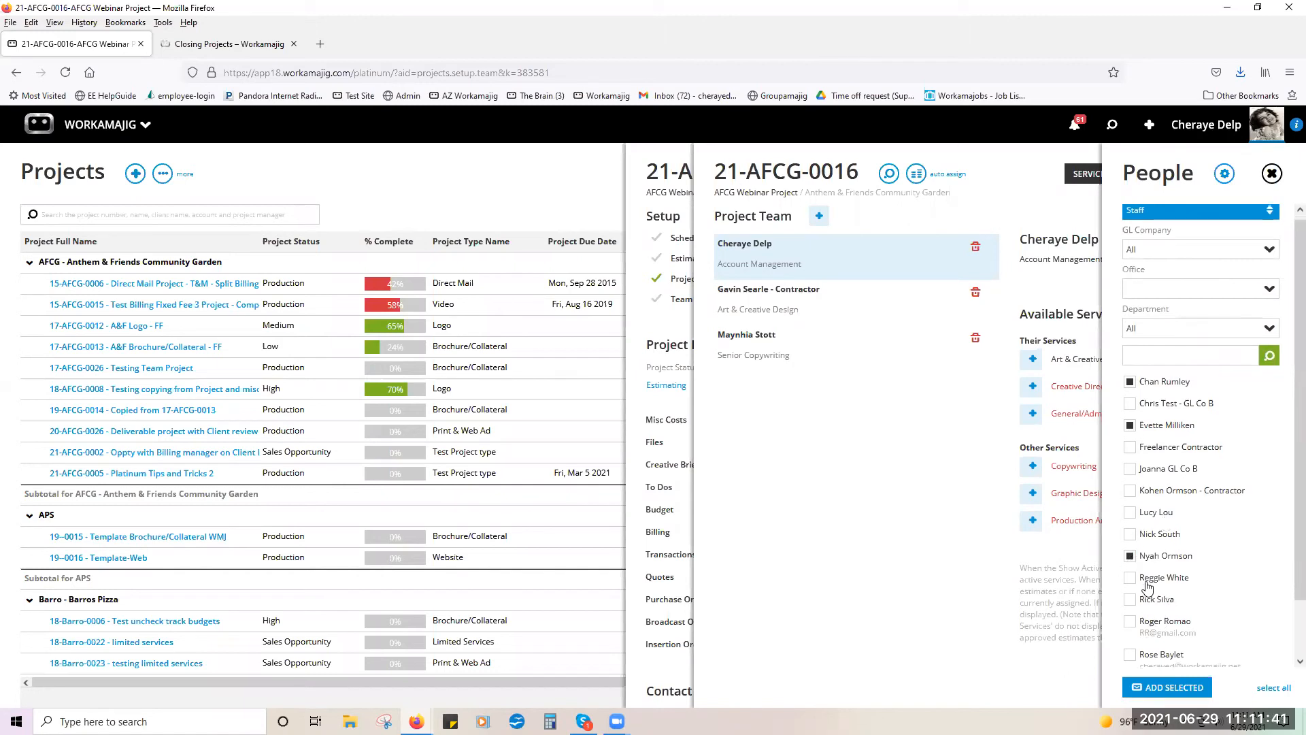
scroll(1147, 586, "up", 2)
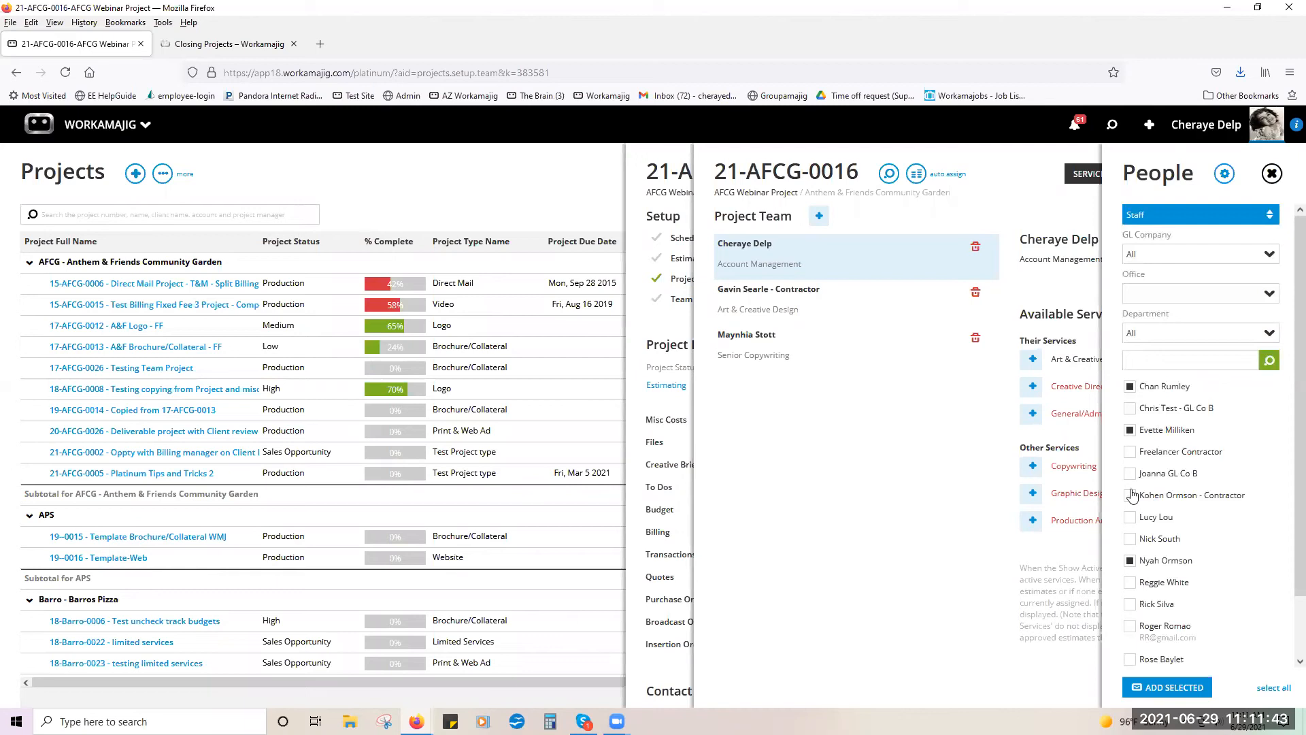
left_click(1130, 518)
left_click(1168, 686)
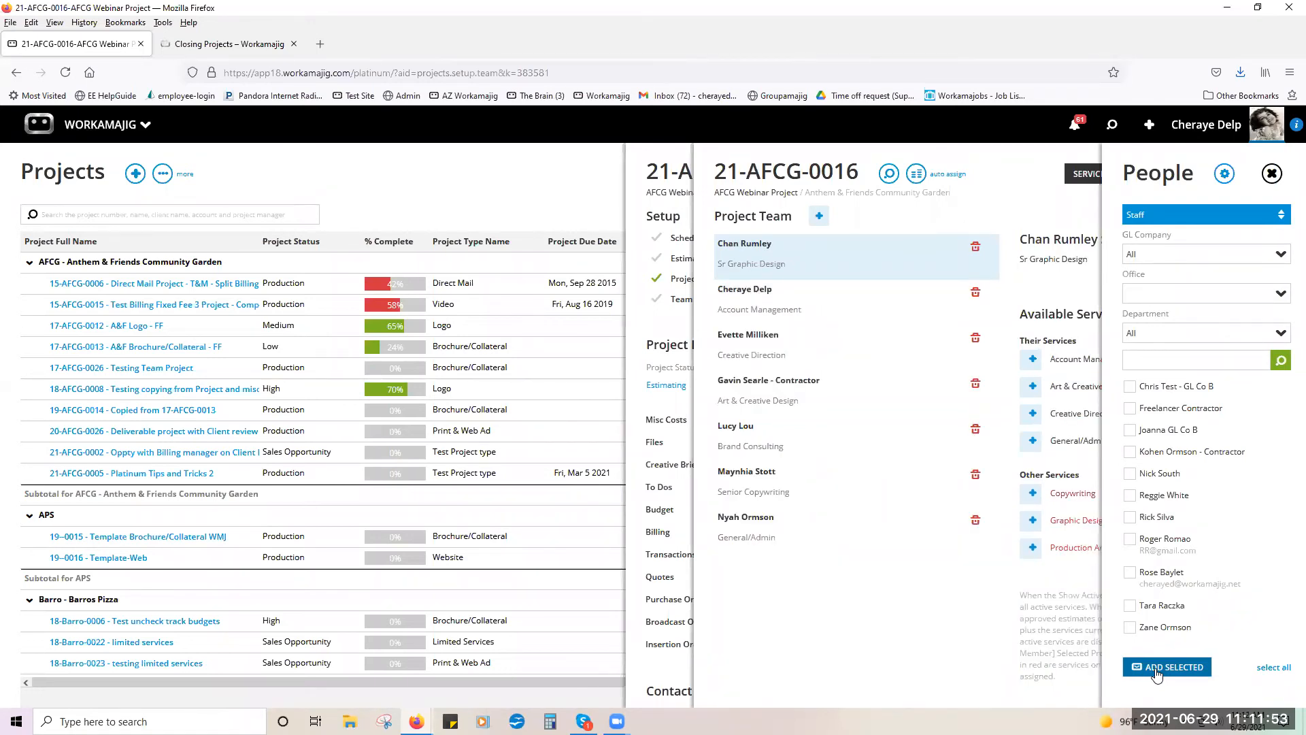
- Add the second listed person from the Client Contacts to the project team and close the people list
left_click(1262, 224)
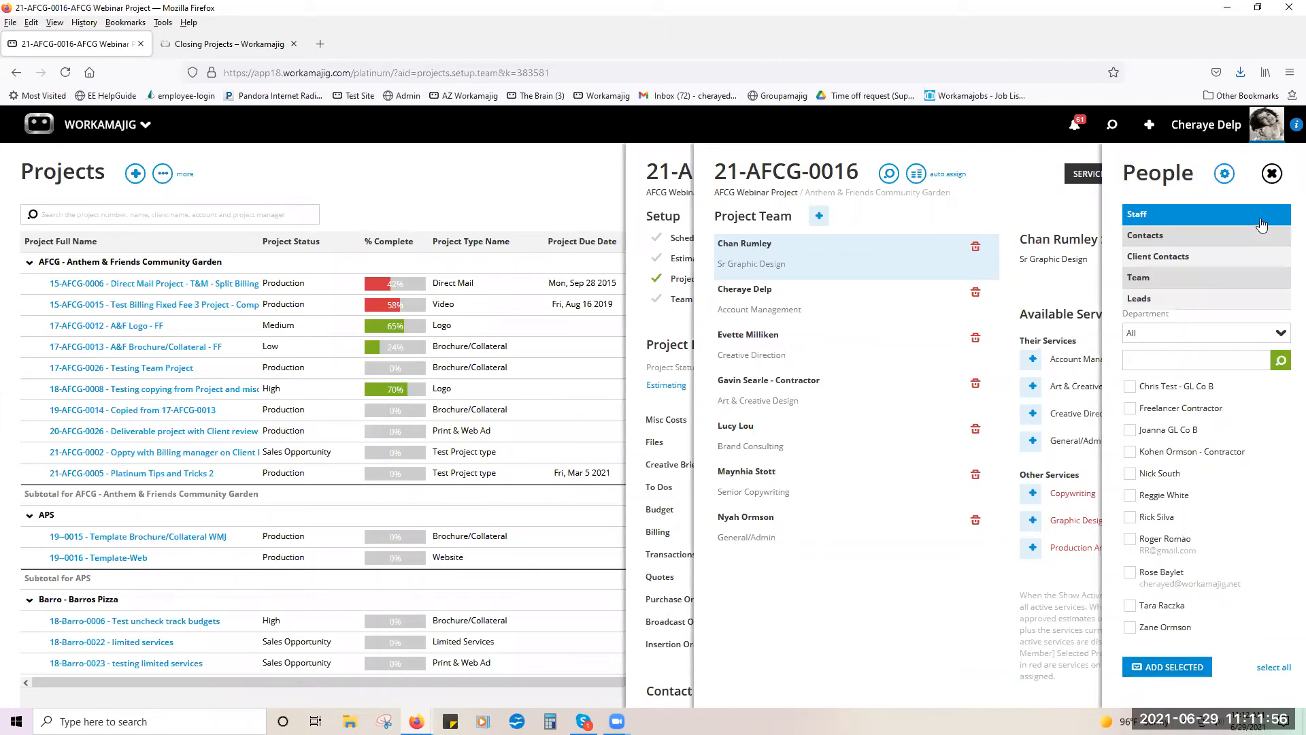
left_click(1179, 270)
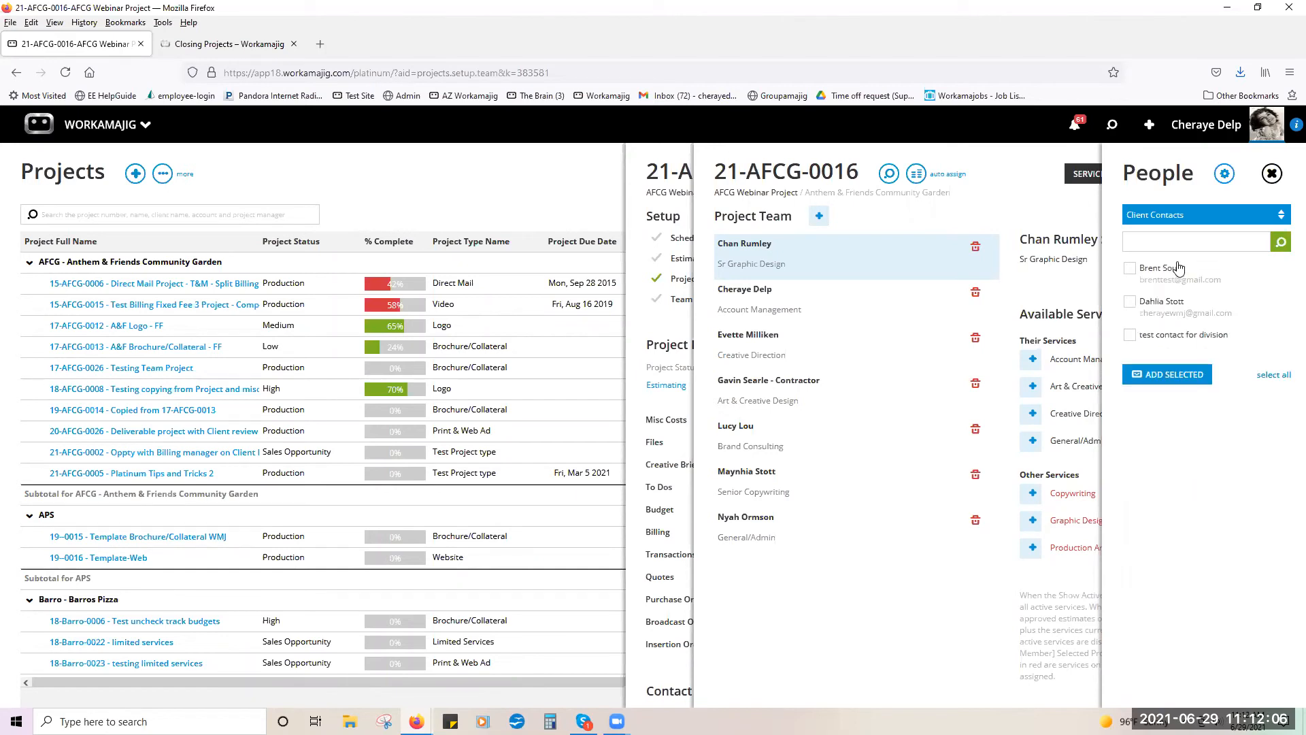
left_click(1130, 301)
left_click(1161, 375)
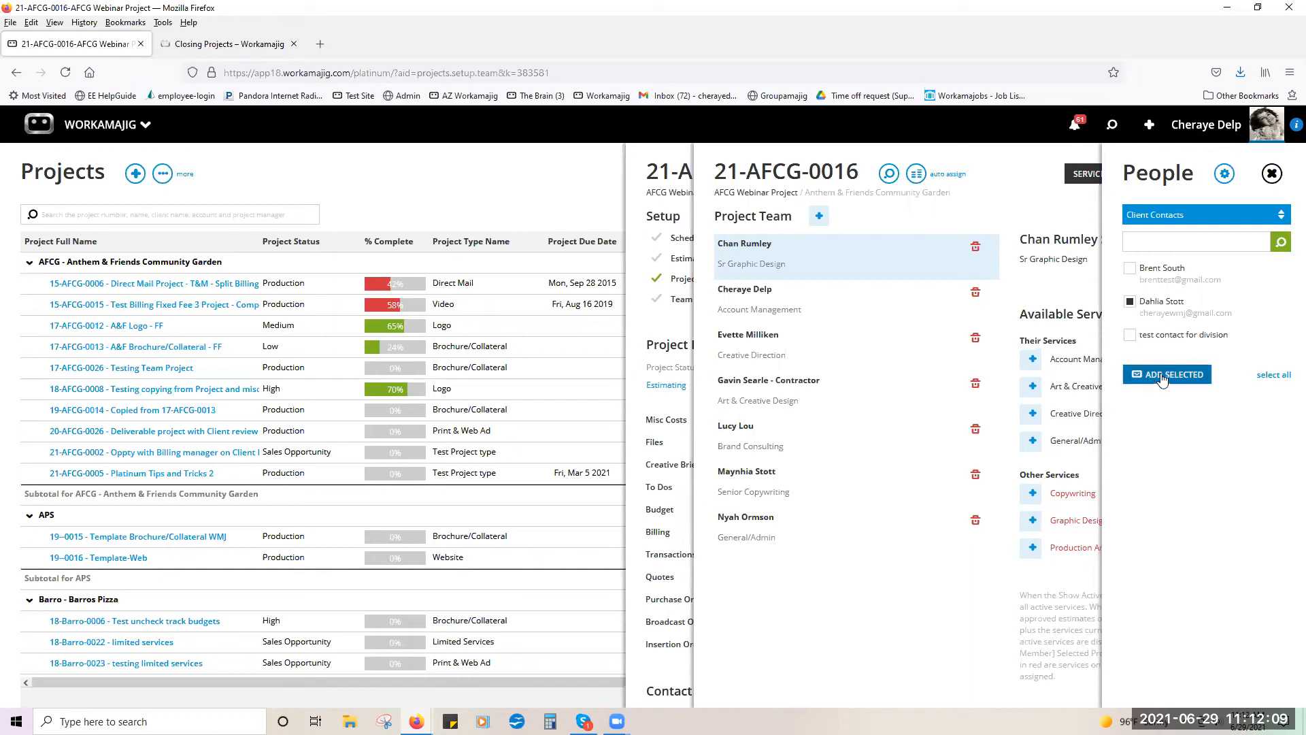
left_click(1272, 174)
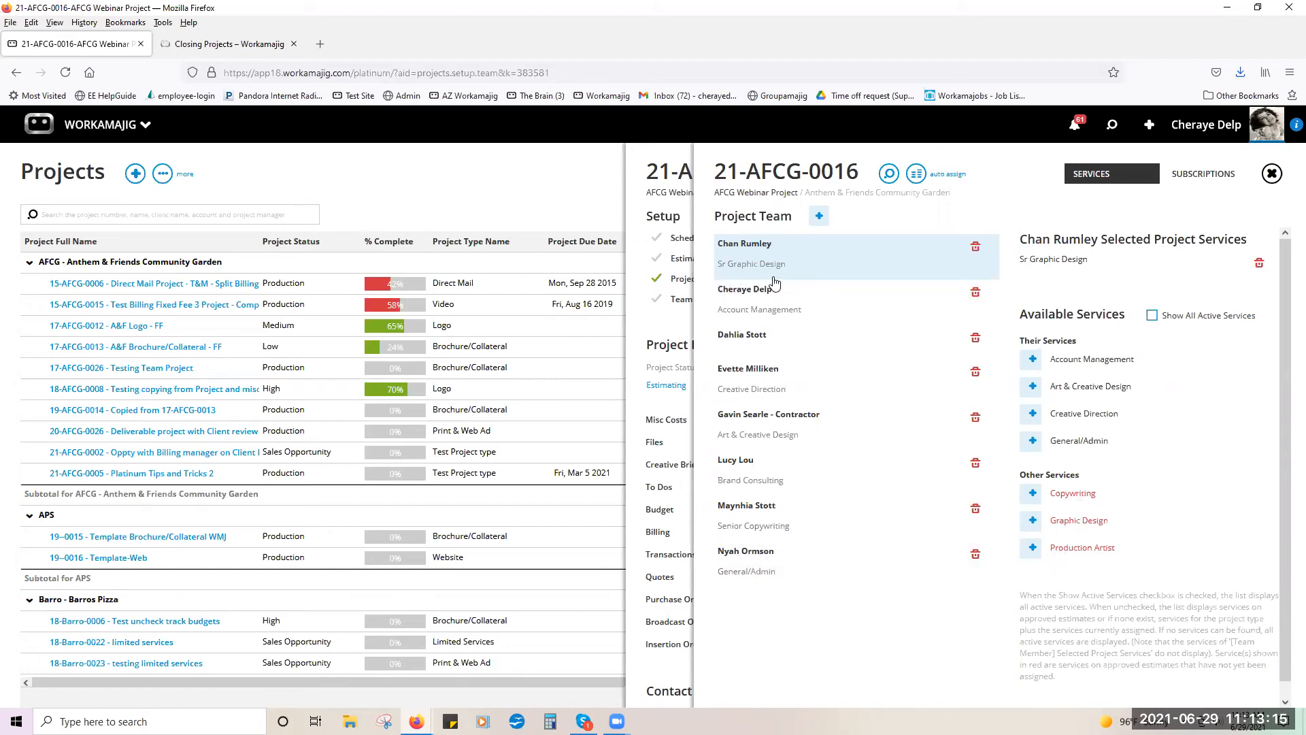
- Give the Sr Graphic Design member Graphic Design instead, add Copywriting to the Account Management member, and Production Artist to the General/Admin member
left_click(1033, 521)
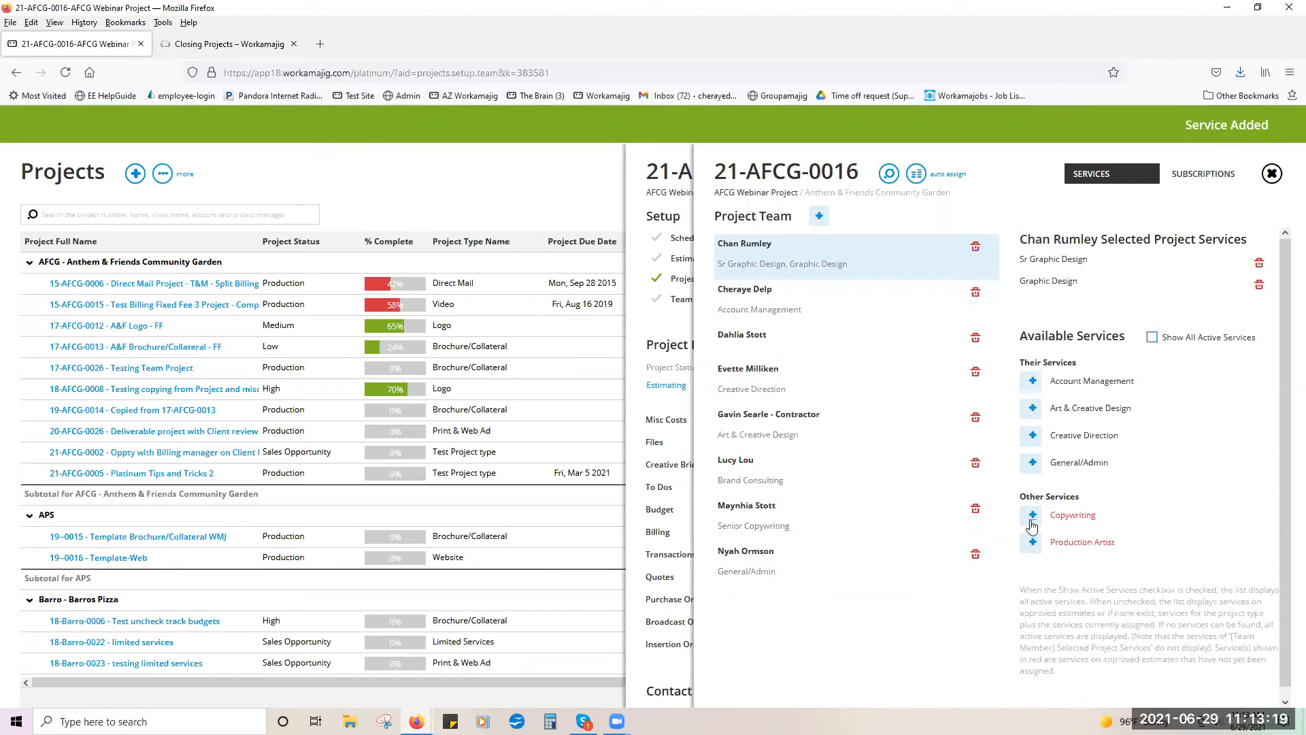
left_click(1259, 264)
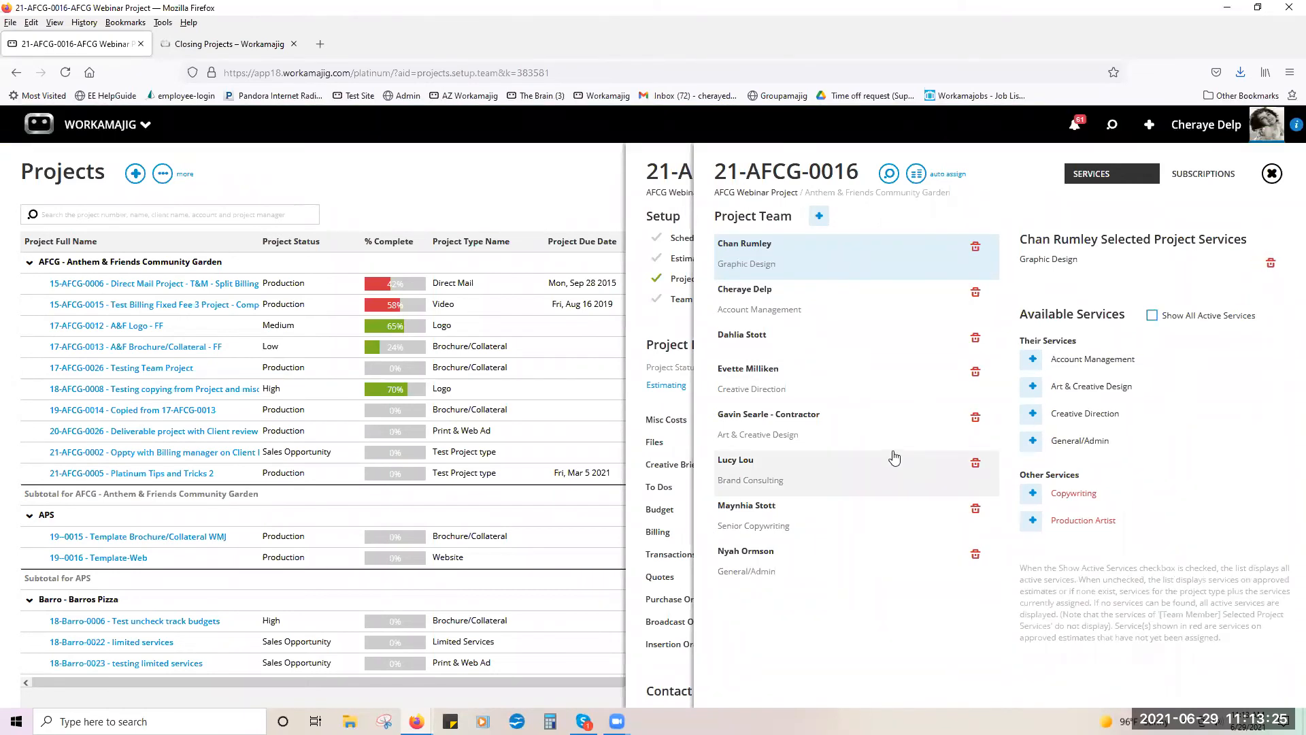
left_click(827, 315)
left_click(1033, 465)
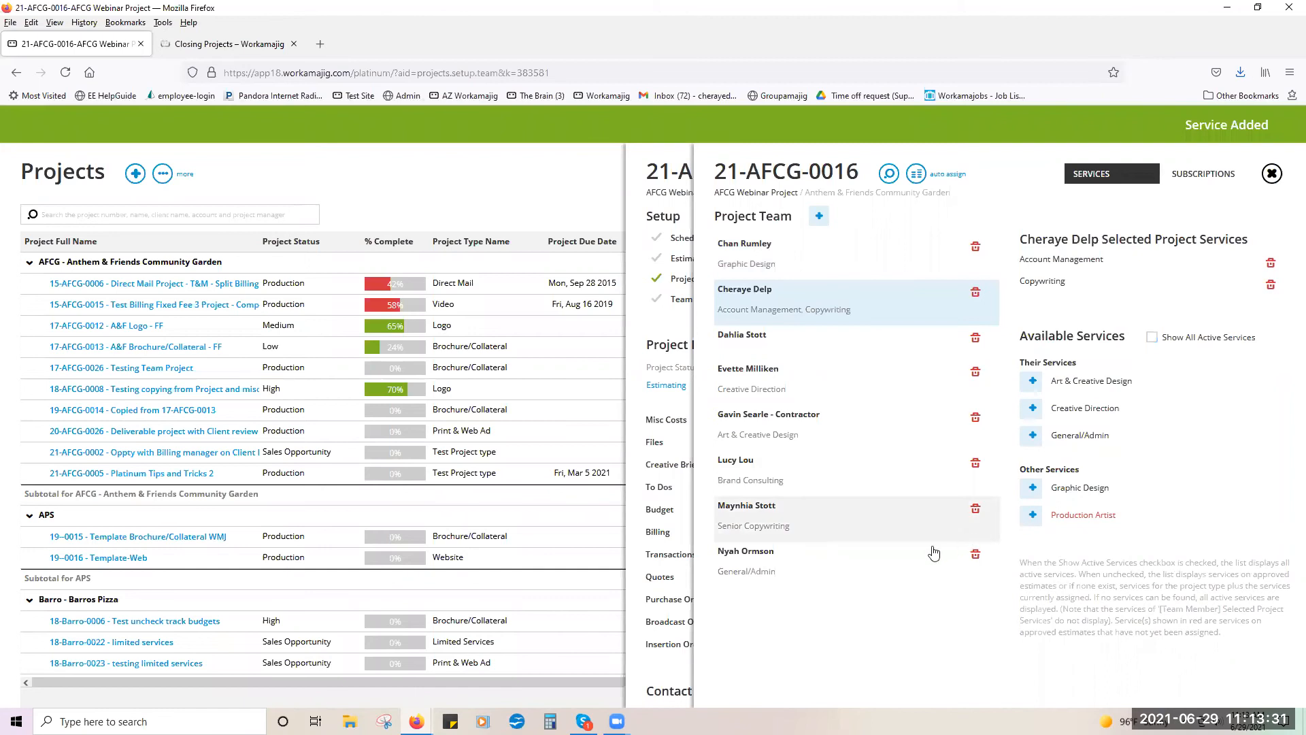
left_click(781, 579)
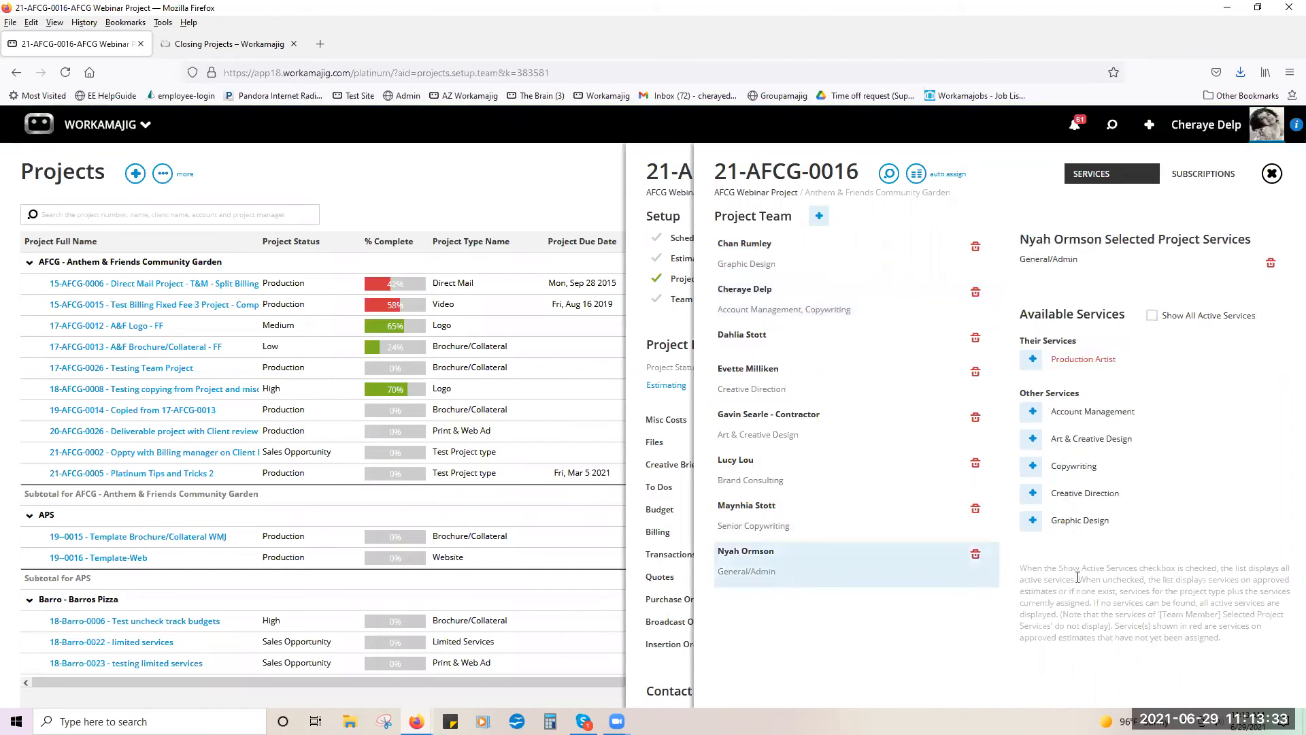
left_click(1033, 359)
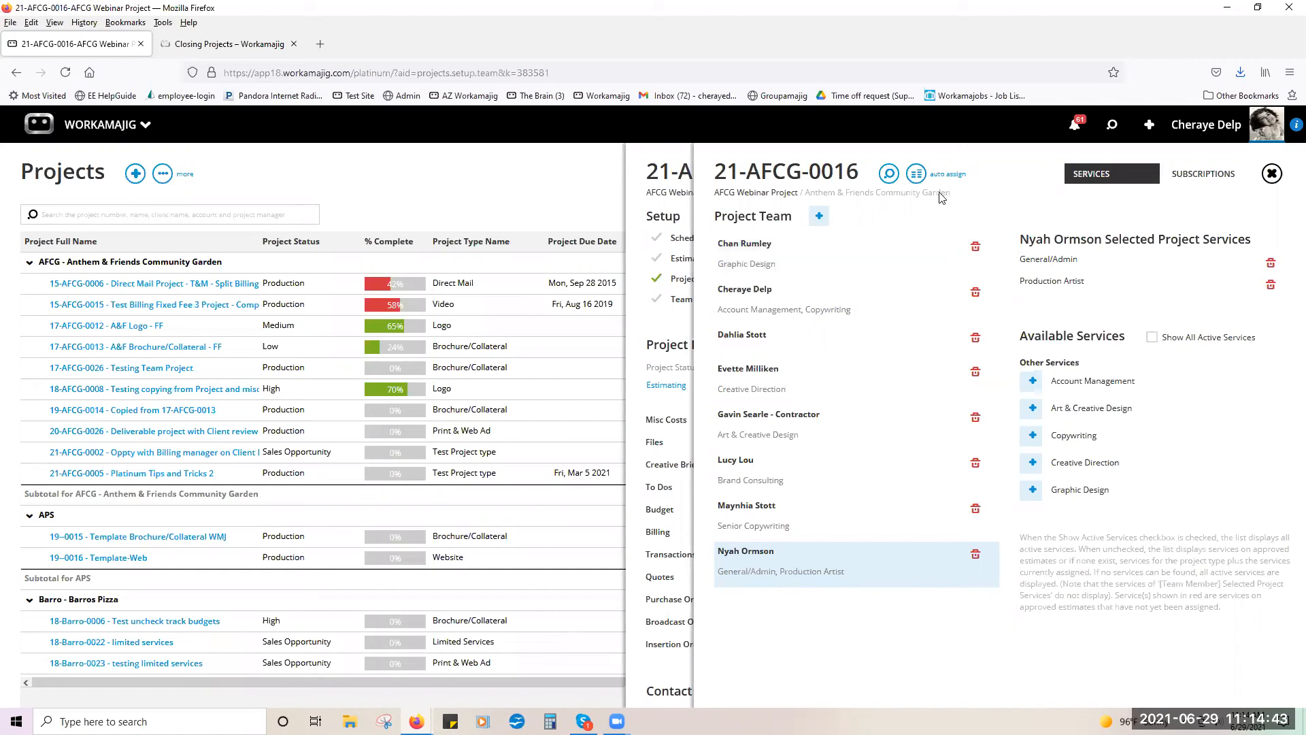
- Auto assign the team by pushing the estimated hours to the project schedule, saving the schedule changes
left_click(916, 174)
left_click(941, 291)
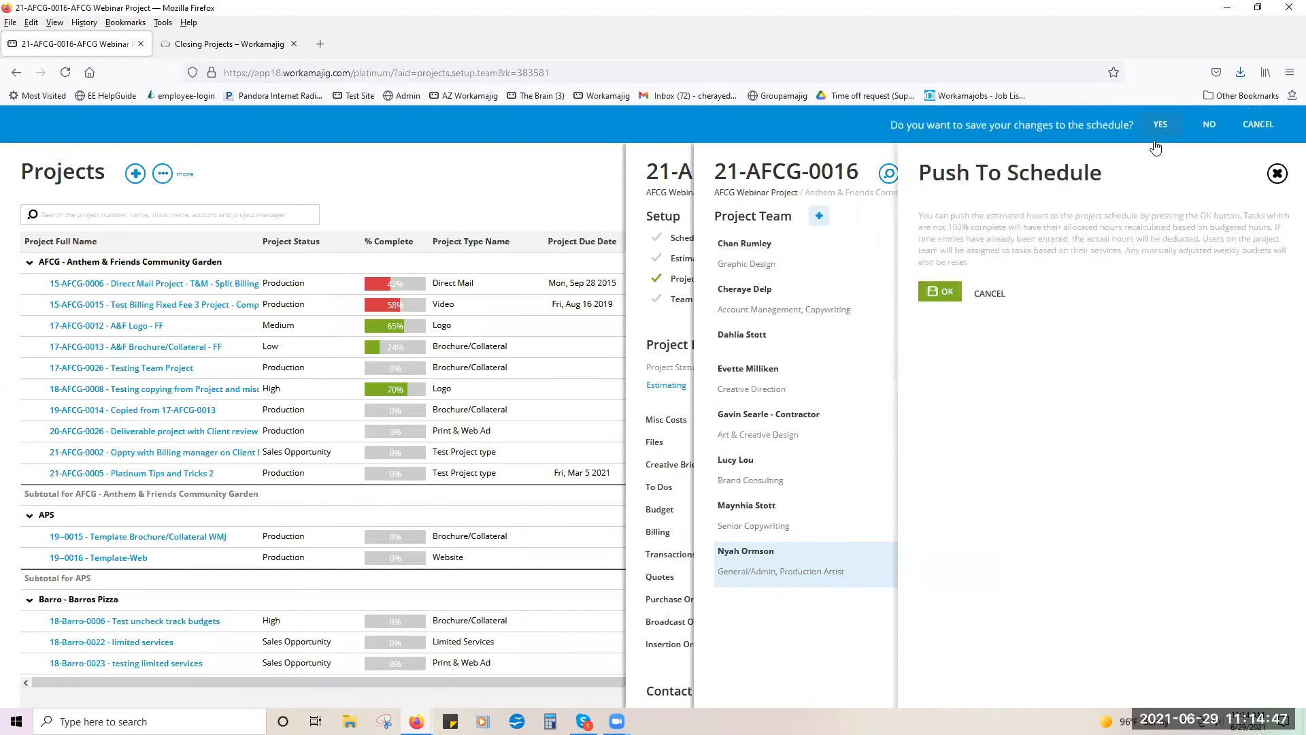
left_click(1161, 128)
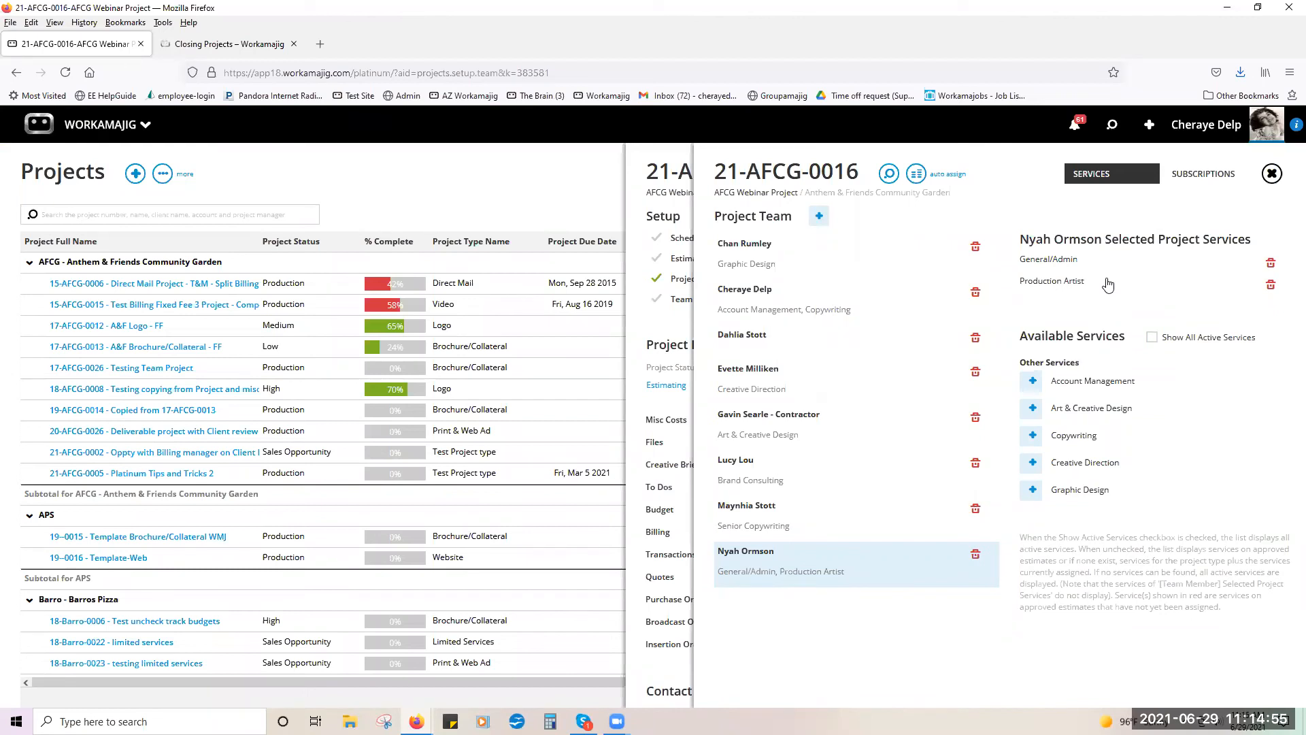
- Auto-subscribe the Graphic Design team member to conversations and the Creative Direction team member to to-dos
left_click(1214, 177)
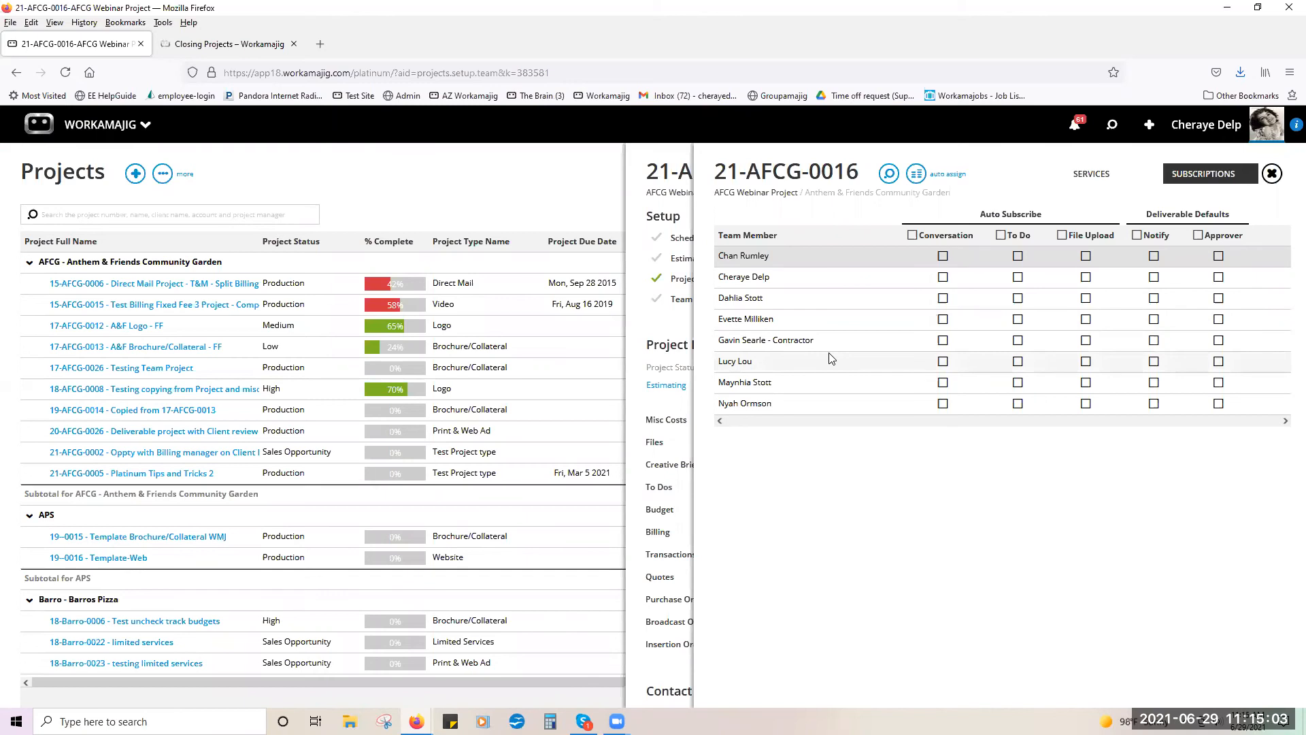
left_click(943, 256)
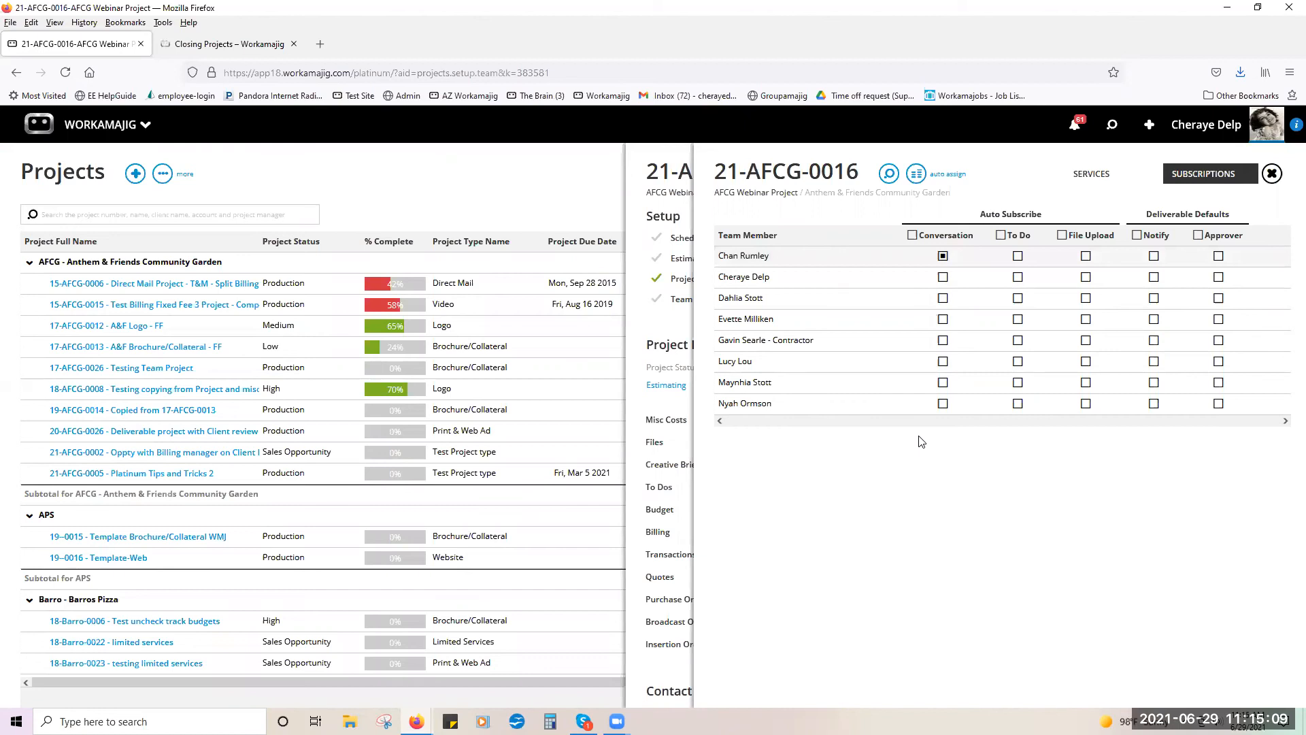
left_click(1017, 319)
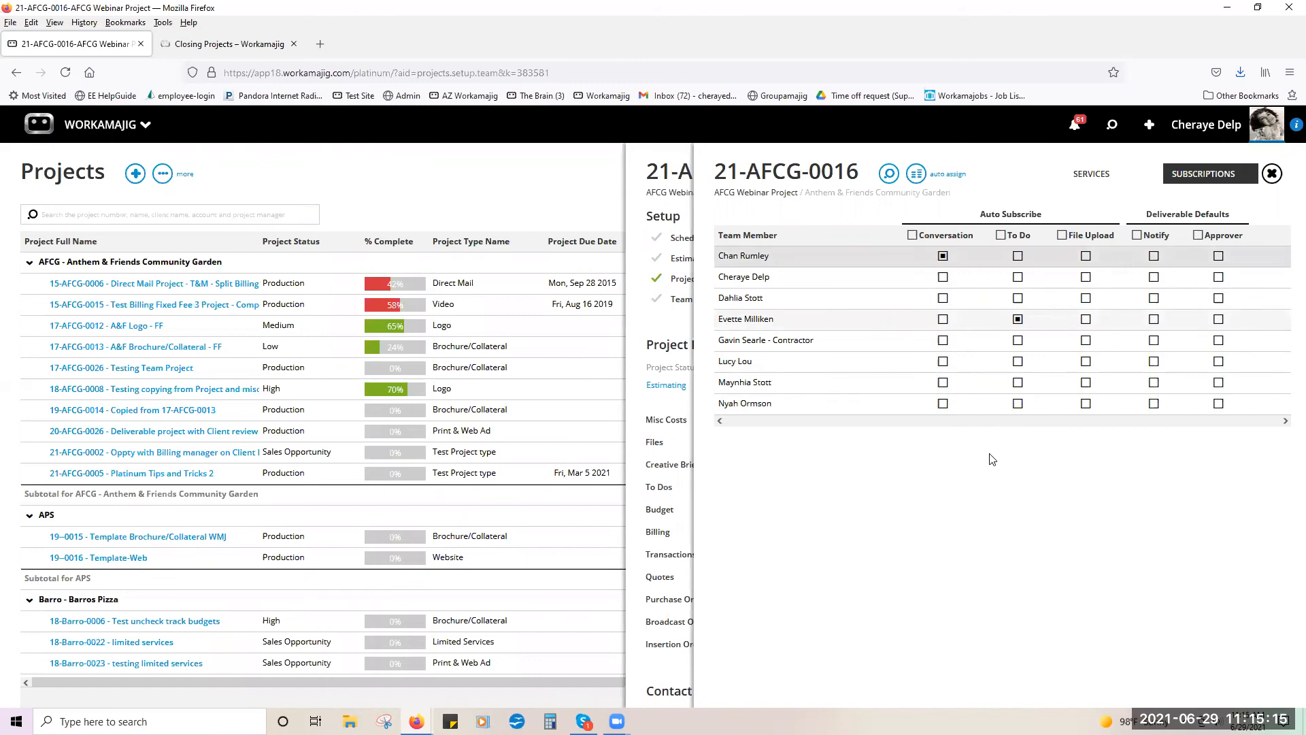
- Auto-subscribe all team members to file uploads, make the Brand Consulting and General/Admin members deliverable approvers, and close the team setup
left_click(1061, 235)
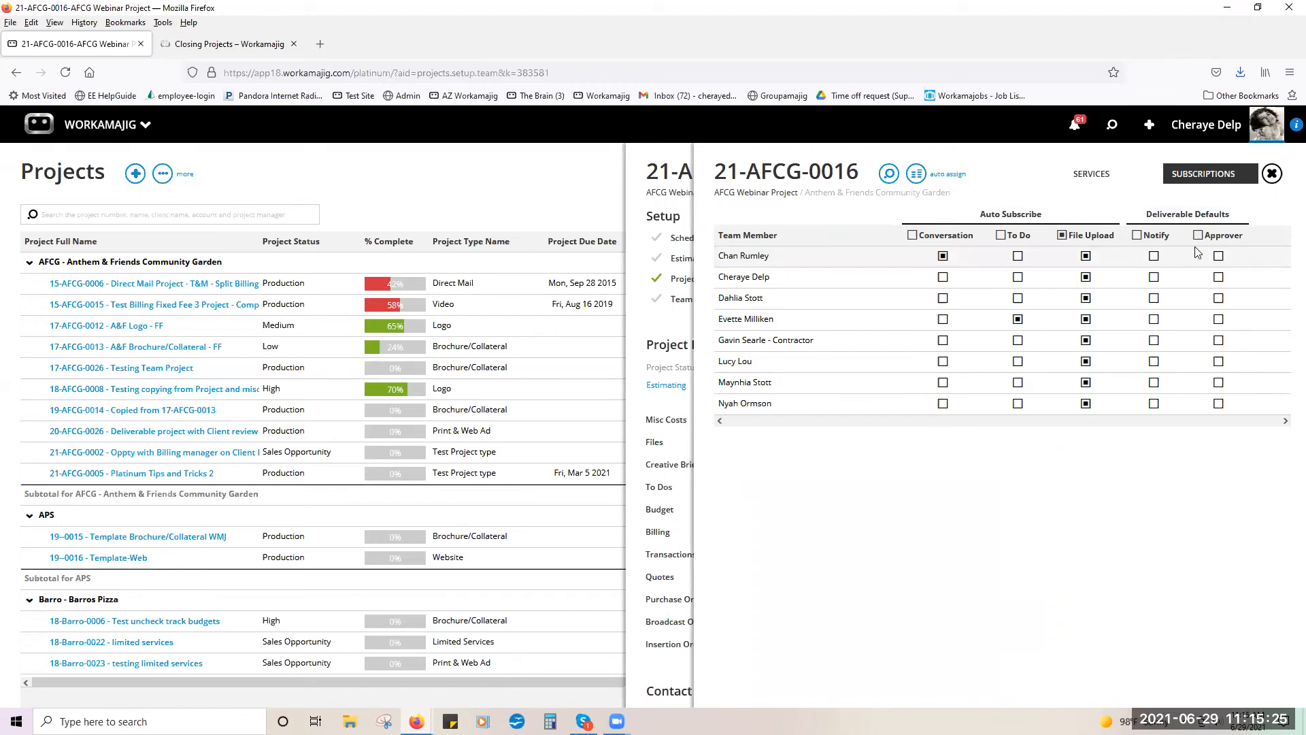
left_click(1218, 361)
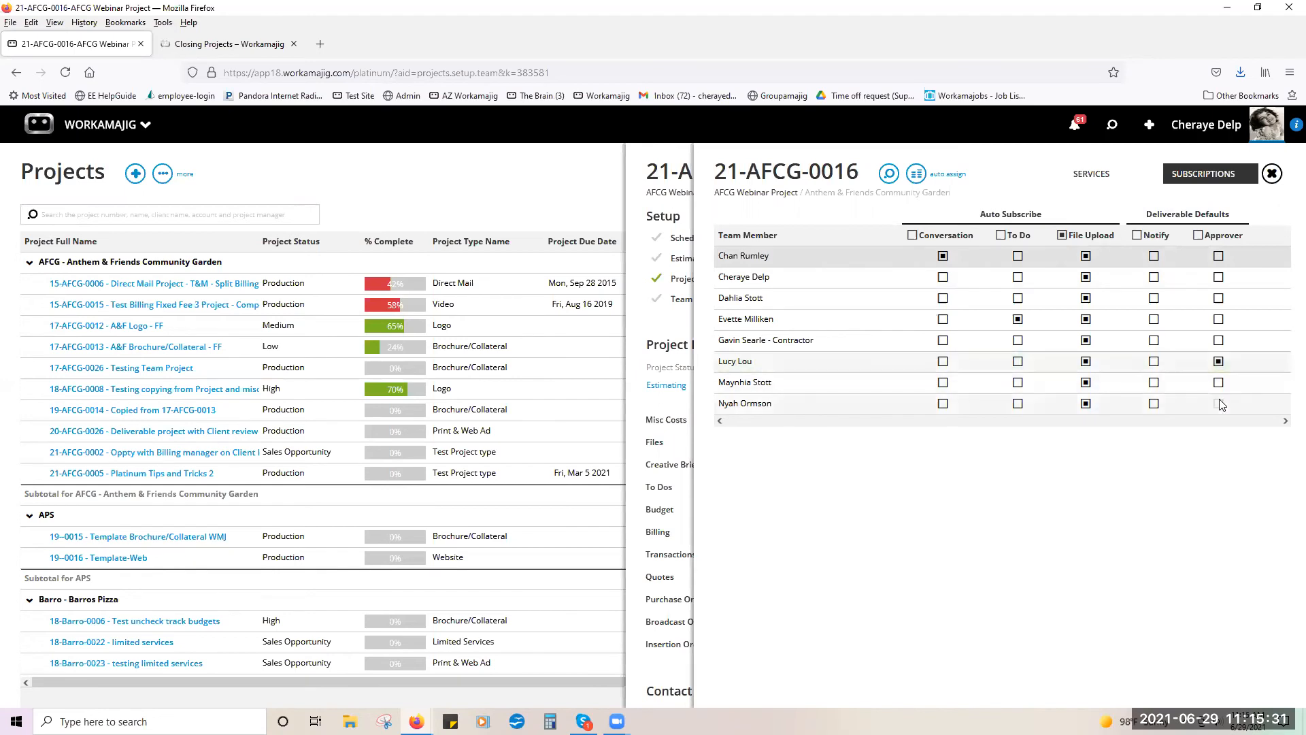
left_click(1218, 403)
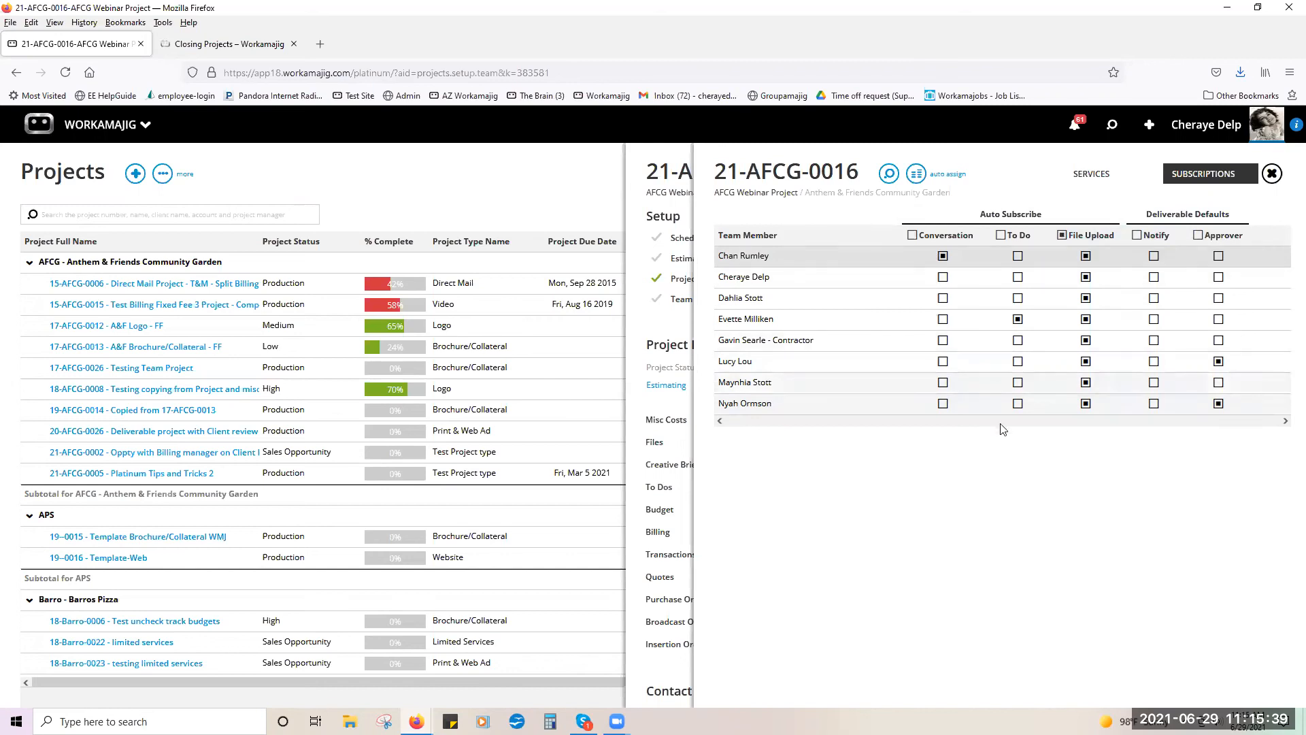
left_click(1093, 177)
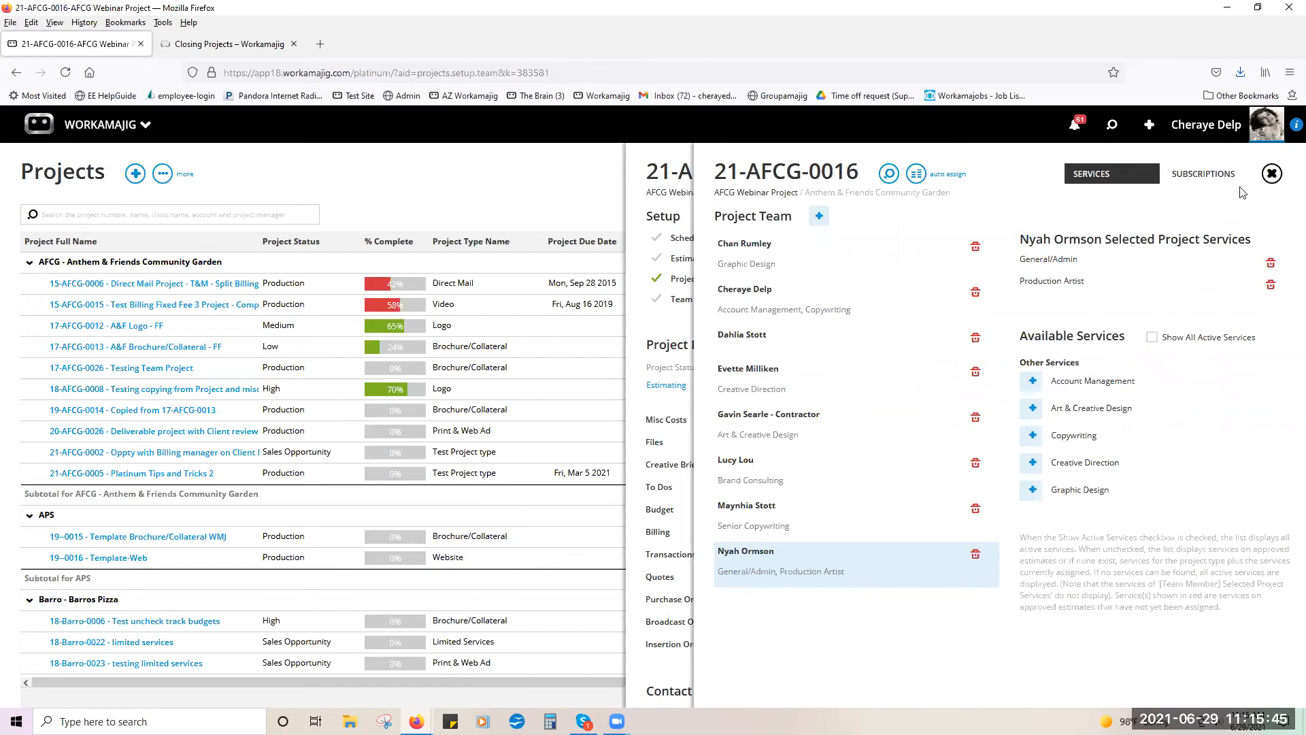
left_click(1267, 178)
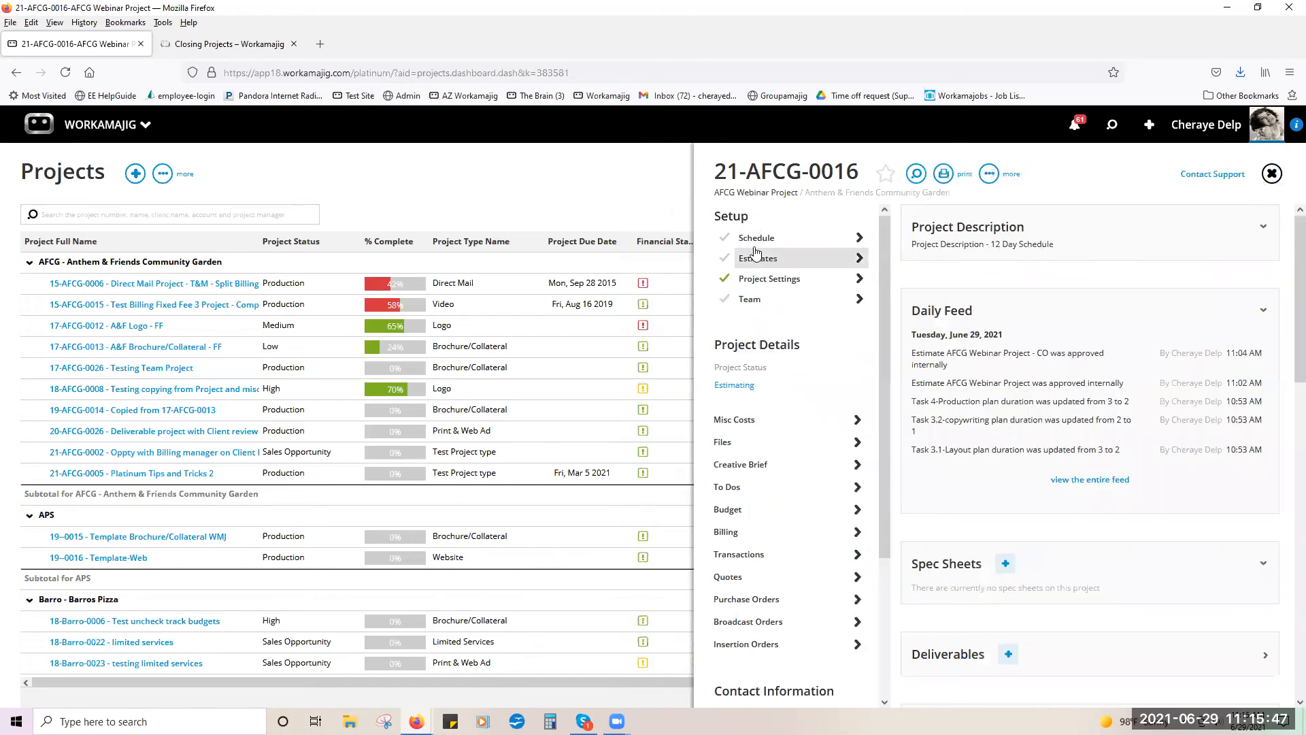
- Assign the Creative Direction team member to the Kick Off Meeting task with the Jr Copywriter service, then save and close the schedule
left_click(755, 238)
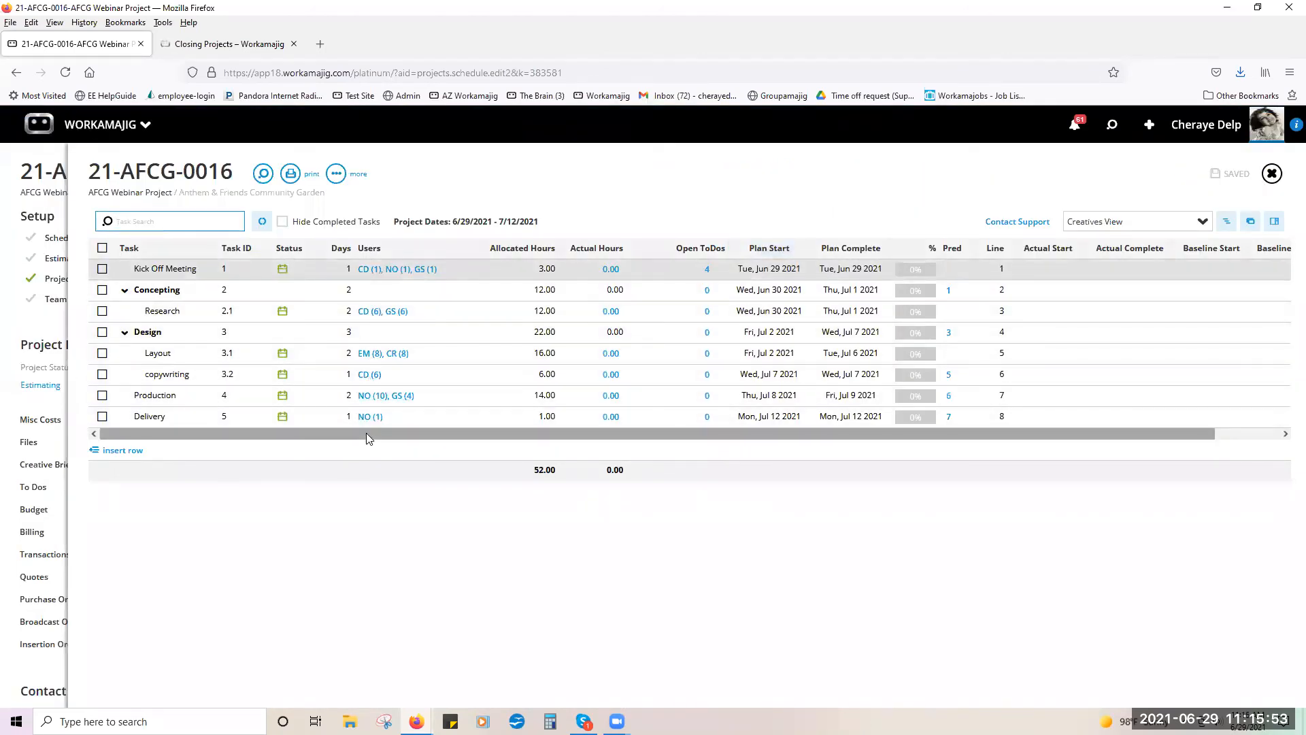
left_click(395, 270)
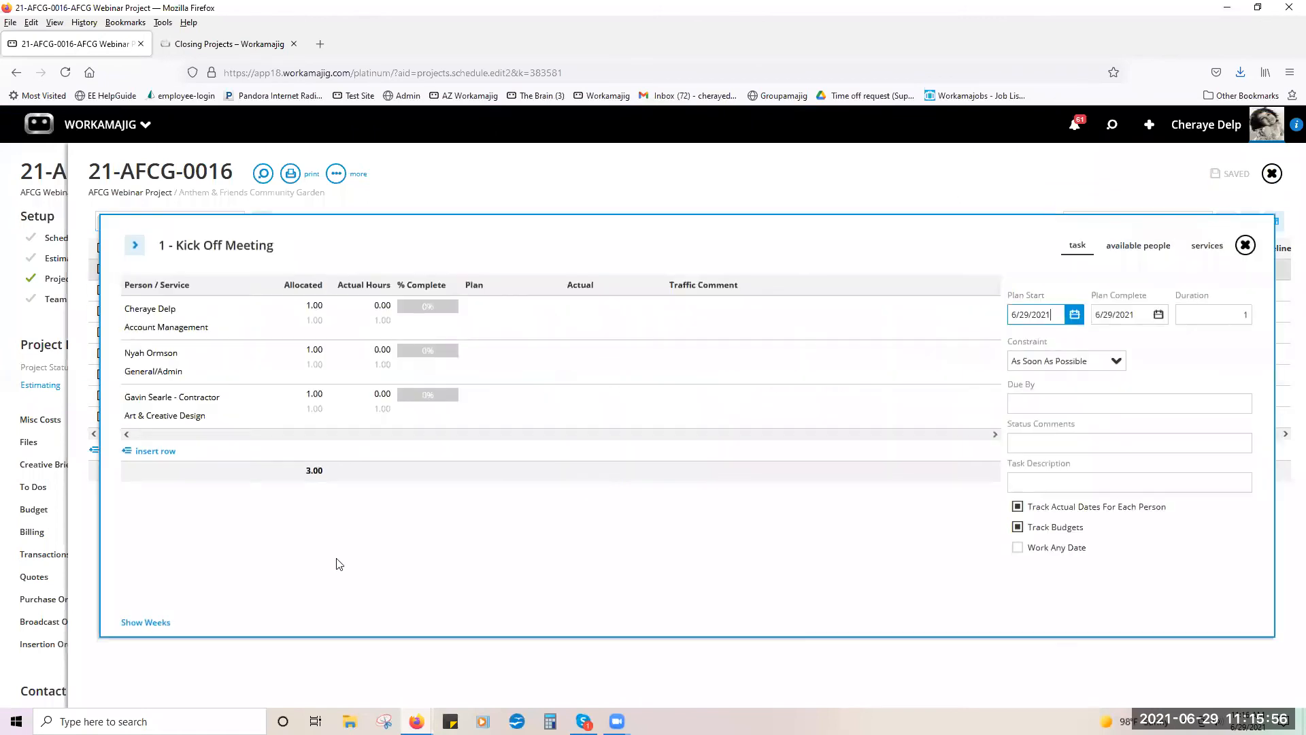
left_click(165, 459)
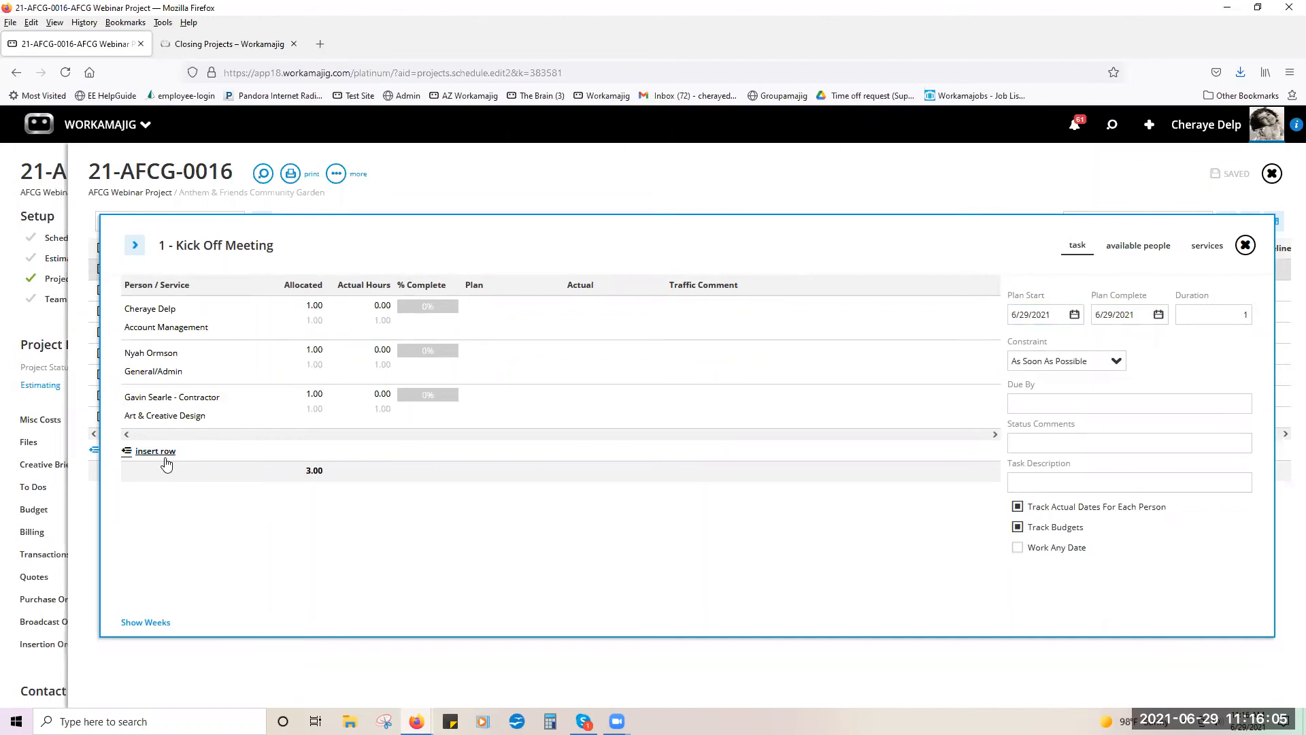
left_click(181, 464)
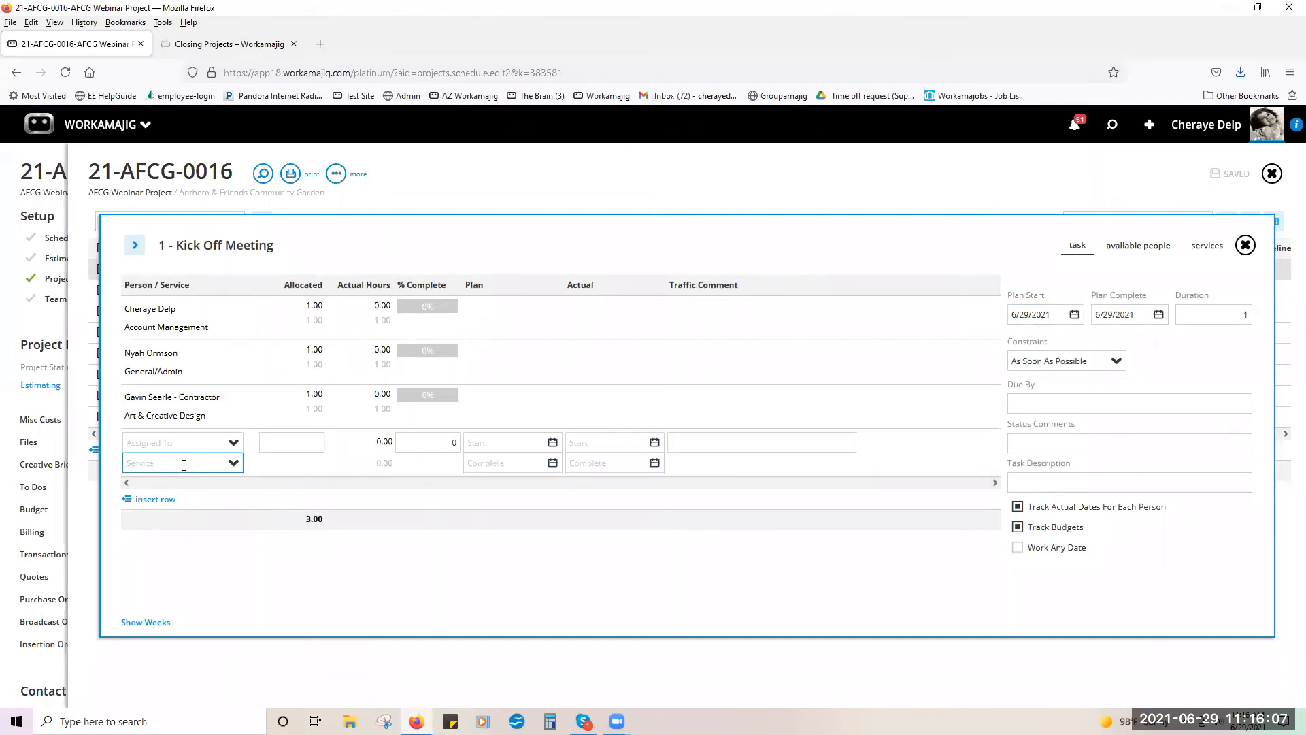
type("co")
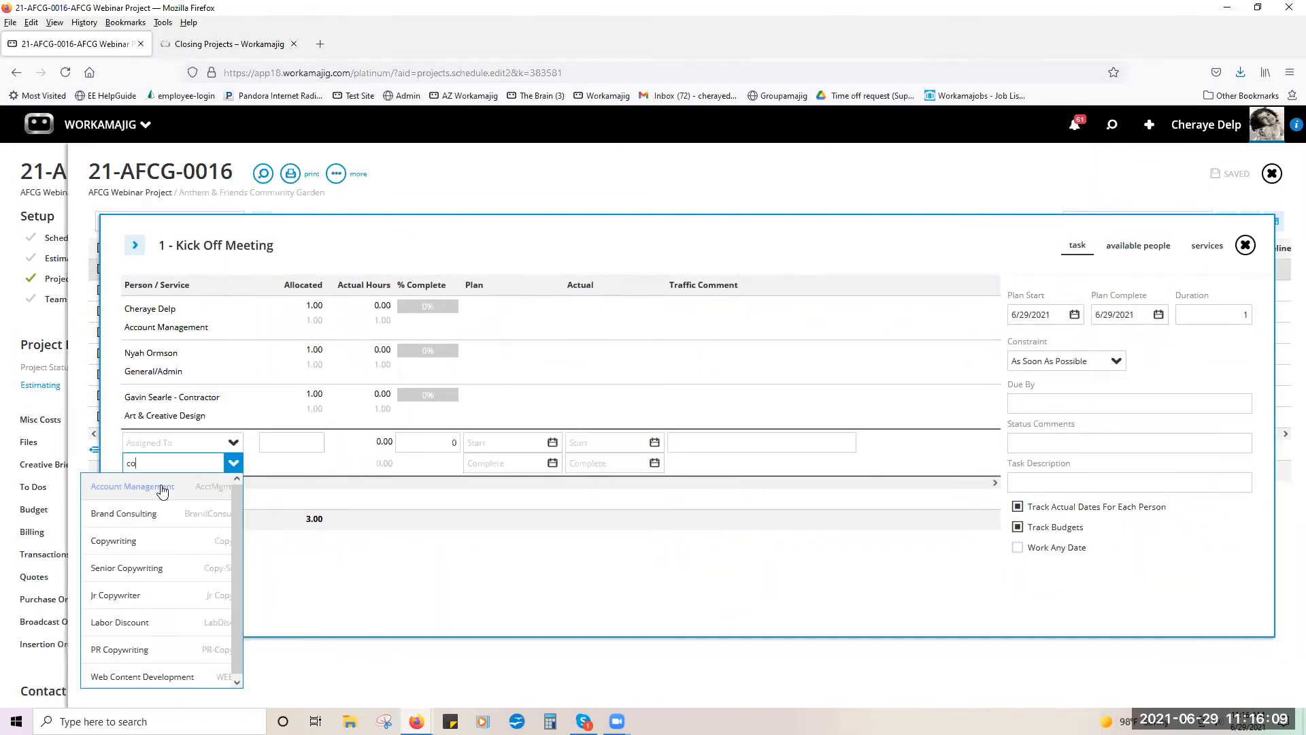
left_click(119, 596)
left_click(157, 442)
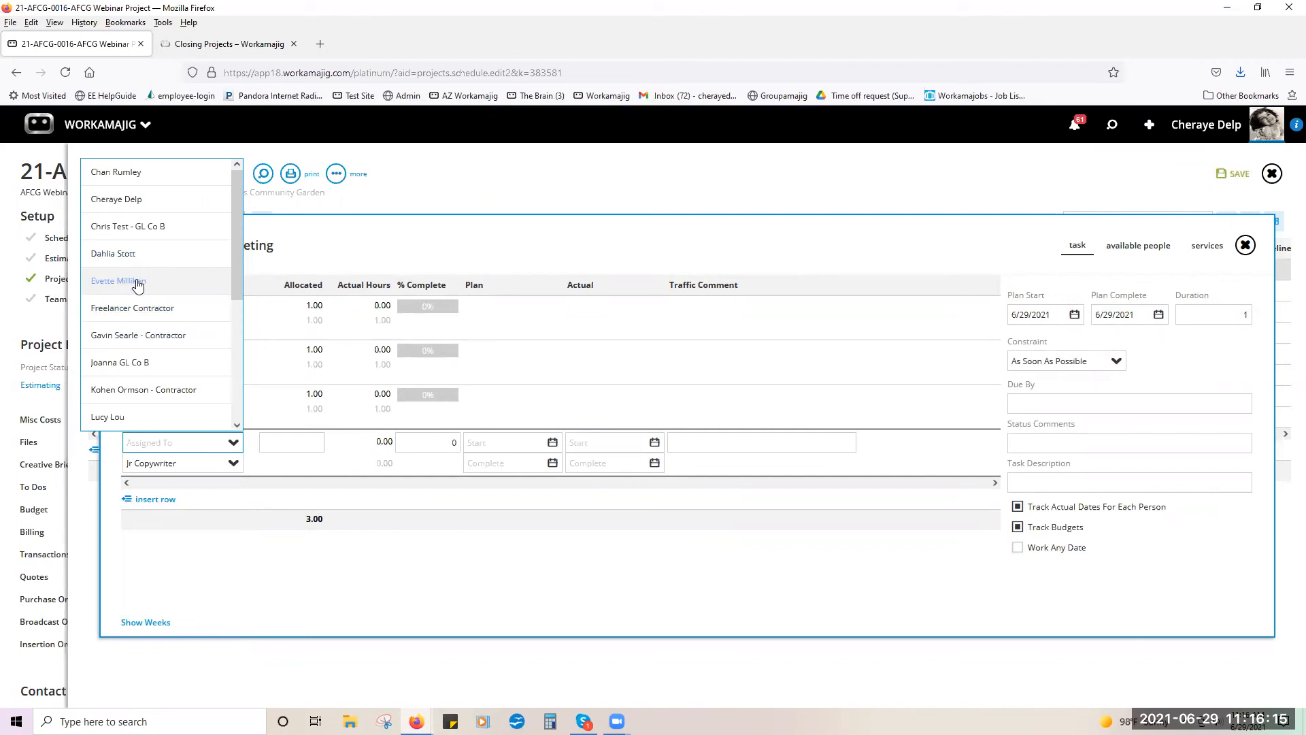
left_click(138, 286)
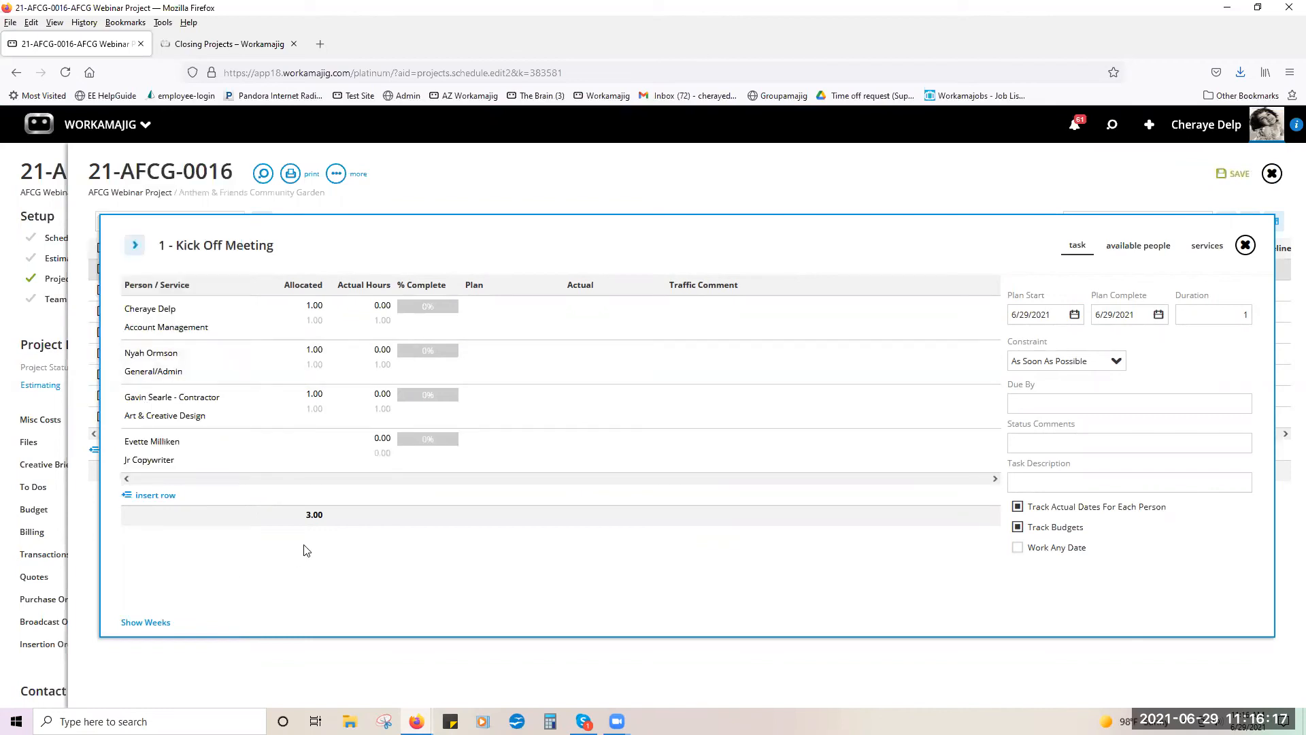
left_click(1219, 175)
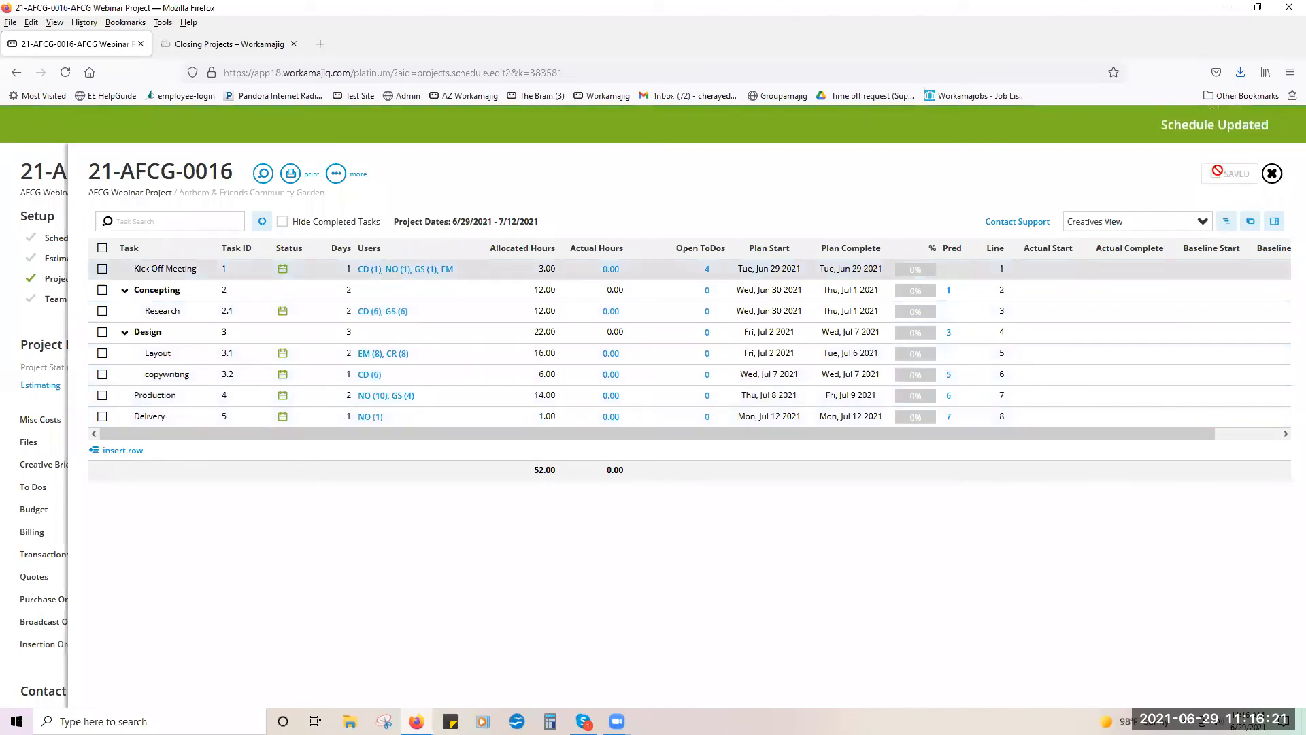
left_click(1272, 174)
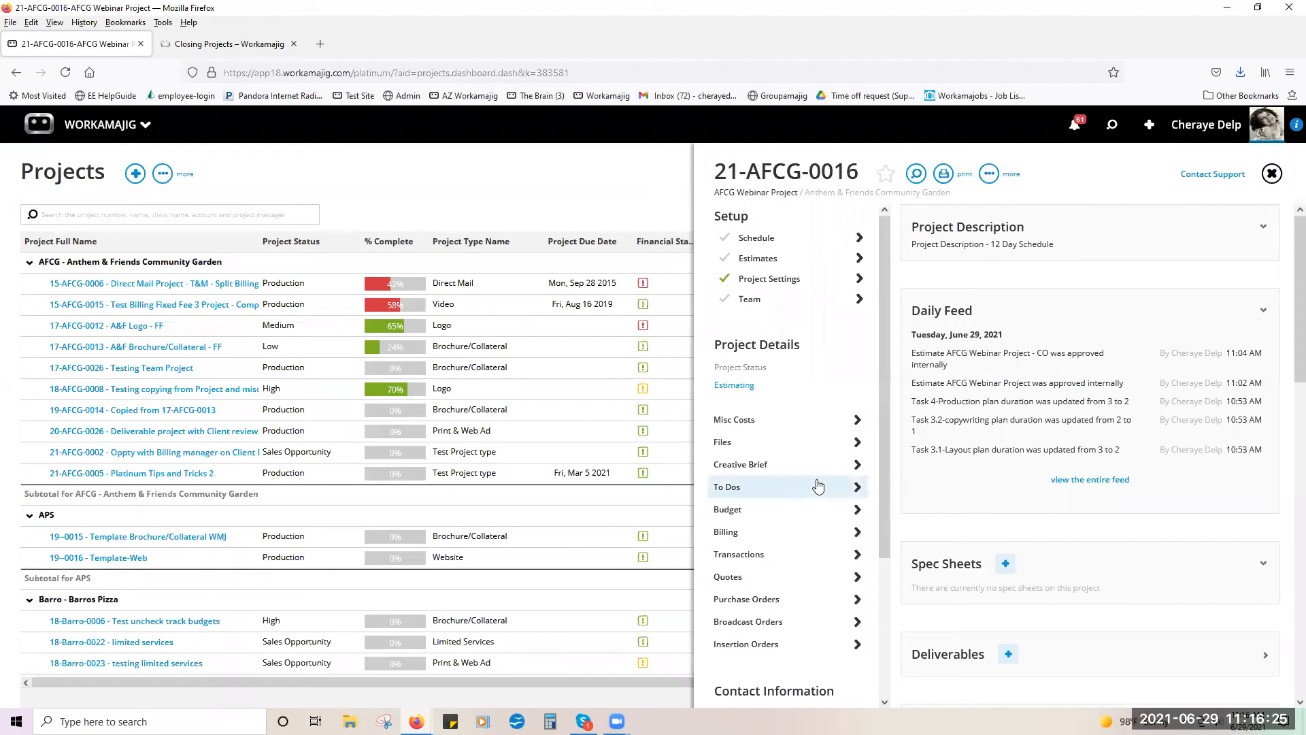
- Set the project status to Production and mark the Estimates, Schedule and Team setup items as complete
left_click(741, 393)
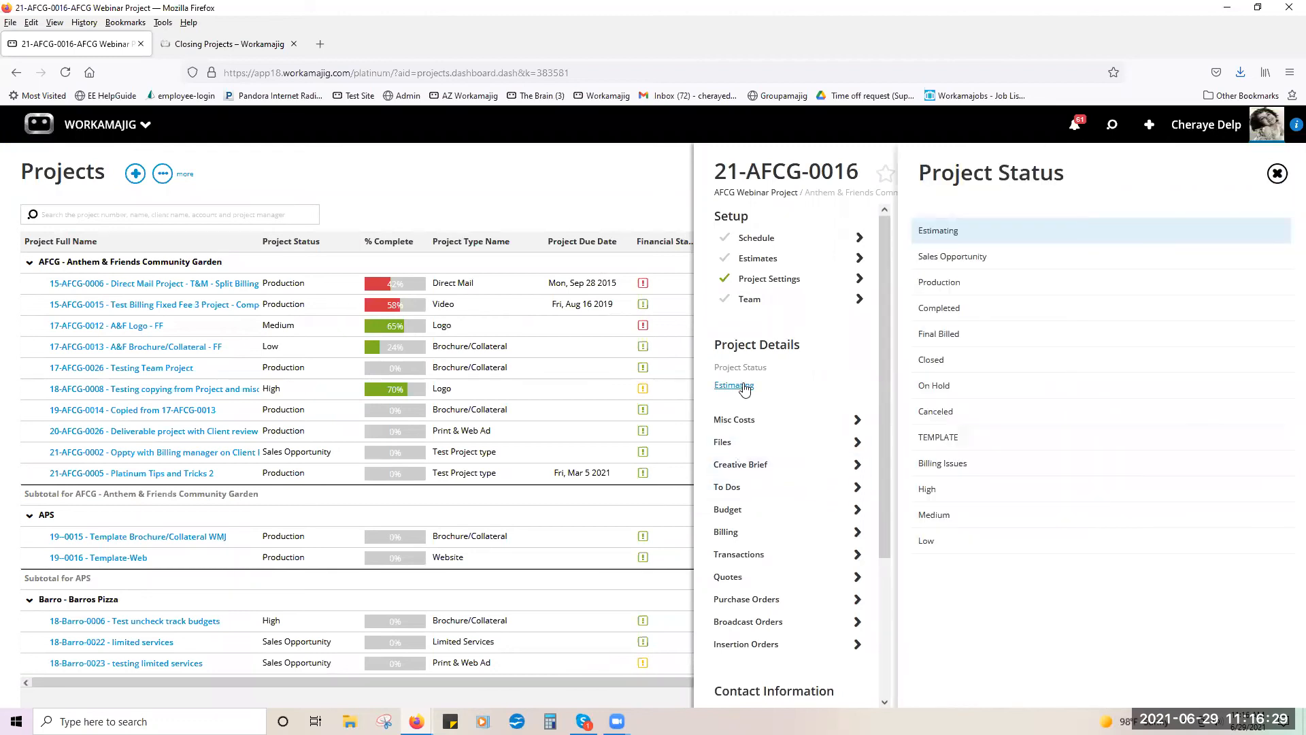
left_click(977, 291)
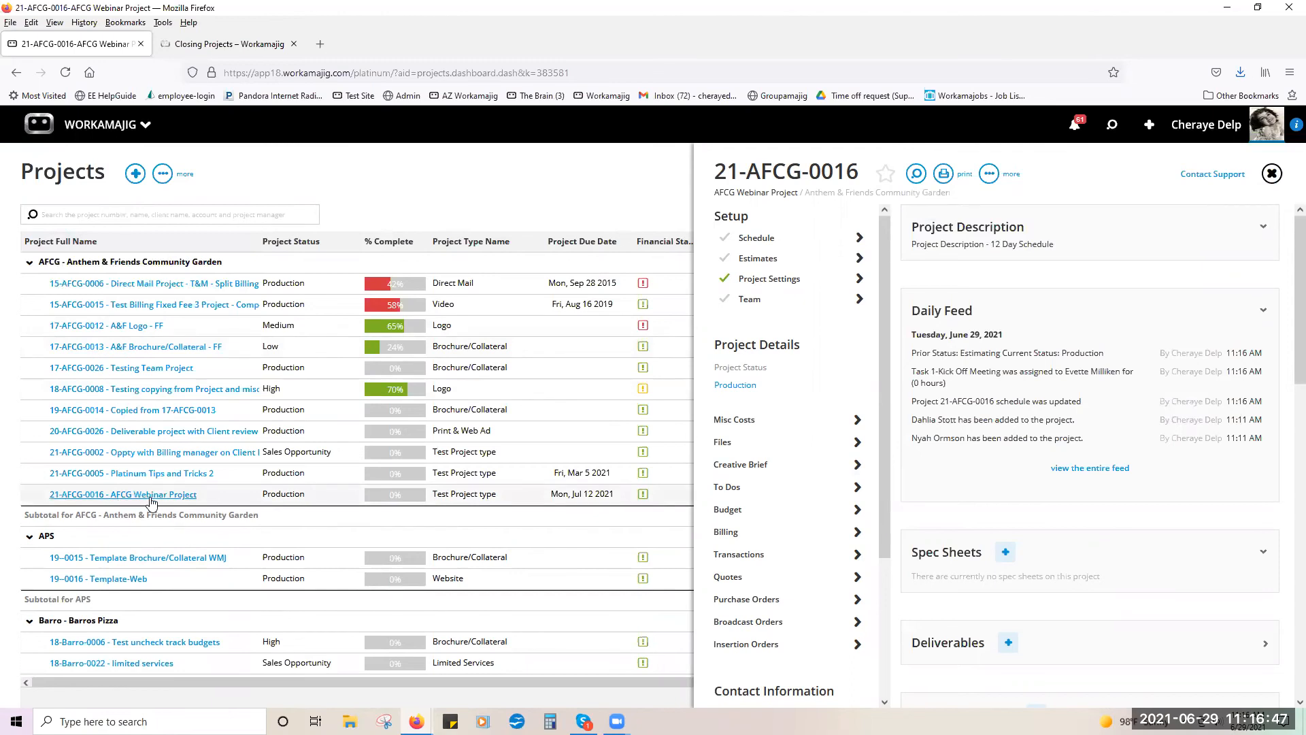
left_click(724, 258)
left_click(725, 241)
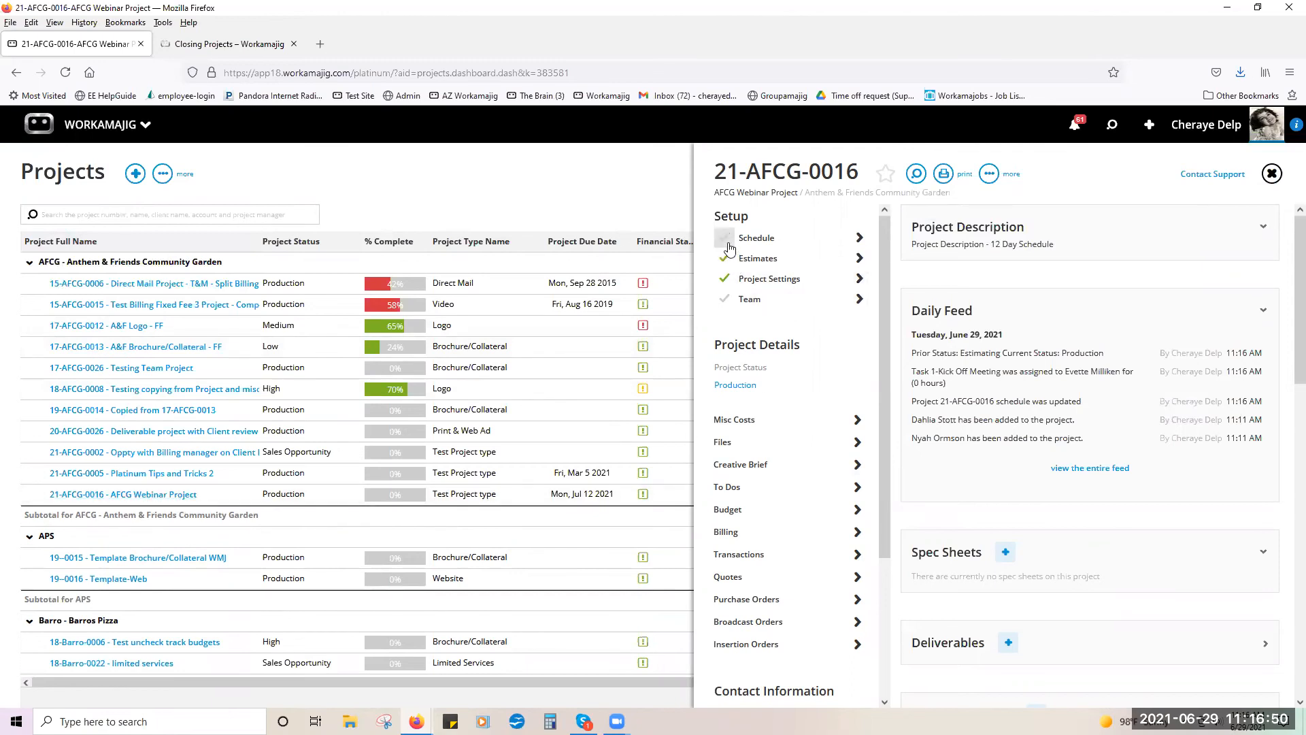
left_click(727, 301)
- Review the project dashboard's sections from Spec Sheets through Custom Fields and show the hours in the Project Snapshot
scroll(1121, 404, "down", 4)
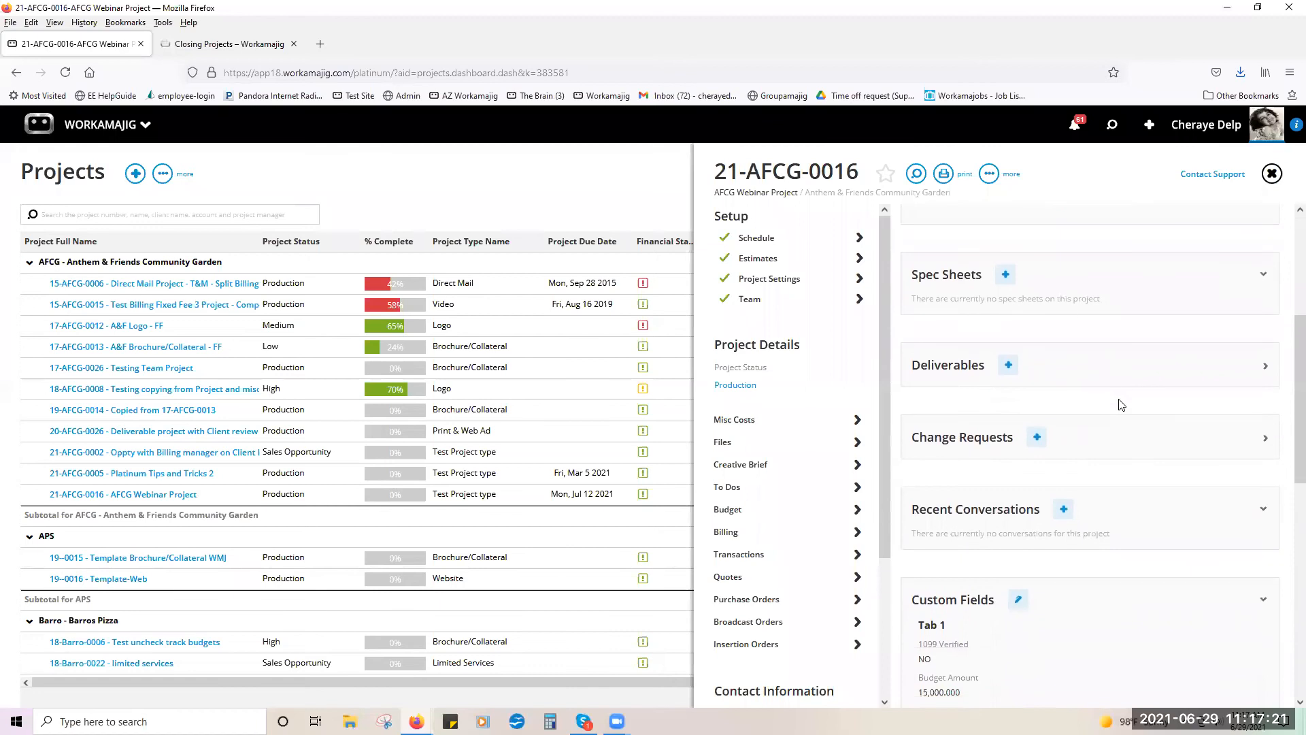
scroll(1145, 468, "down", 2)
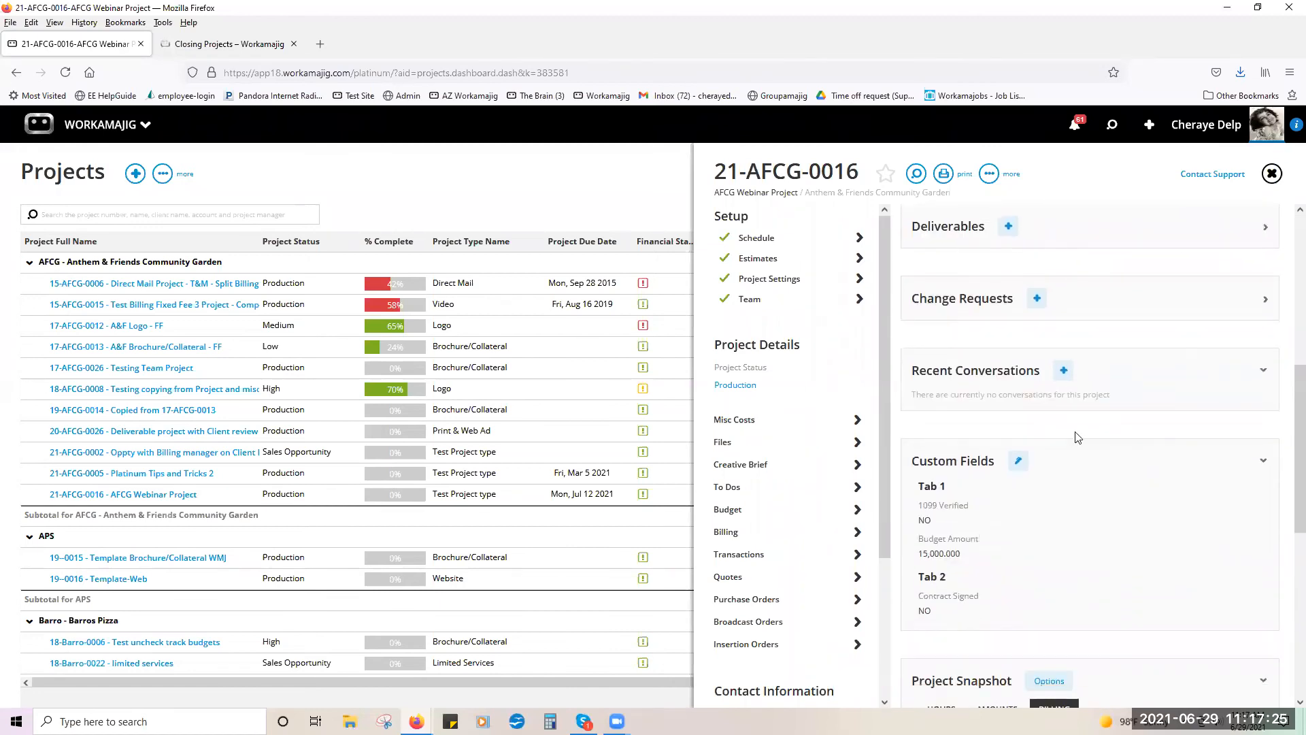
scroll(1078, 437, "down", 1)
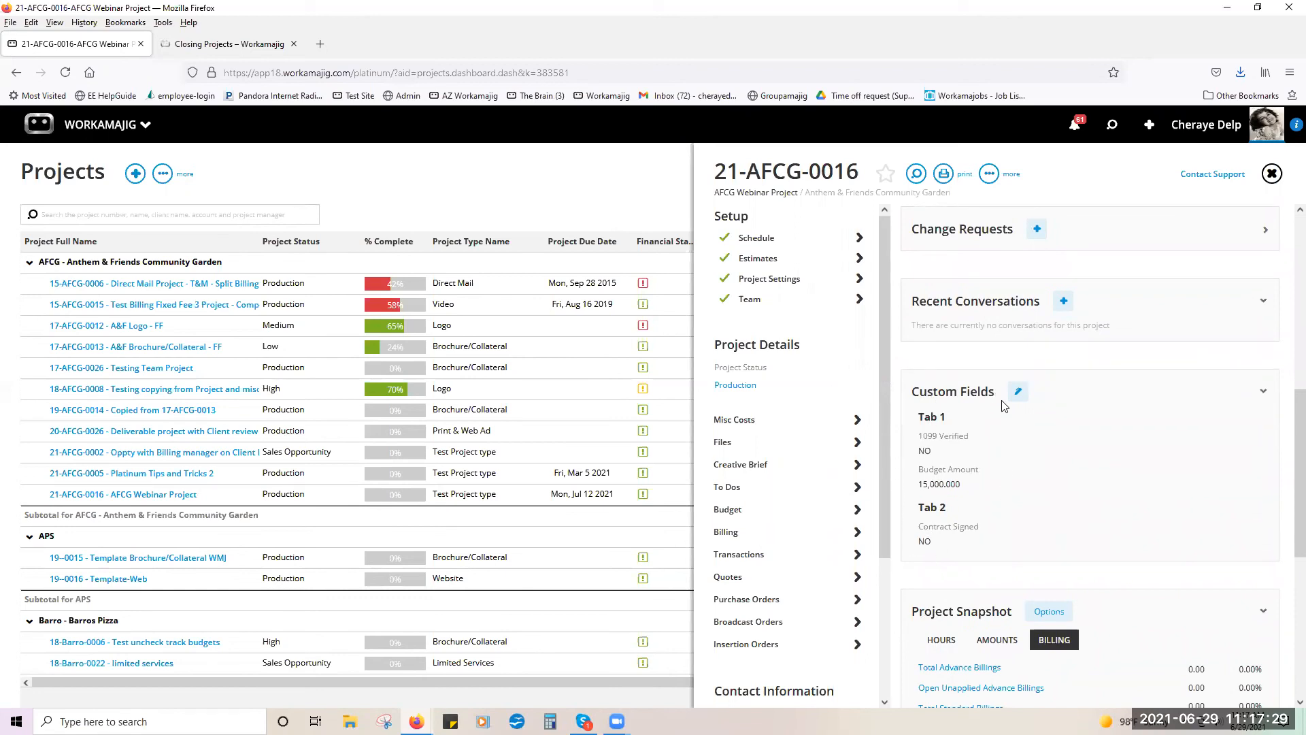
scroll(1056, 461, "down", 4)
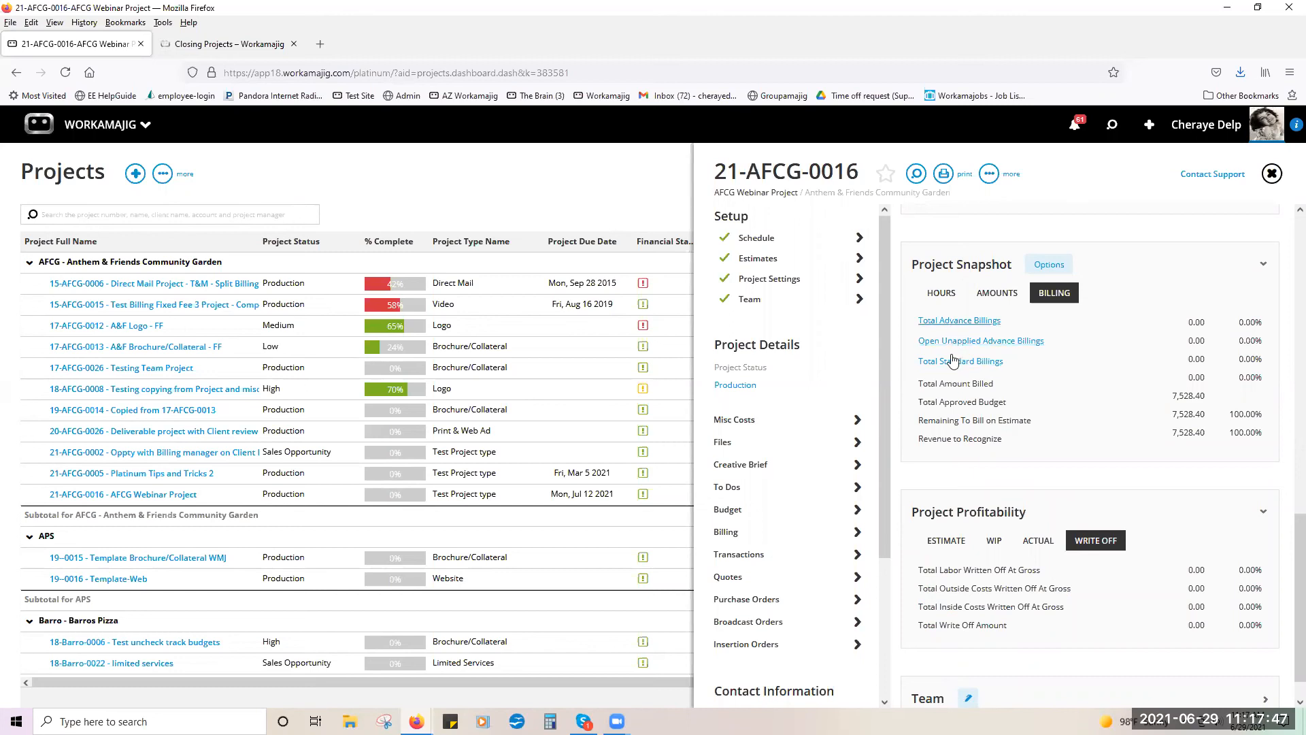
left_click(939, 297)
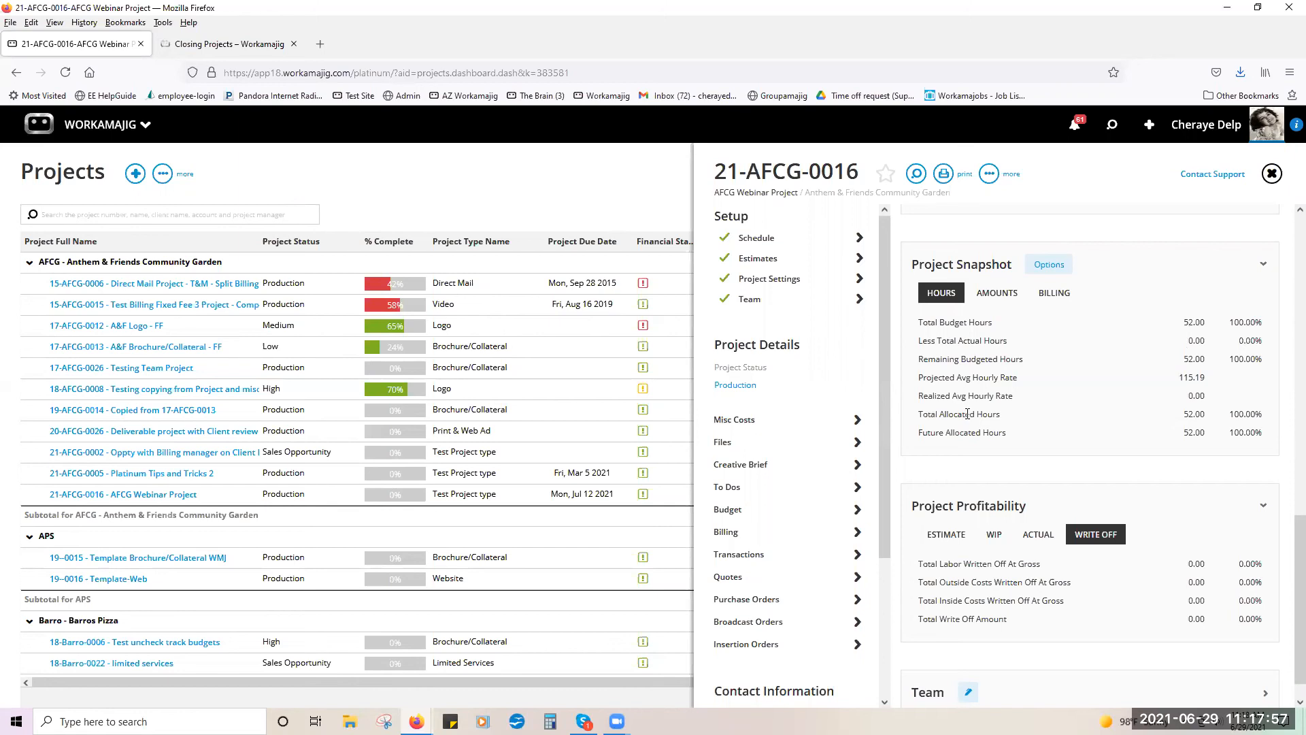
- Examine the Estimate, Actual and Write Off views of the Project Profitability section
scroll(968, 412, "down", 1)
left_click(945, 500)
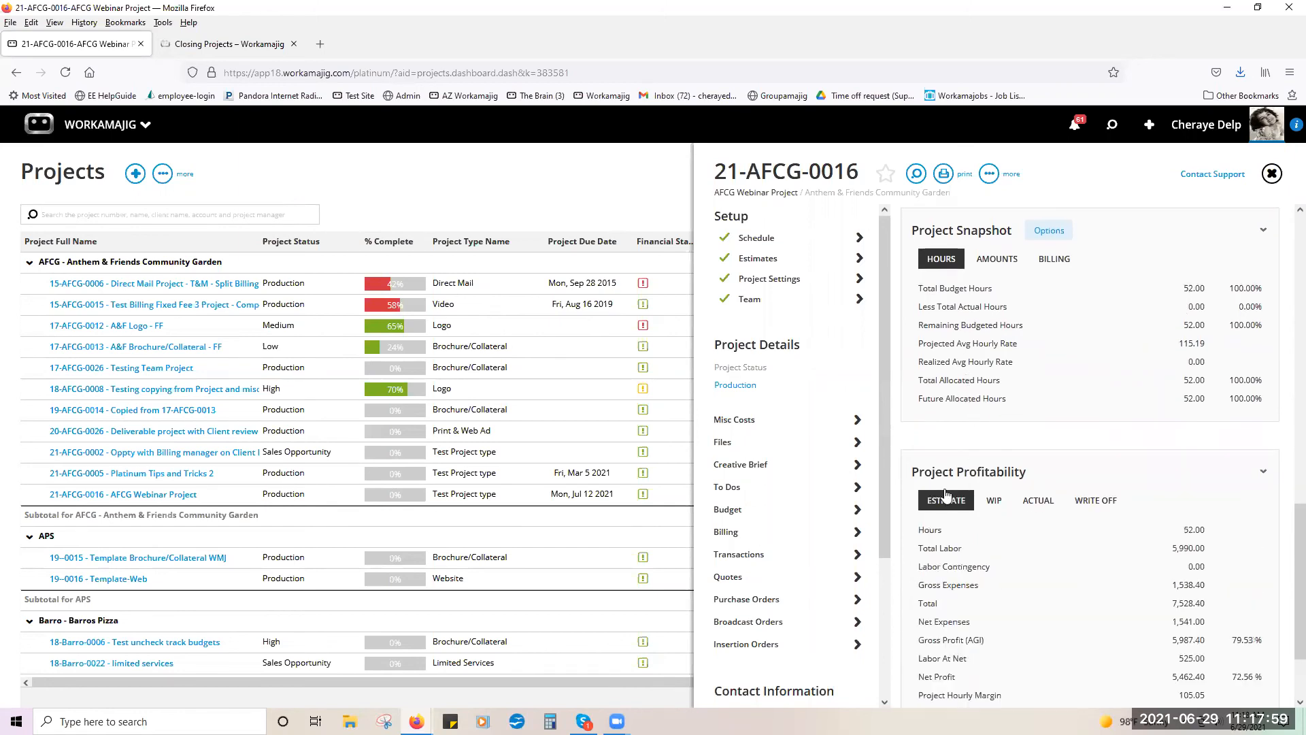
scroll(997, 574, "down", 1)
scroll(997, 575, "down", 3)
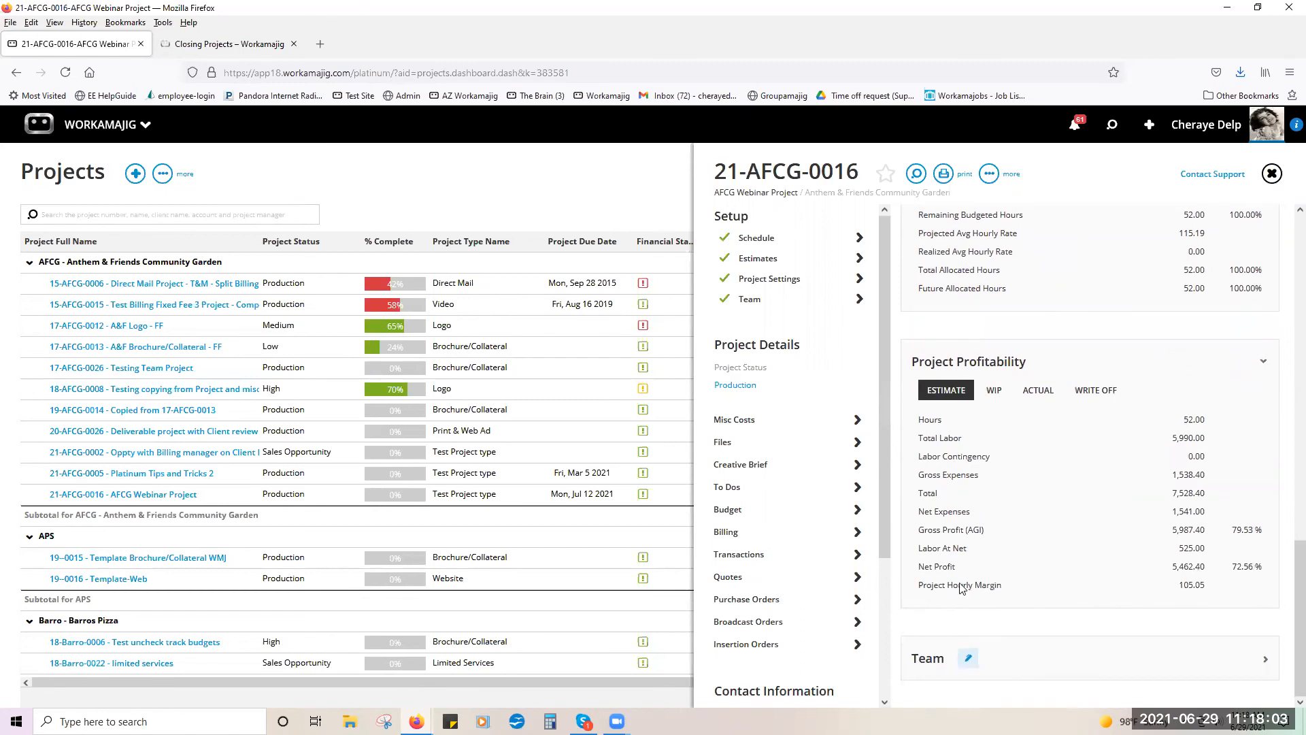
left_click(1035, 391)
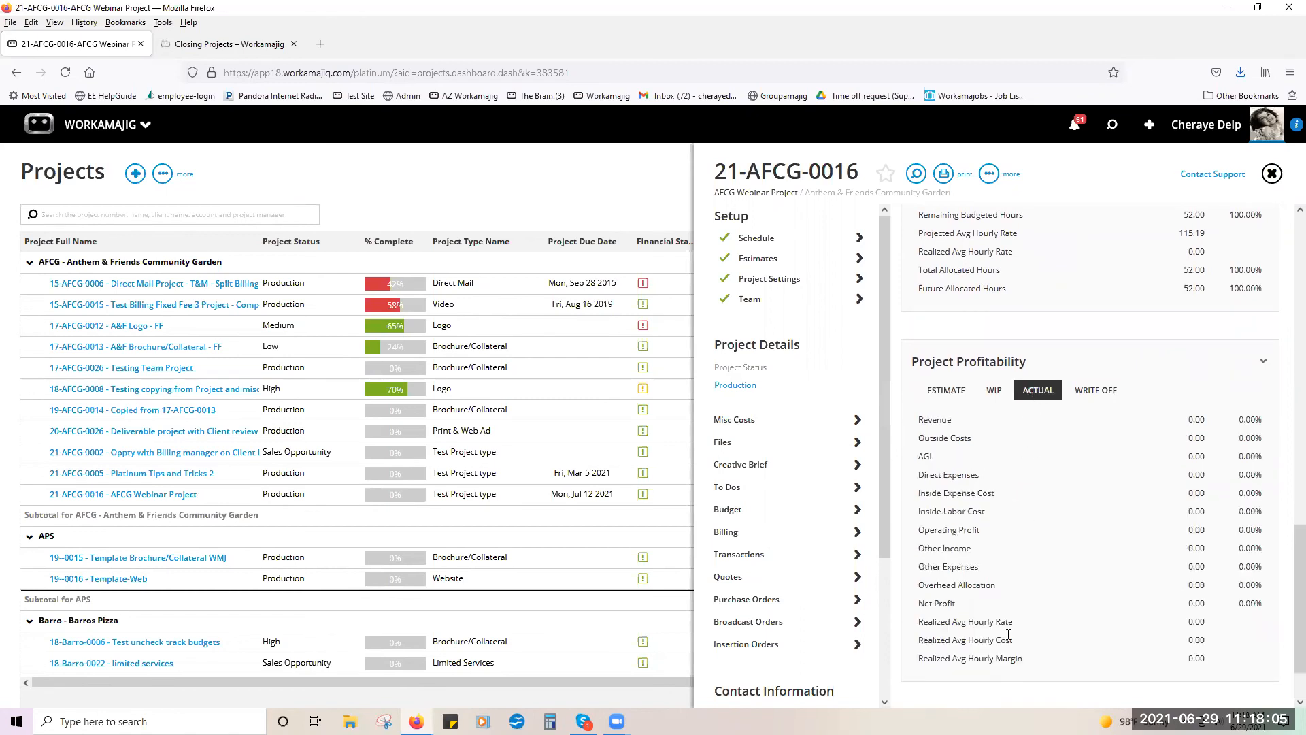
left_click(1092, 390)
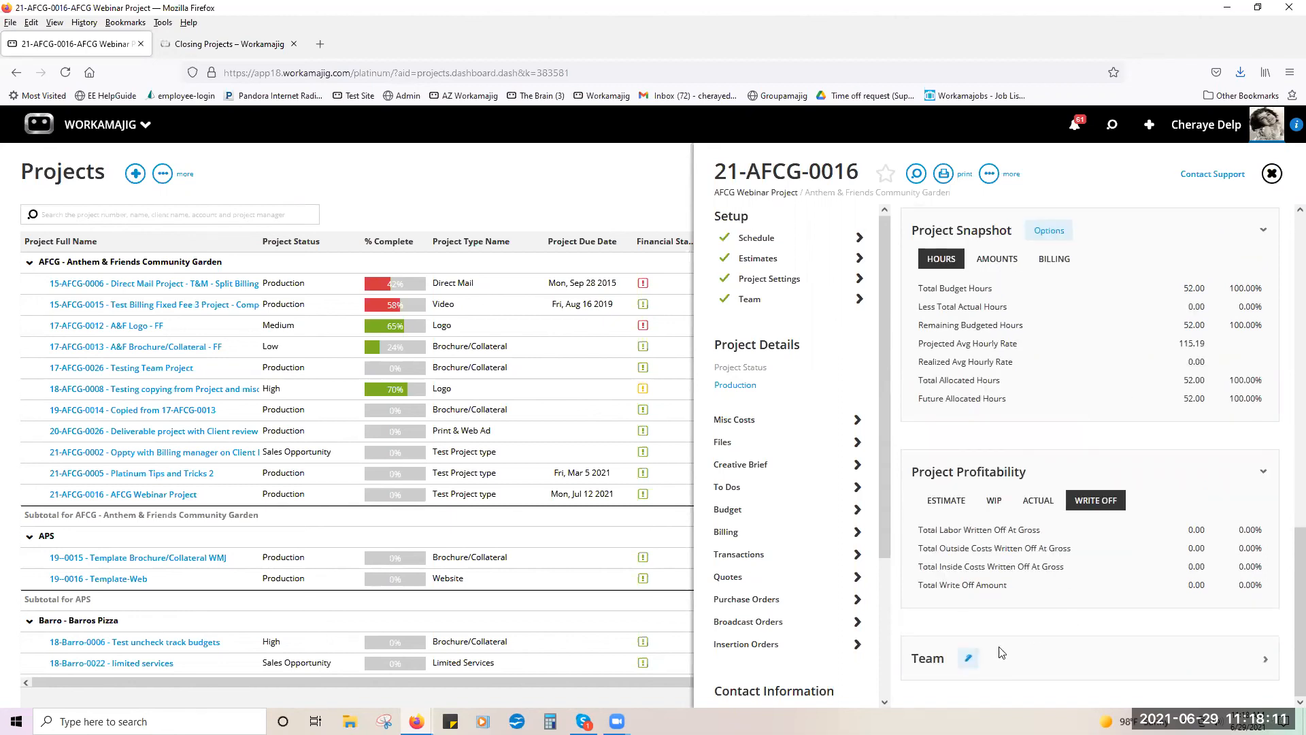
- Expand the dashboard's Team section to review its contacts and staff, and collapse it again
left_click(1264, 664)
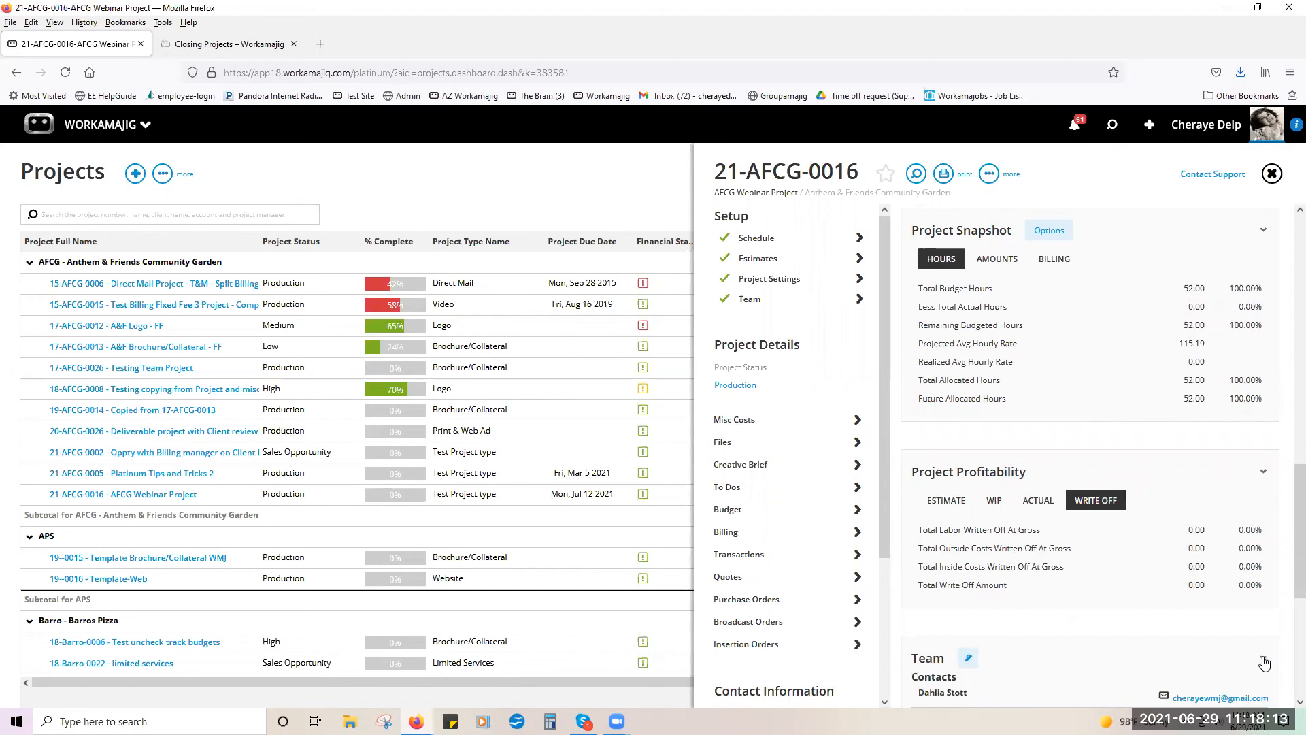
scroll(1160, 592, "down", 5)
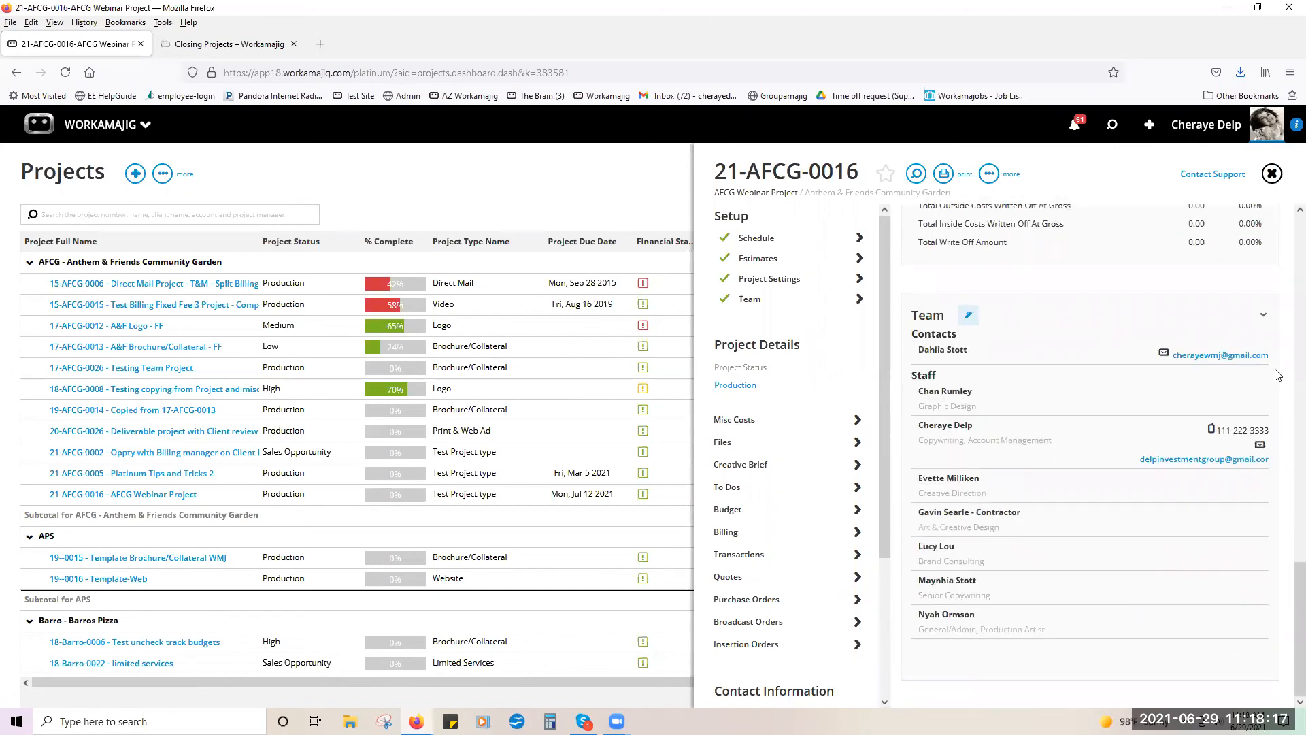
left_click(1264, 318)
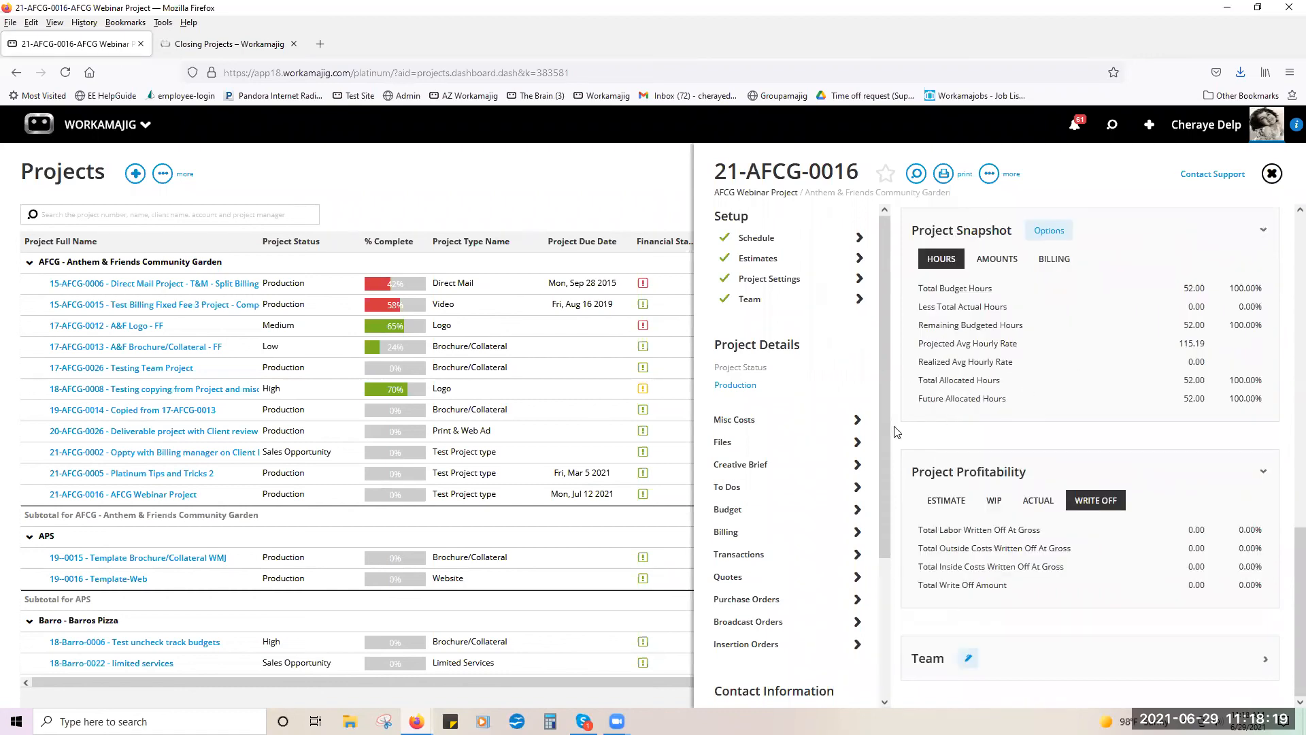
- Open the billing defaults in the client details of the project's client, Anthem & Friends Community Garden
left_click_drag(884, 447, 885, 585)
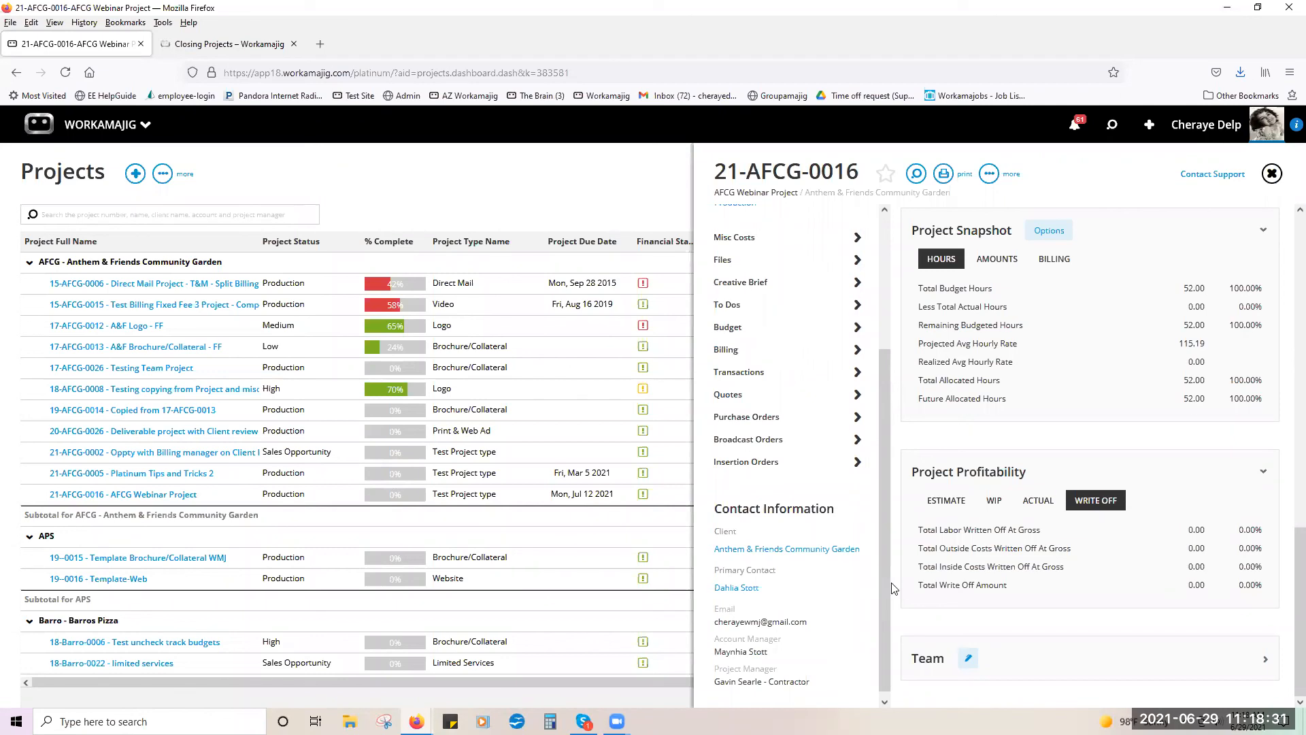
left_click(827, 549)
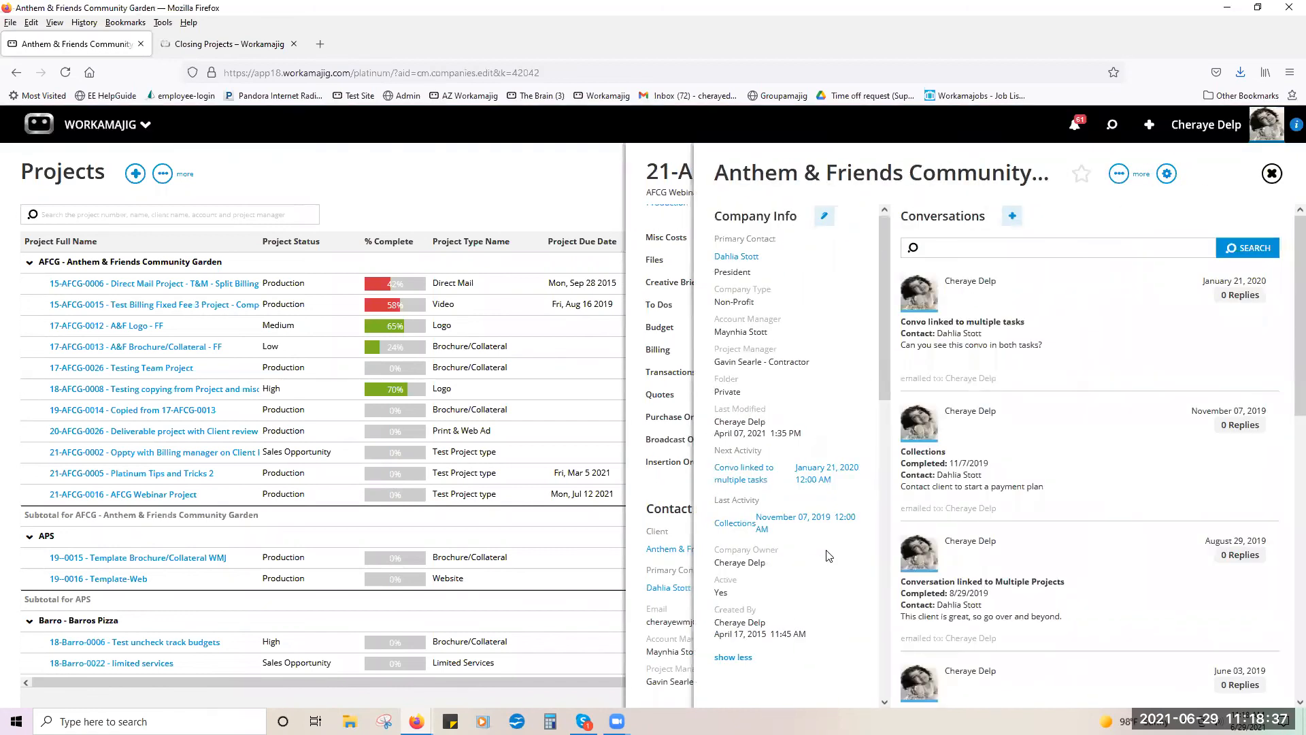
scroll(789, 565, "down", 6)
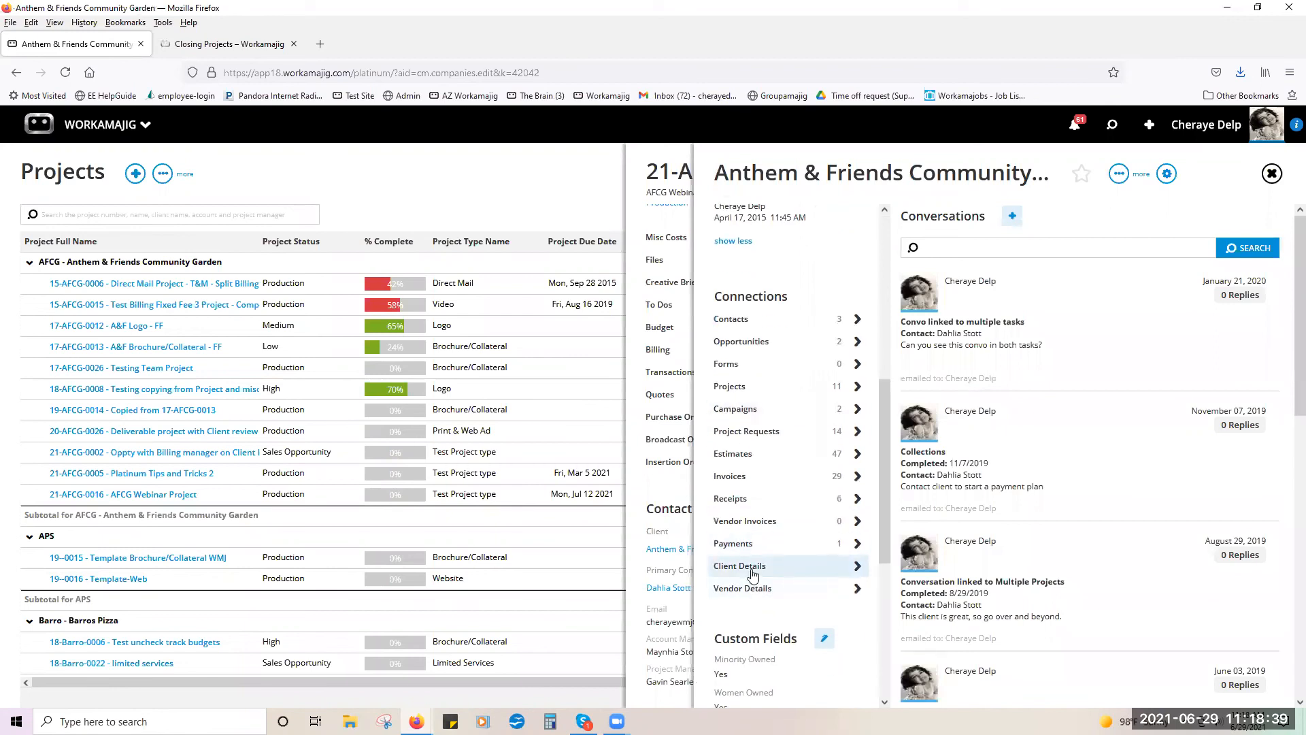
left_click(752, 573)
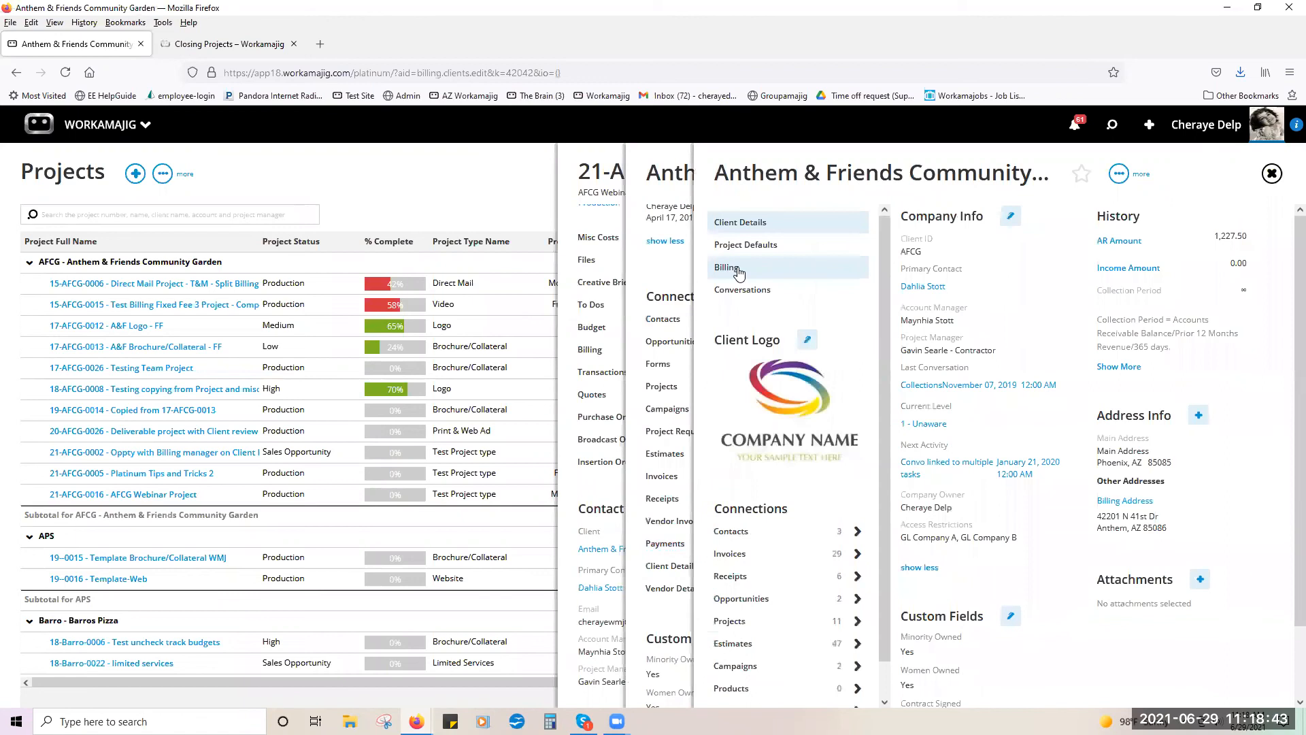
left_click(739, 270)
left_click(1173, 216)
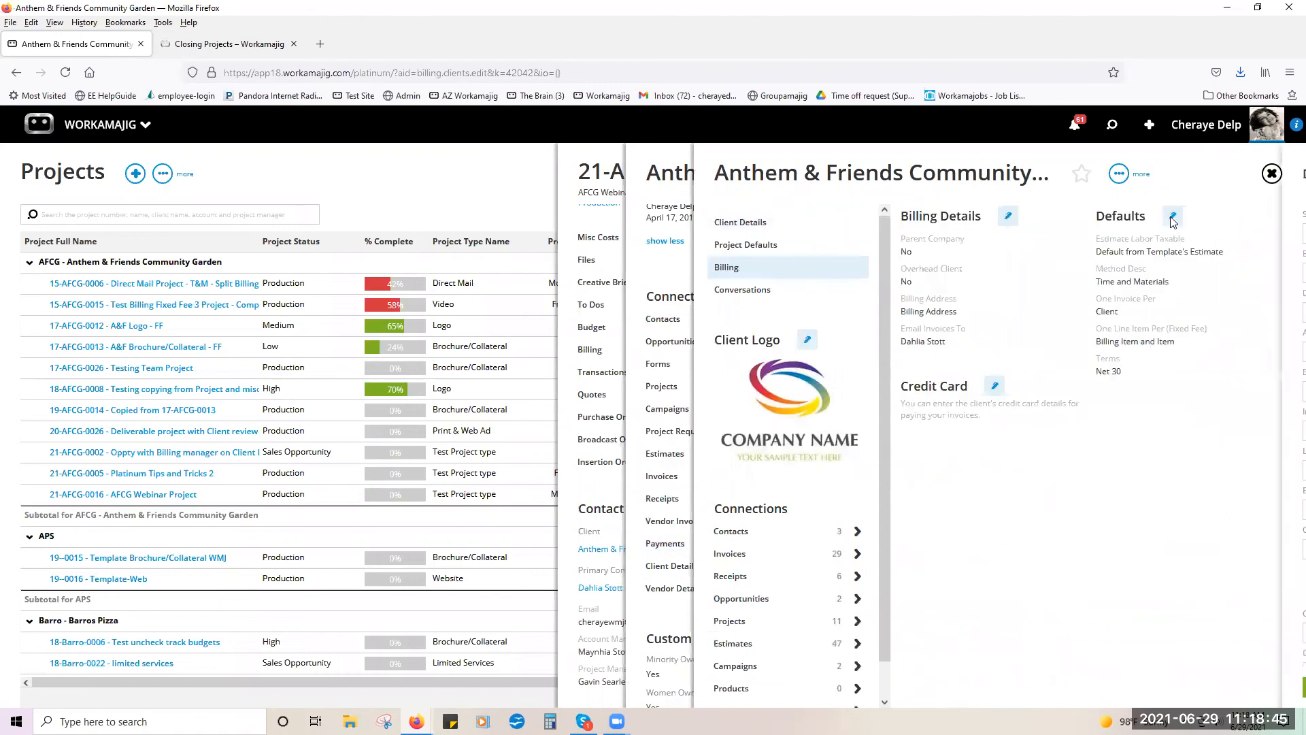
- Review the Billing Method and One Invoice Per choices in the client's billing defaults and close the form without saving
scroll(1208, 452, "down", 3)
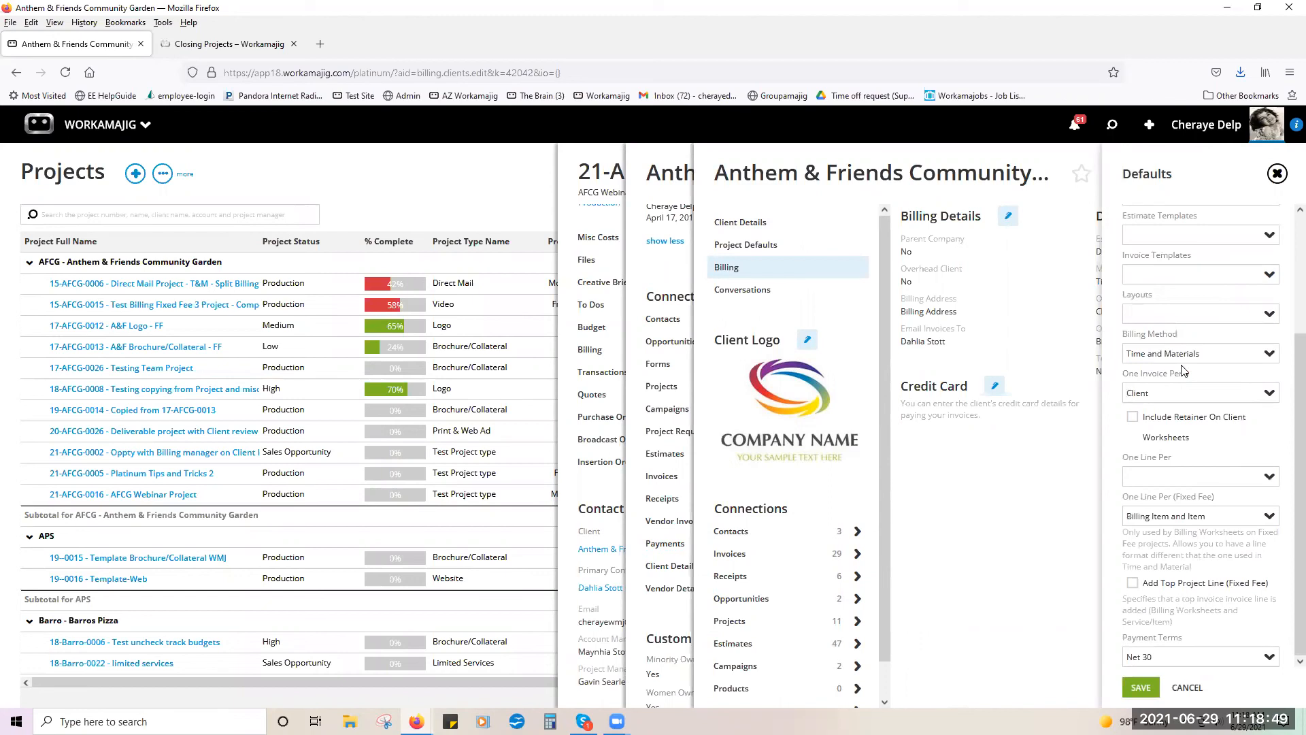
left_click(1274, 359)
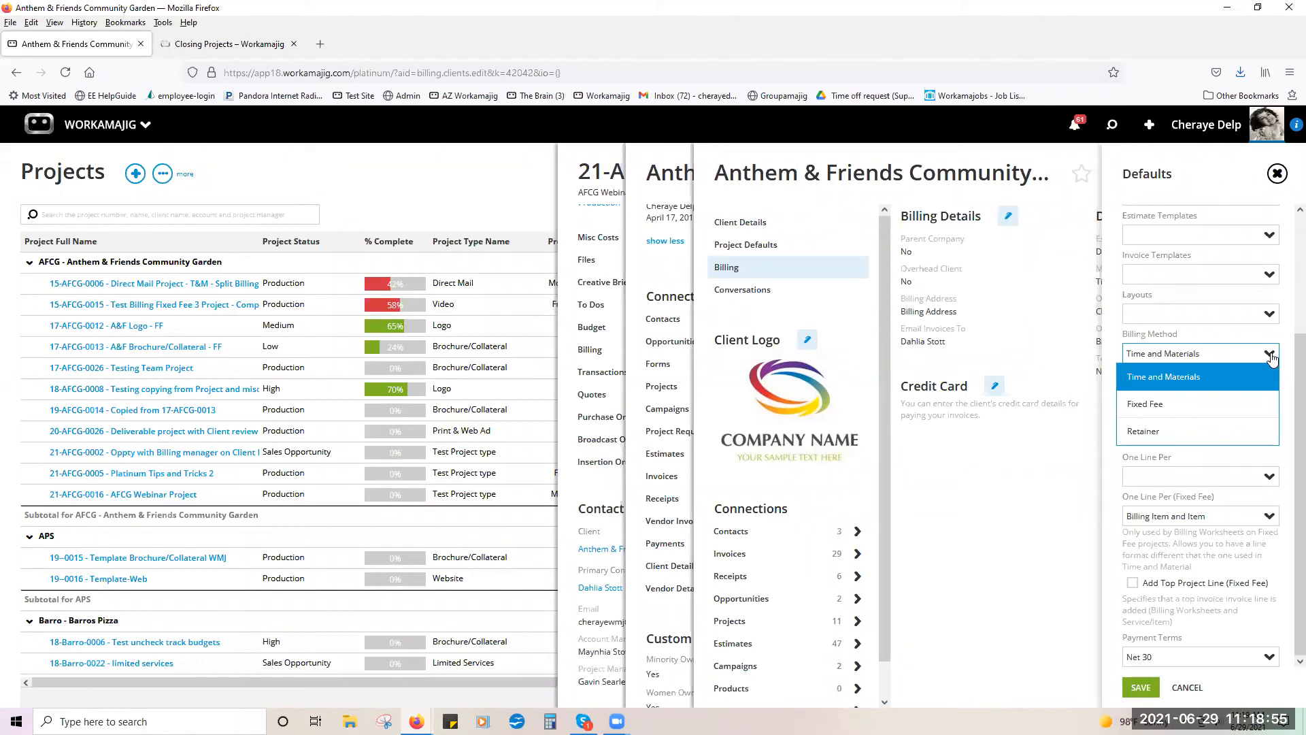
left_click(1271, 357)
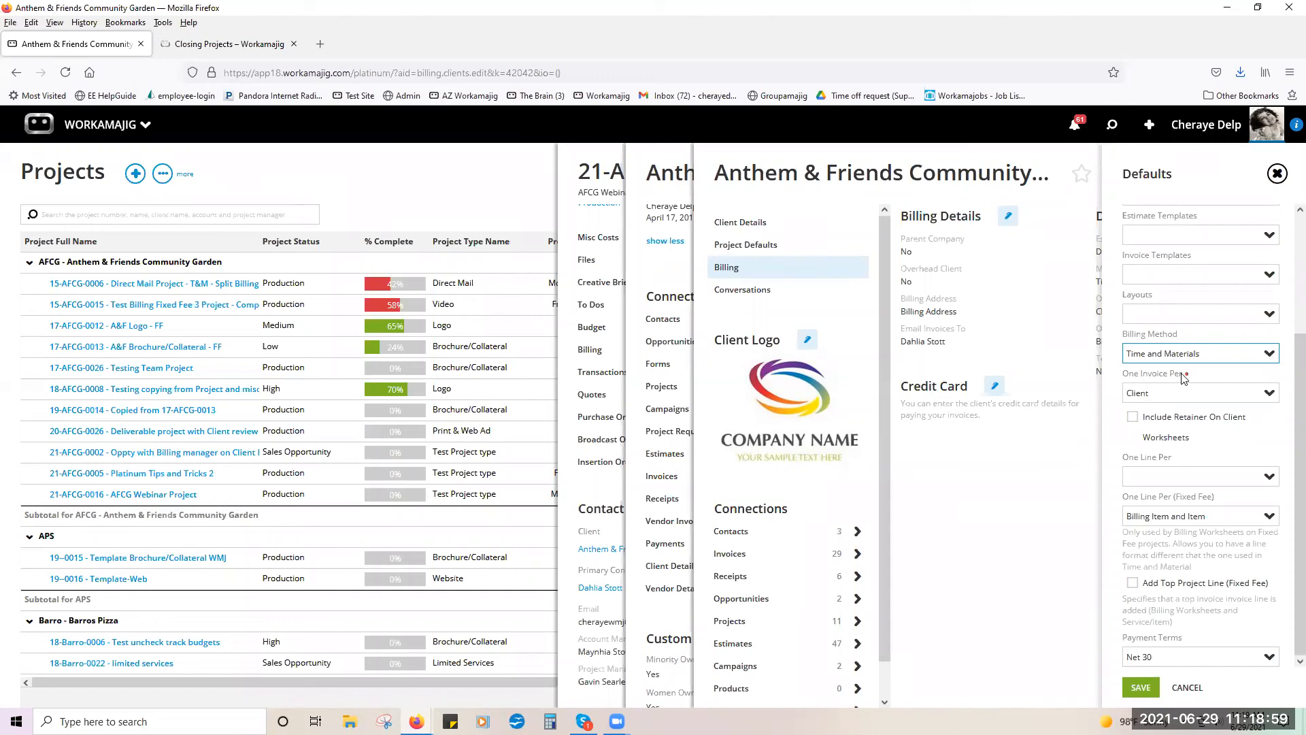
left_click(1270, 398)
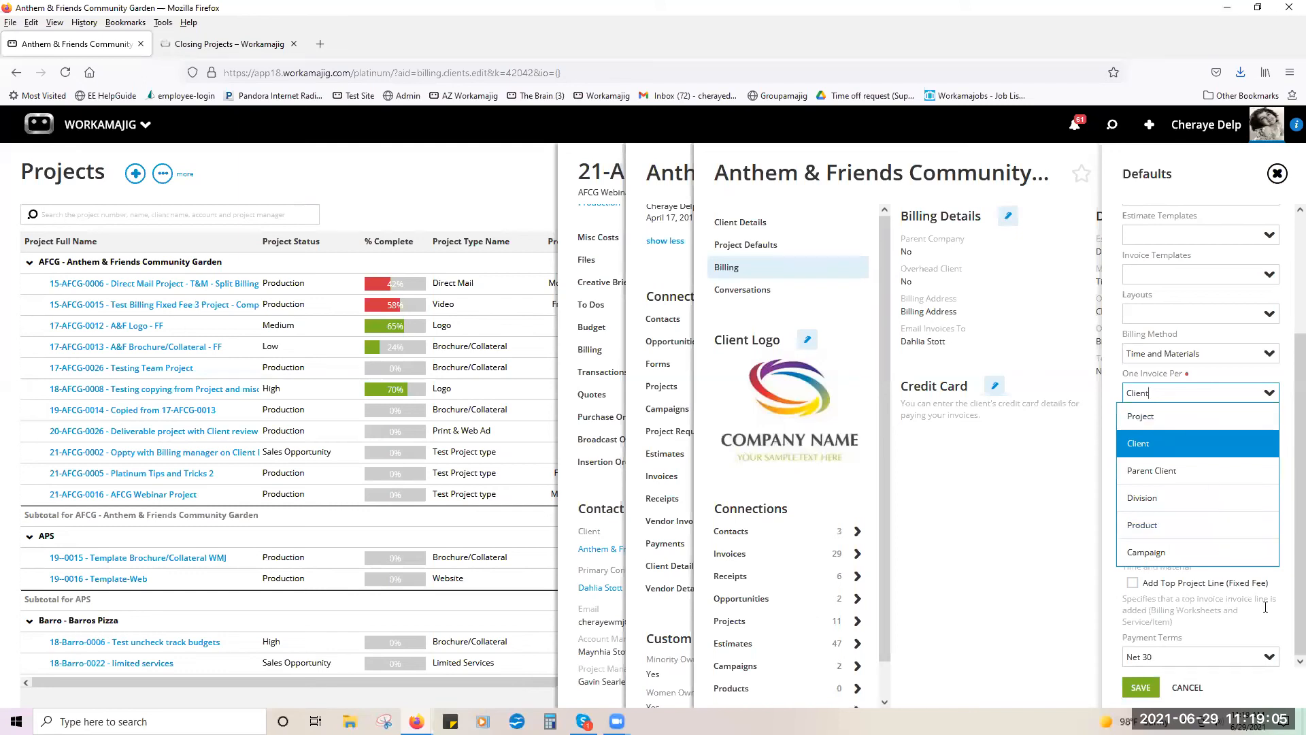
left_click(1179, 436)
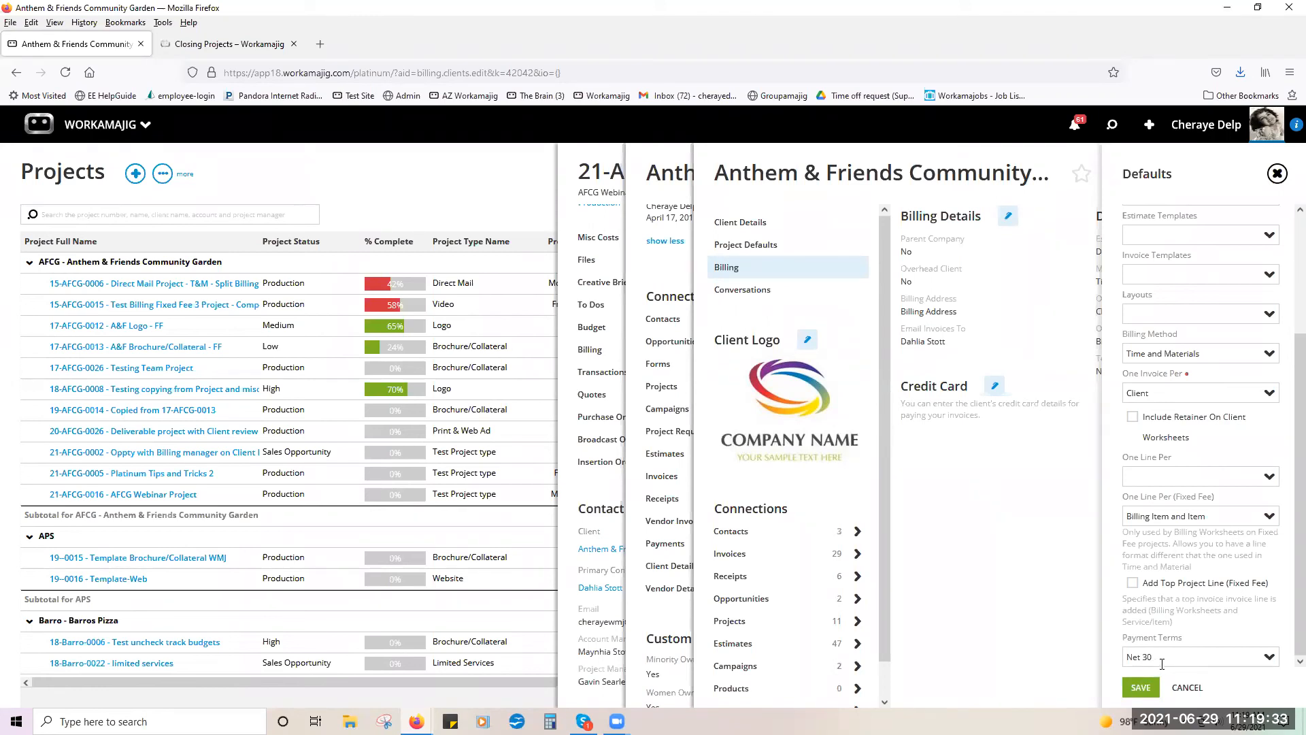
left_click(1277, 173)
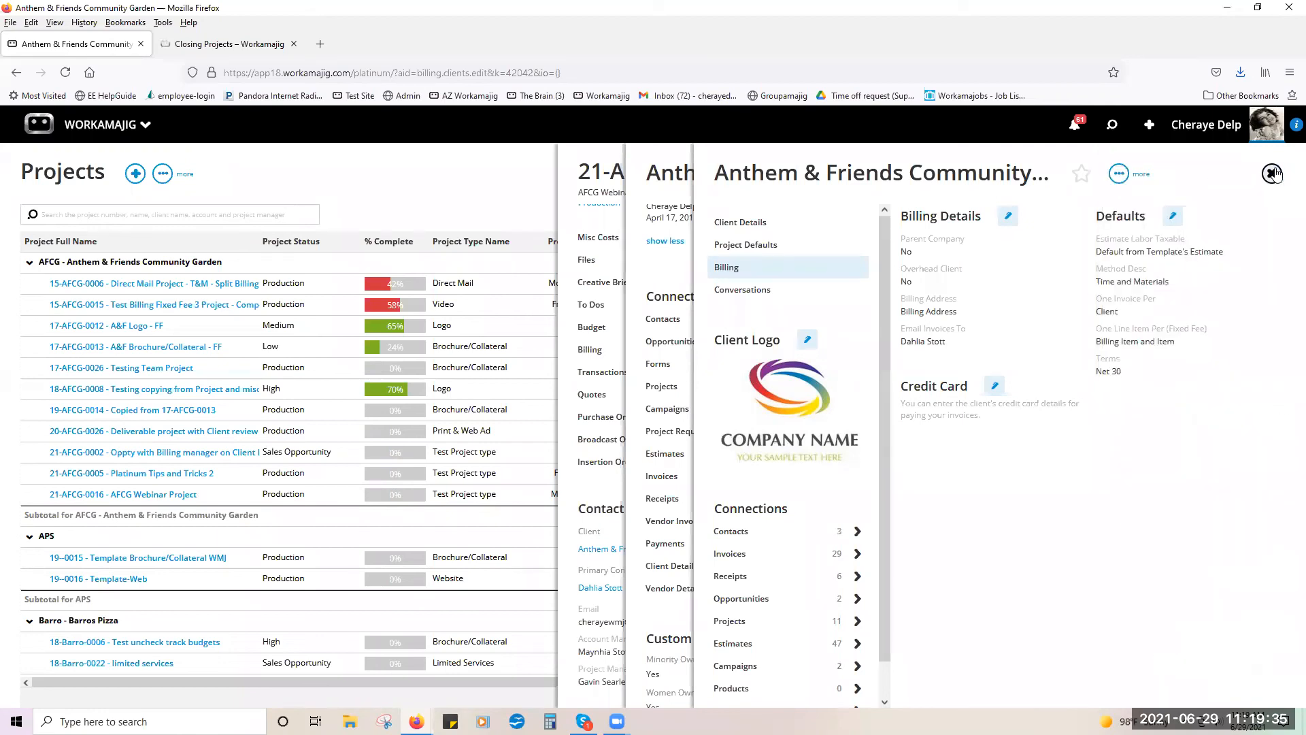
- Review the client's Project Defaults form, and close the client and project records to return to the Projects list
left_click(772, 249)
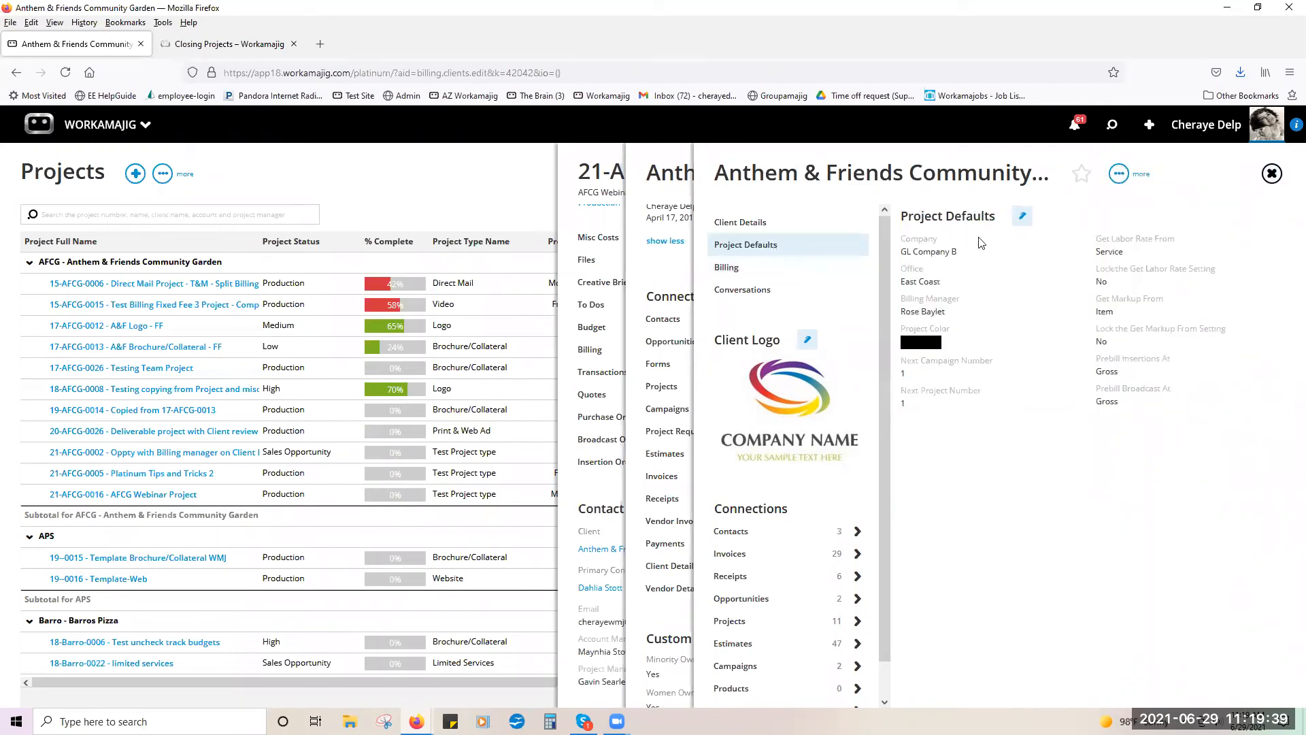
left_click(1022, 216)
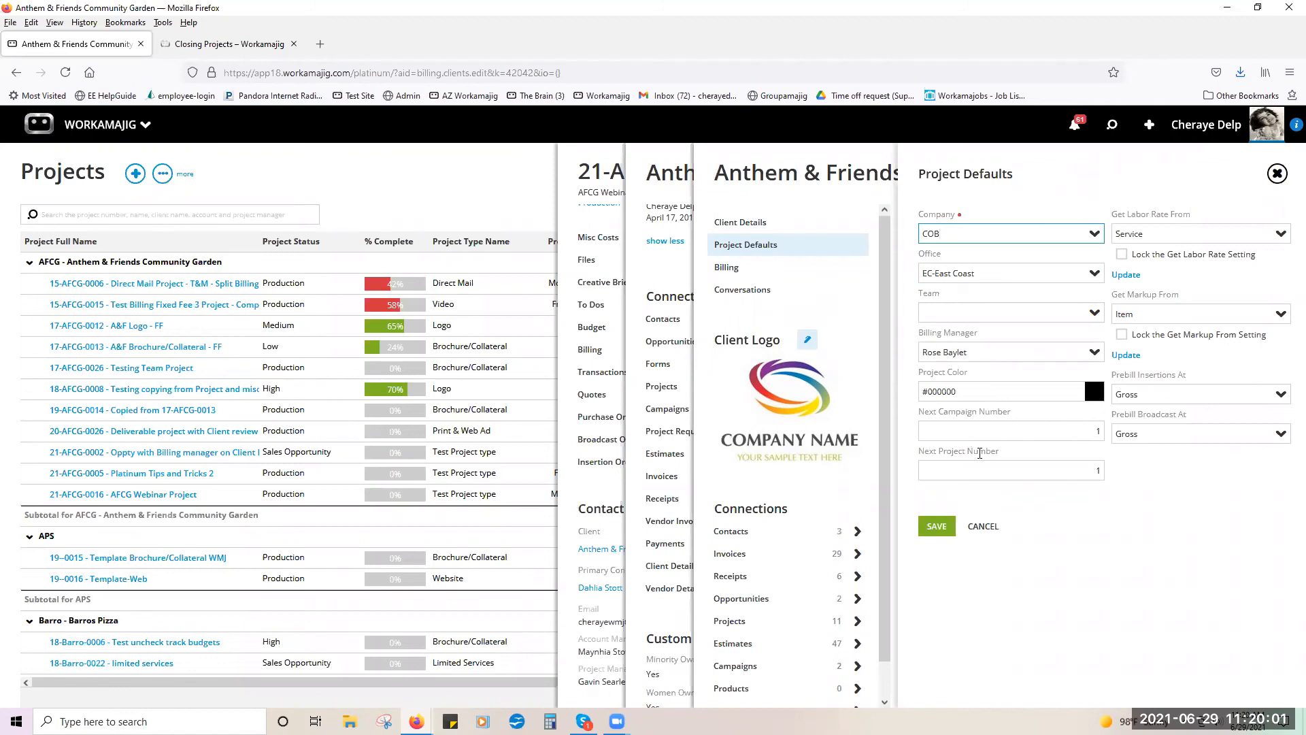
left_click(1278, 178)
left_click(1275, 177)
left_click(1275, 177)
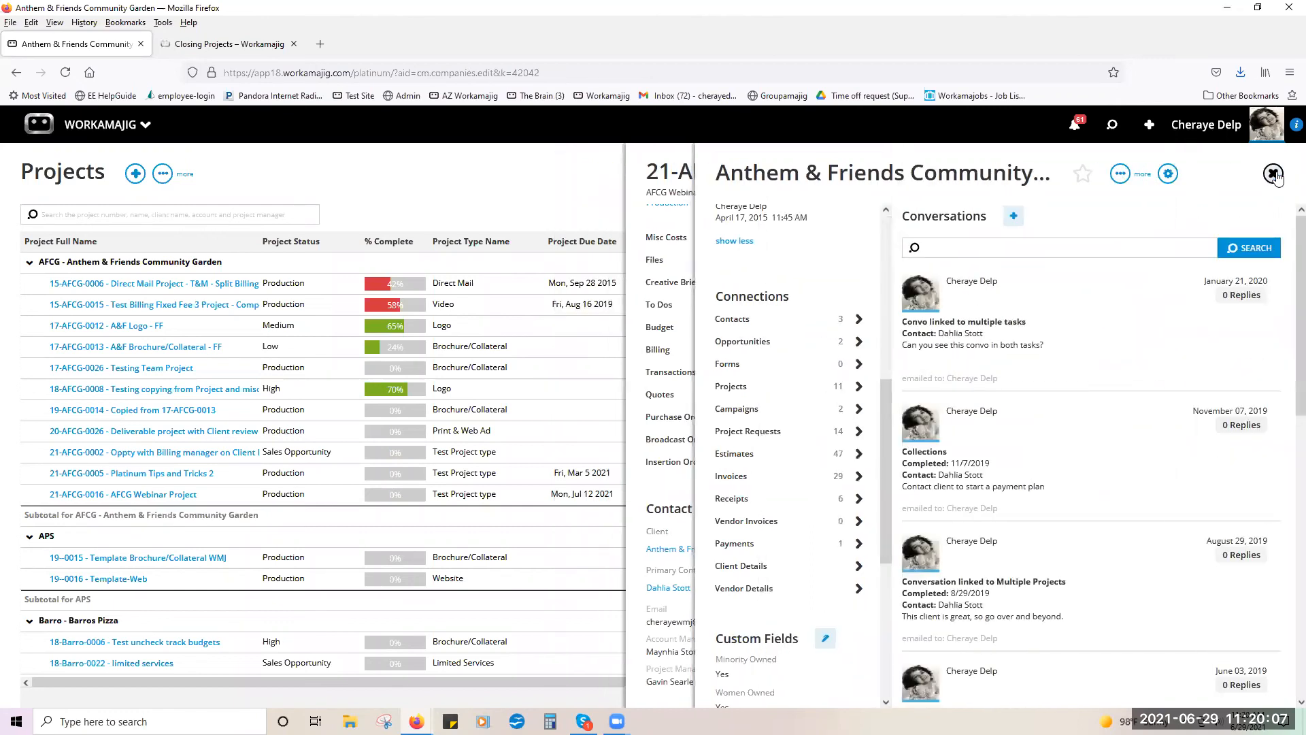
left_click(553, 186)
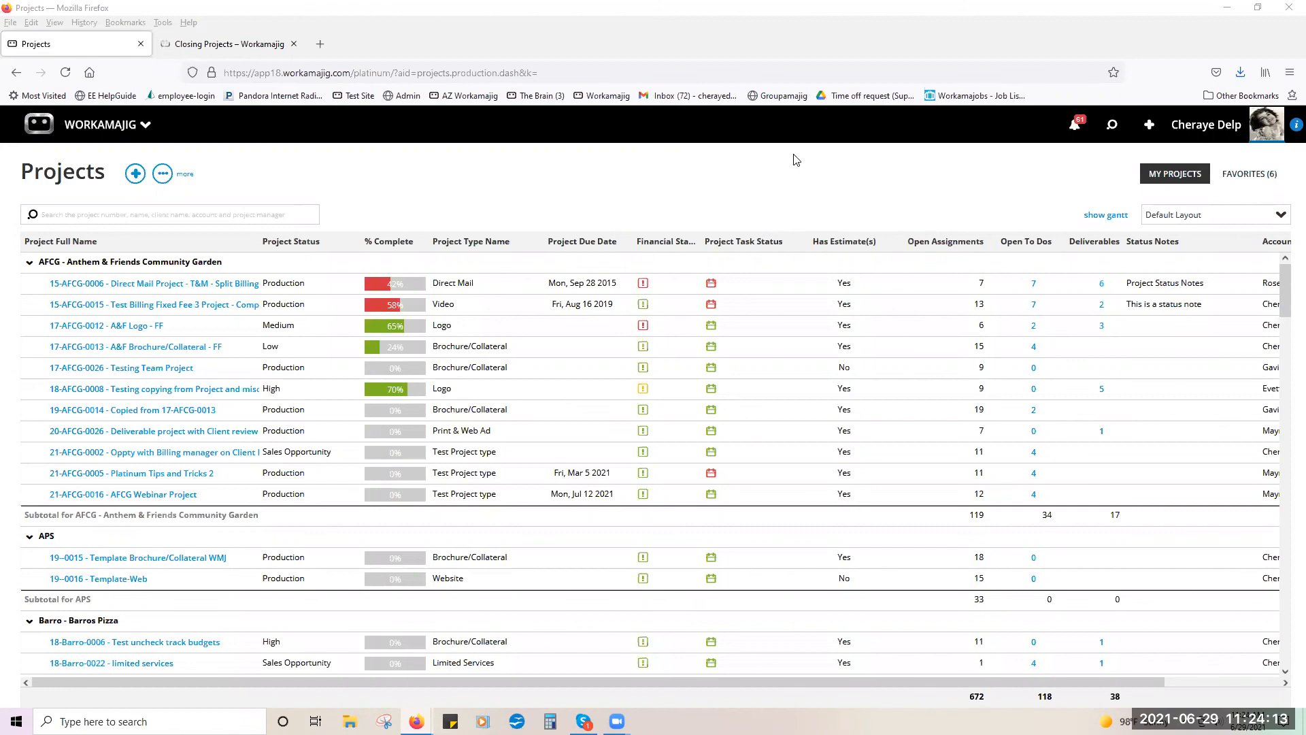
- Open the Detailed estimate template from the Billing Options in System Setup, review its display options and close it
left_click(100, 126)
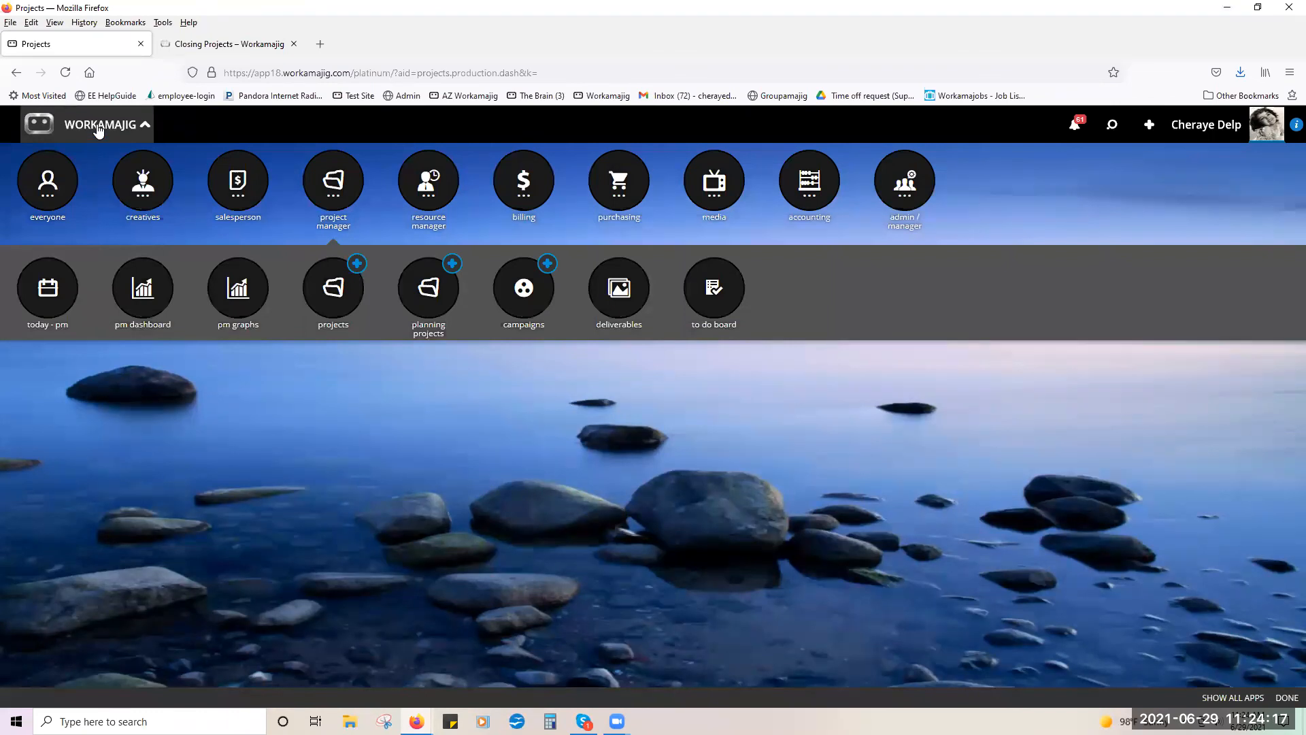
left_click(912, 197)
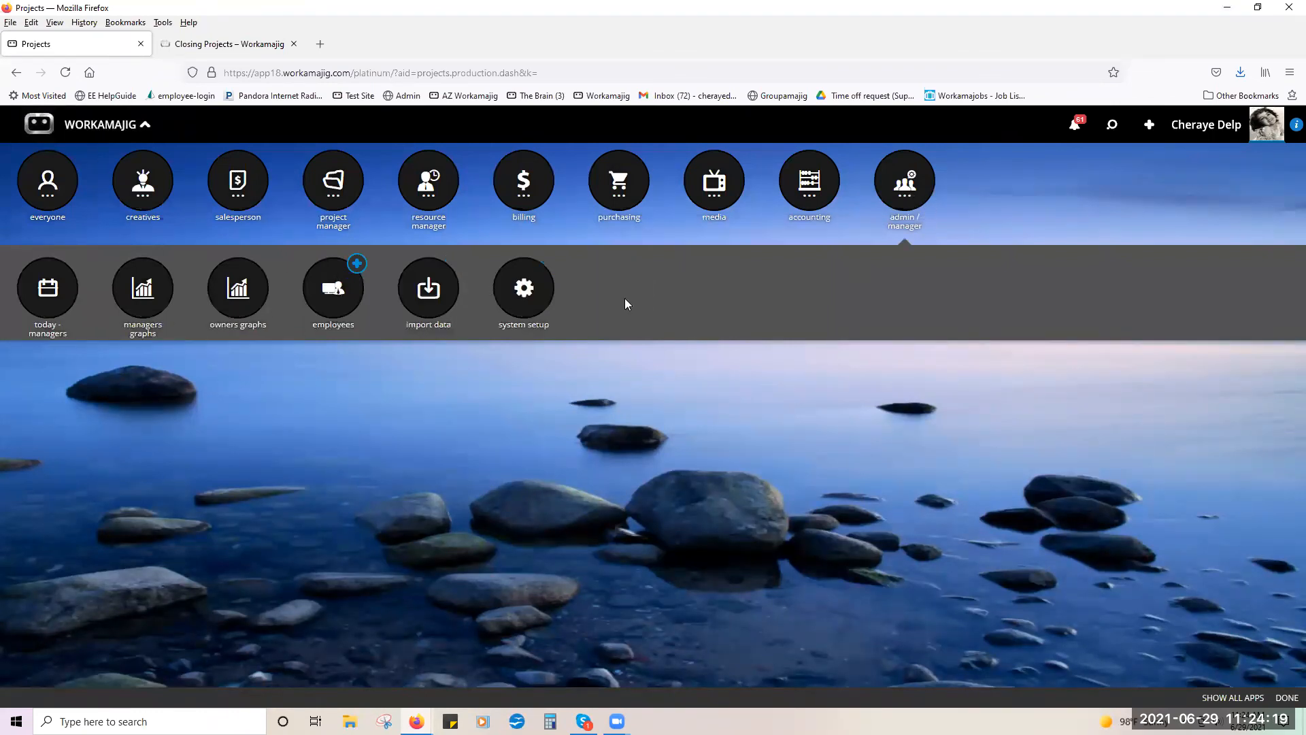
left_click(540, 291)
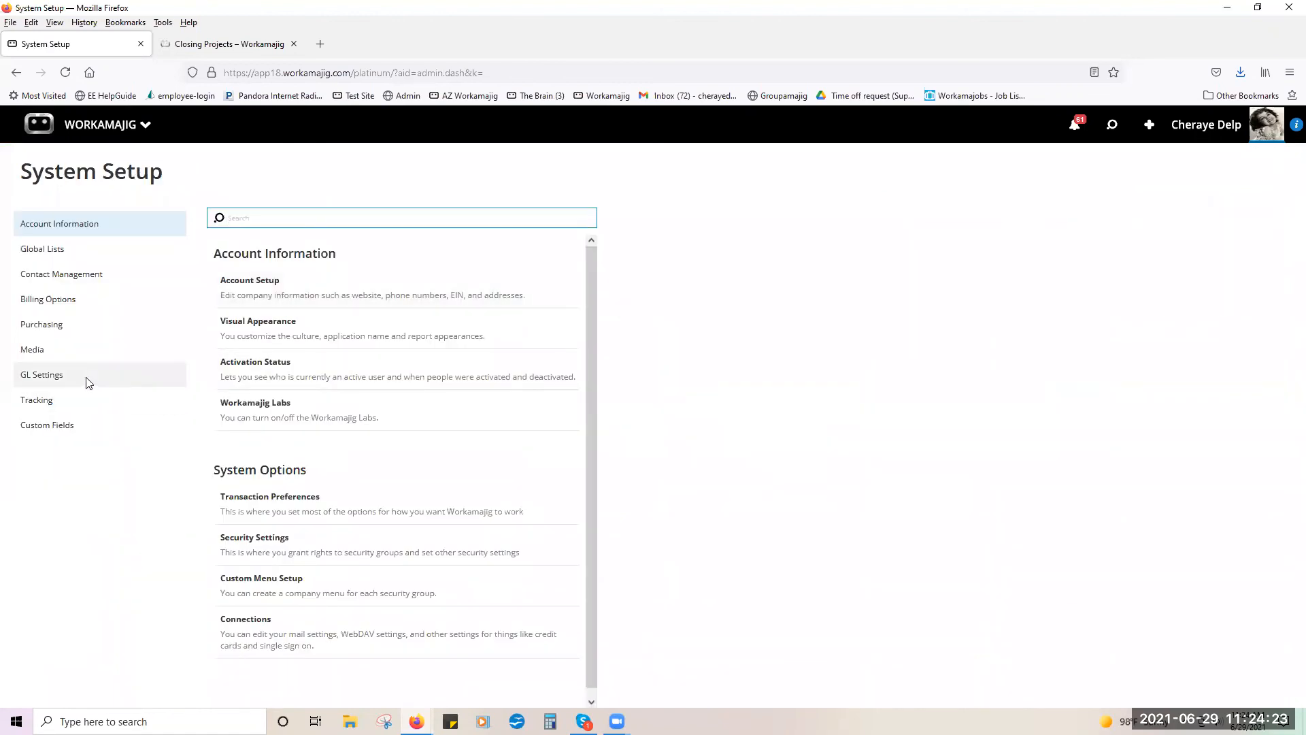
left_click(81, 307)
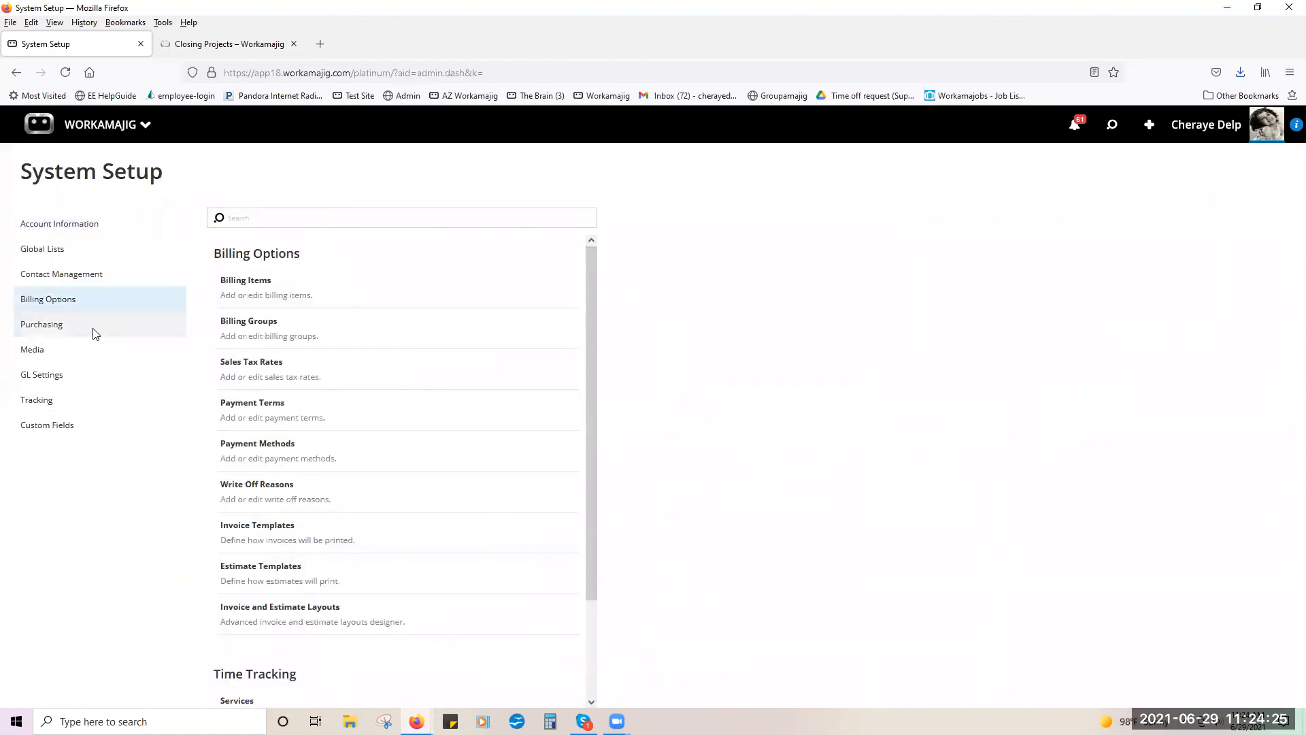
left_click(264, 587)
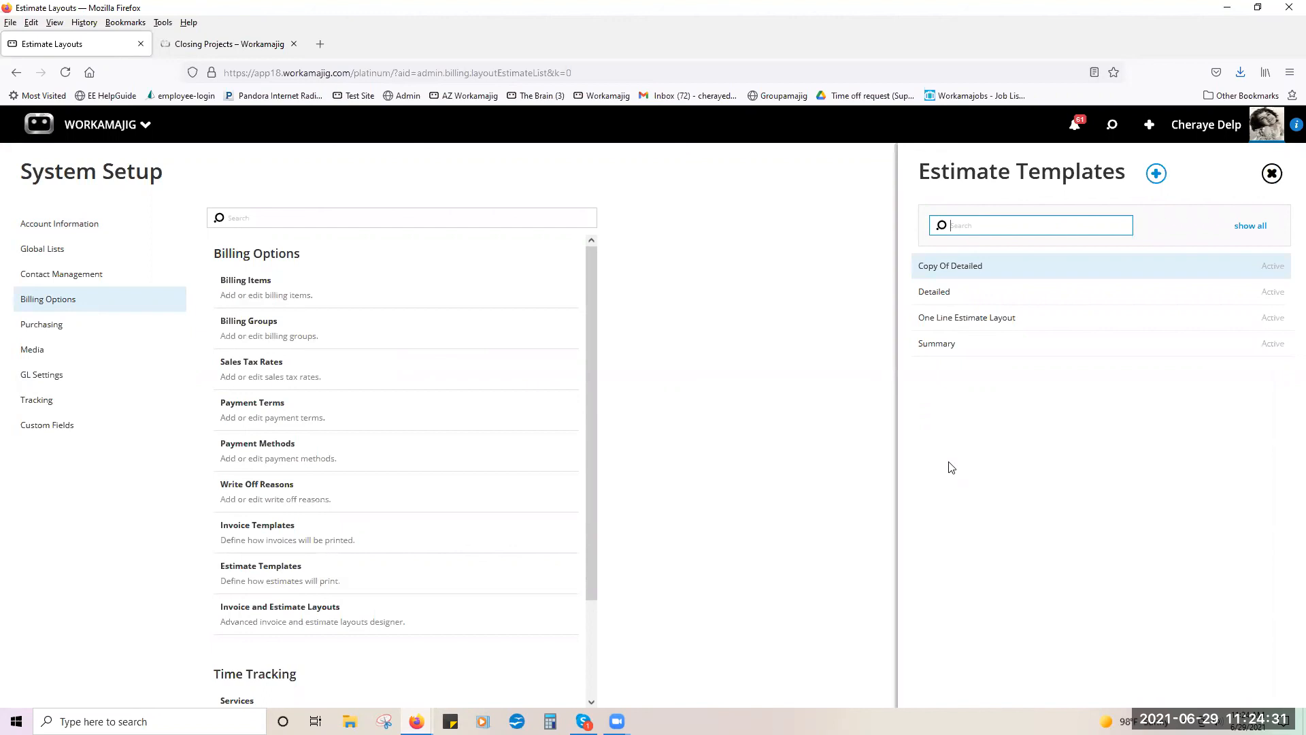
left_click(962, 292)
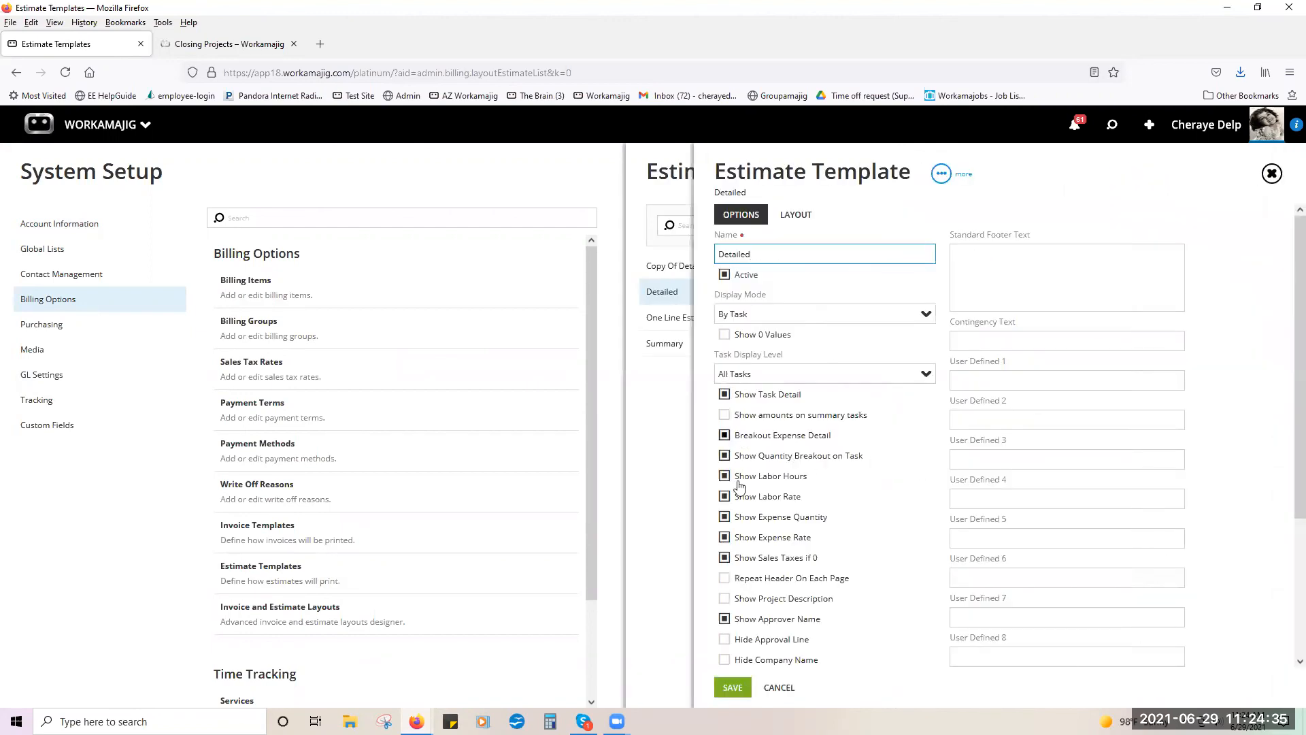
left_click(1272, 174)
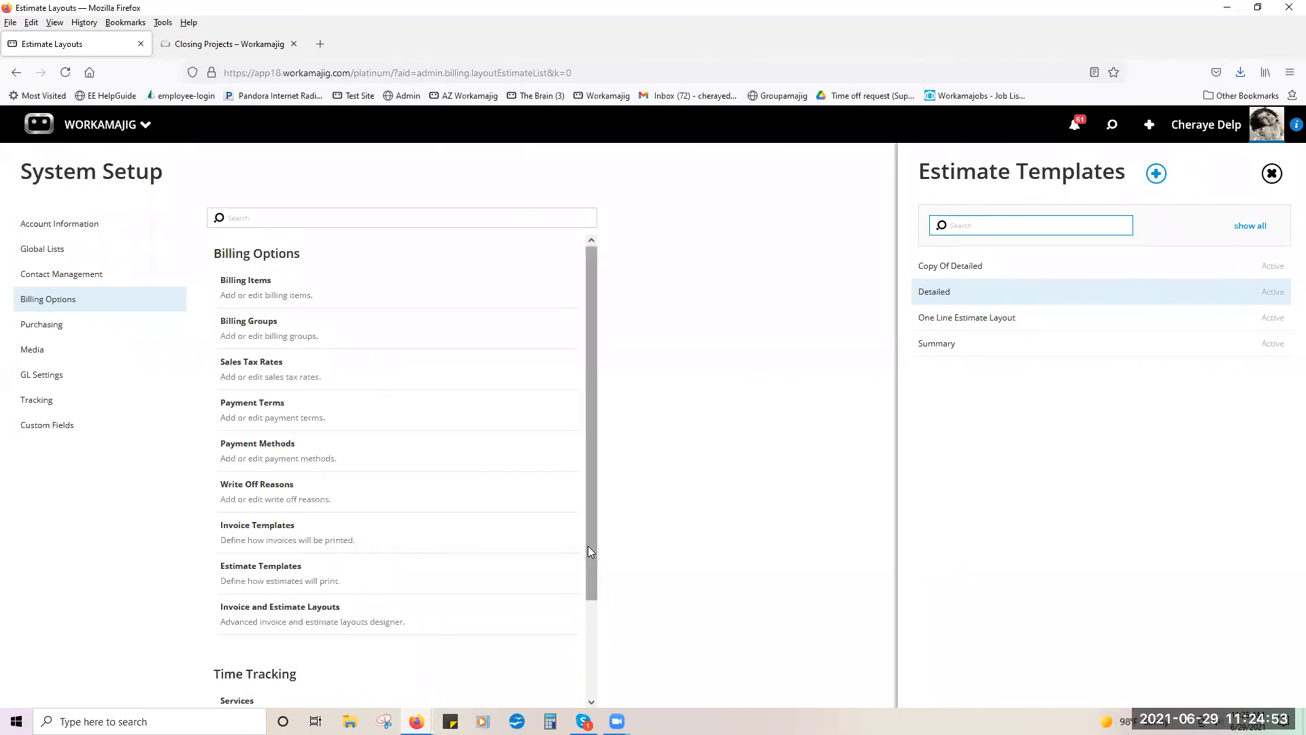
- View the "Est & Inv w/ Subtotals - Billing Item and Item" layout among the invoice and estimate layouts and close it
left_click_drag(588, 546, 589, 597)
scroll(589, 612, "down", 2)
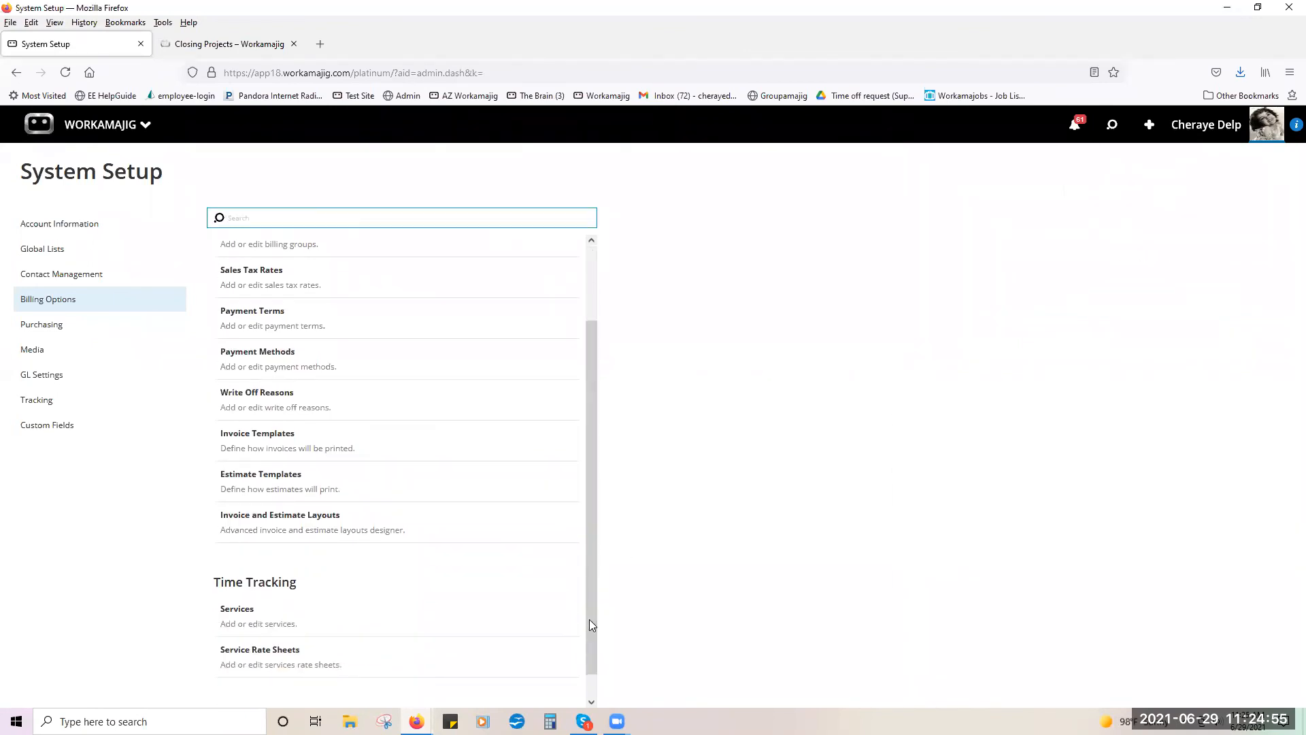
left_click(350, 539)
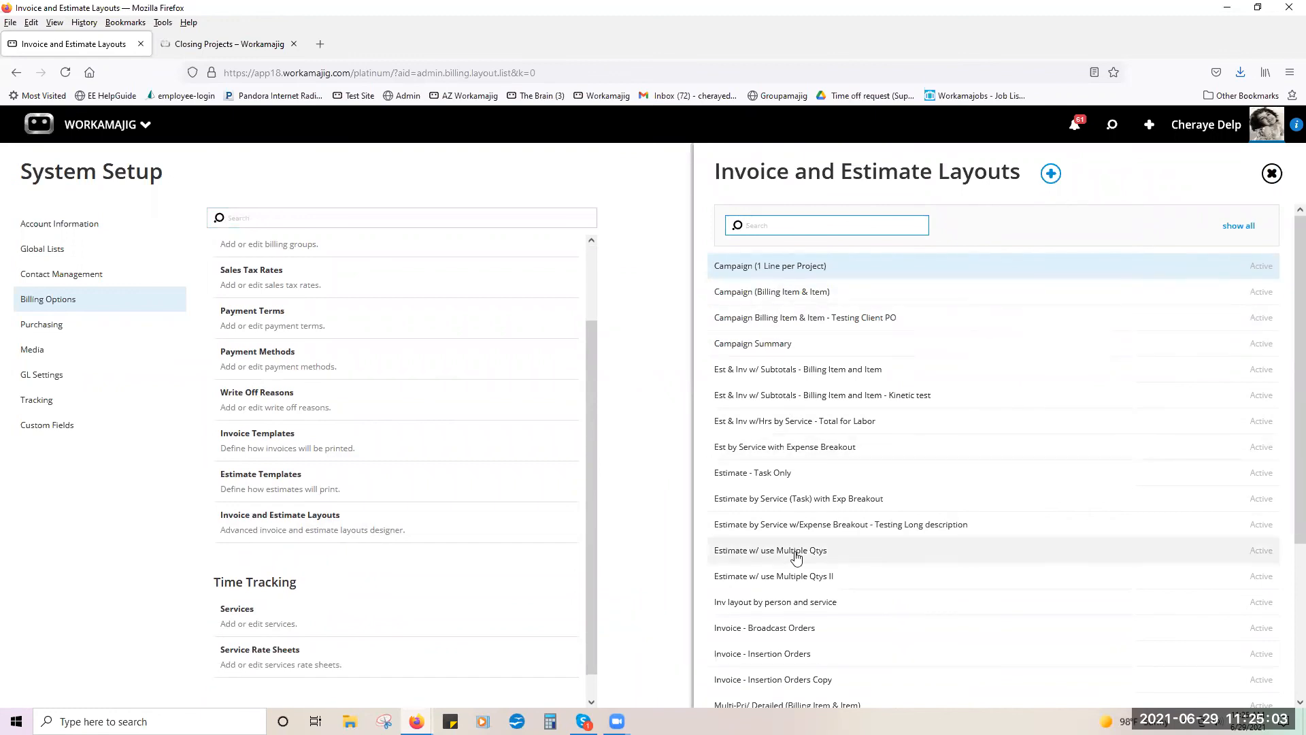
left_click(792, 375)
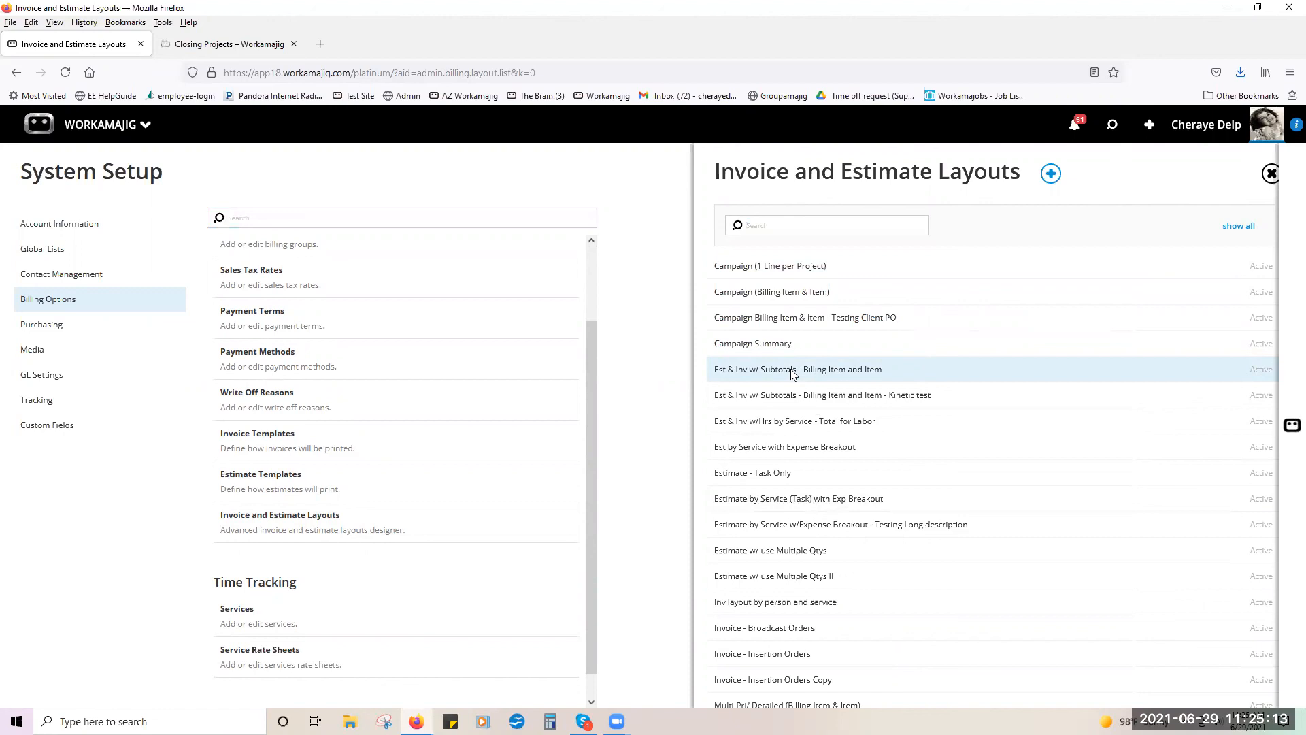
left_click(793, 370)
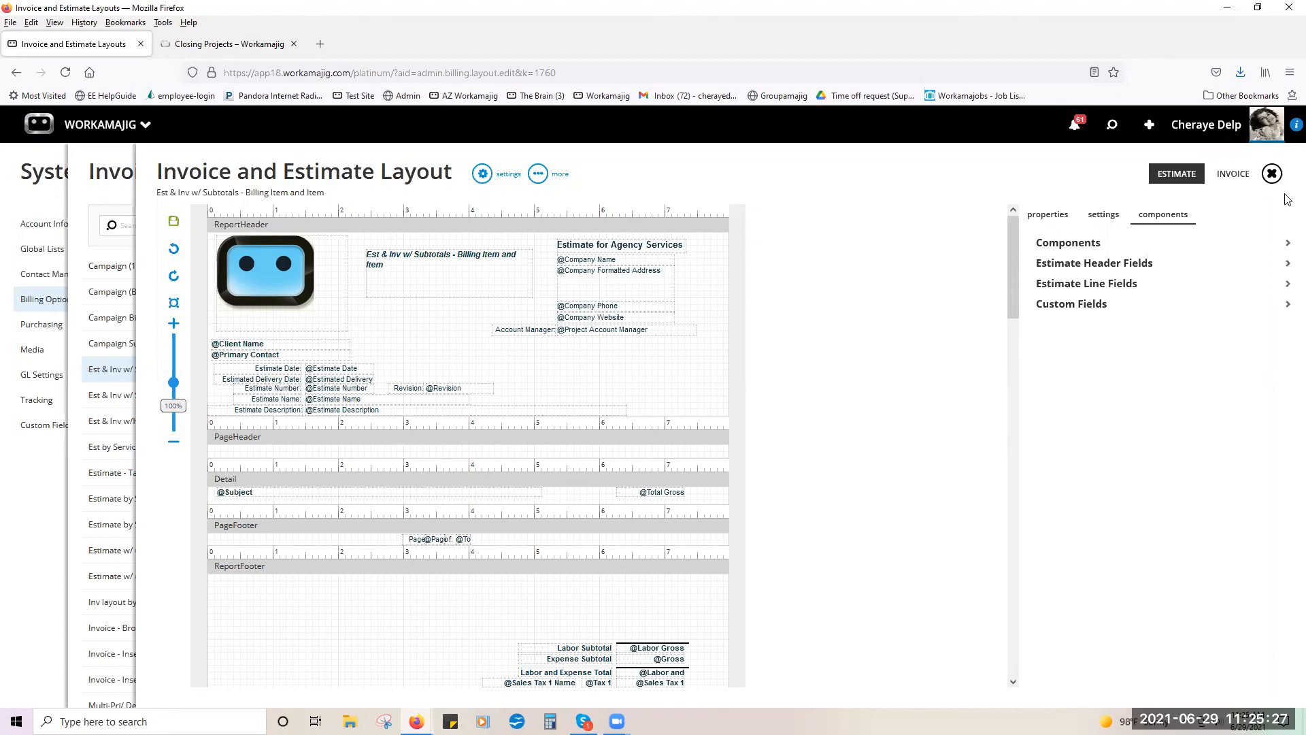
left_click(1271, 175)
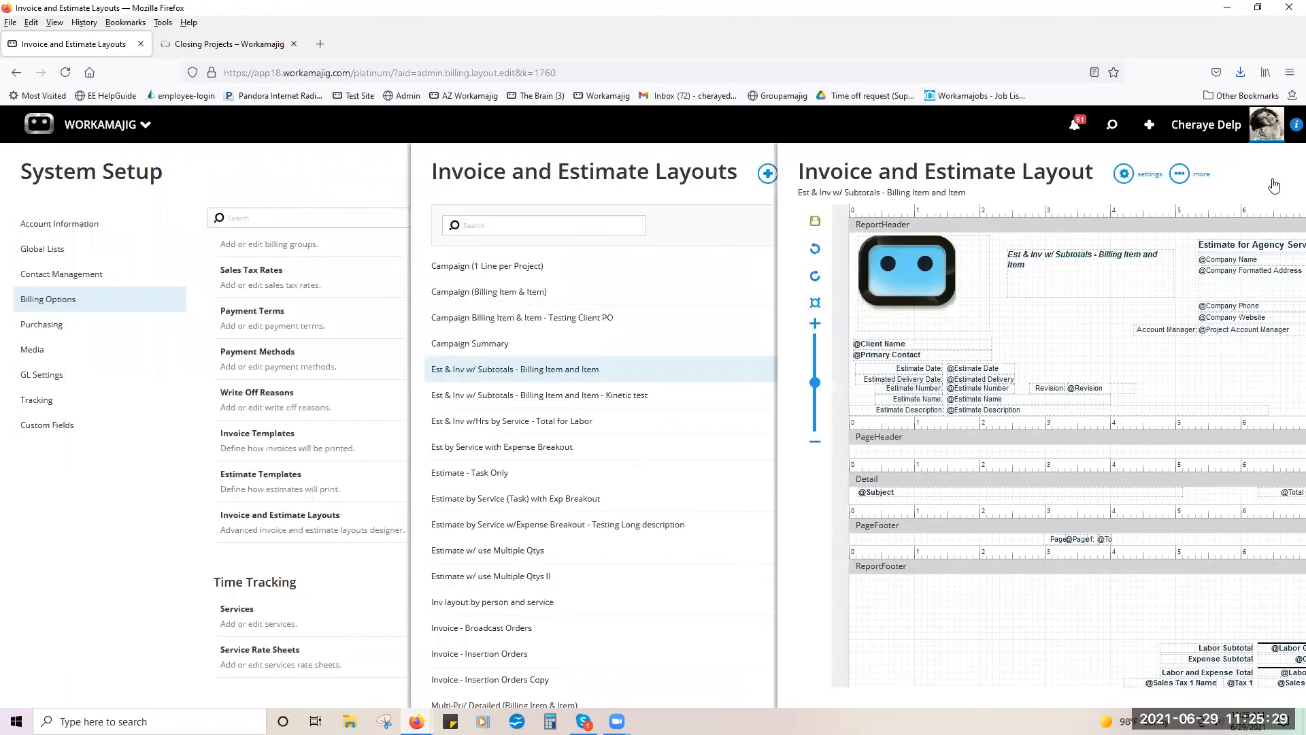